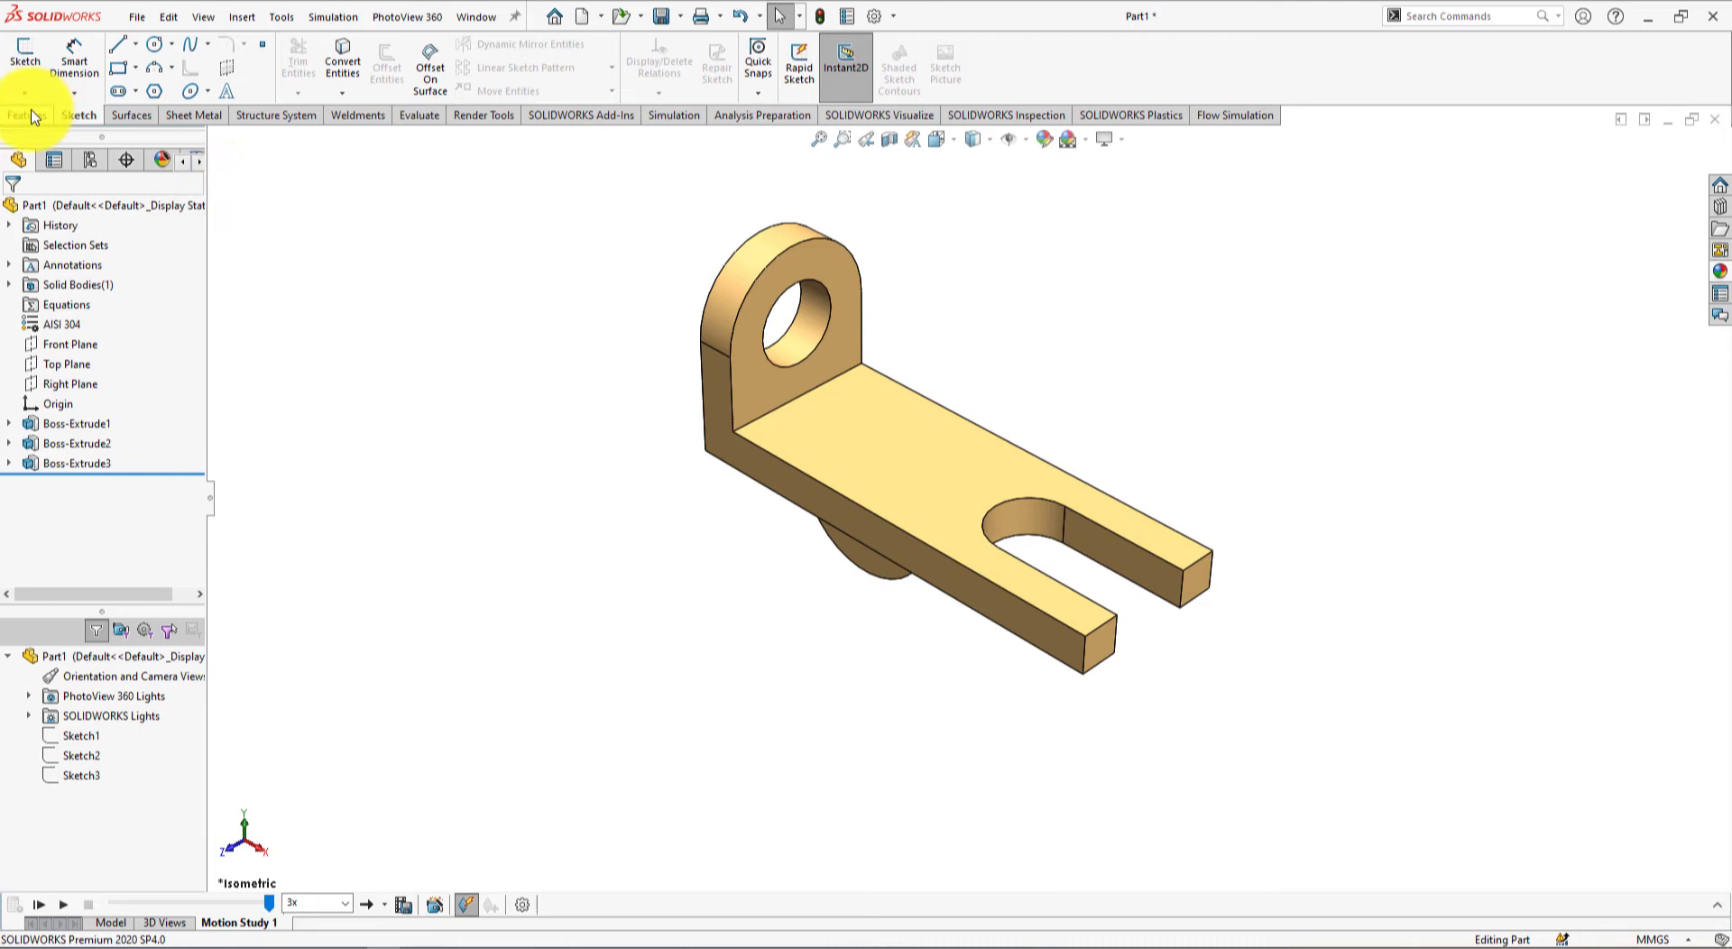
# Step: Review the finished bracket's 3D features and its dimensioned reference drawing in Photo Viewer
pyautogui.click(27, 114)
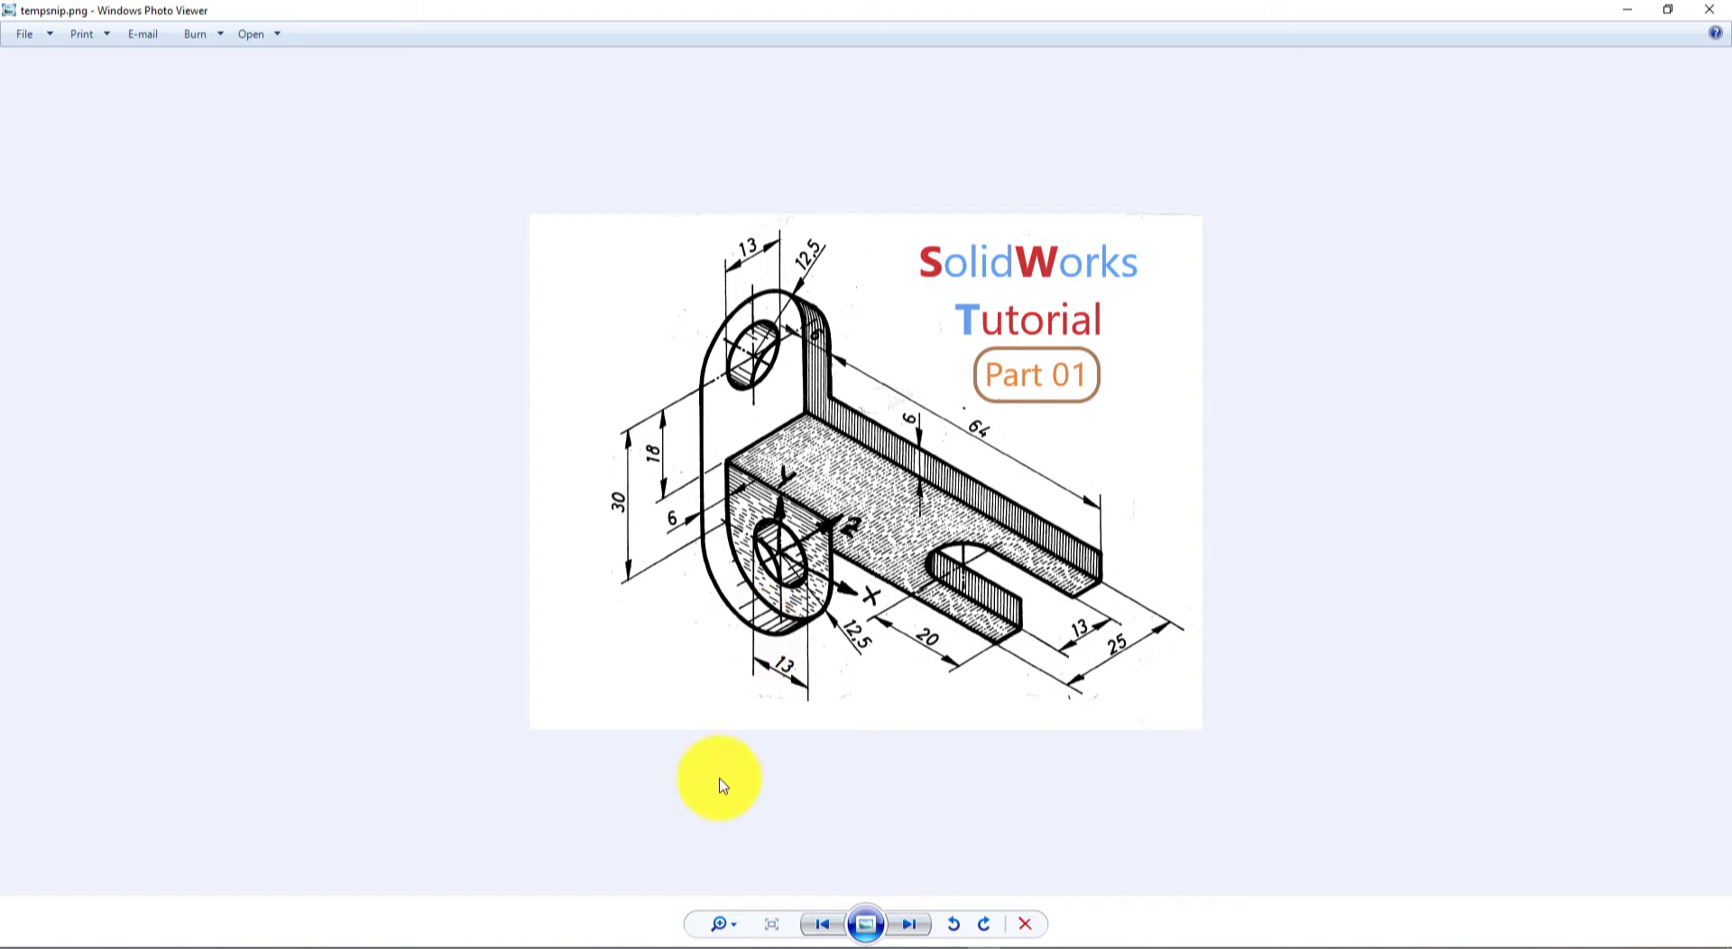
# Step: Start a new part document with the Plain White background scene
pyautogui.click(393, 942)
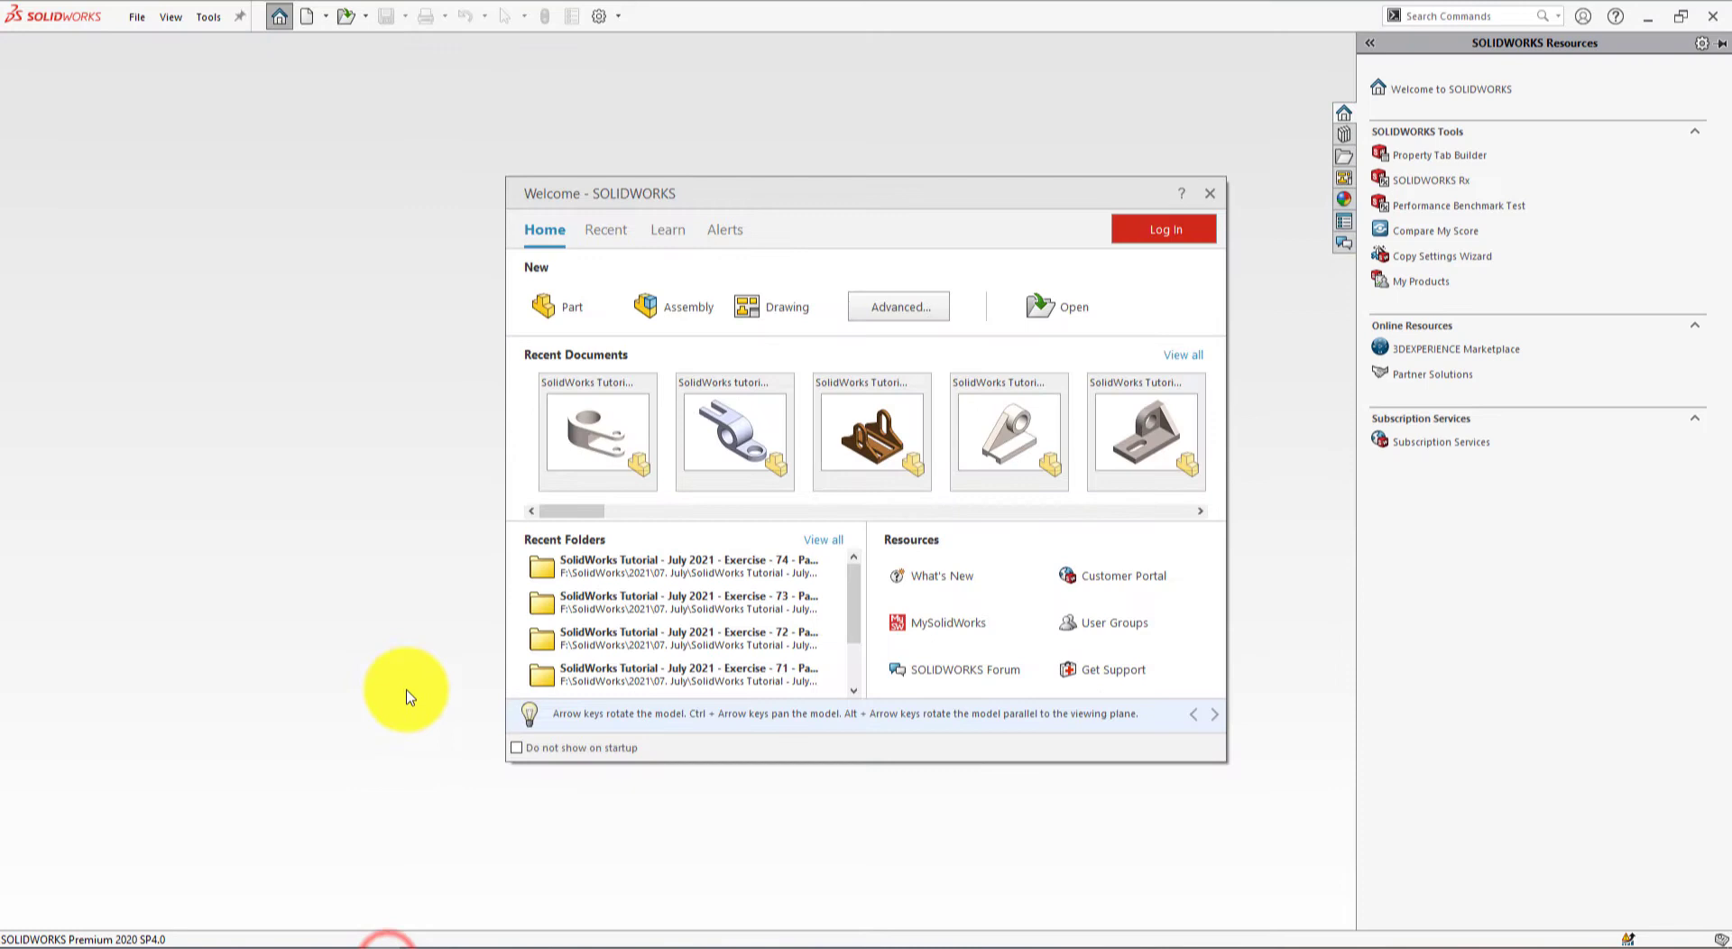
pyautogui.click(557, 316)
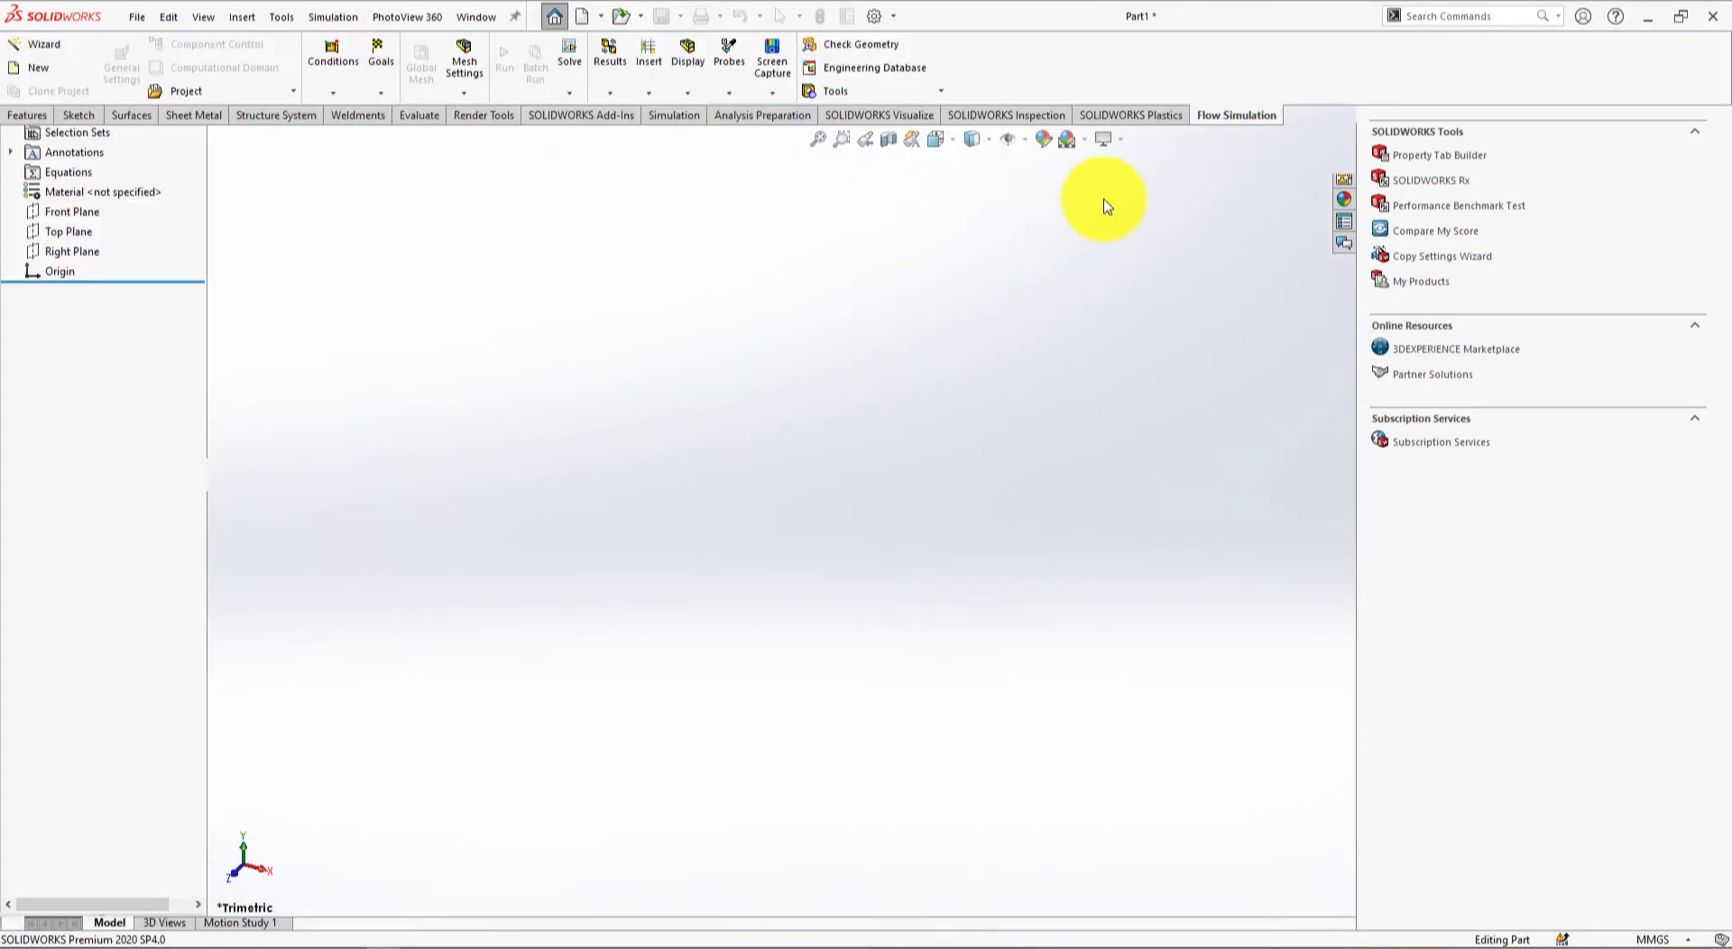
pyautogui.click(897, 213)
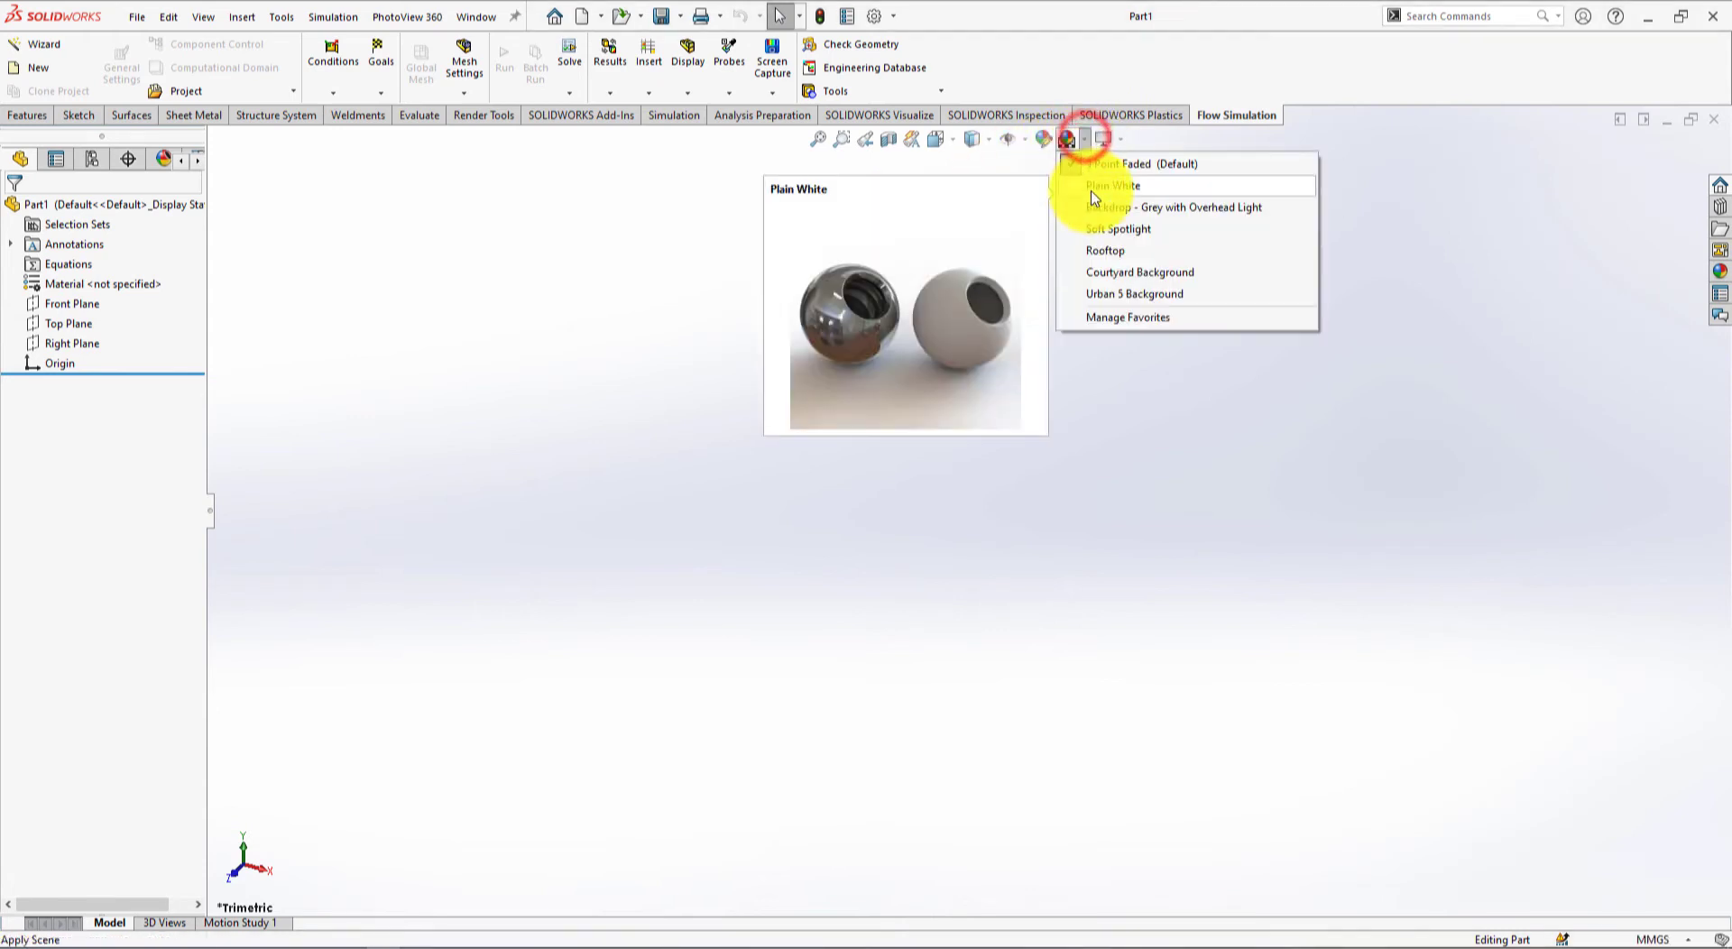
pyautogui.click(1097, 186)
pyautogui.click(936, 295)
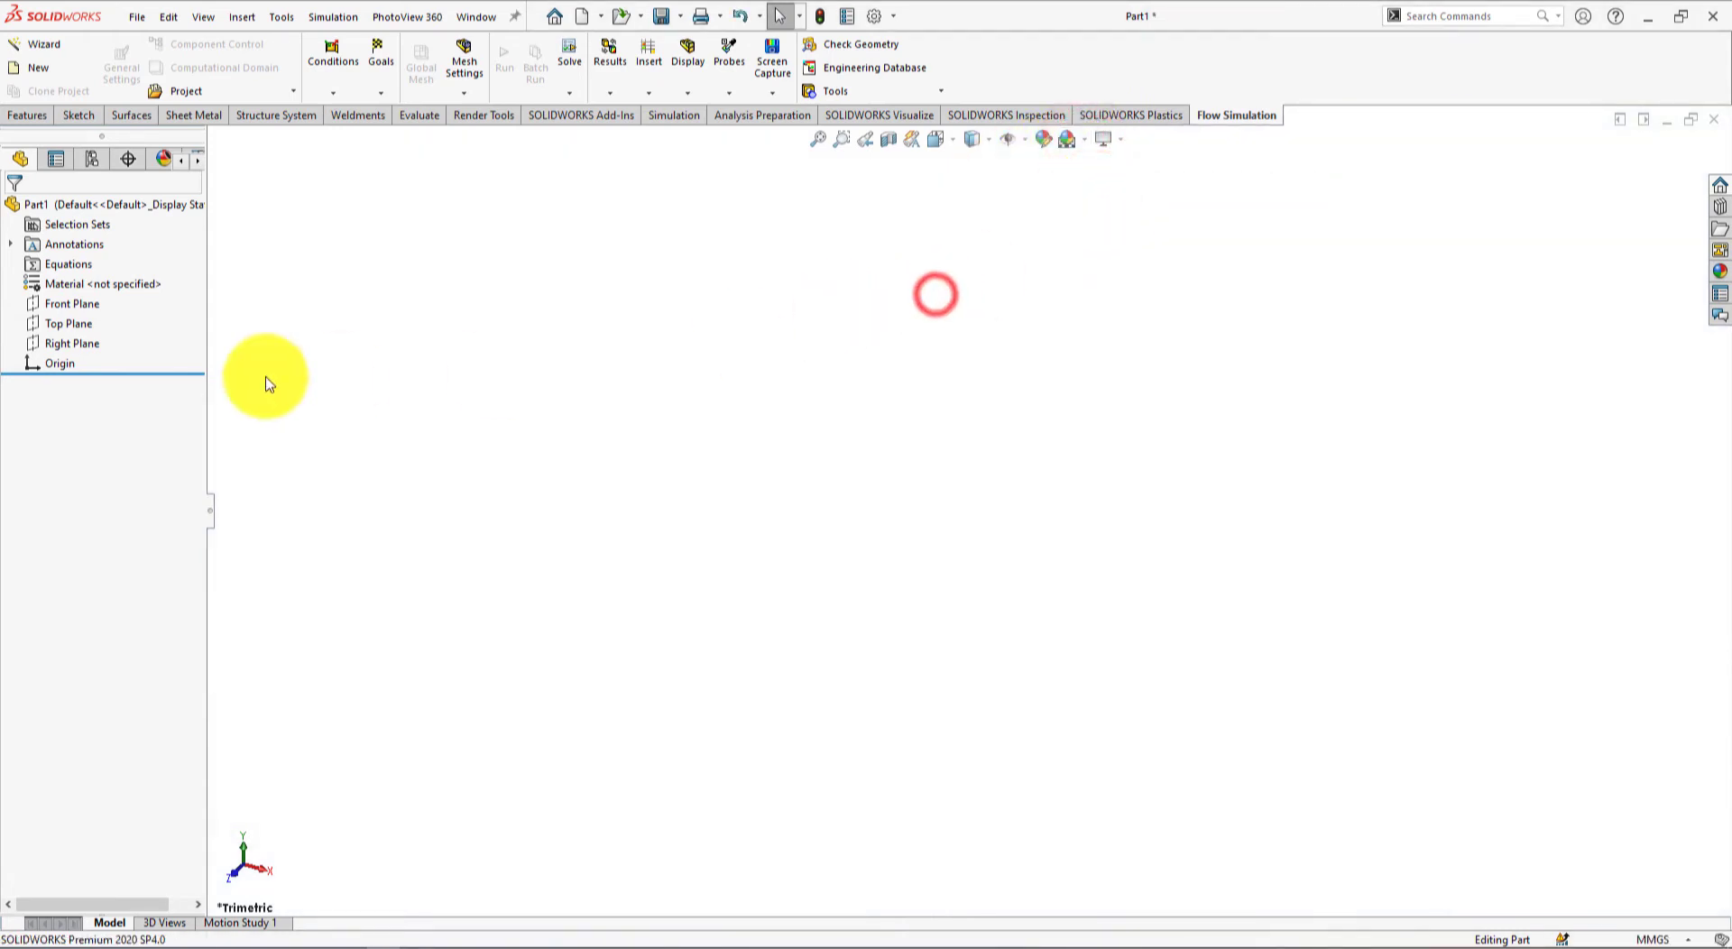
# Step: Assign AISI 304 steel as the part's material and return to the reference drawing
pyautogui.rightClick(83, 287)
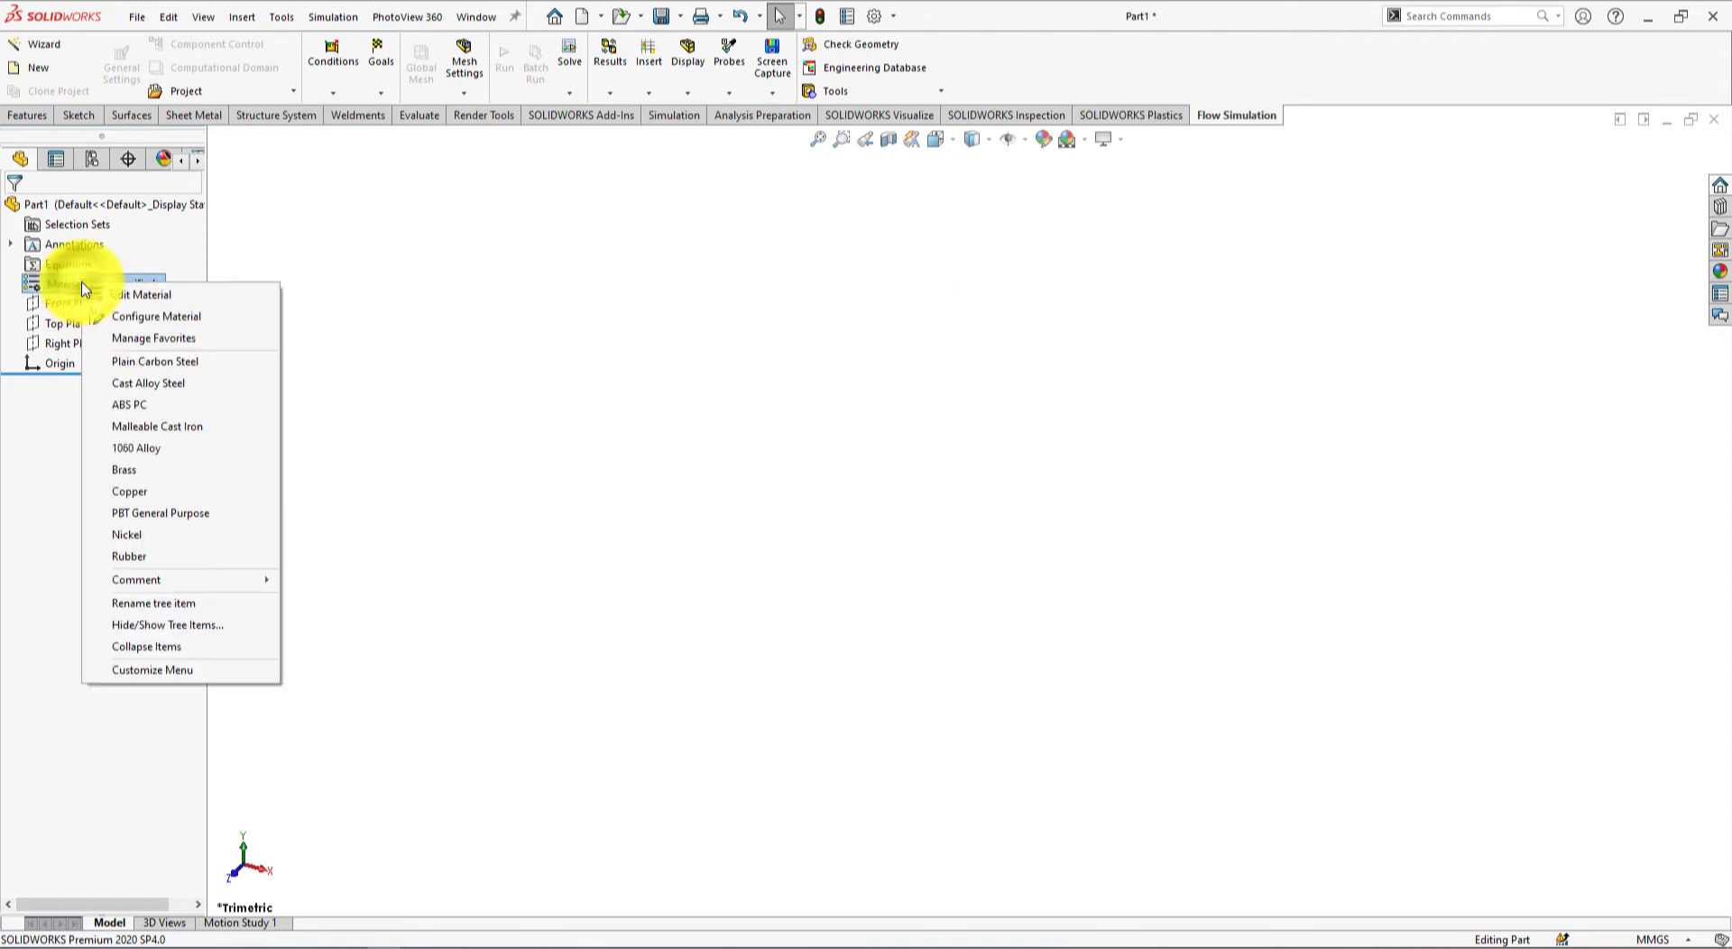
pyautogui.click(144, 298)
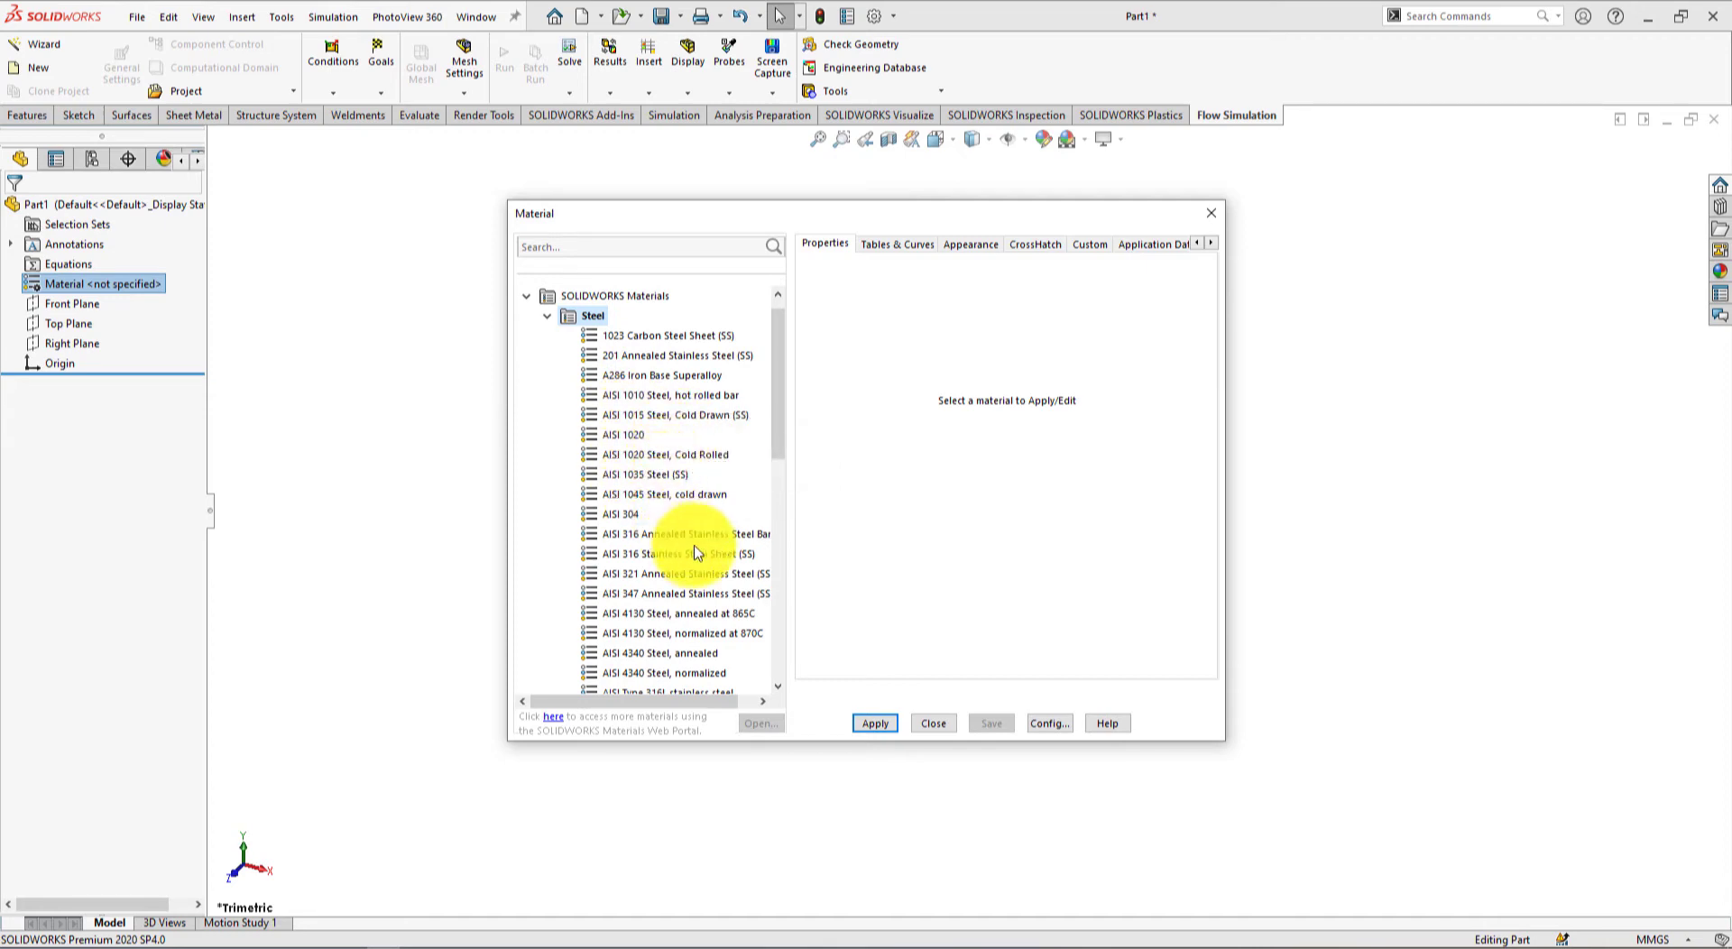
pyautogui.click(622, 514)
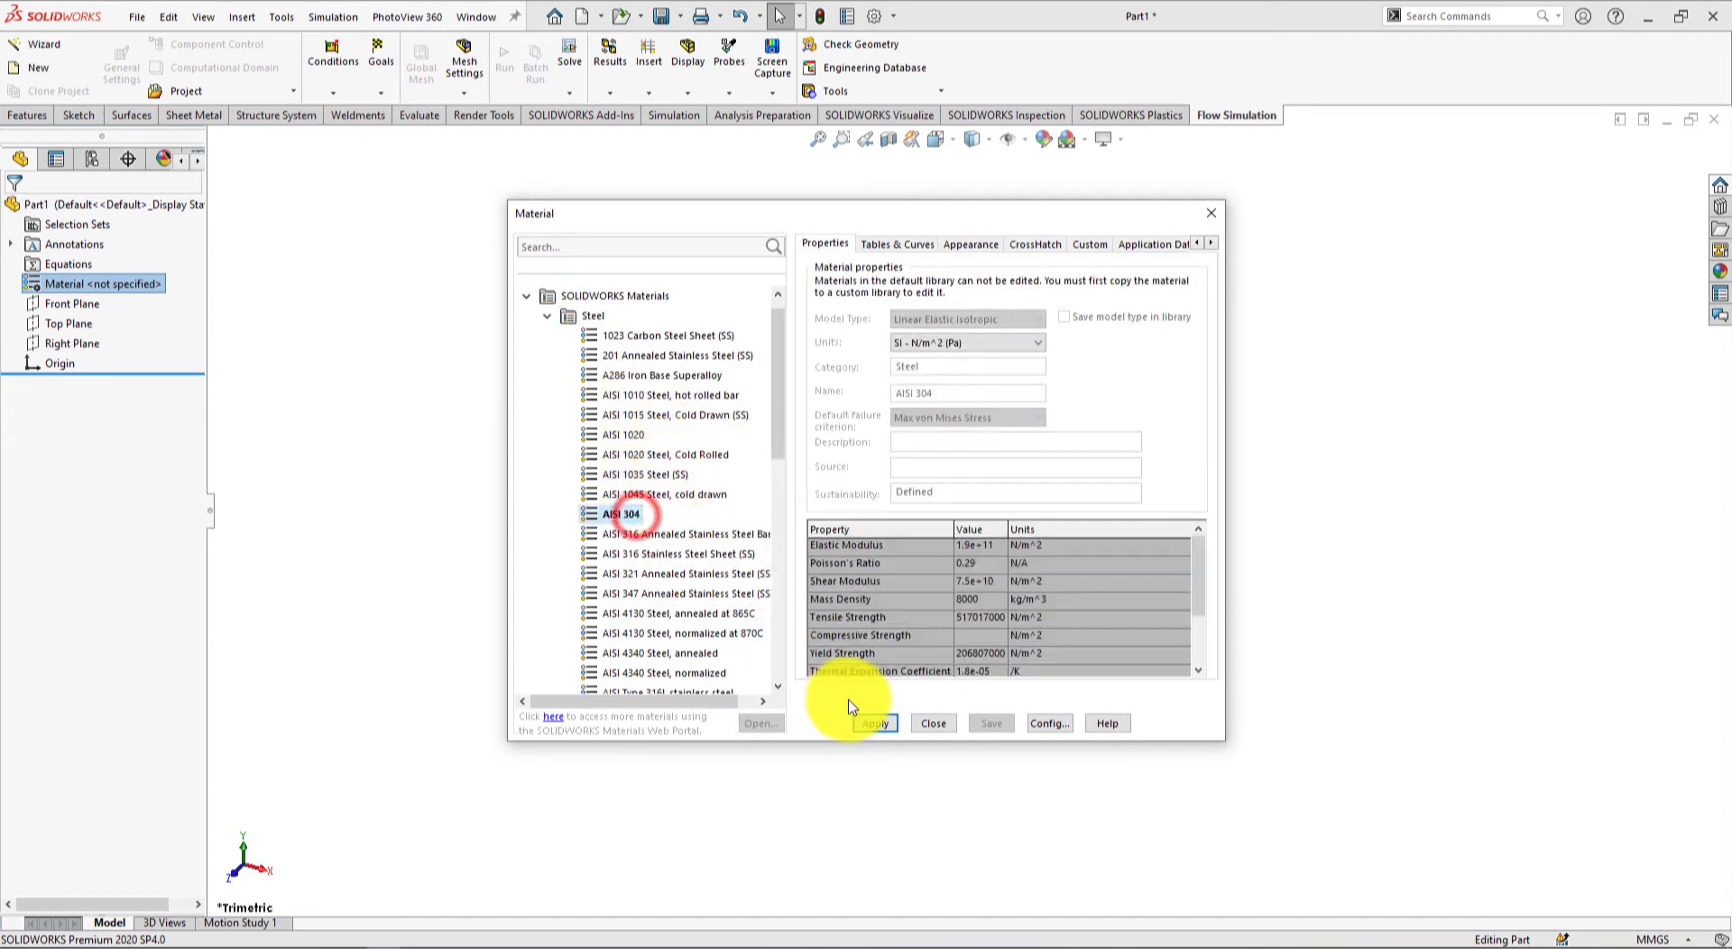
pyautogui.click(879, 724)
pyautogui.click(938, 723)
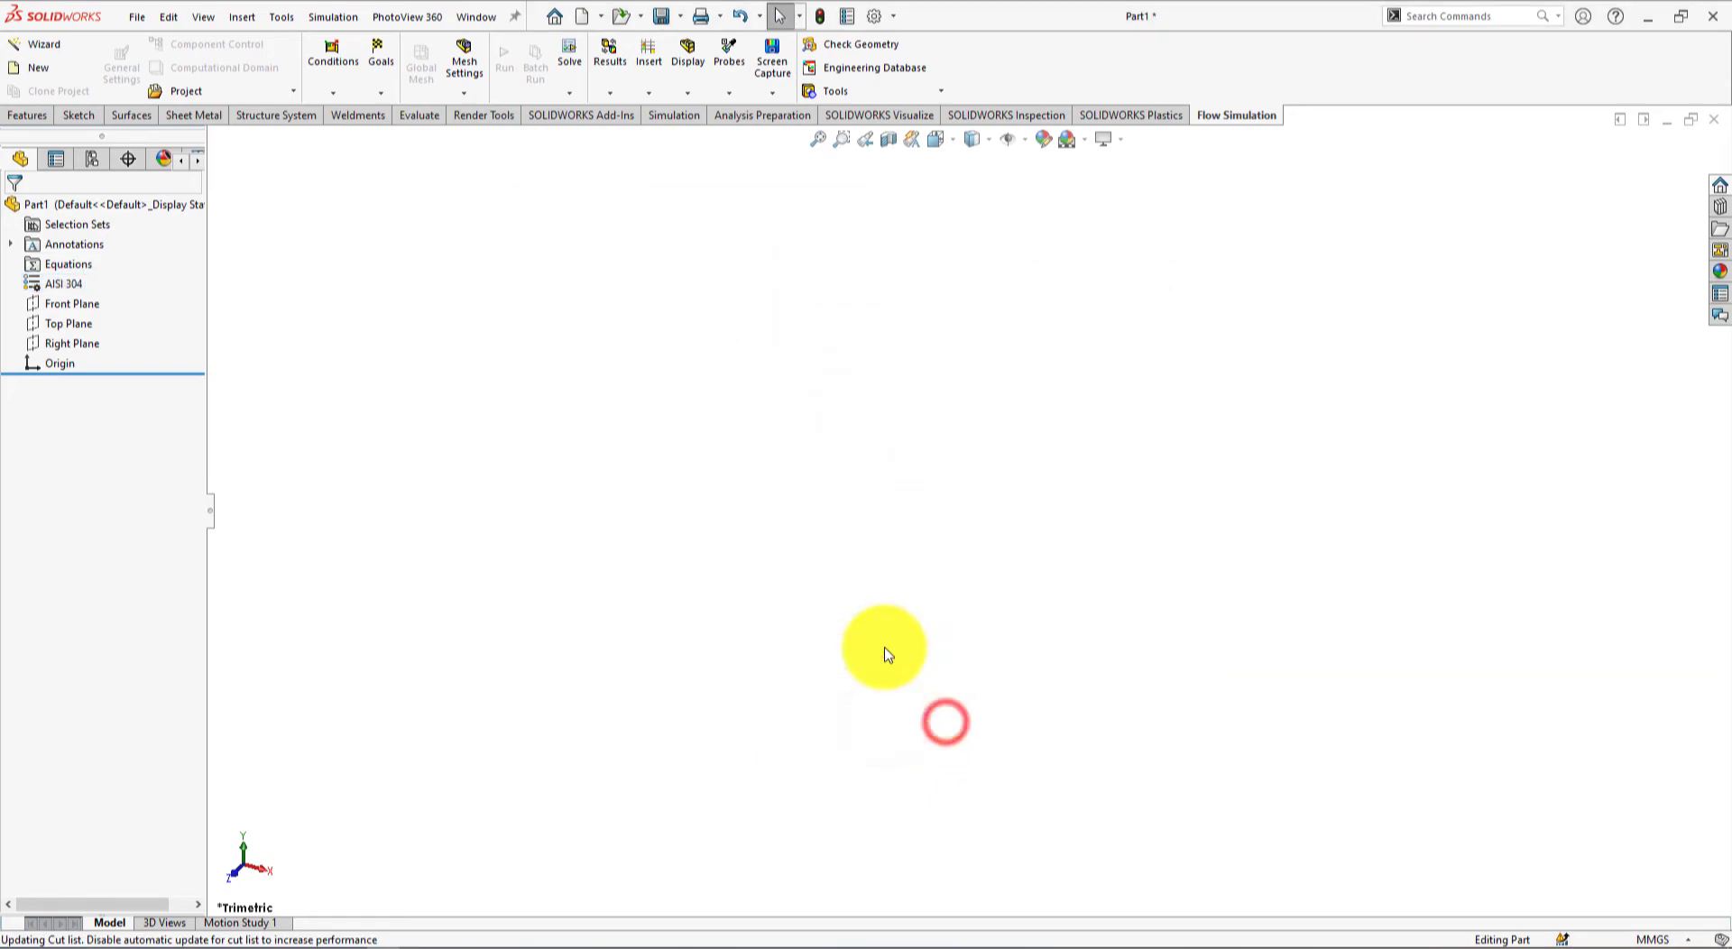
pyautogui.click(611, 521)
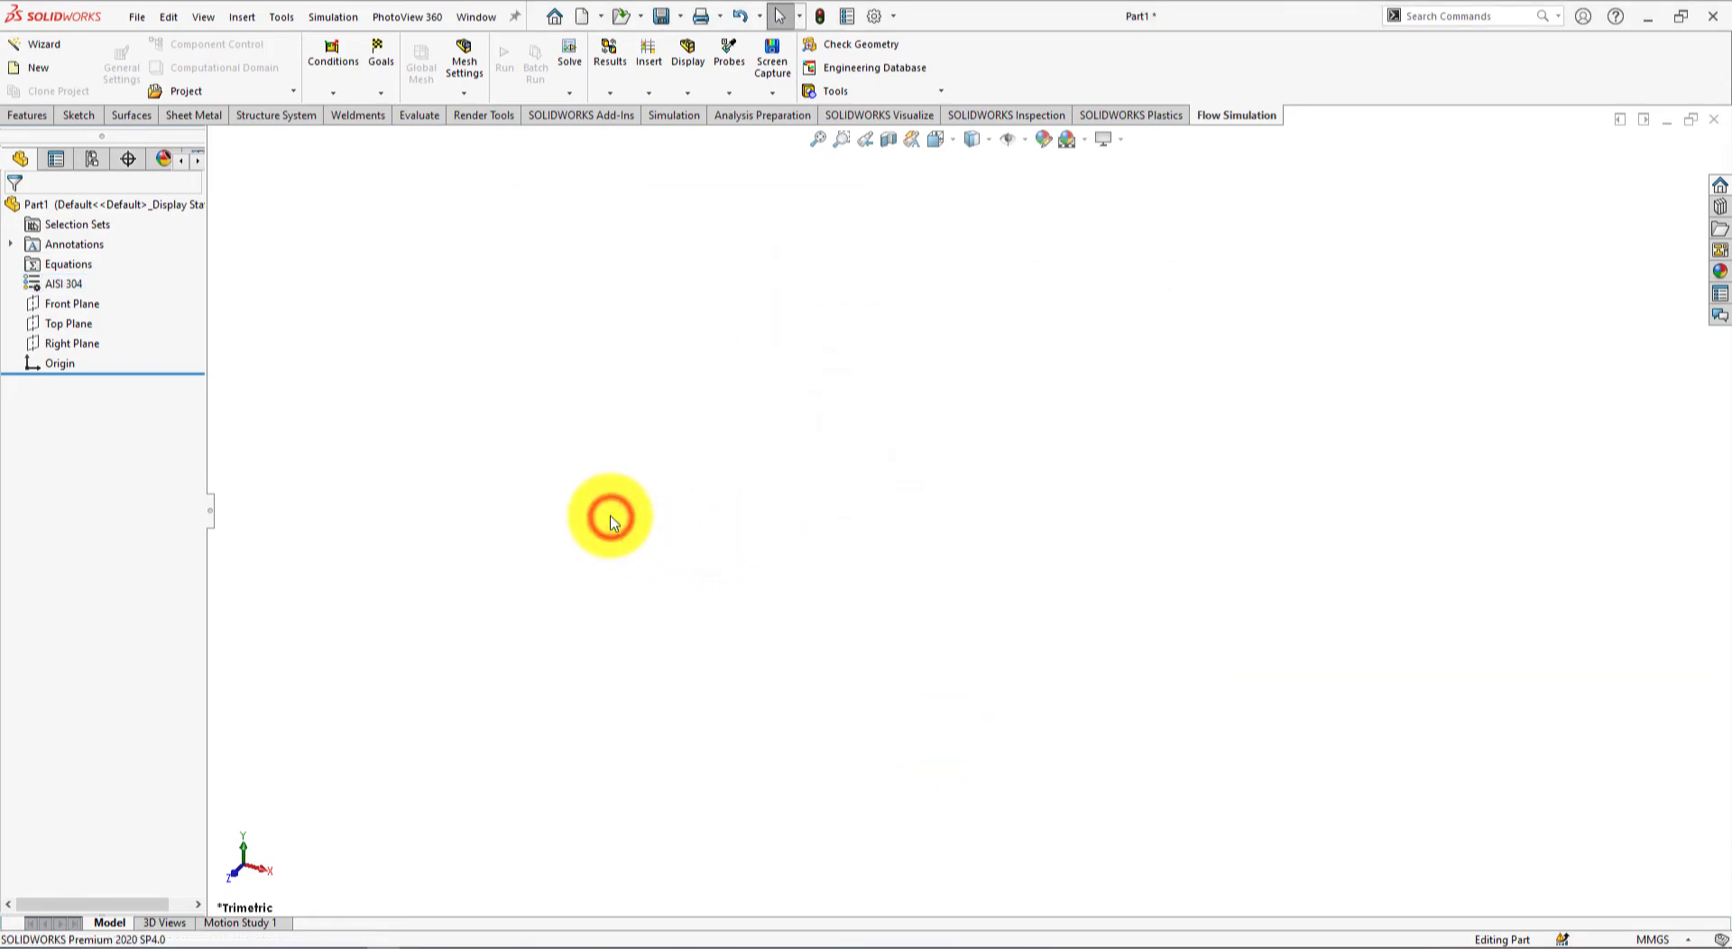
pyautogui.hotkey('alt', 'Tab')
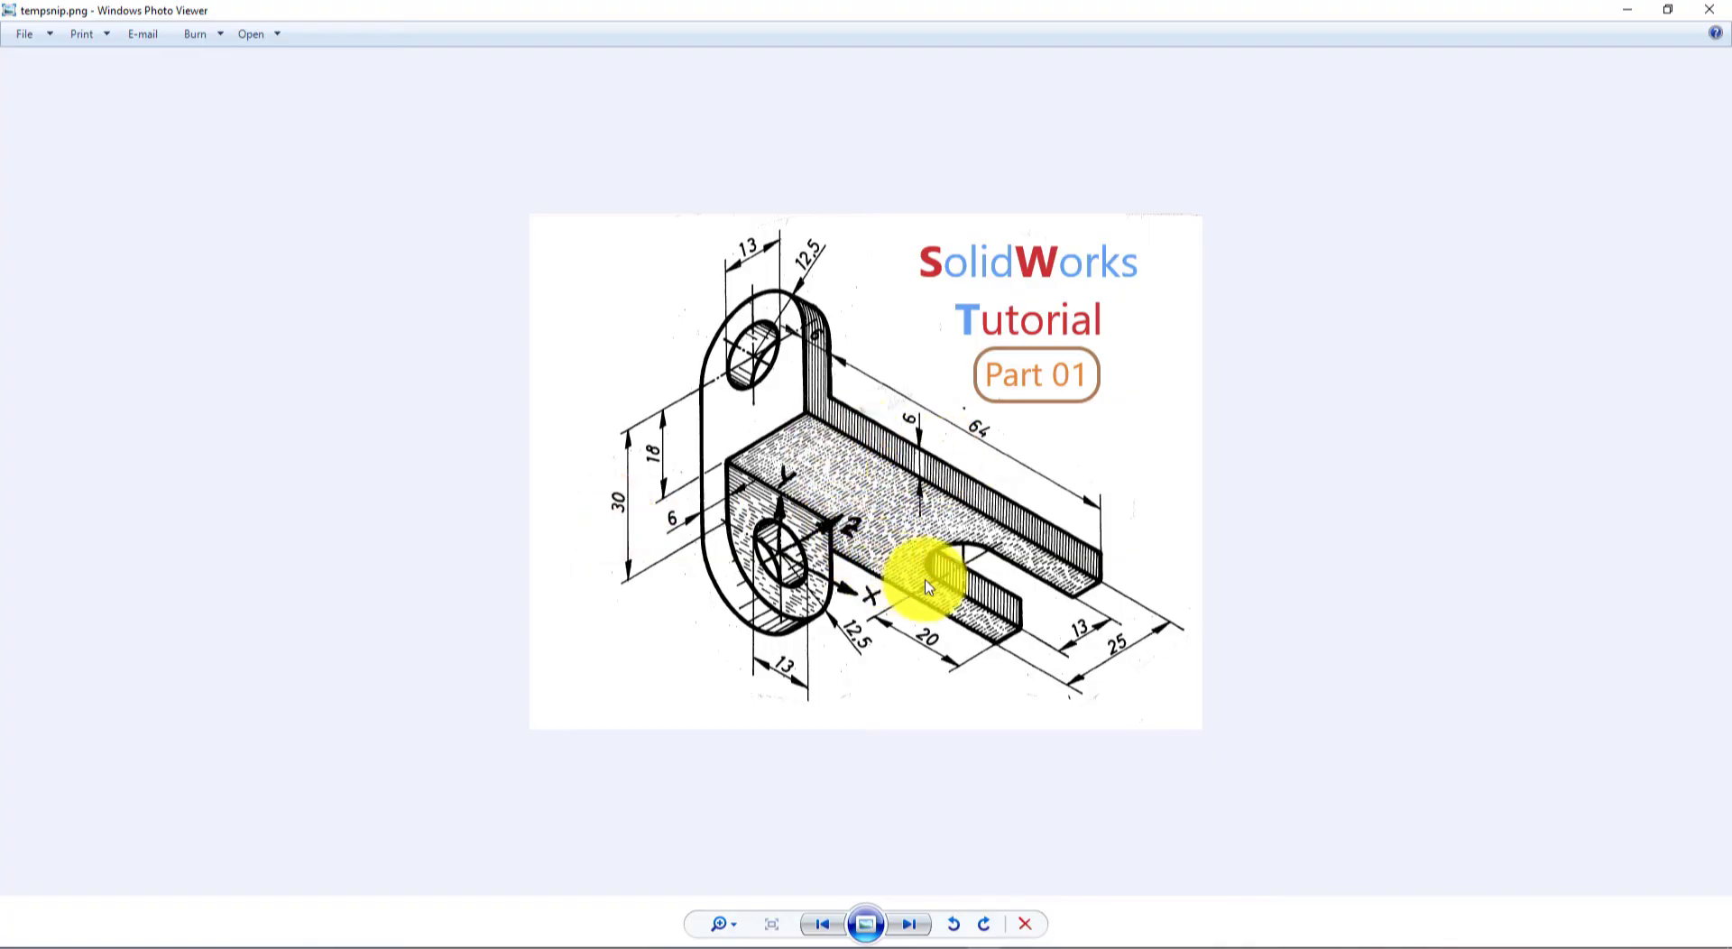
# Step: Open a new sketch on the Top Plane
pyautogui.hotkey('alt', 'Tab')
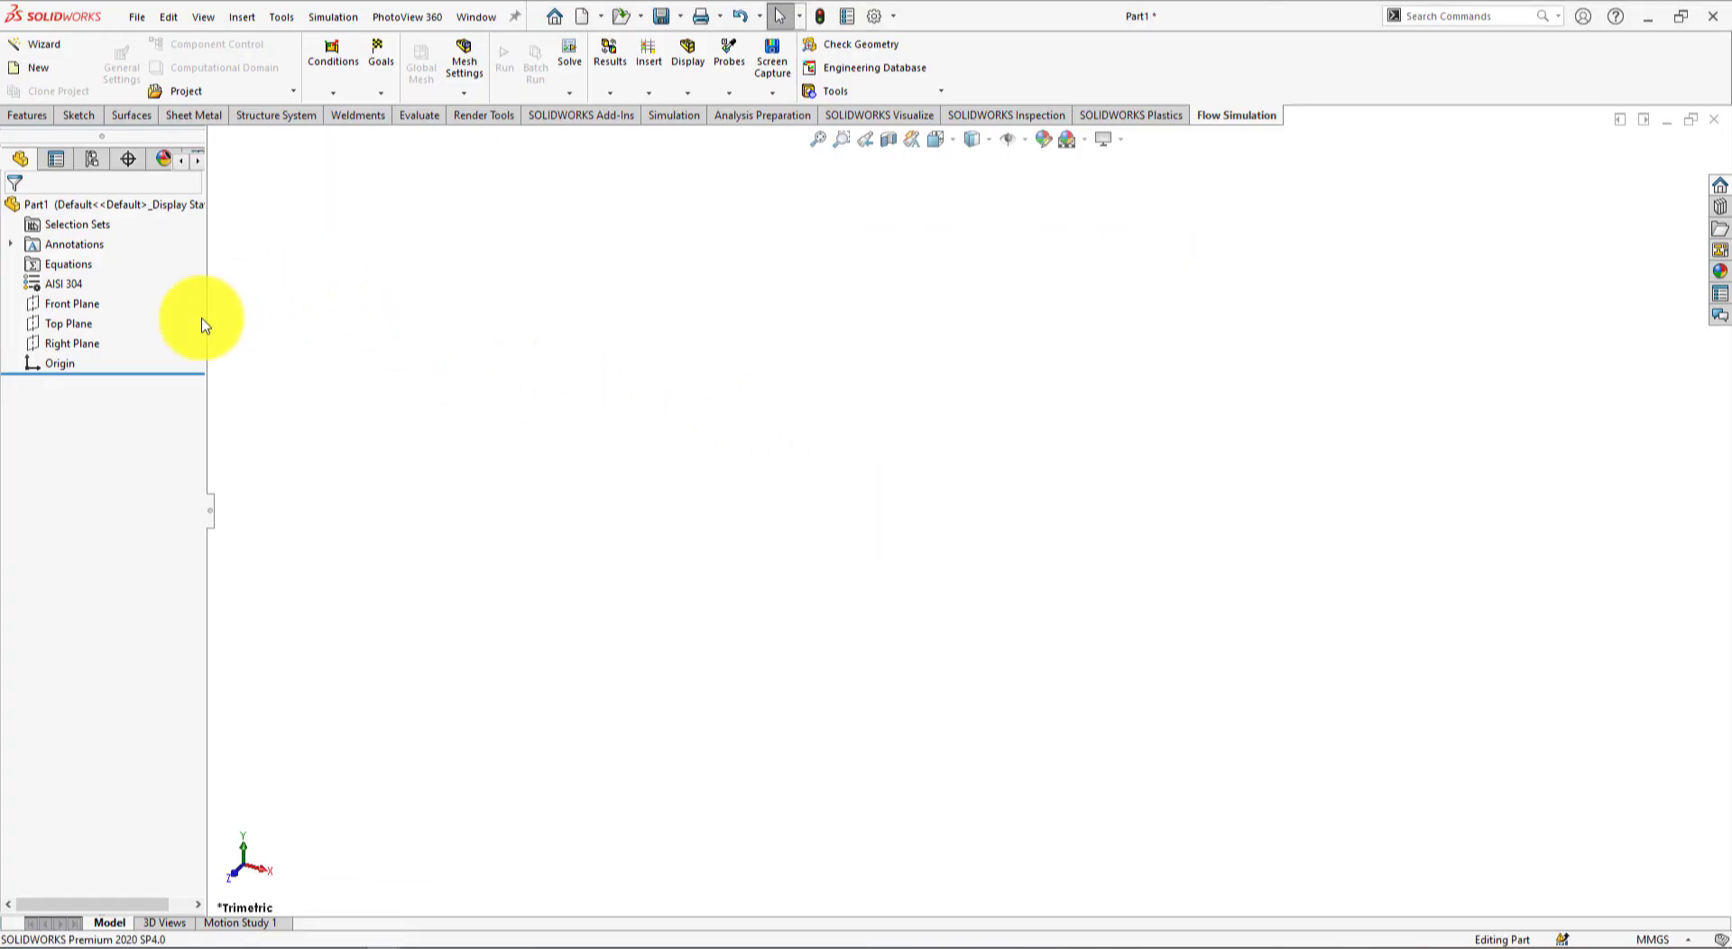
pyautogui.click(57, 327)
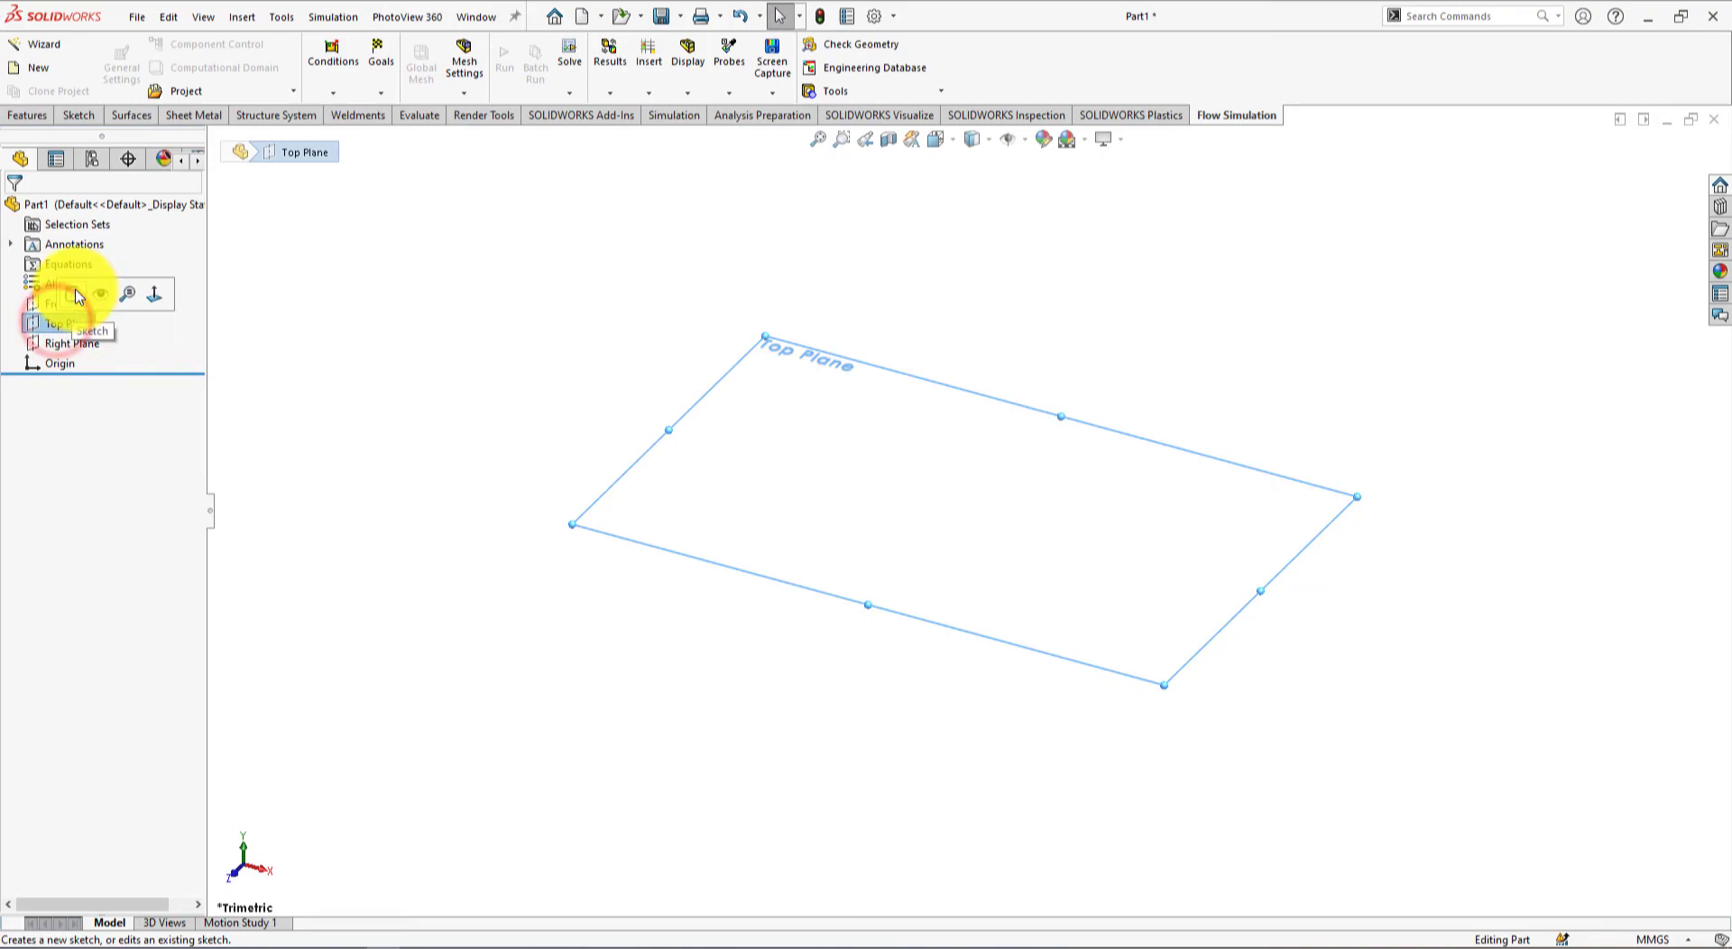
pyautogui.click(82, 285)
pyautogui.hotkey('alt', 'Tab')
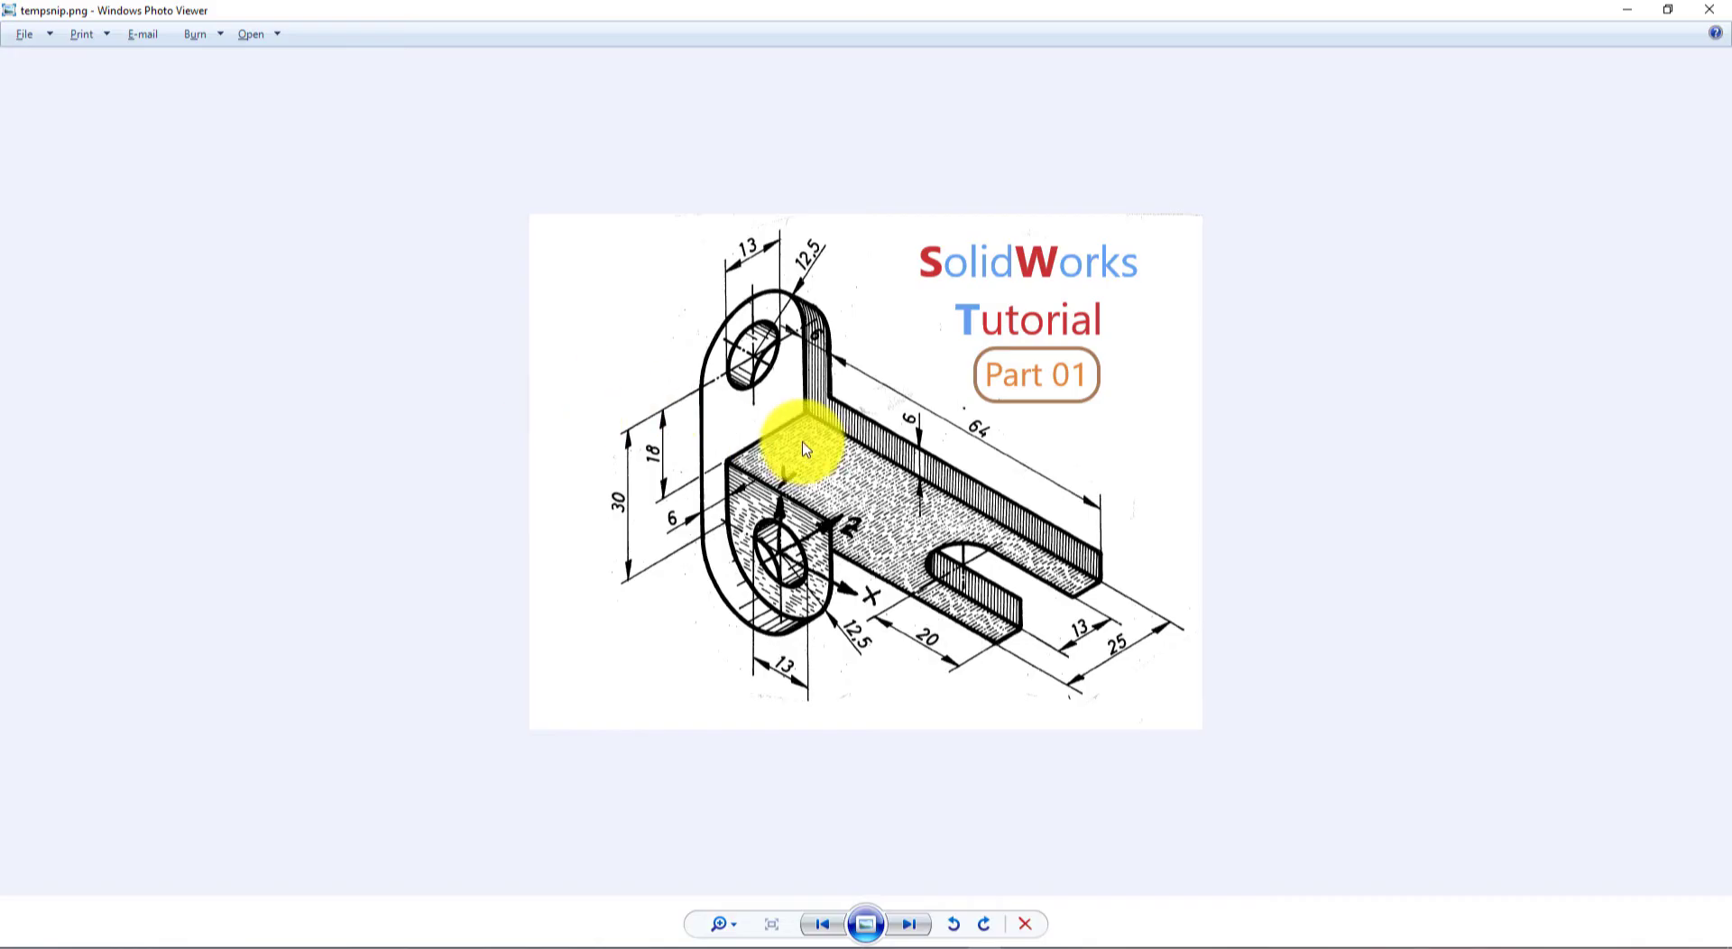
pyautogui.hotkey('alt', 'Tab')
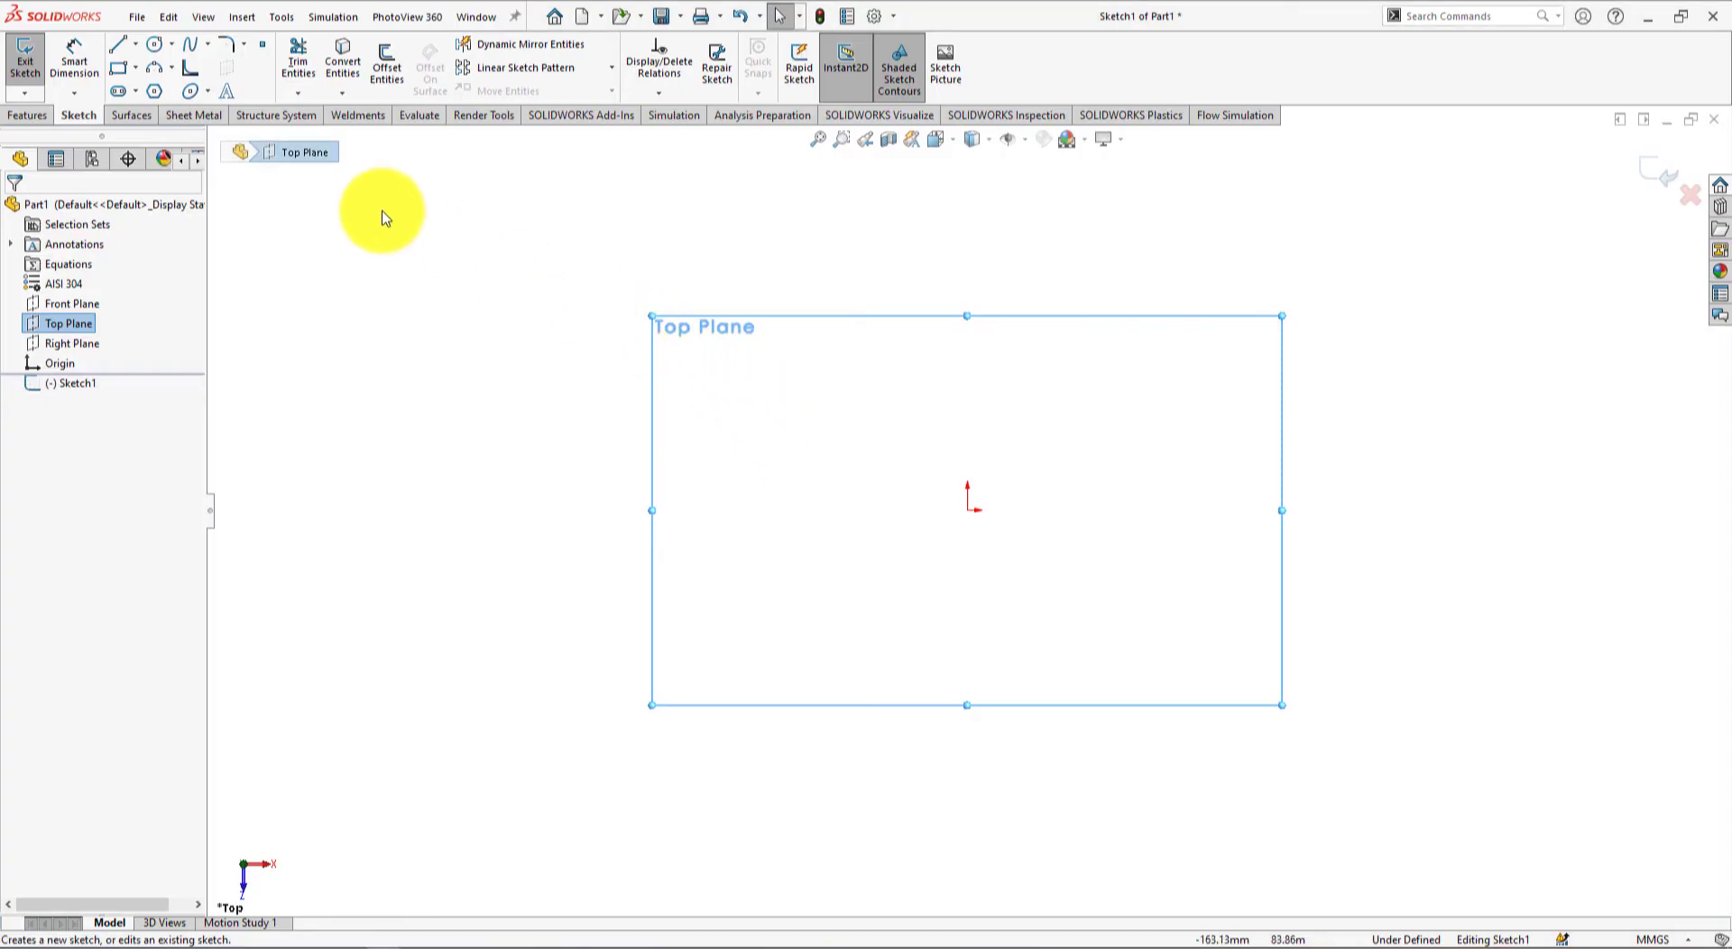
# Step: Draw a corner rectangle from the origin, roughly 147.6 by 57.6 mm
pyautogui.click(117, 71)
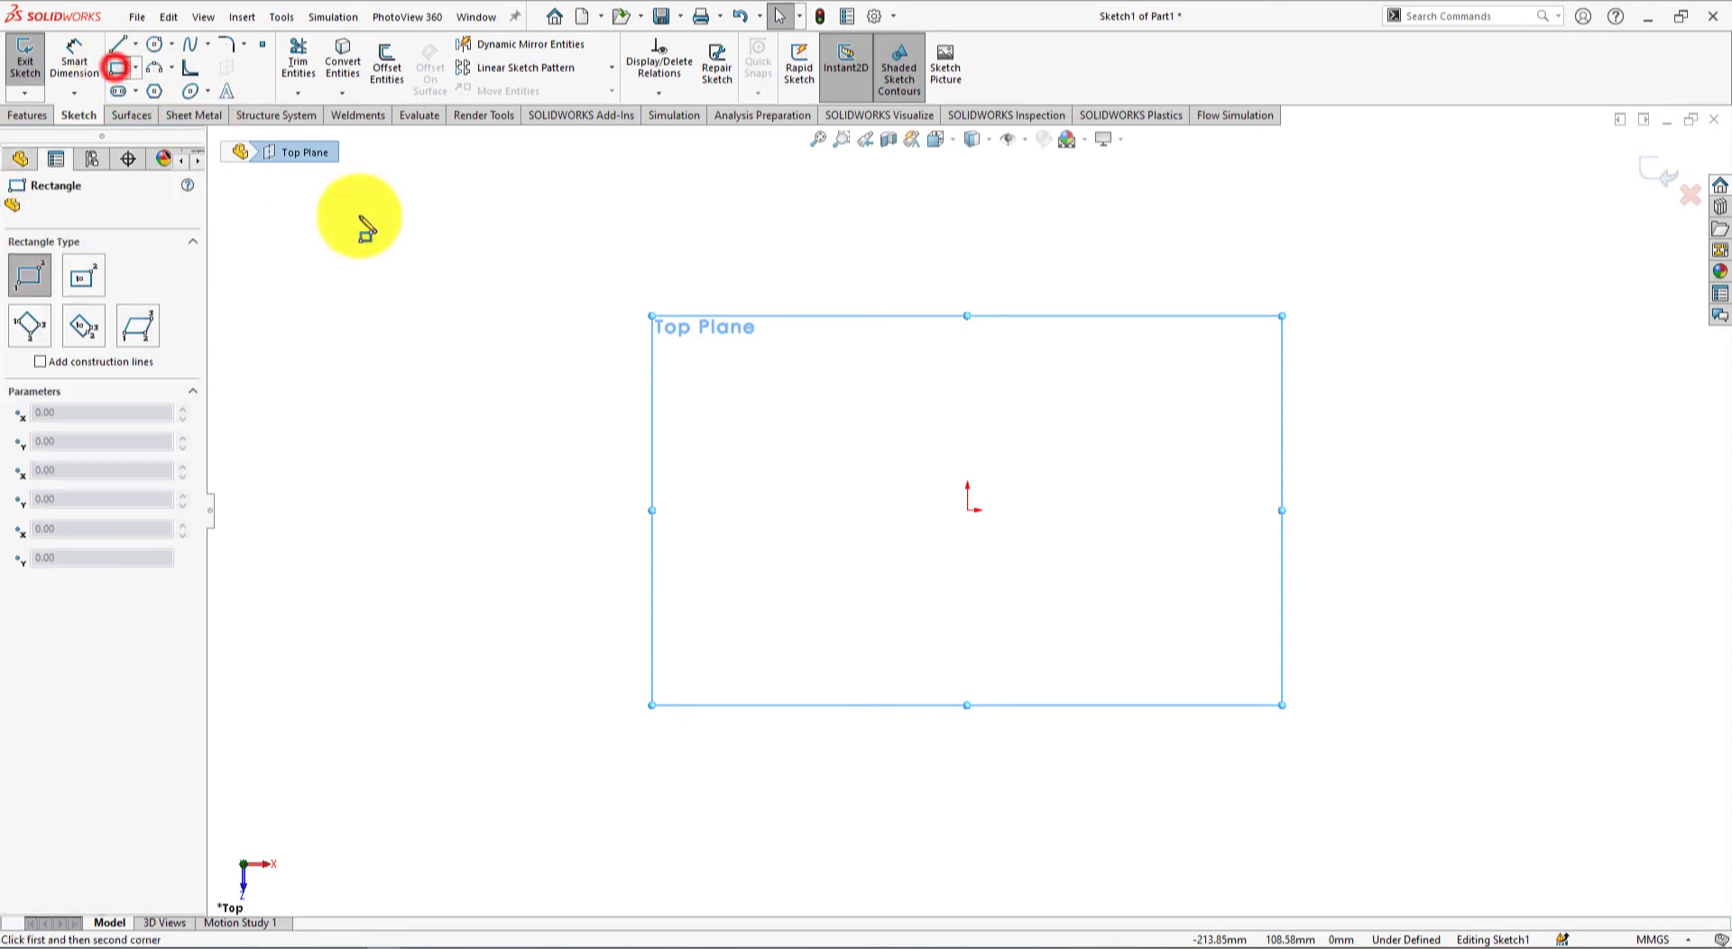
pyautogui.click(967, 510)
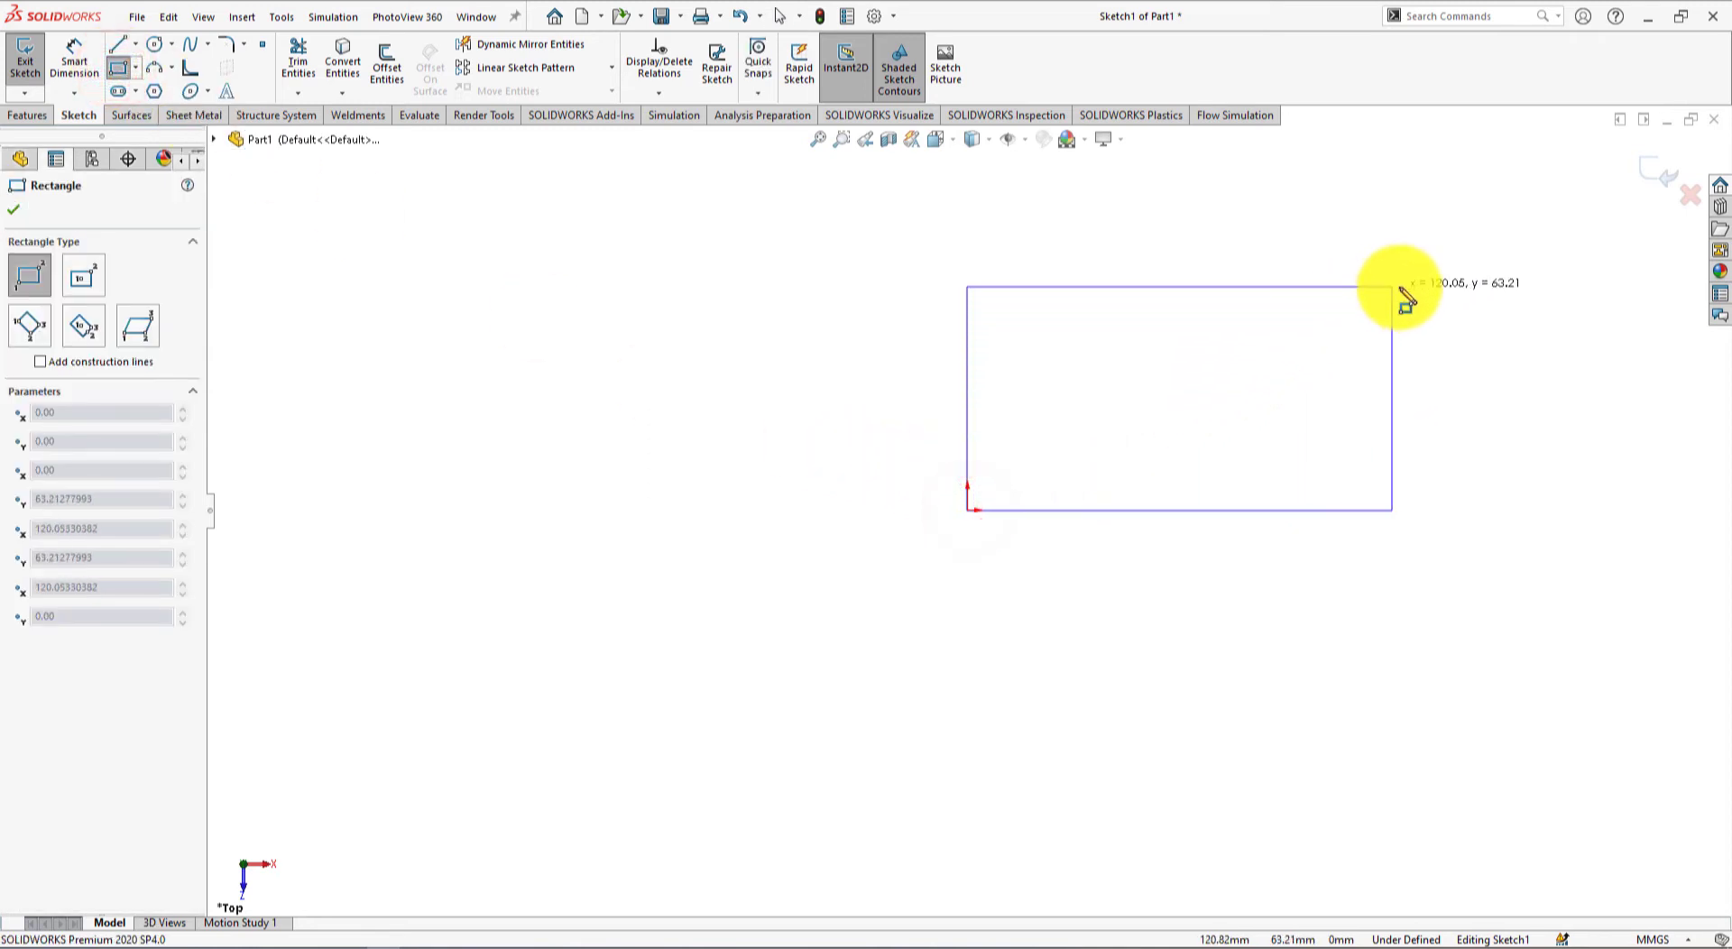
pyautogui.click(1489, 306)
pyautogui.scroll(2, 1479, 378)
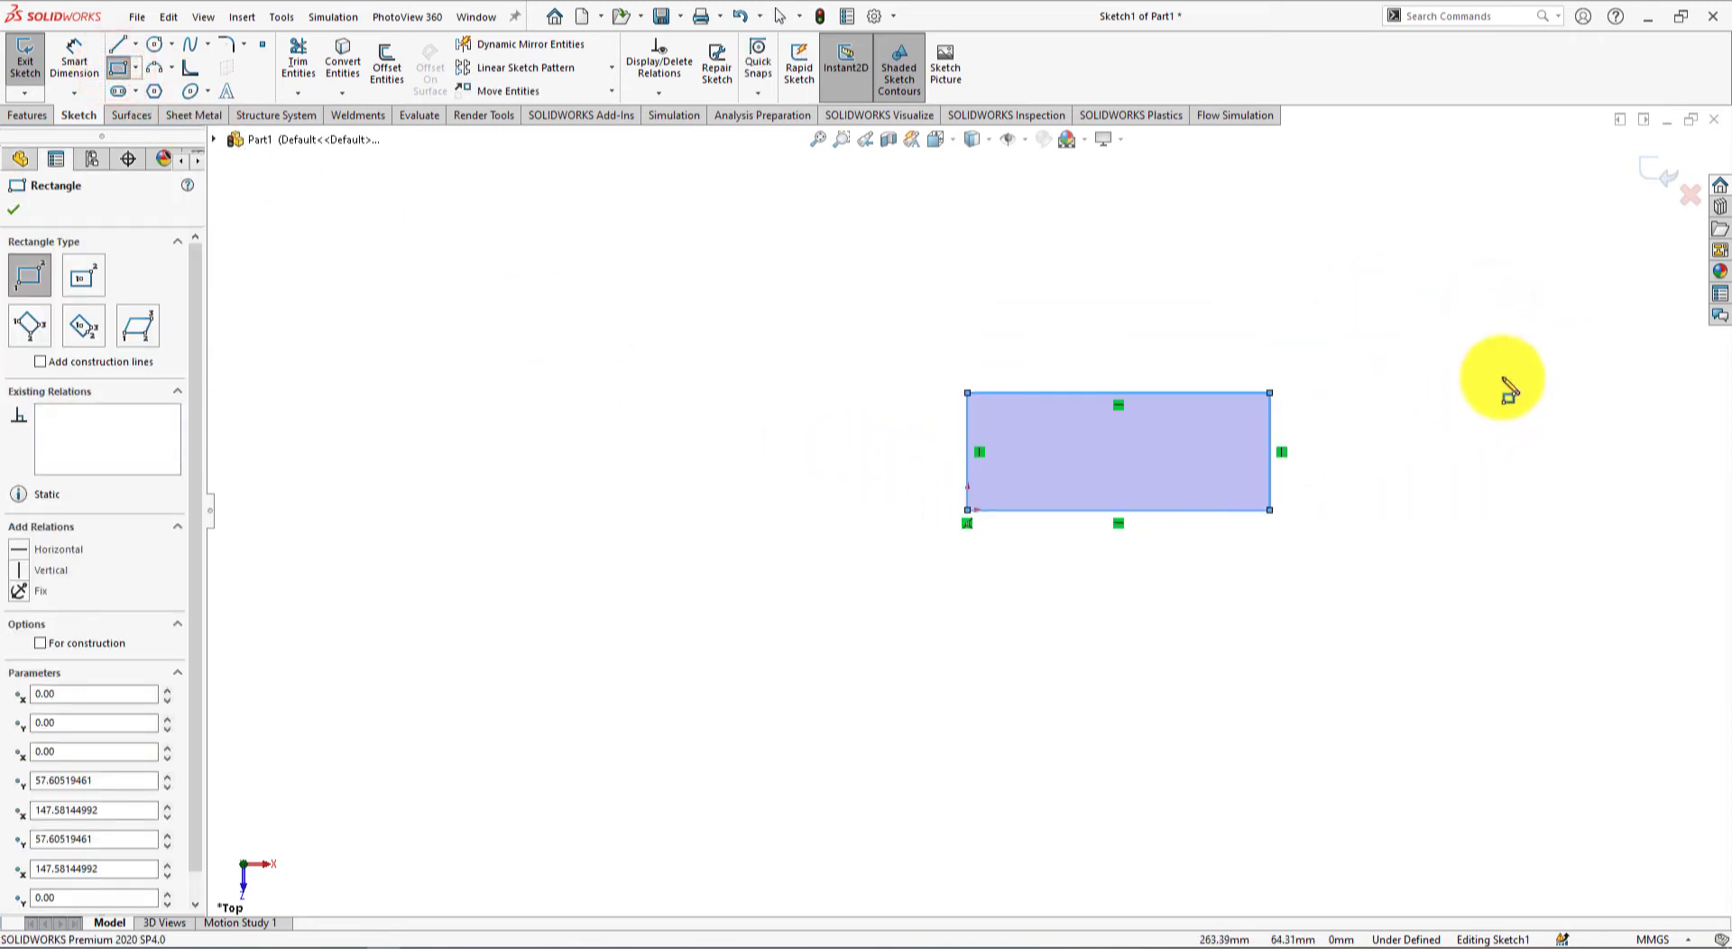
pyautogui.scroll(-5, 1298, 421)
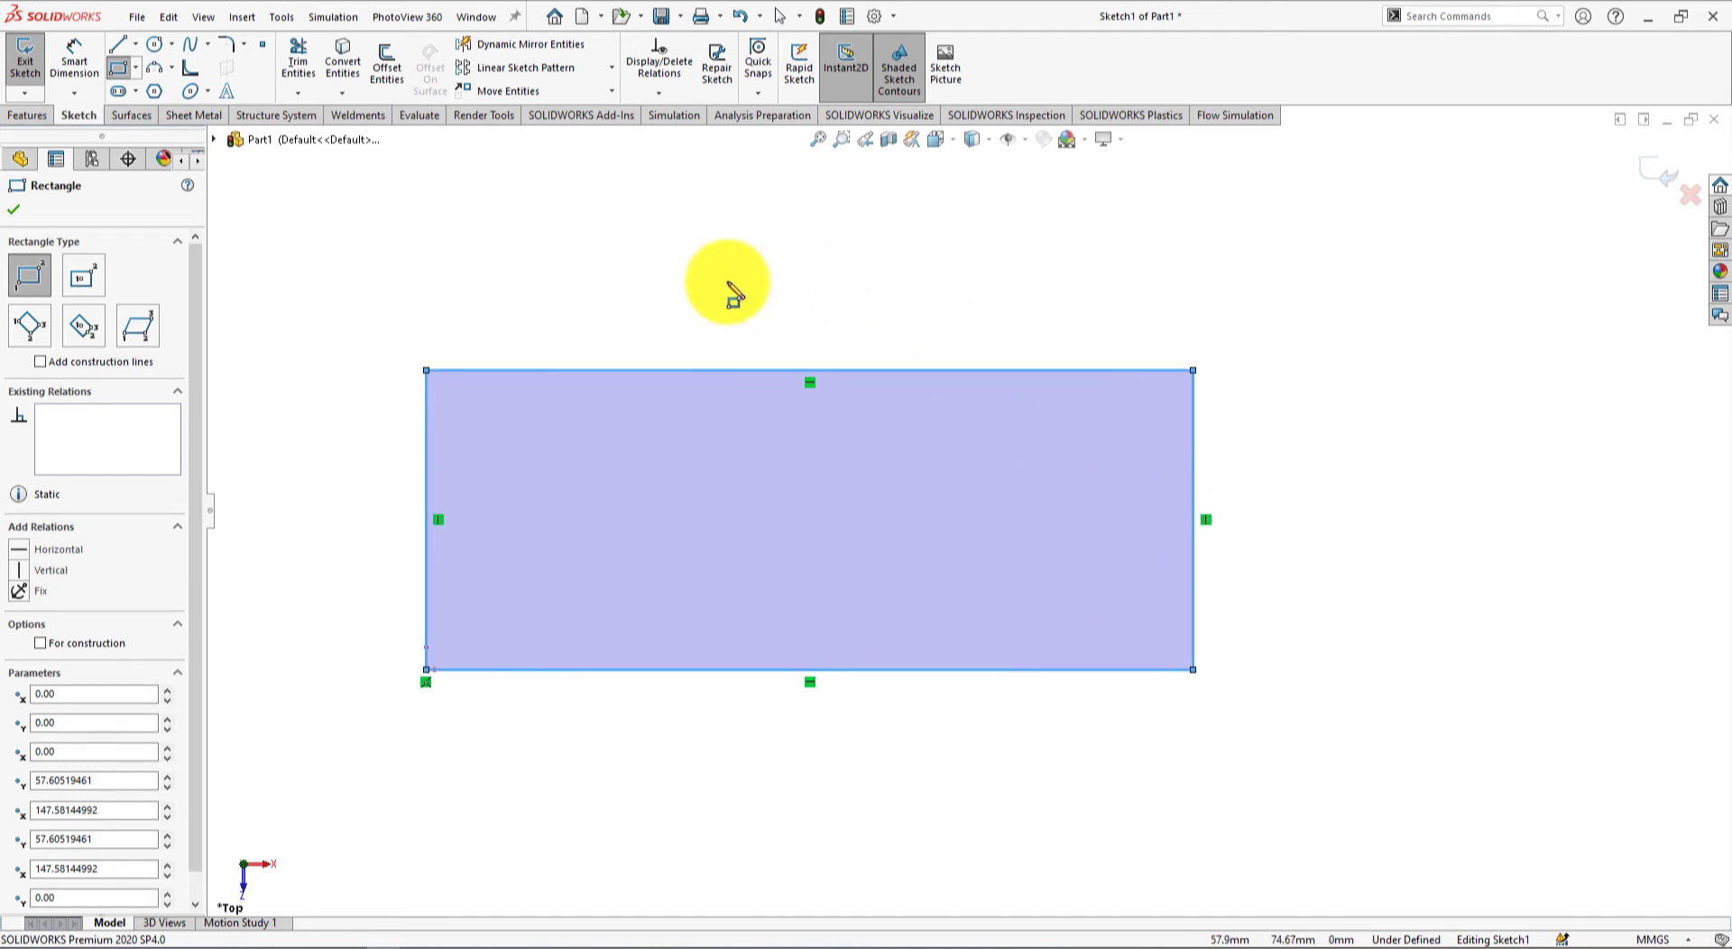
# Step: Dimension the rectangle's bottom edge to a 70 mm width
pyautogui.click(70, 46)
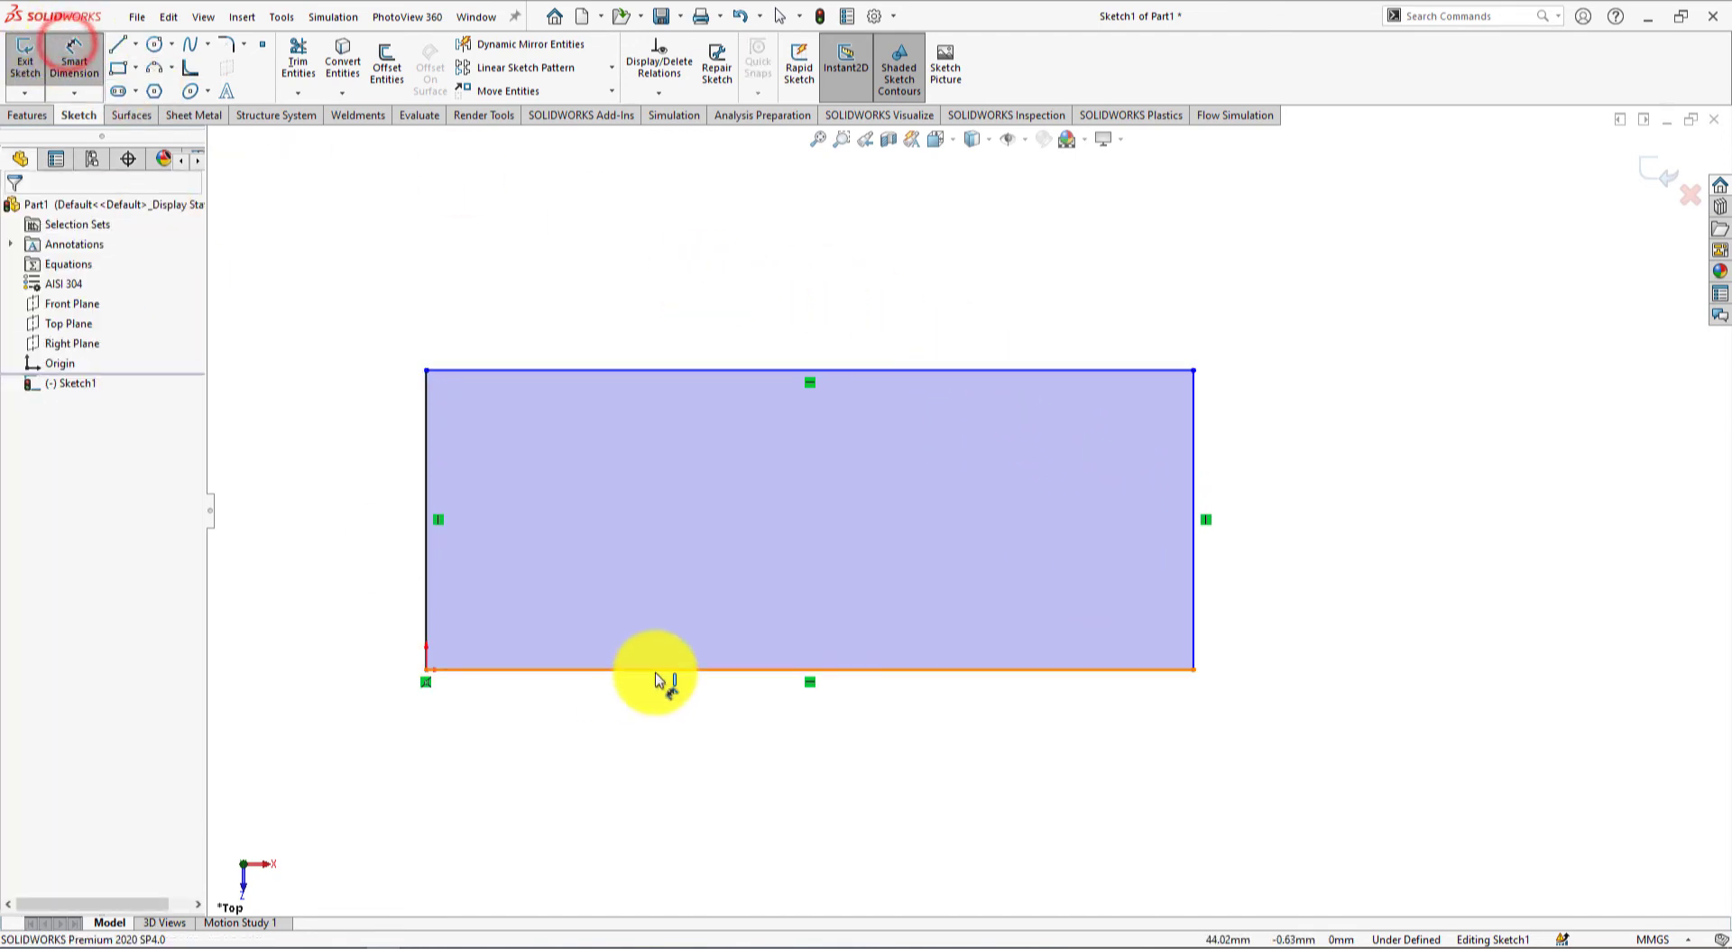
pyautogui.click(653, 669)
pyautogui.click(711, 760)
pyautogui.hotkey('alt', 'Tab')
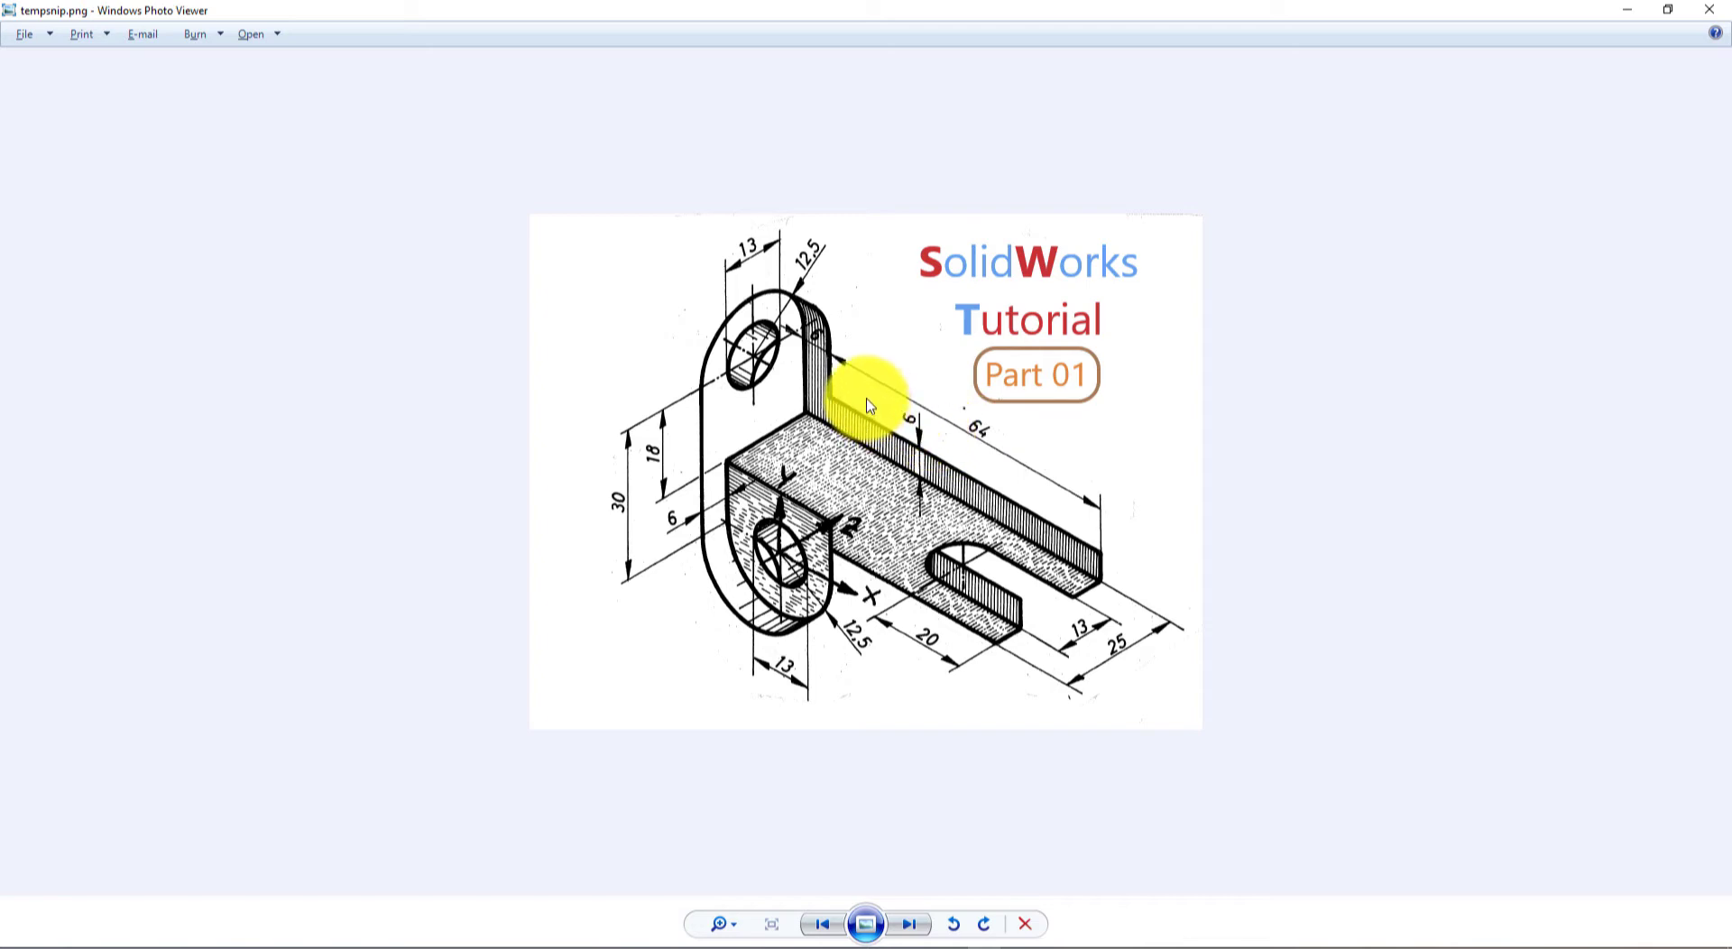
pyautogui.hotkey('alt', 'Tab')
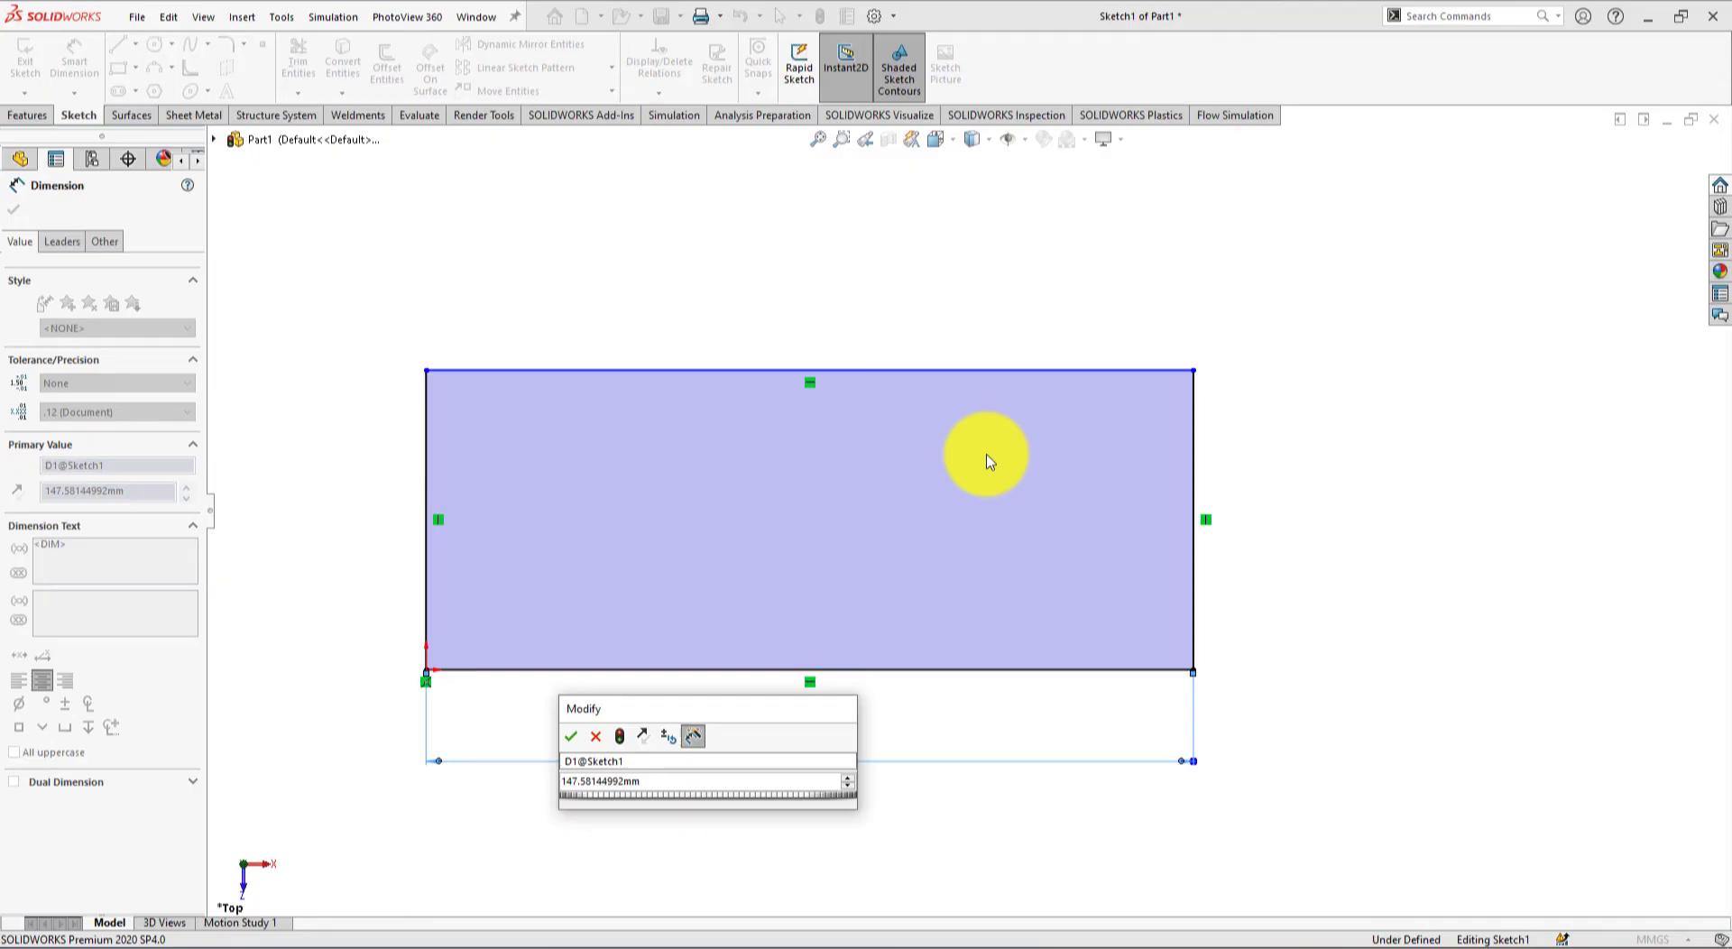
pyautogui.write('6+64')
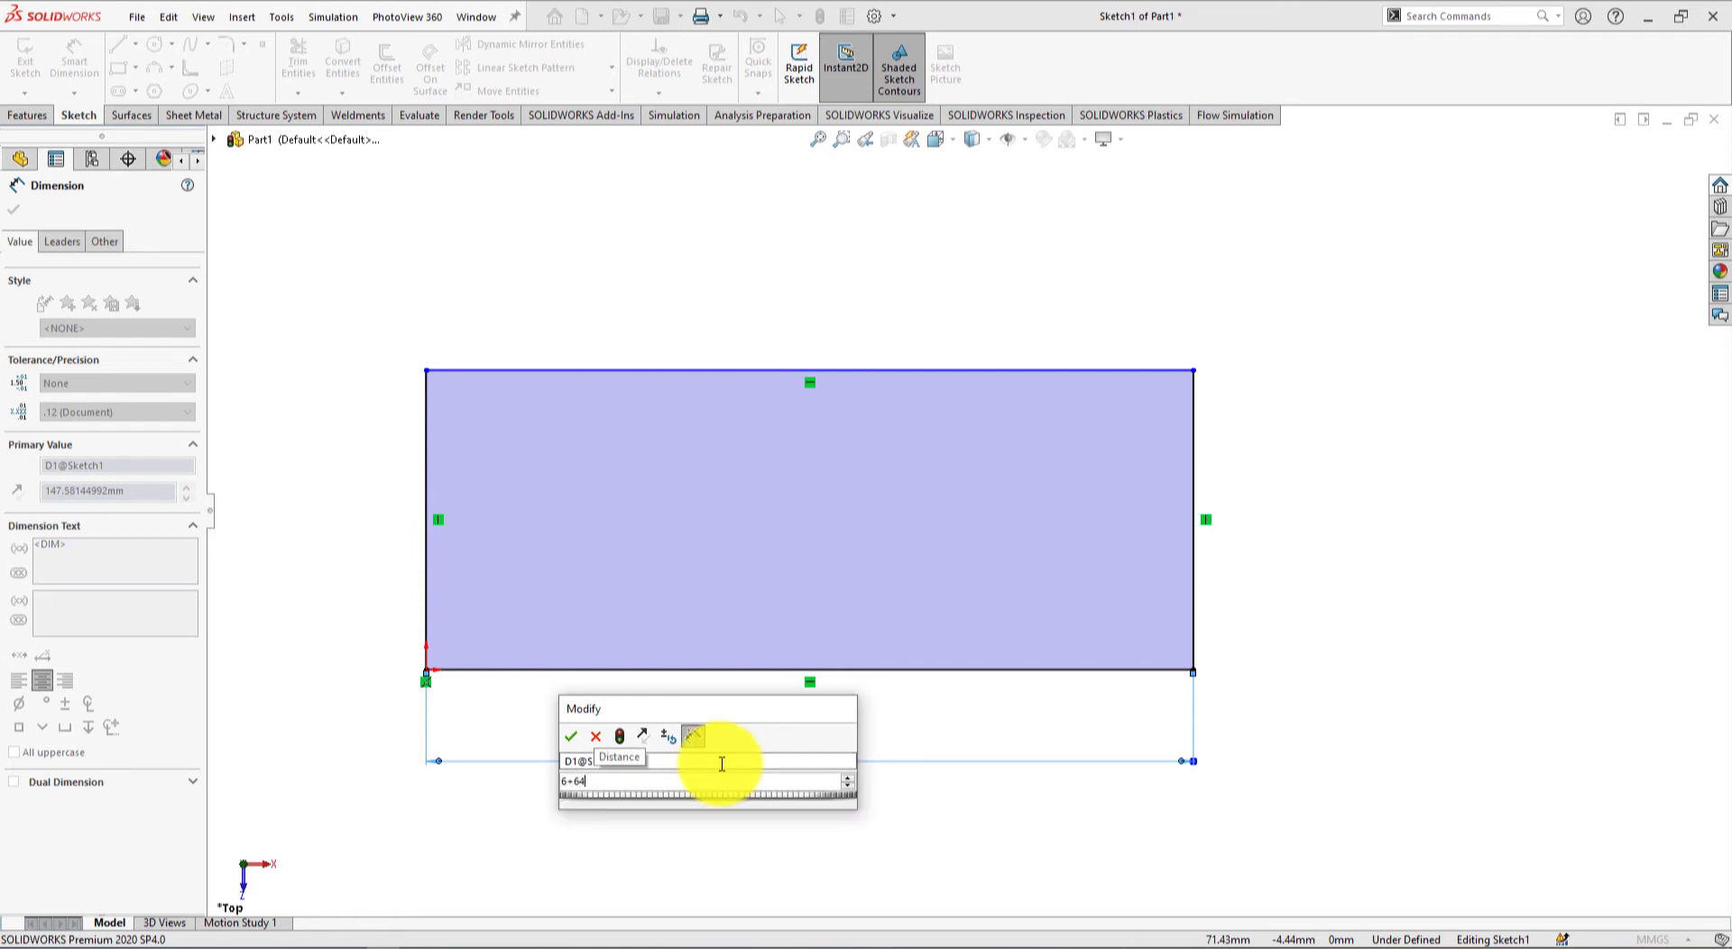
pyautogui.press('Return')
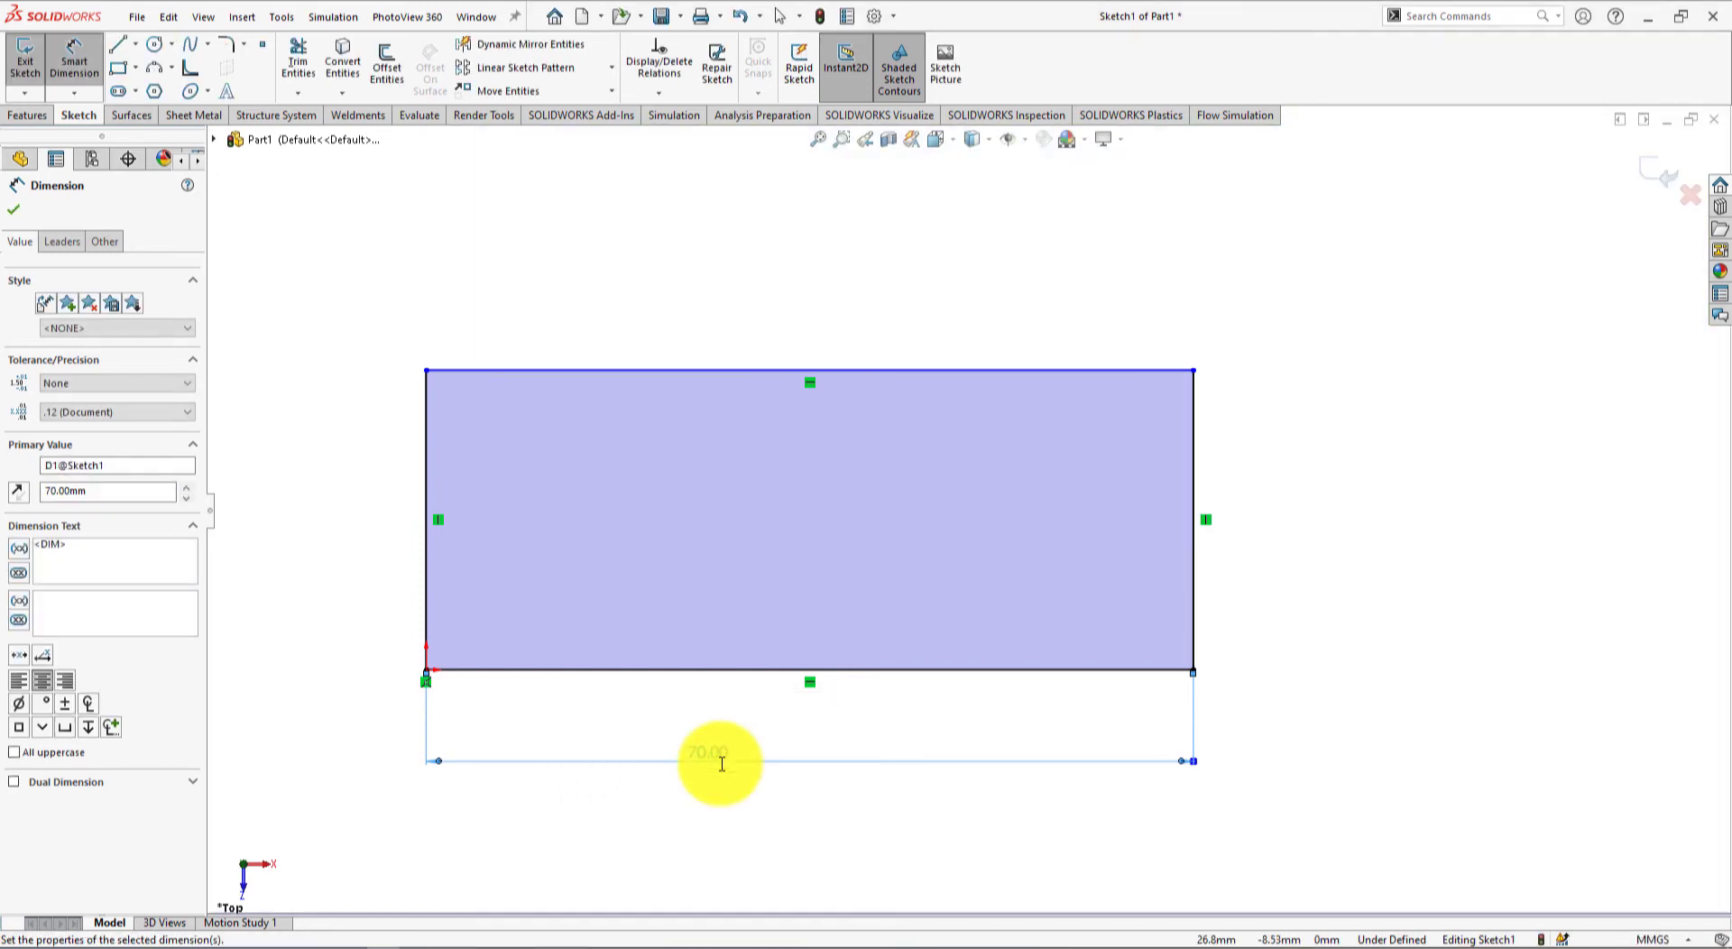
# Step: Dimension the rectangle's left edge to 25 mm, fully defining the sketch
pyautogui.click(427, 599)
pyautogui.click(357, 510)
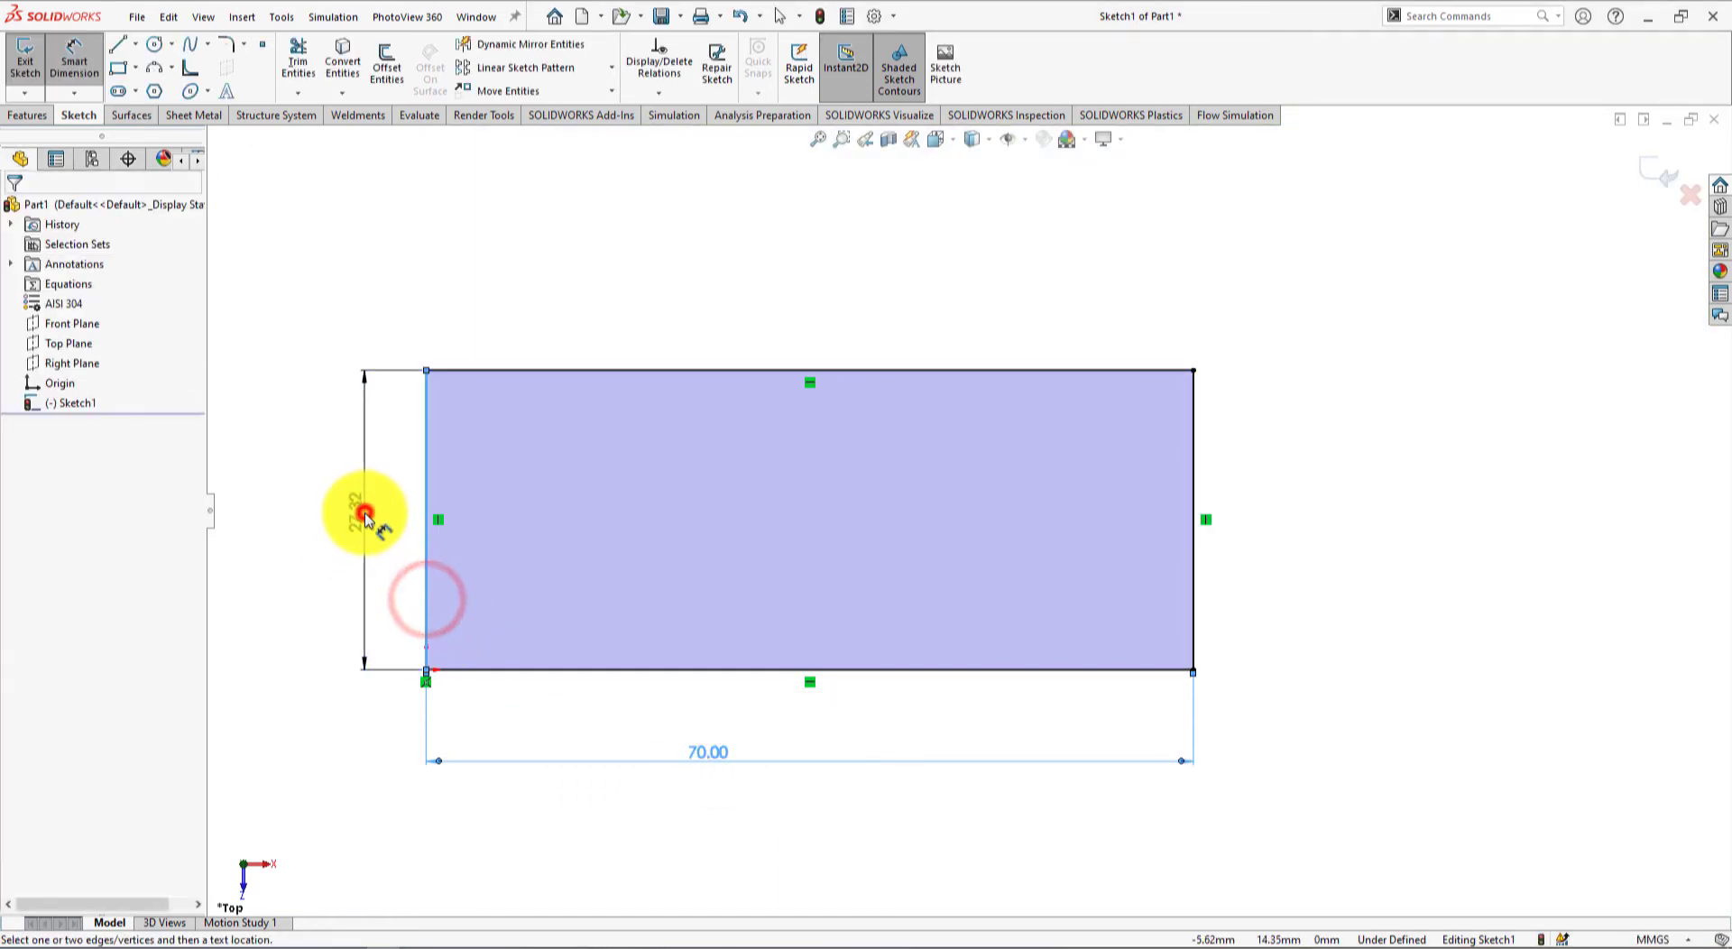
pyautogui.hotkey('alt', 'Tab')
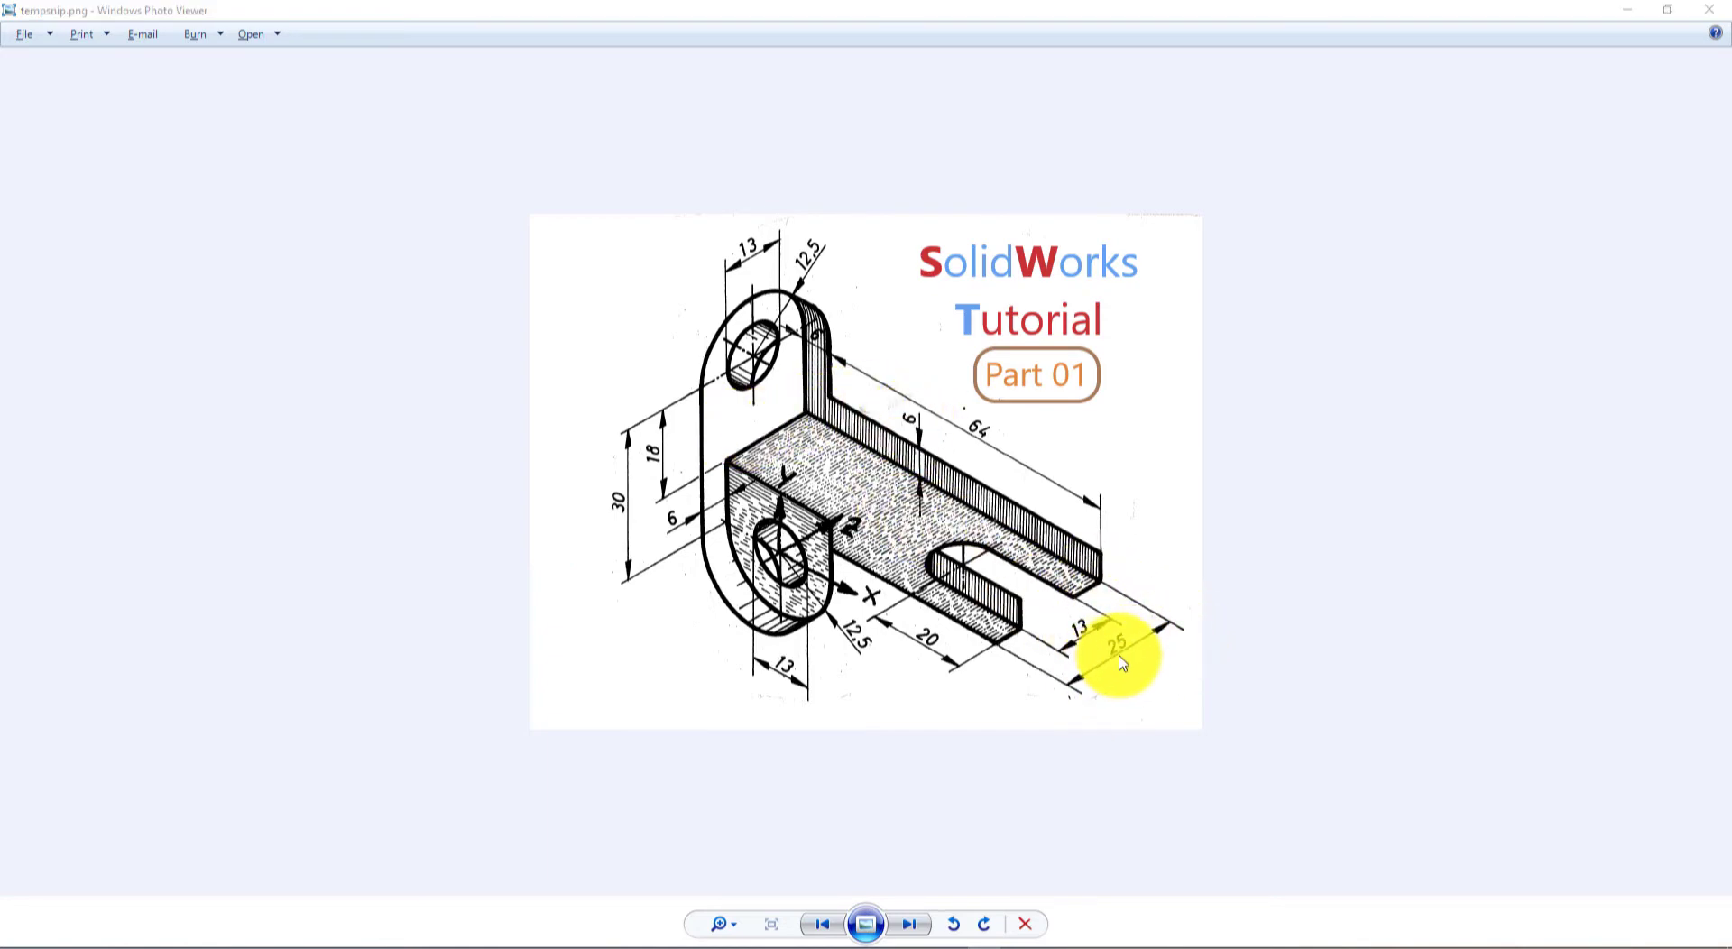
pyautogui.hotkey('alt', 'Tab')
pyautogui.write('25')
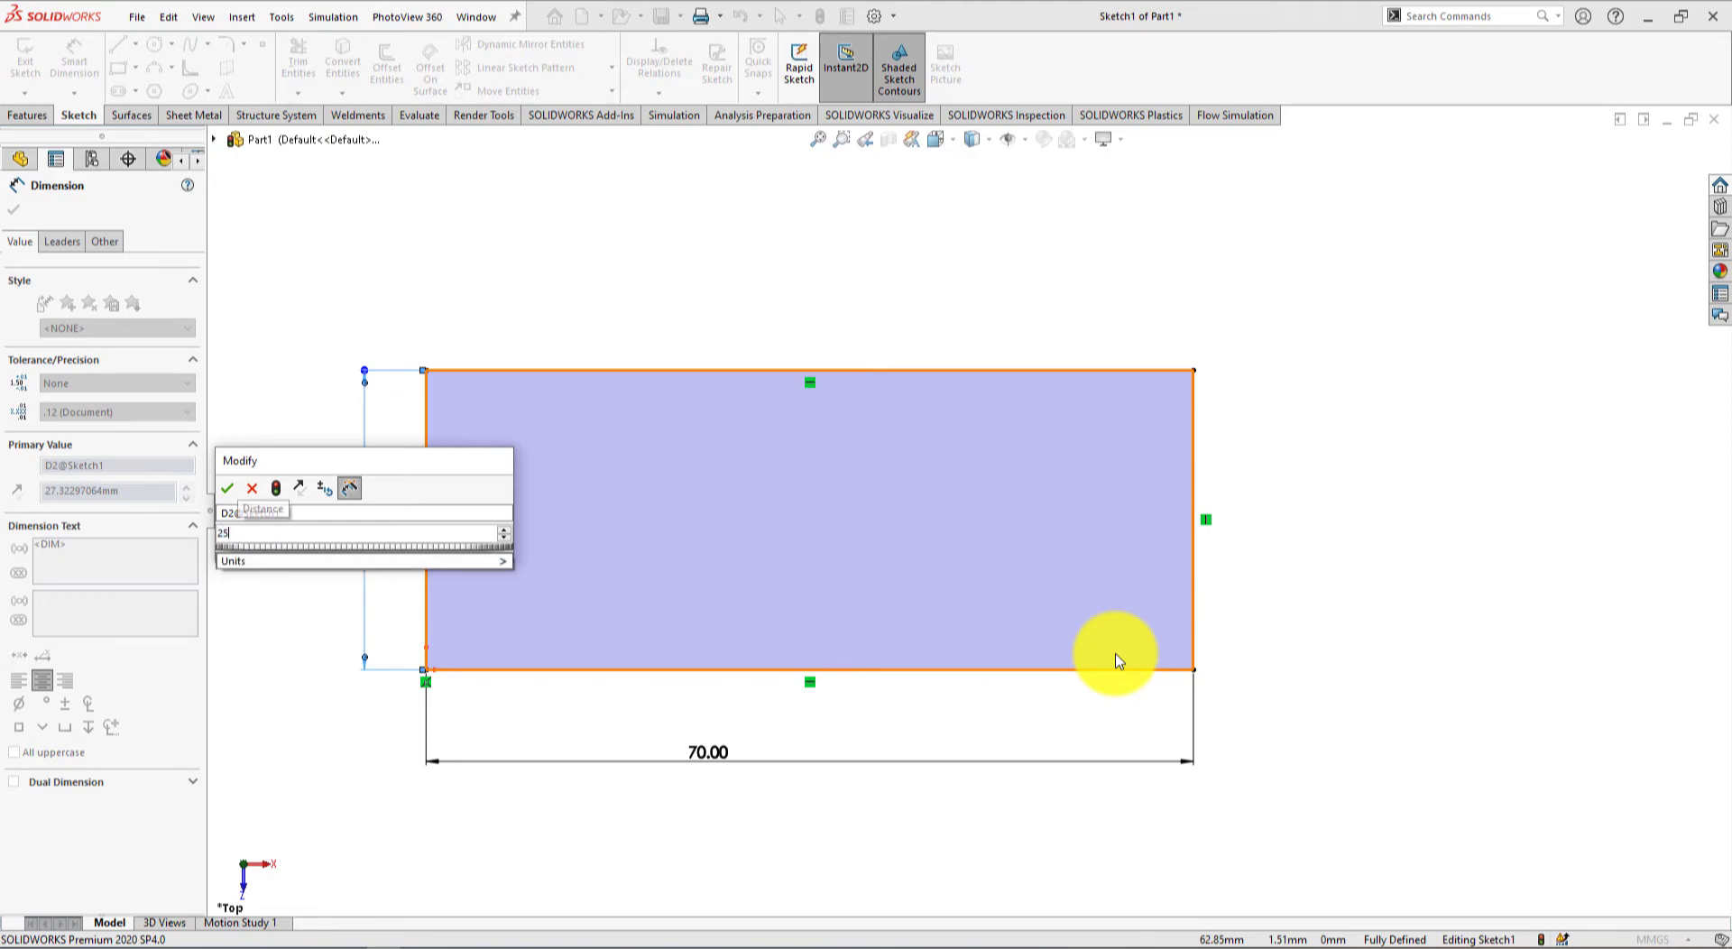
pyautogui.press('Return')
pyautogui.hotkey('alt', 'Tab')
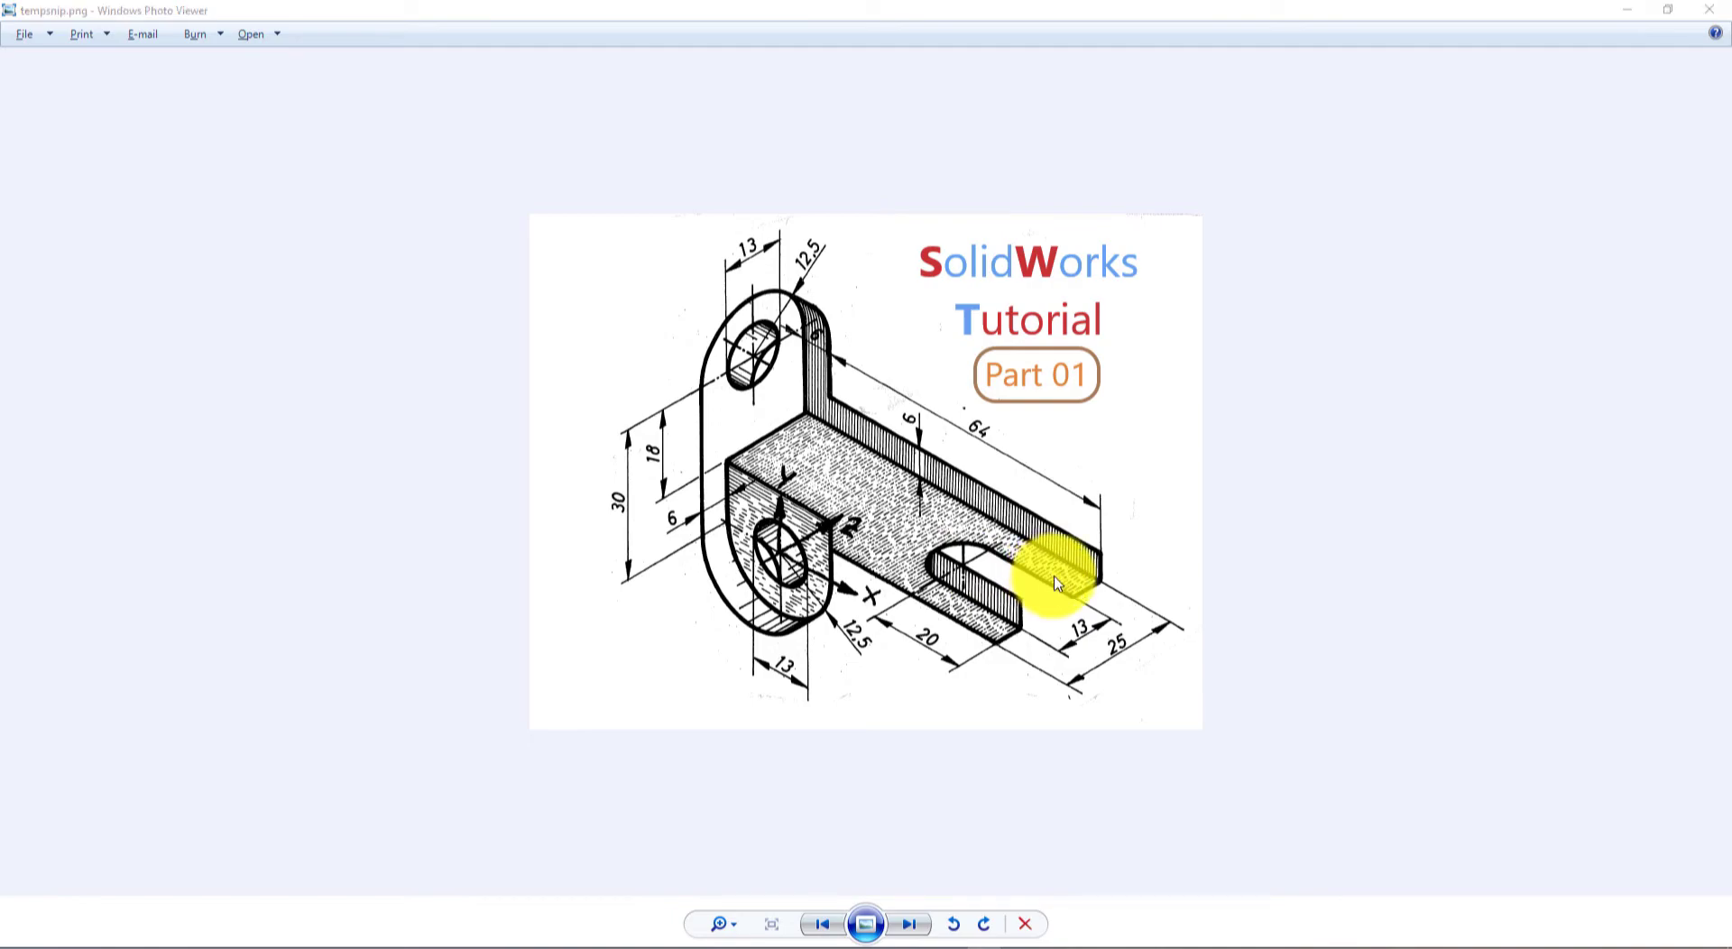
pyautogui.hotkey('alt', 'Tab')
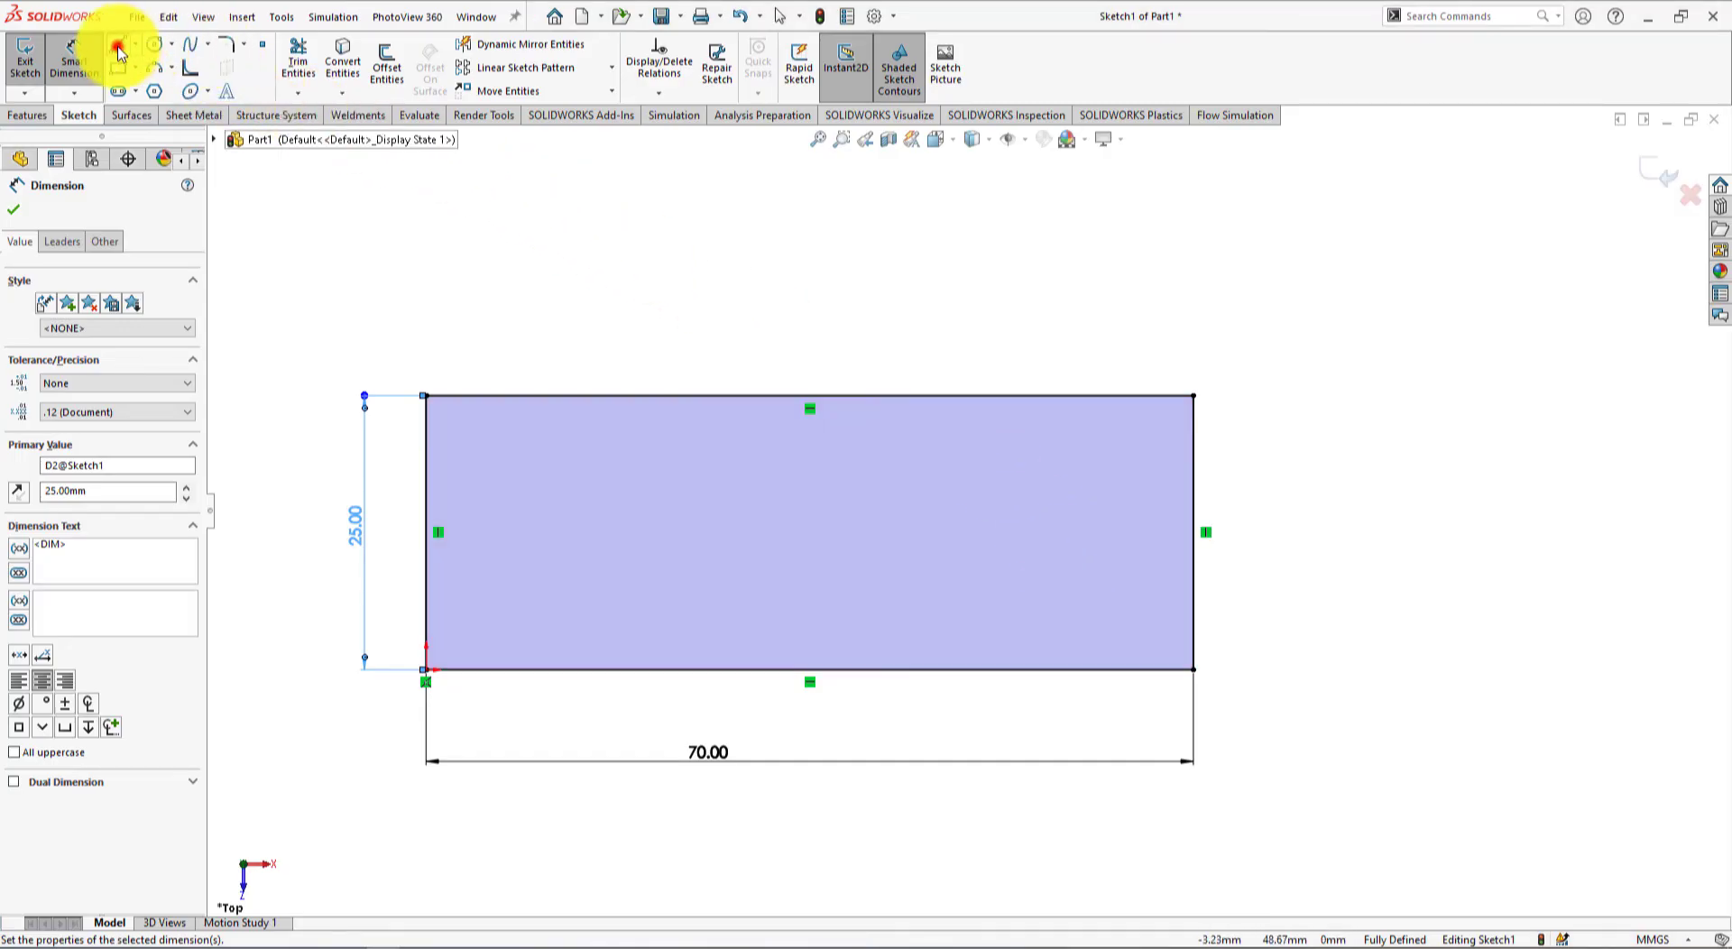
# Step: Draw the slot from the right edge: upper line, 180° tangent arc, and lower return line
pyautogui.click(117, 47)
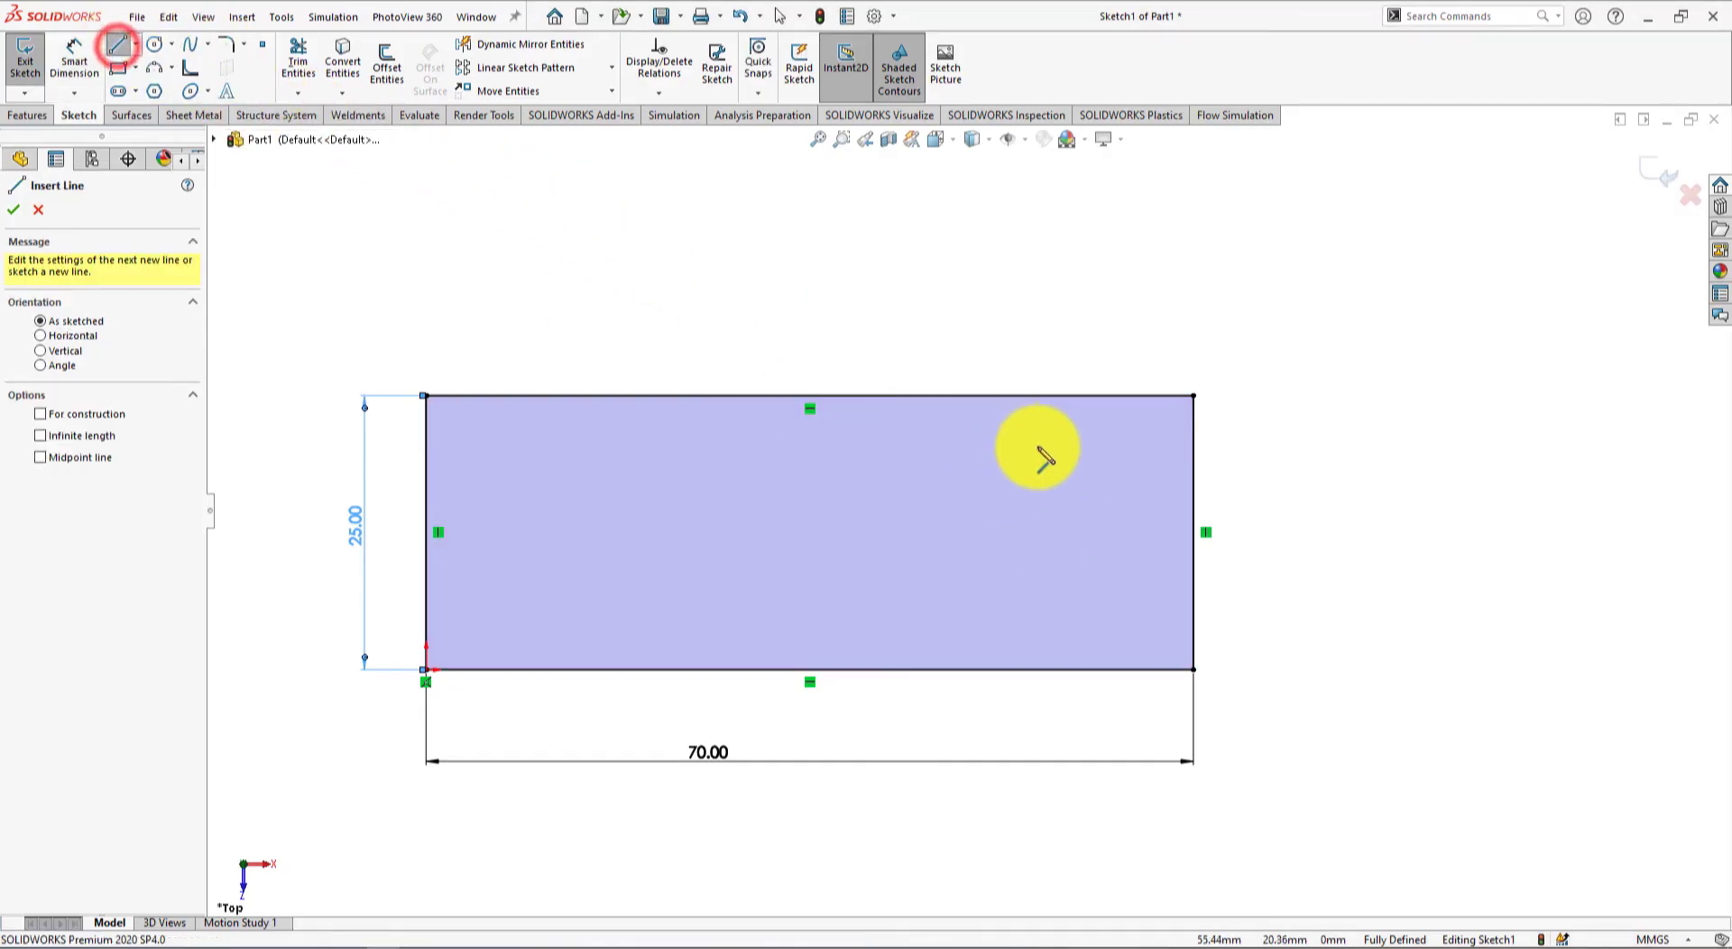
pyautogui.click(1193, 462)
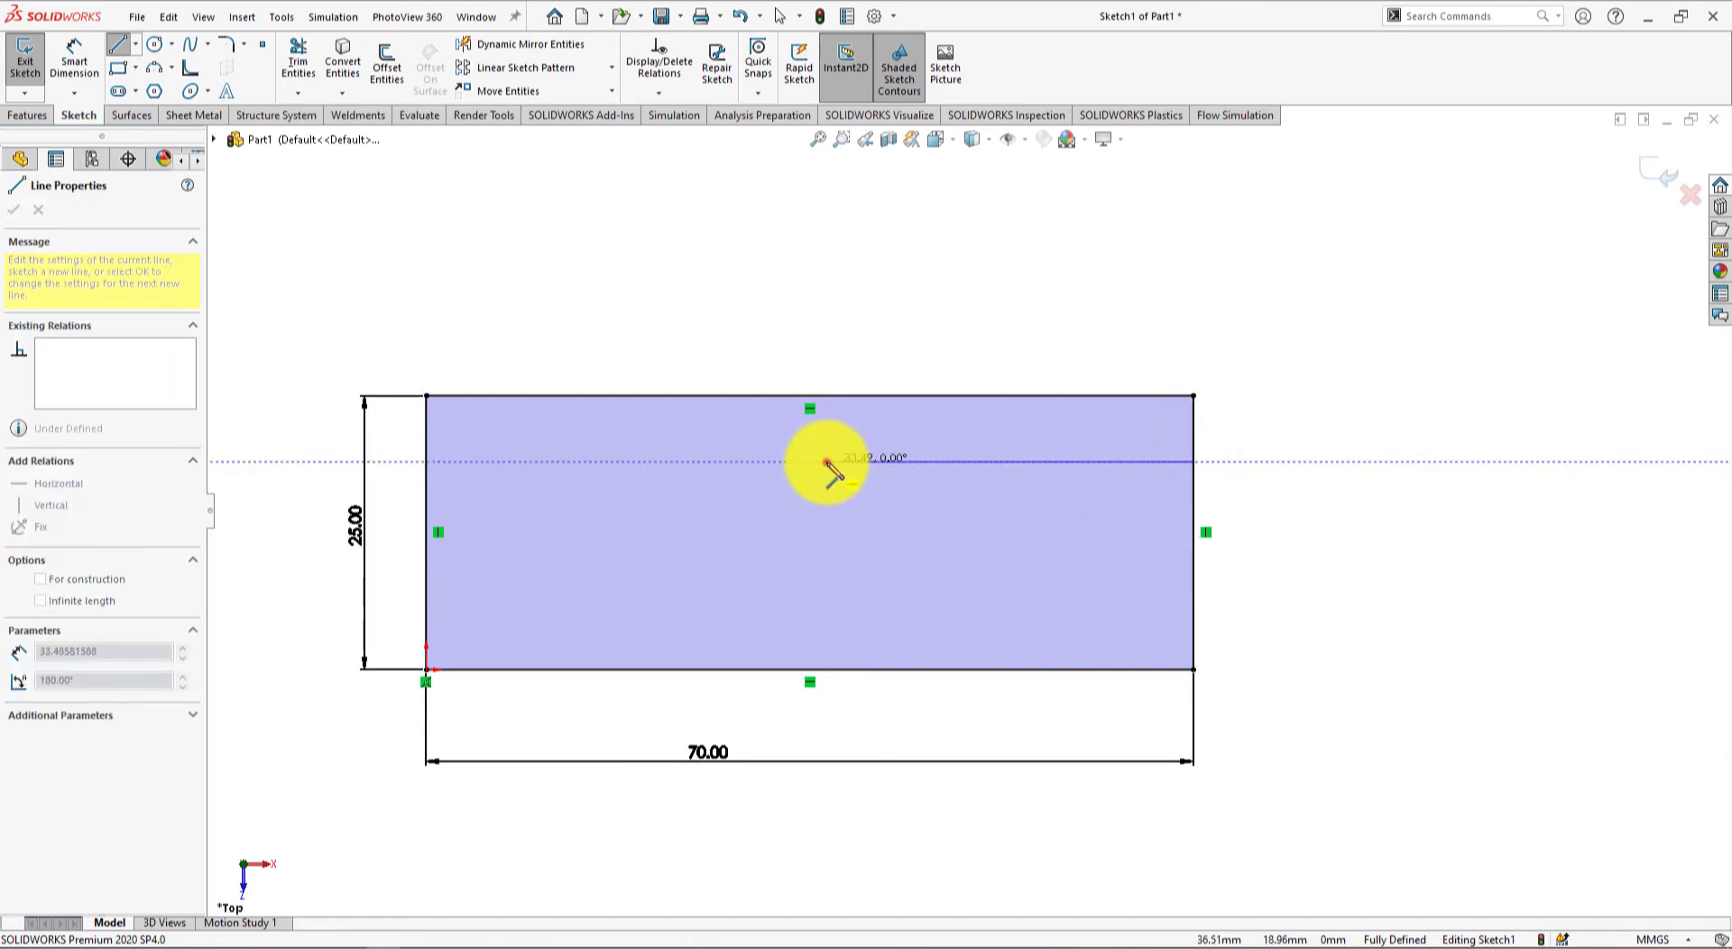
pyautogui.click(827, 462)
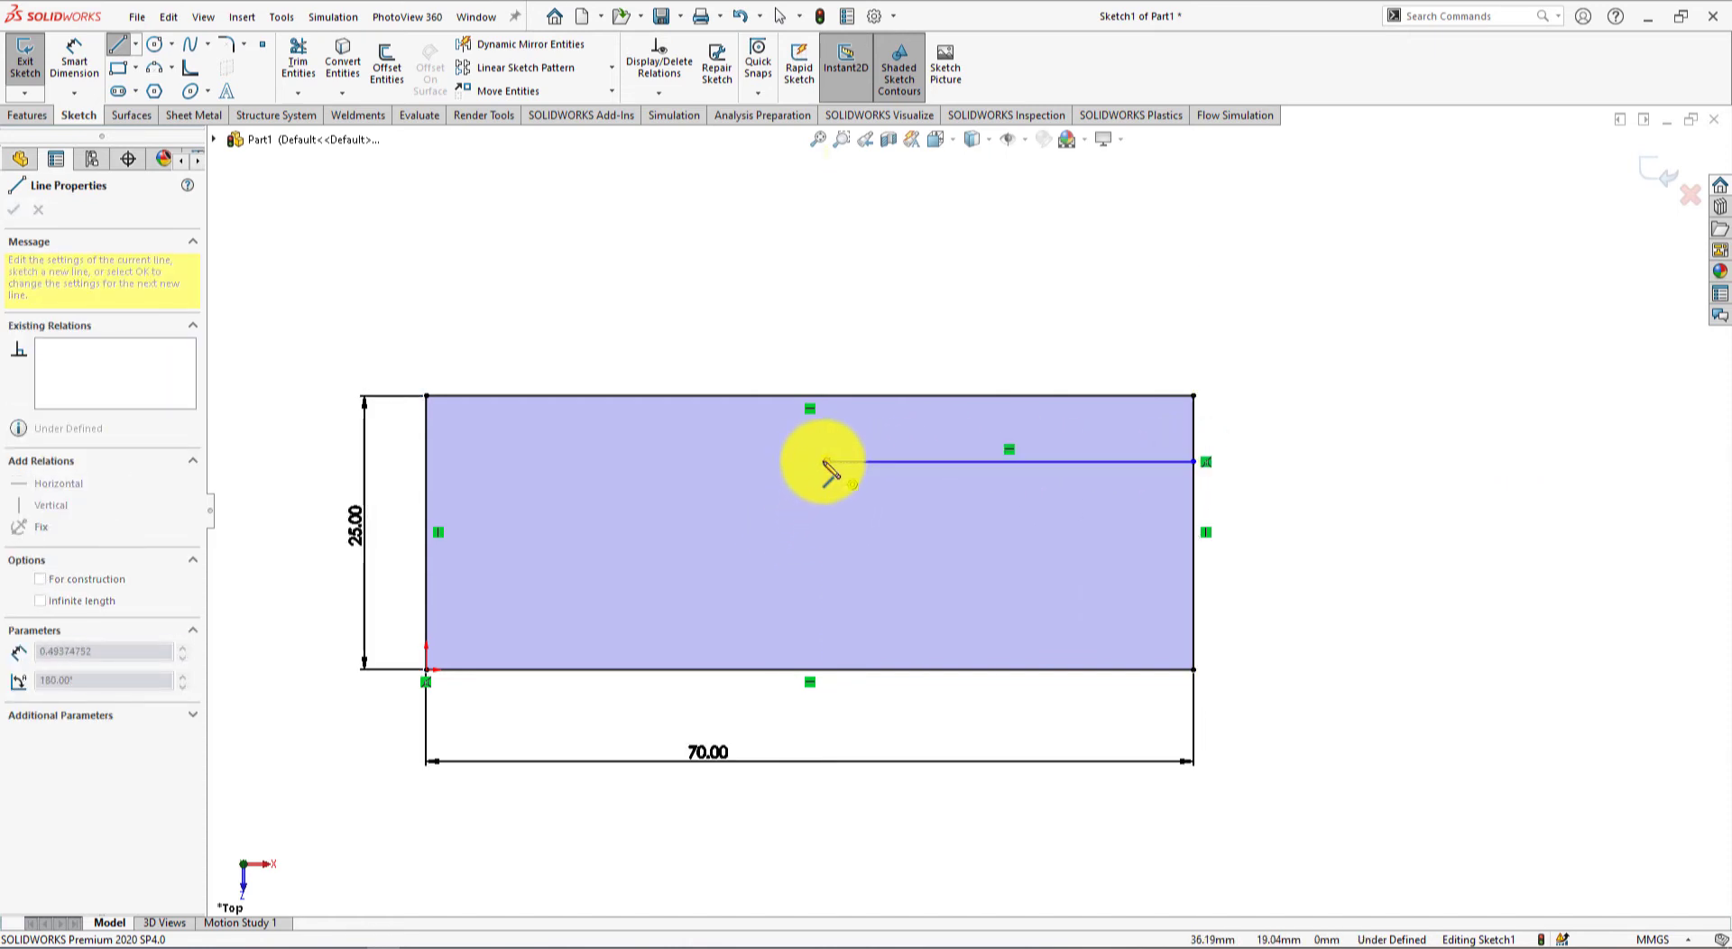
pyautogui.click(827, 586)
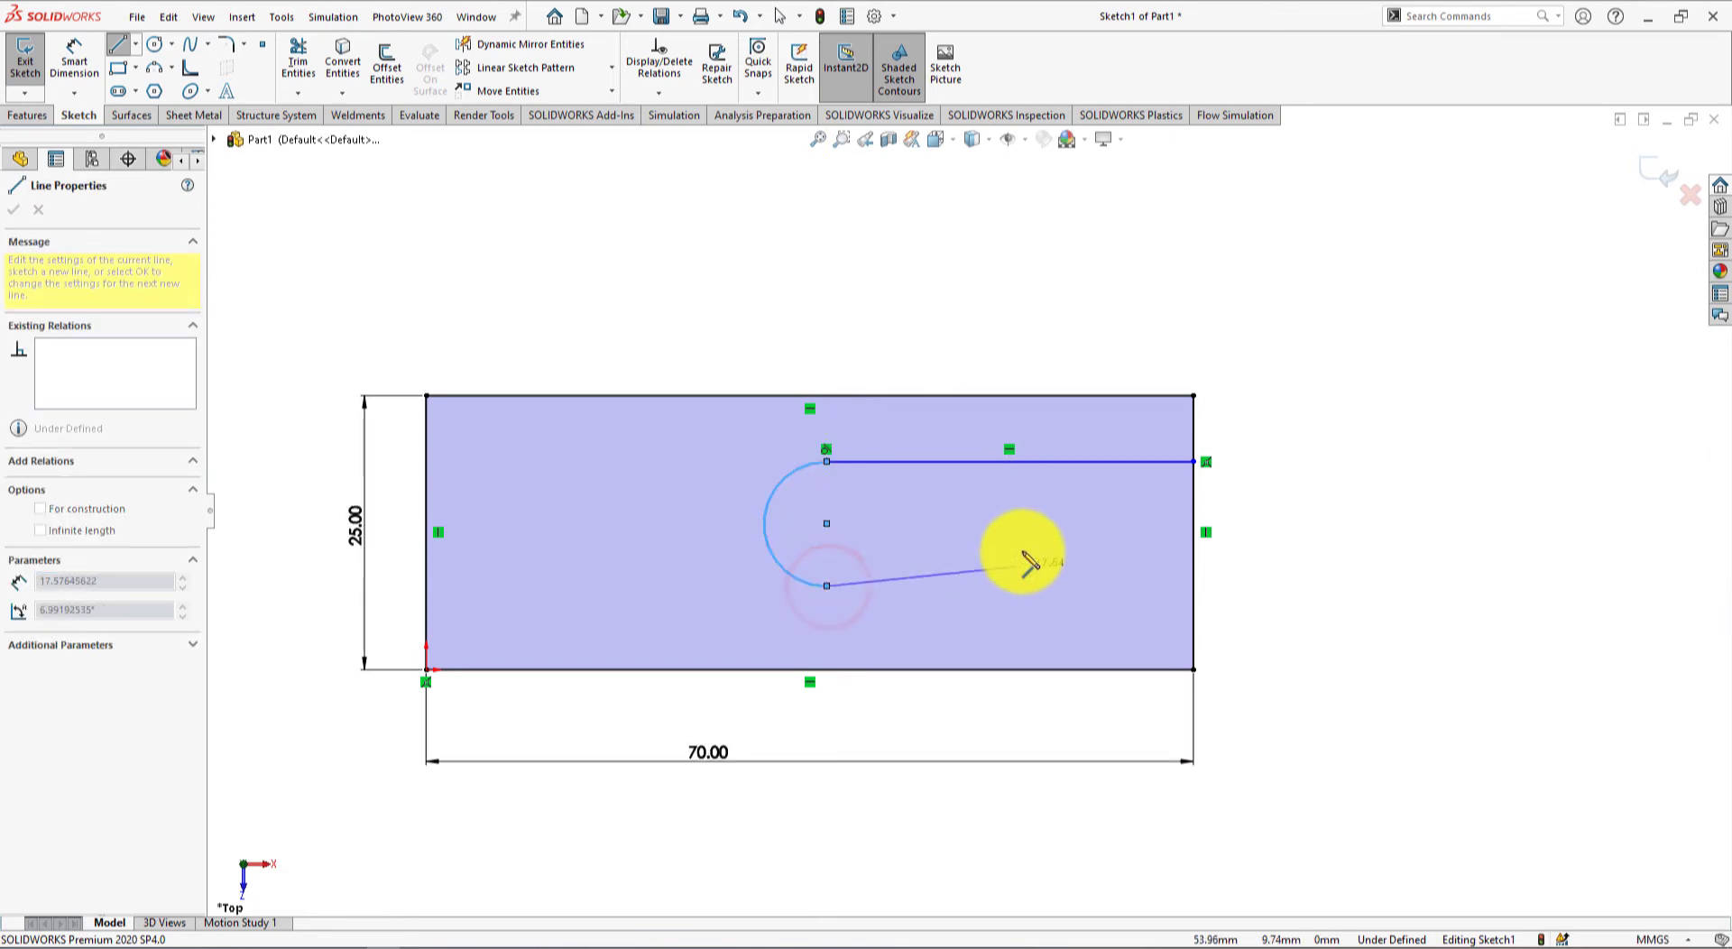
pyautogui.click(1194, 586)
pyautogui.rightClick(1343, 530)
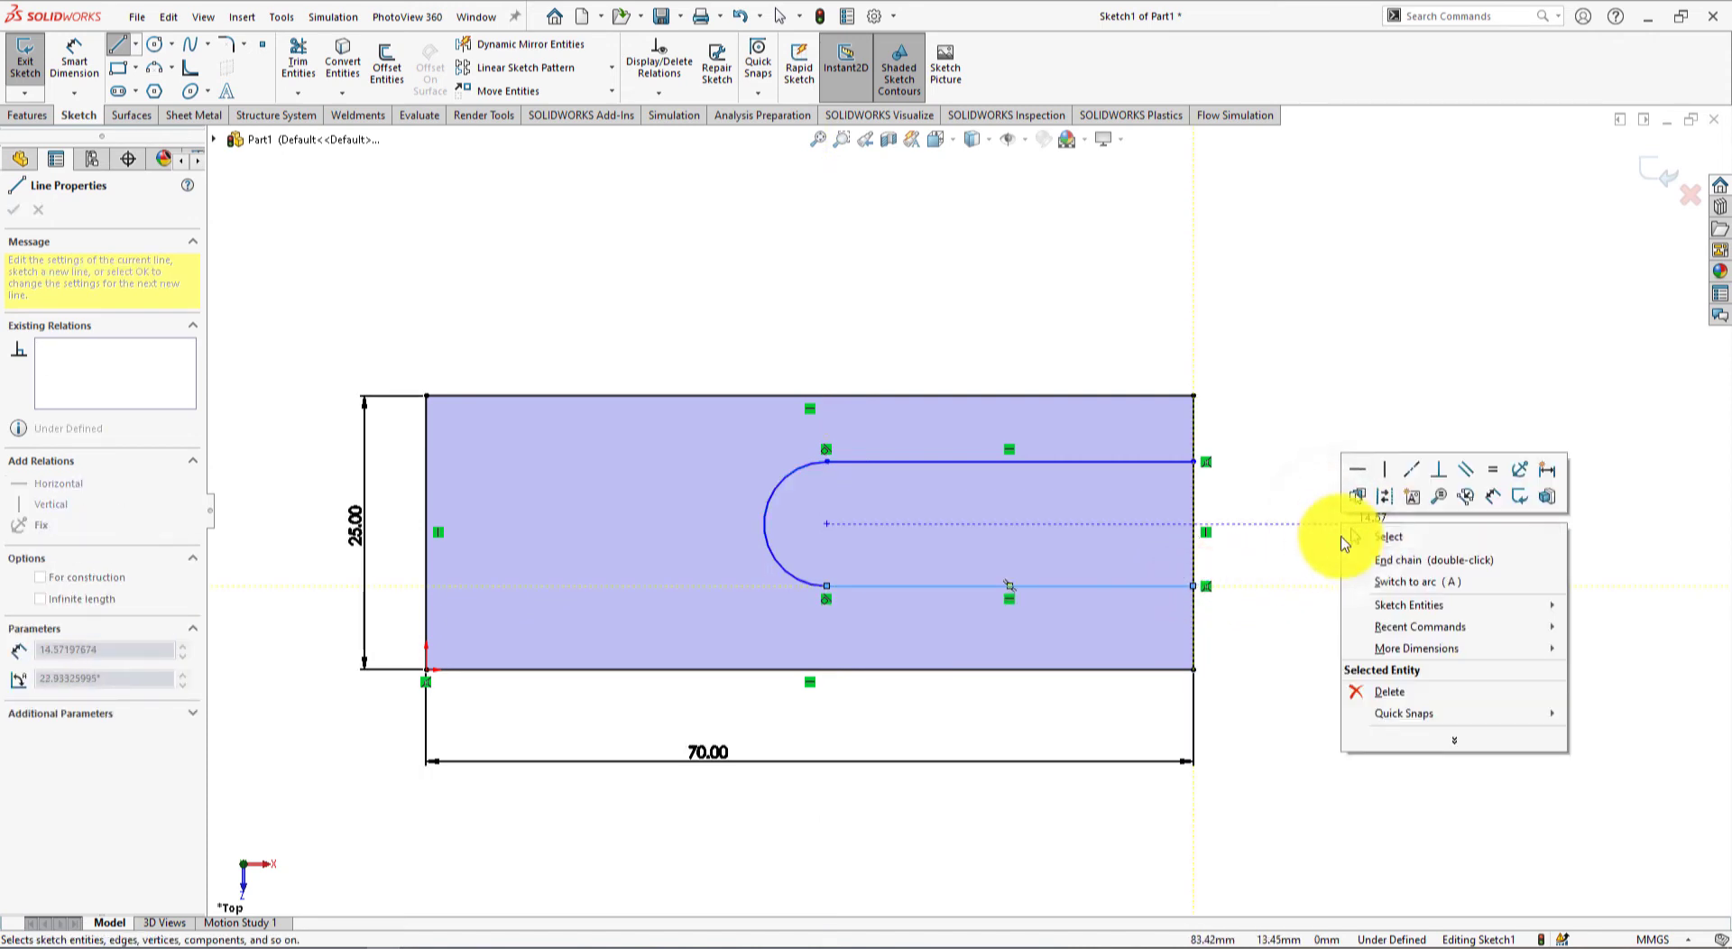
pyautogui.click(1371, 534)
pyautogui.scroll(2, 1262, 518)
pyautogui.scroll(-2, 1133, 456)
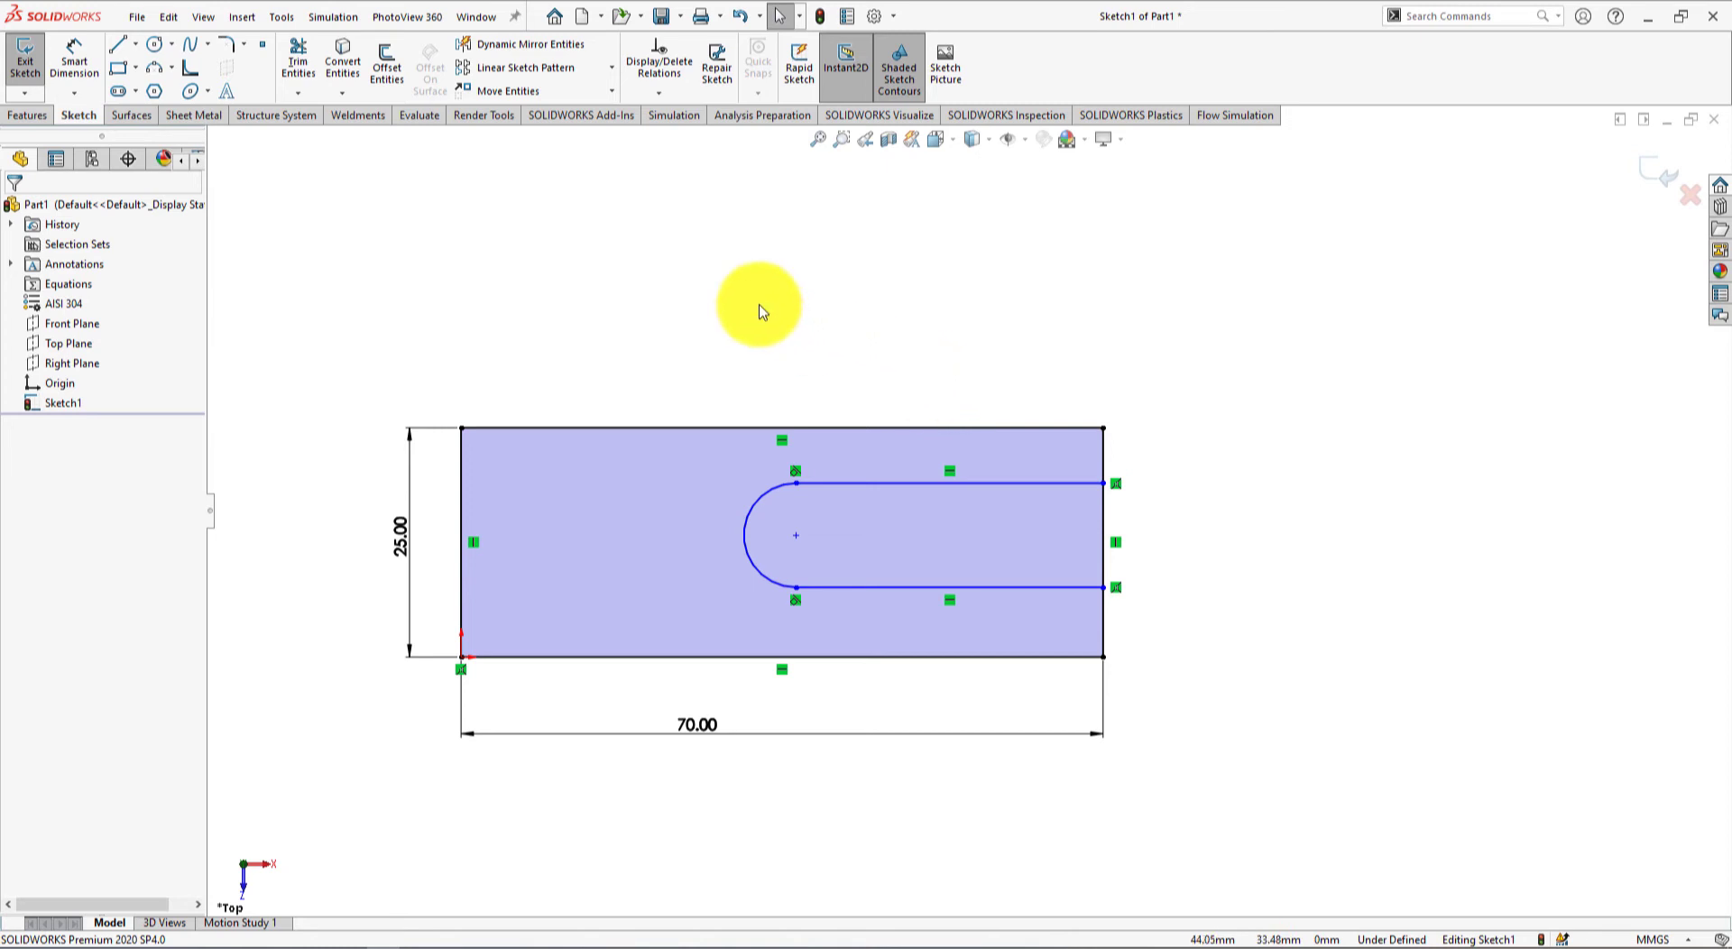
# Step: Dimension the slot's rounded end to an R6.50 radius
pyautogui.click(753, 512)
pyautogui.click(658, 340)
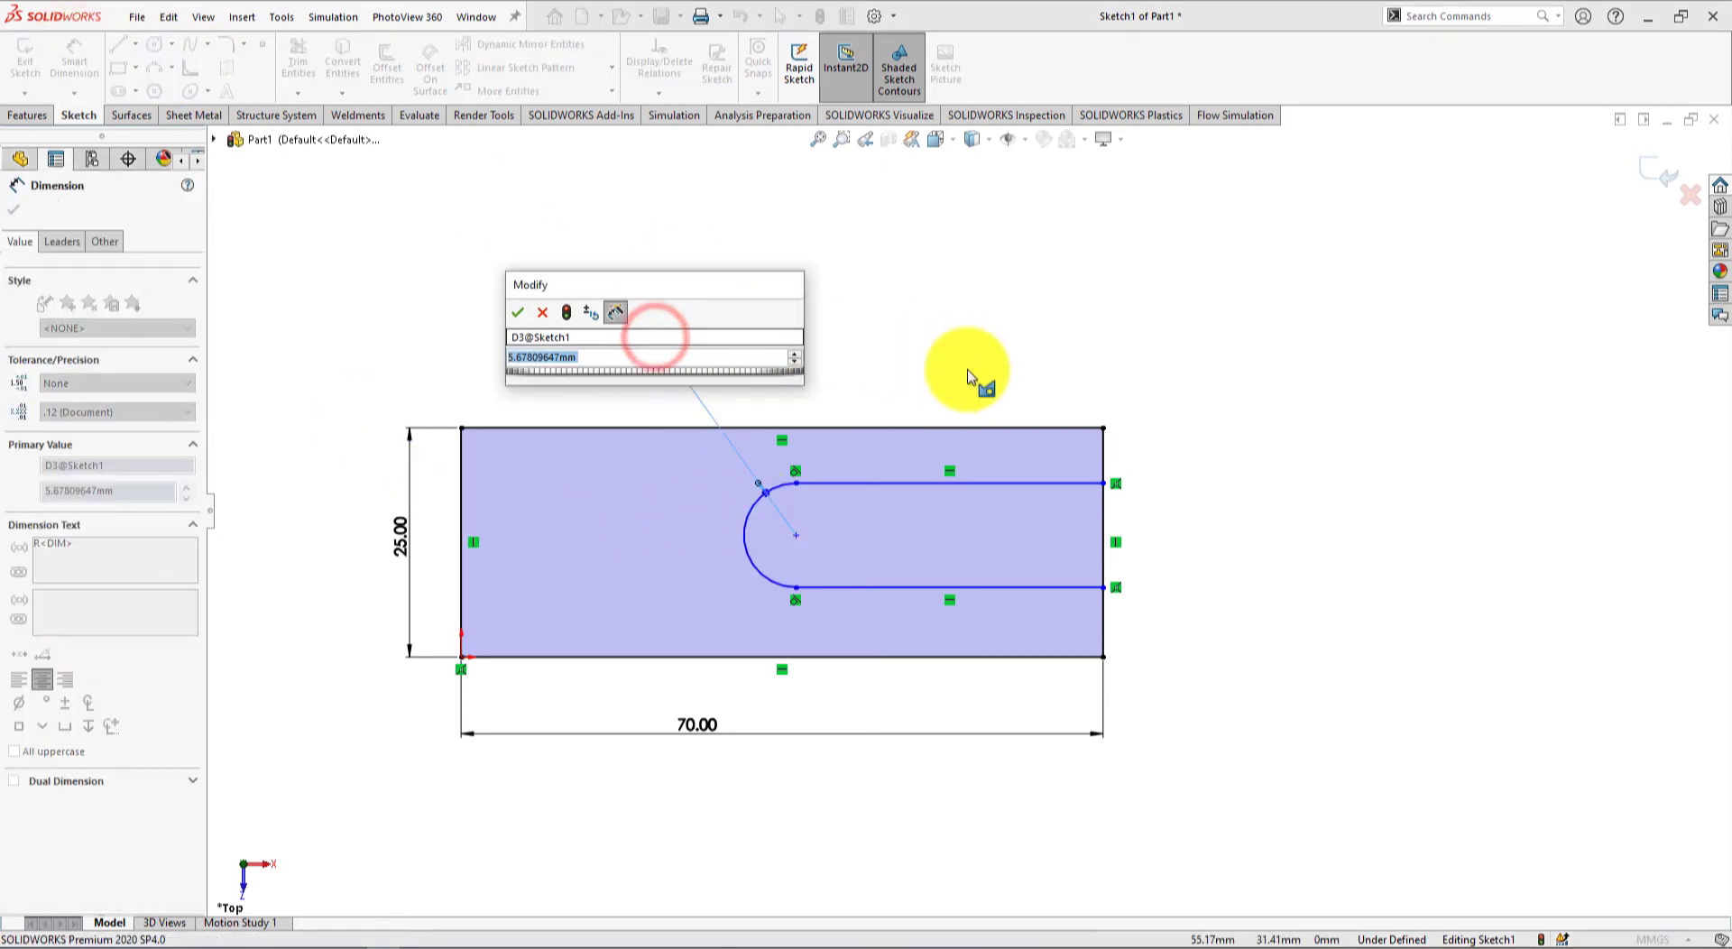
pyautogui.hotkey('alt', 'Tab')
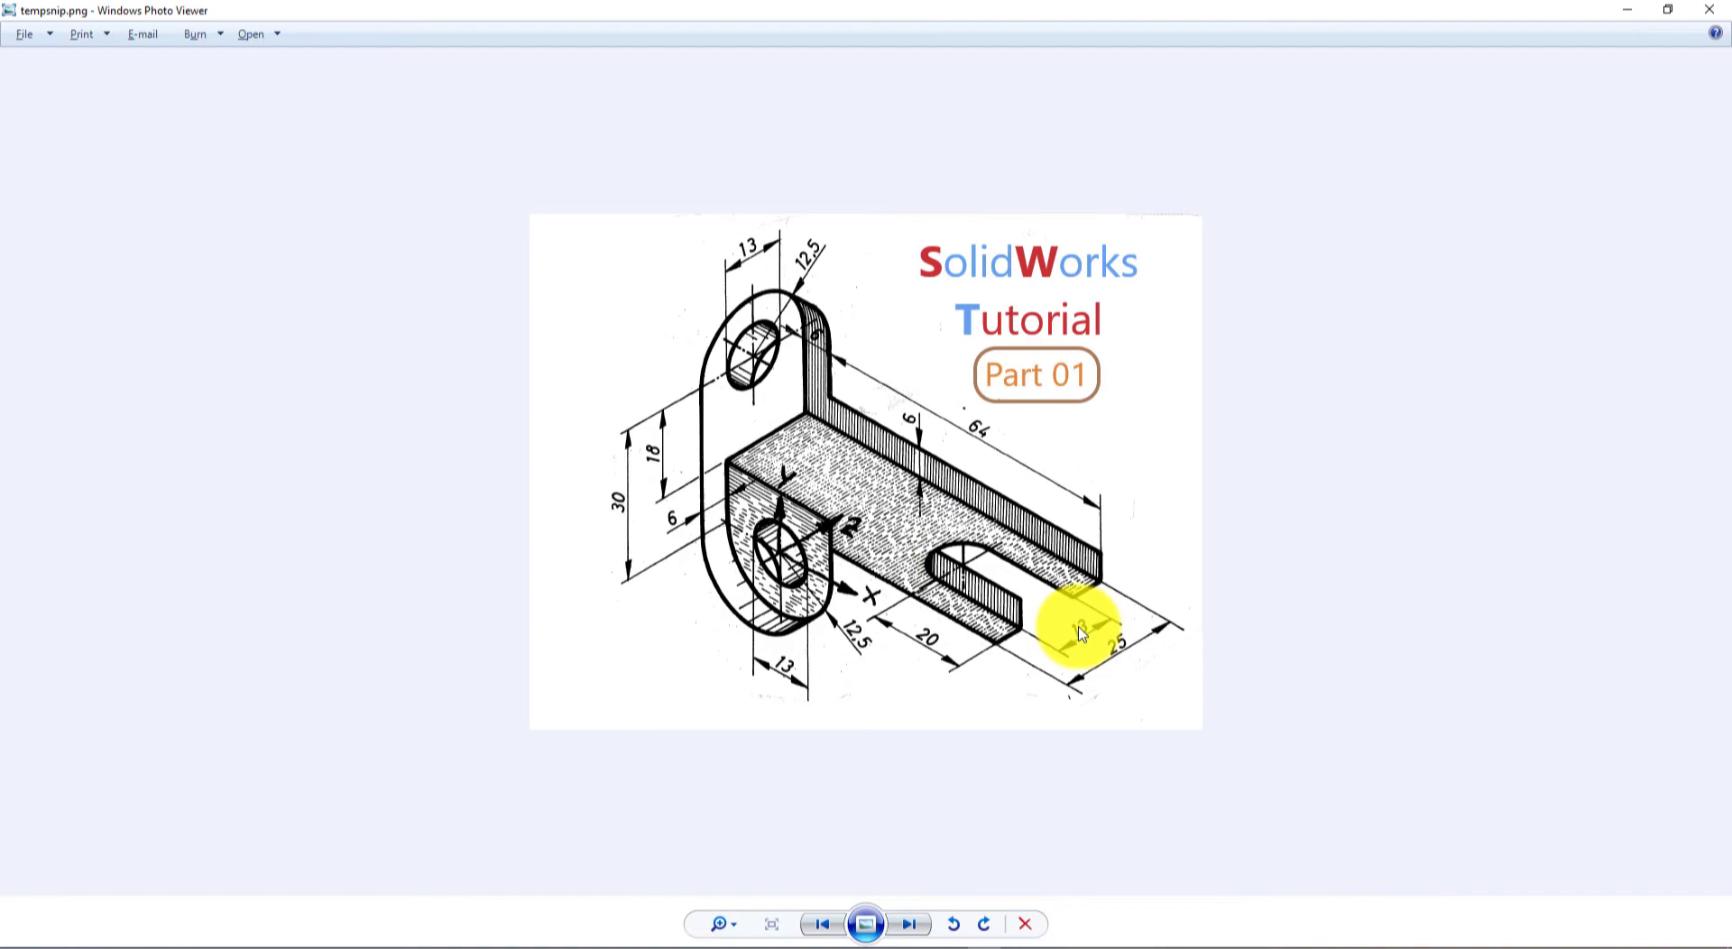
pyautogui.hotkey('alt', 'Tab')
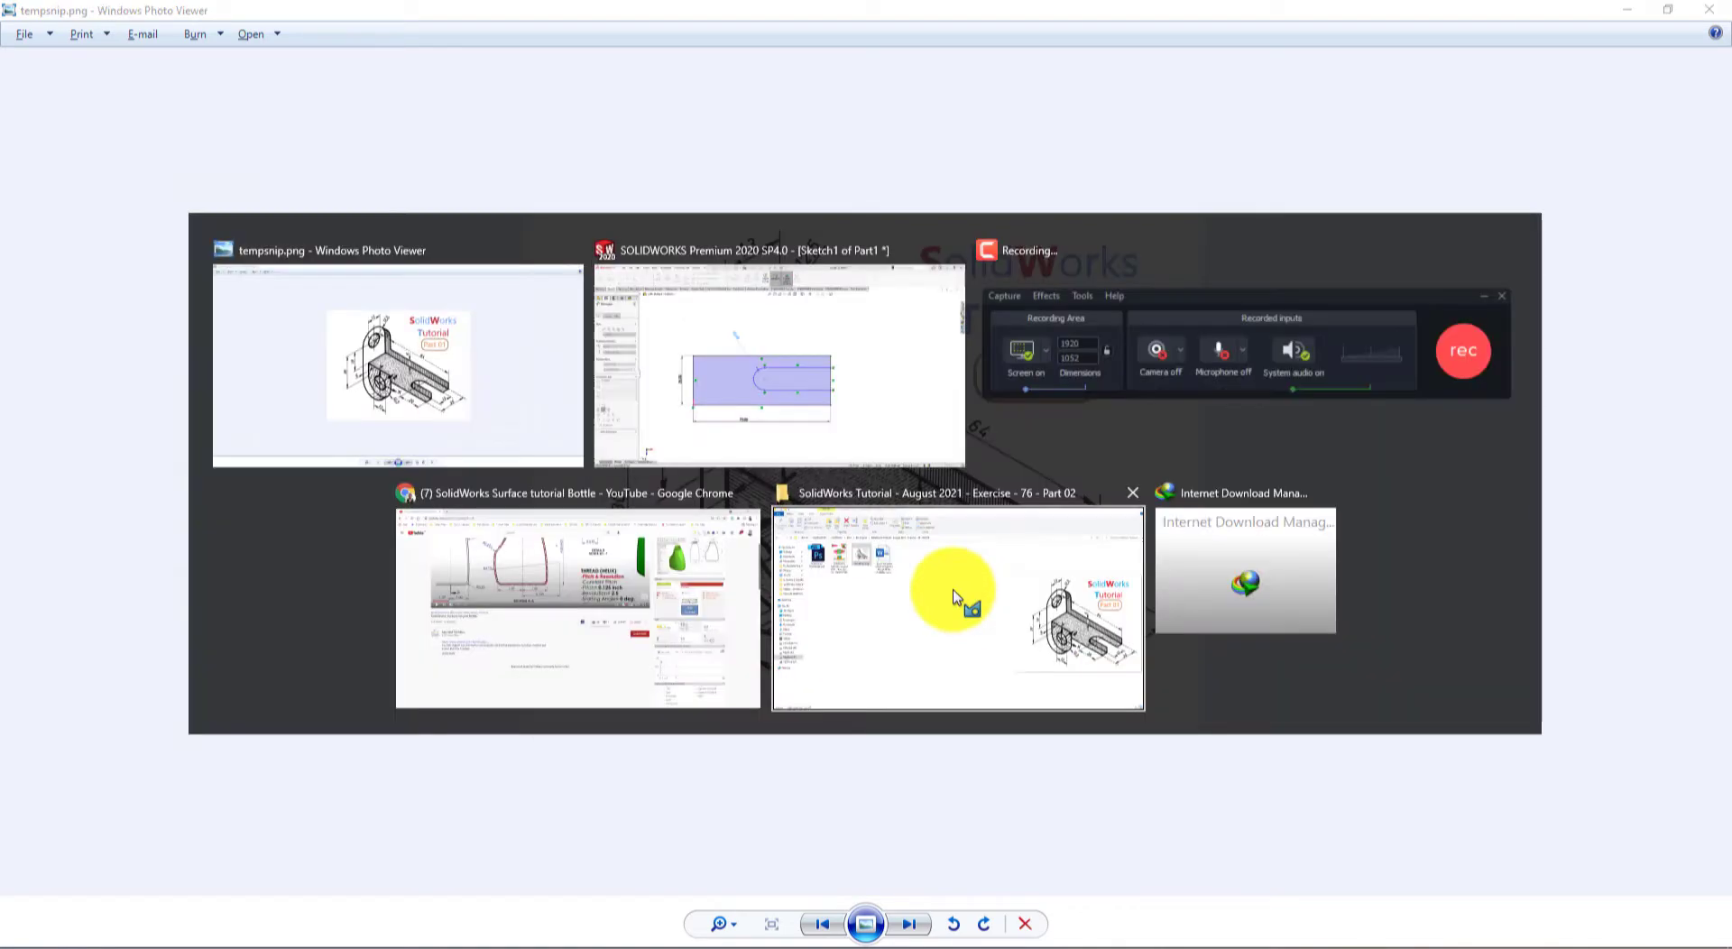
pyautogui.write('13')
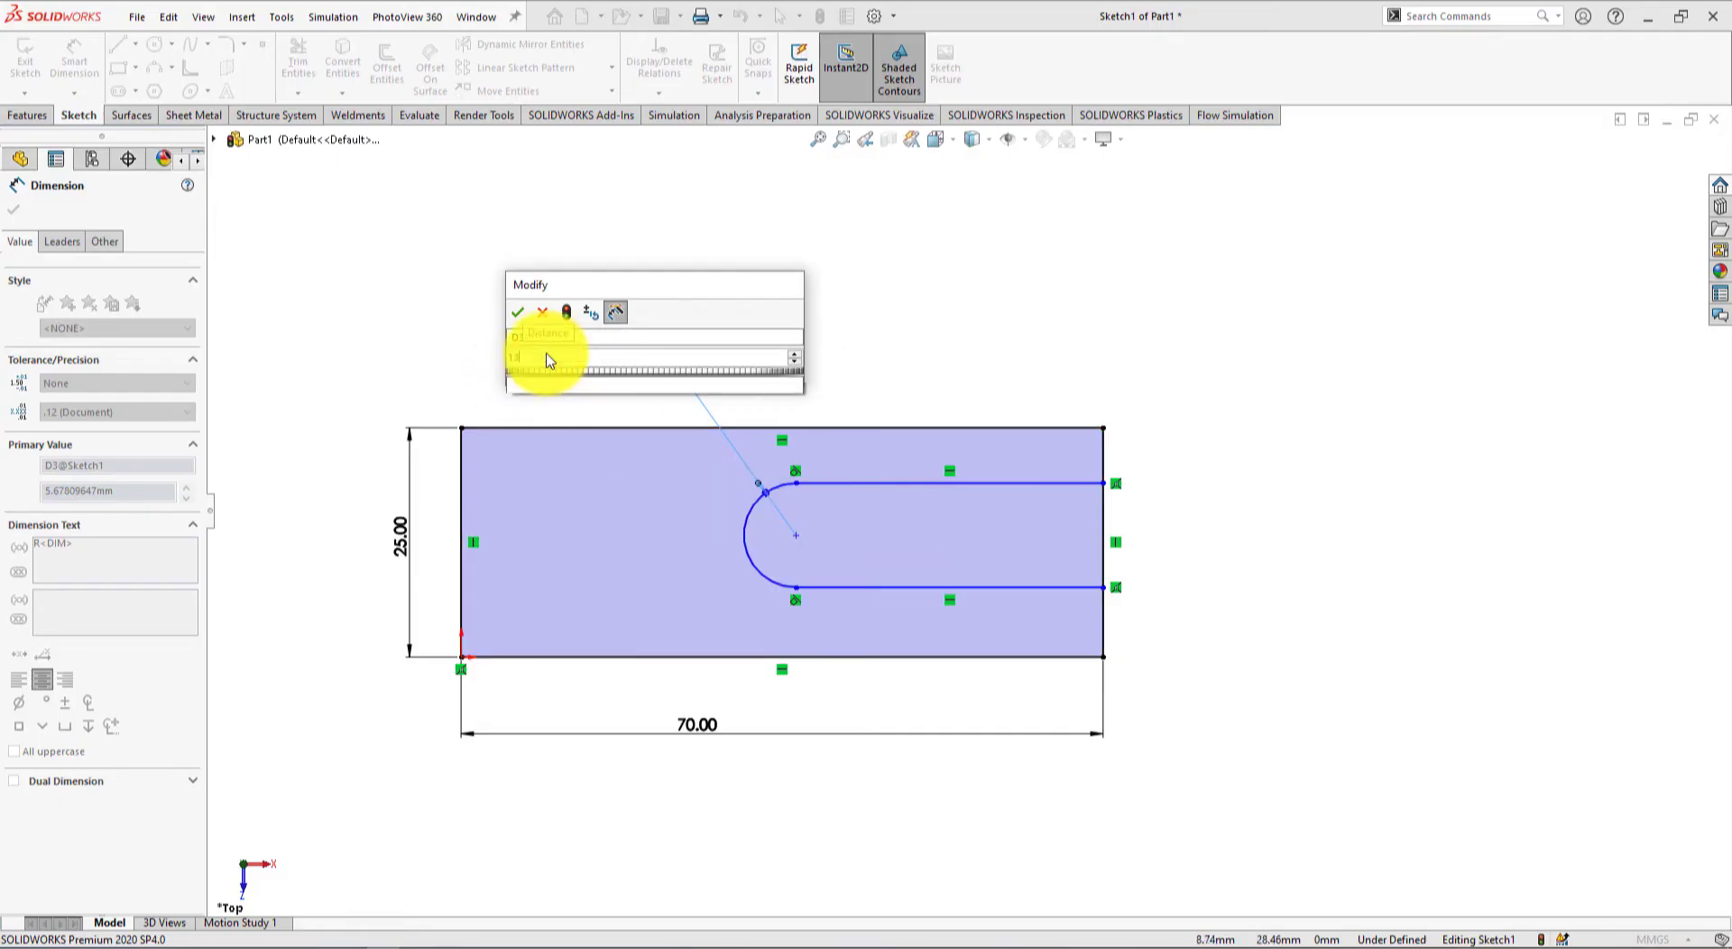
pyautogui.press('Return')
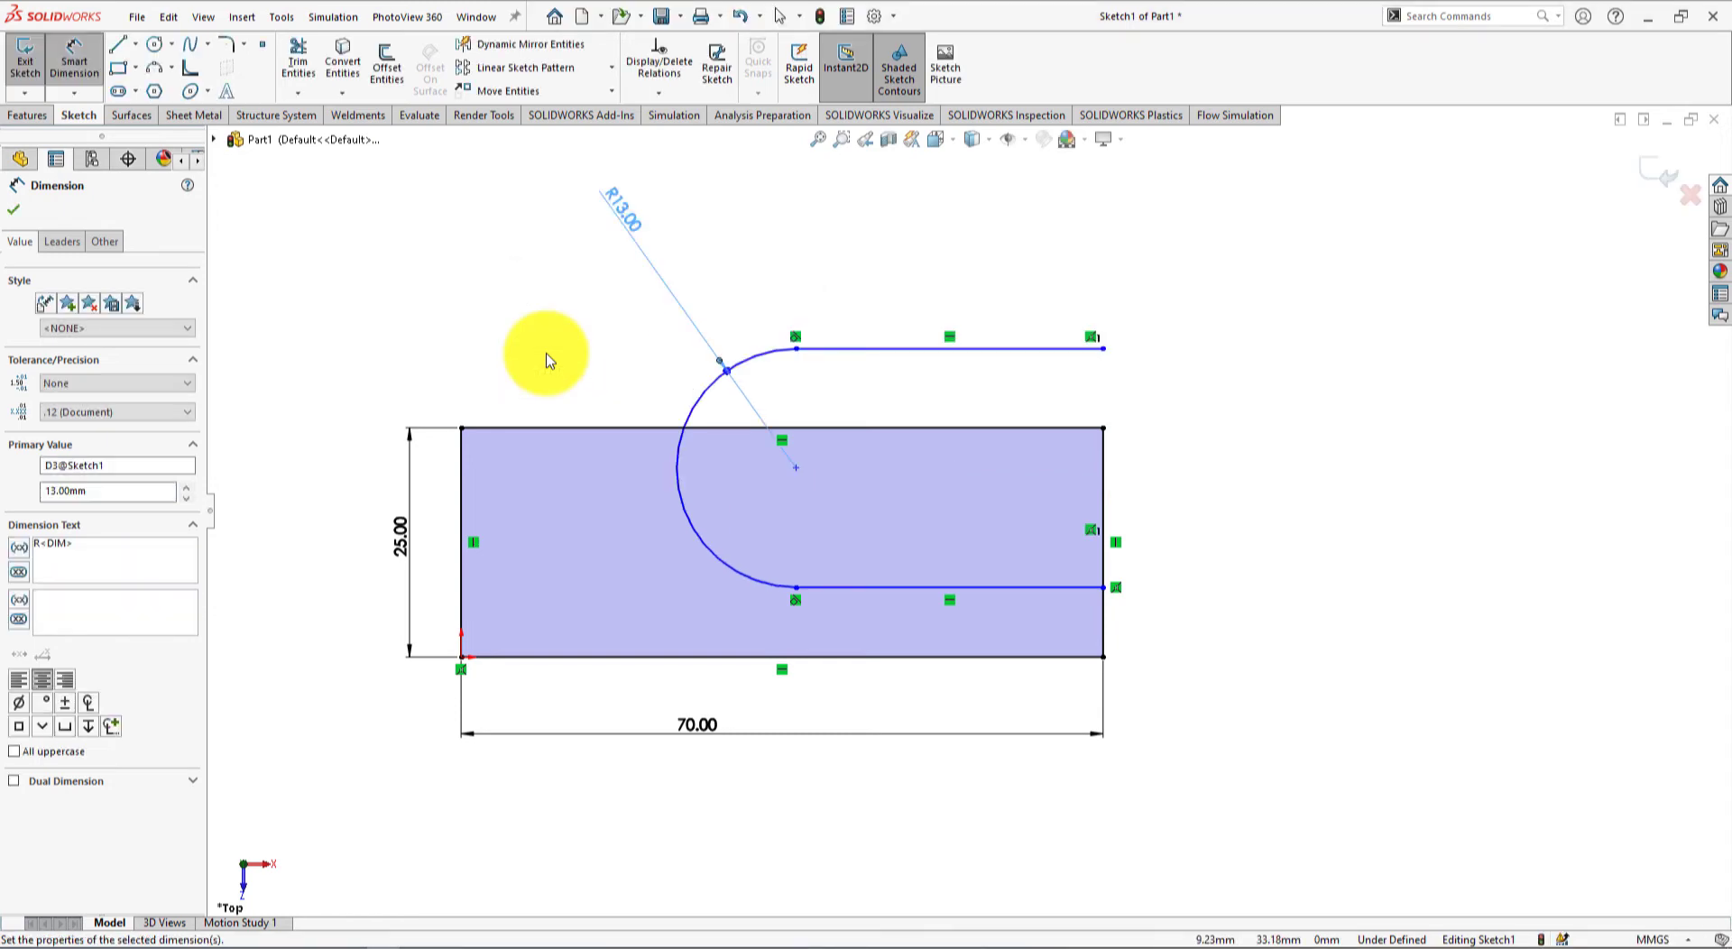
pyautogui.doubleClick(624, 208)
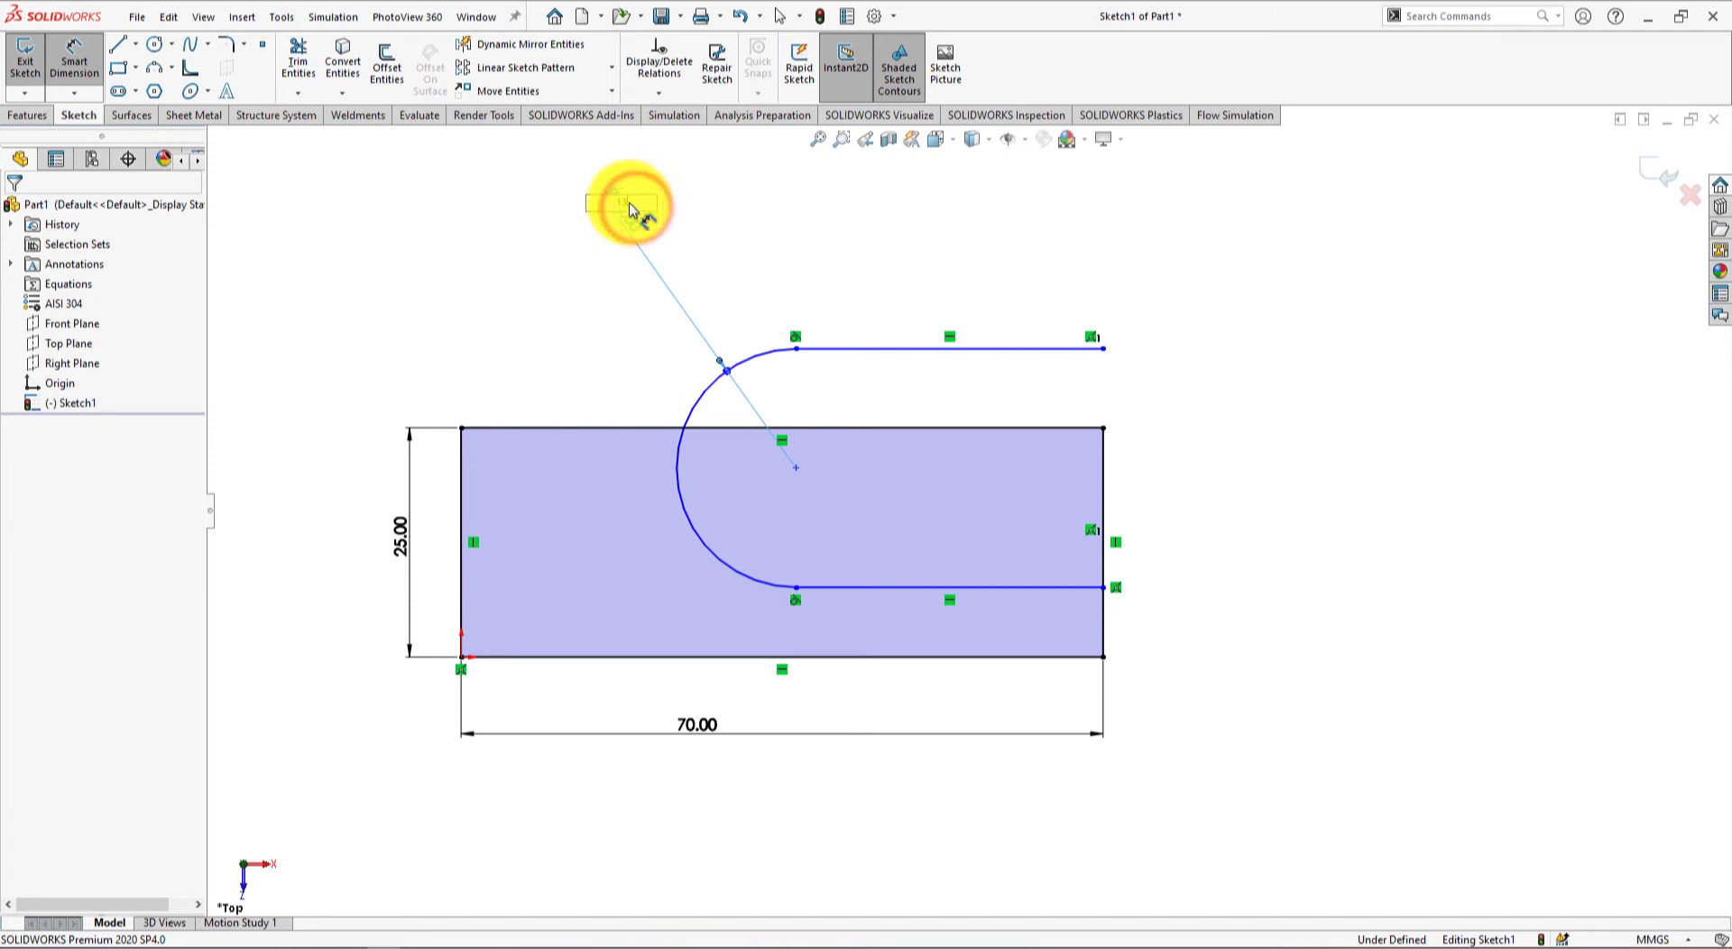
pyautogui.press('Return')
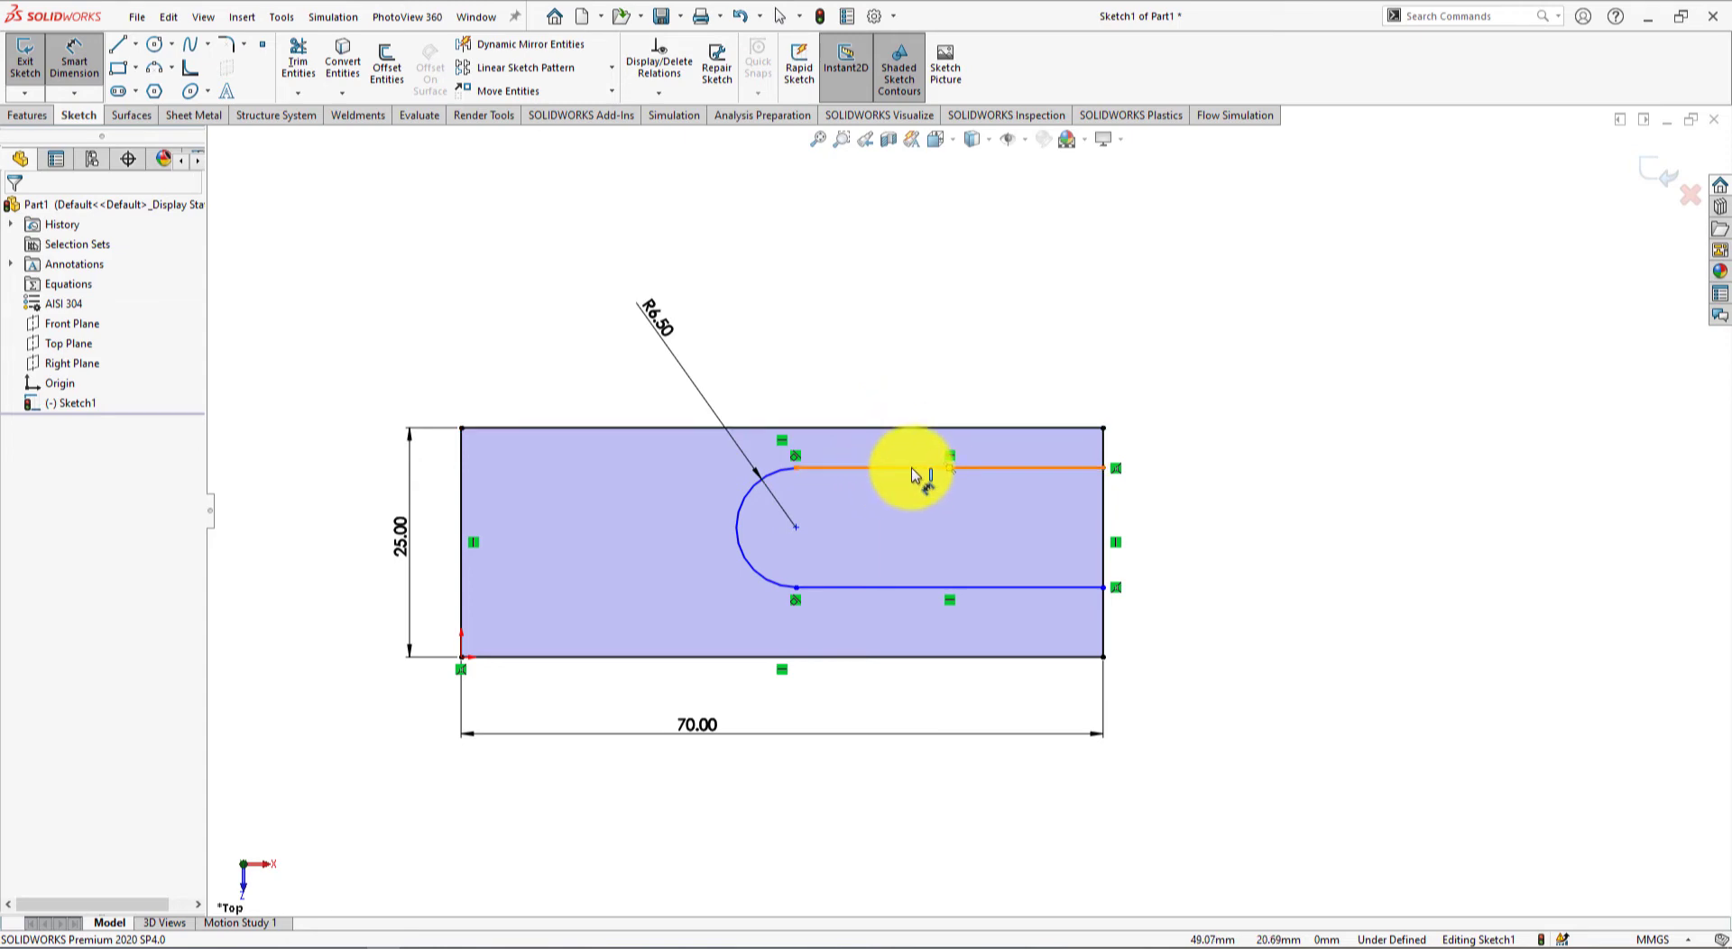
# Step: Reattach the arc end to the lower line and place the arc centre 20 mm from the right edge
pyautogui.hotkey('alt', 'Tab')
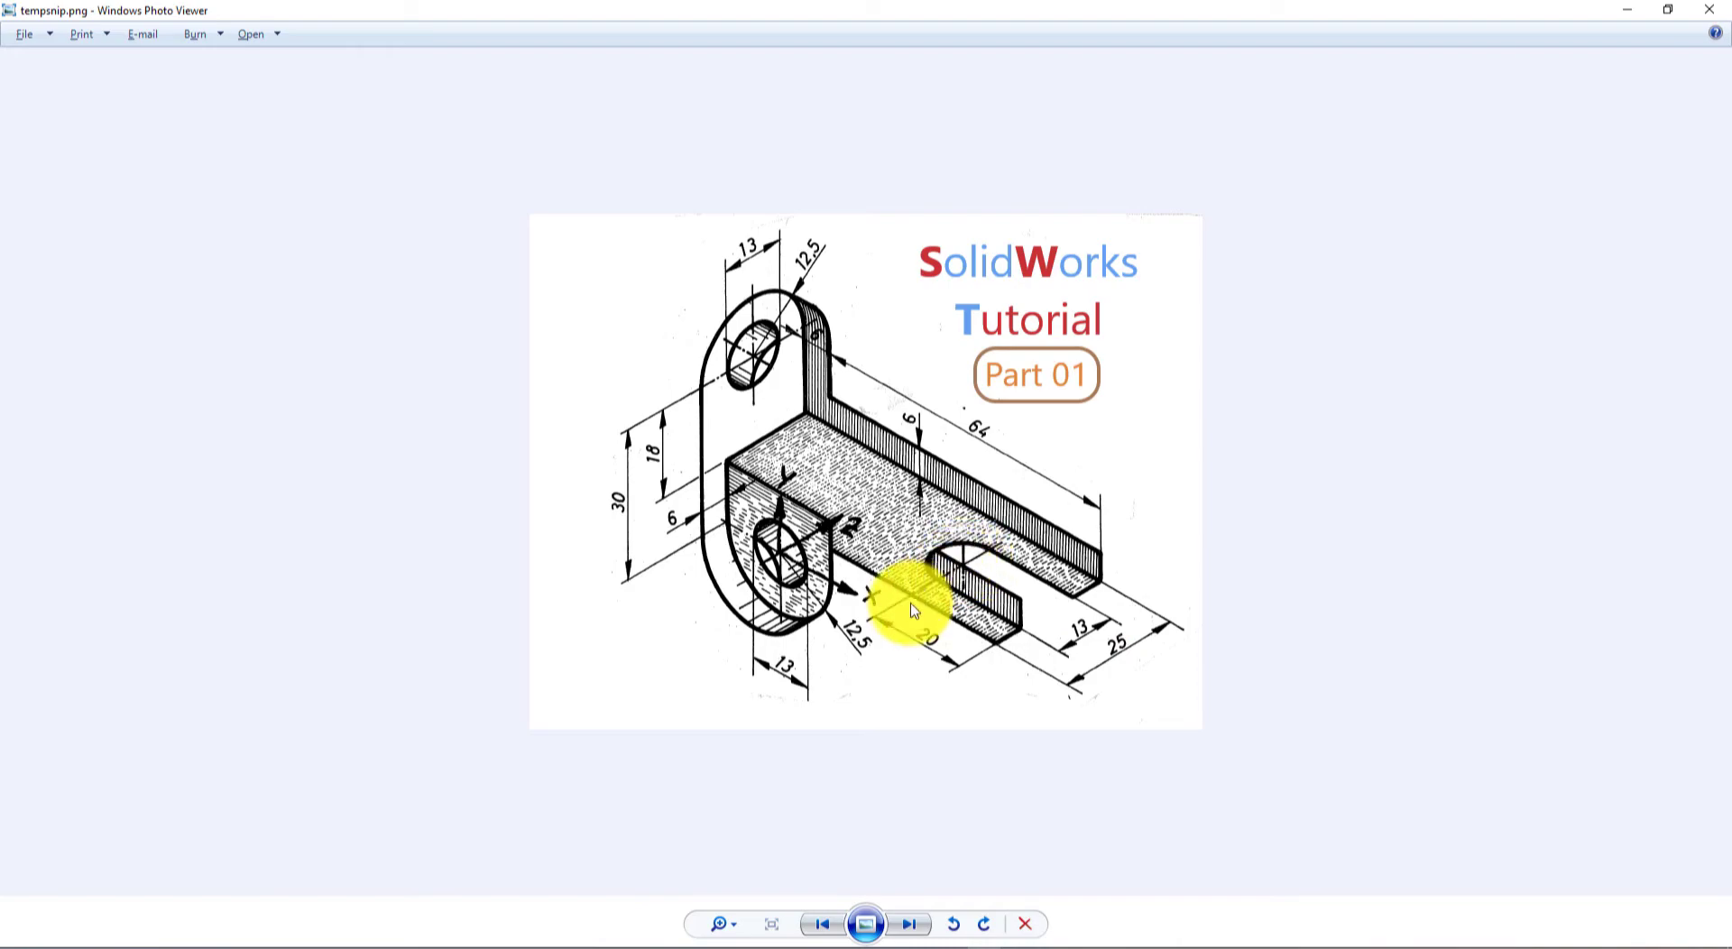
pyautogui.hotkey('alt', 'Tab')
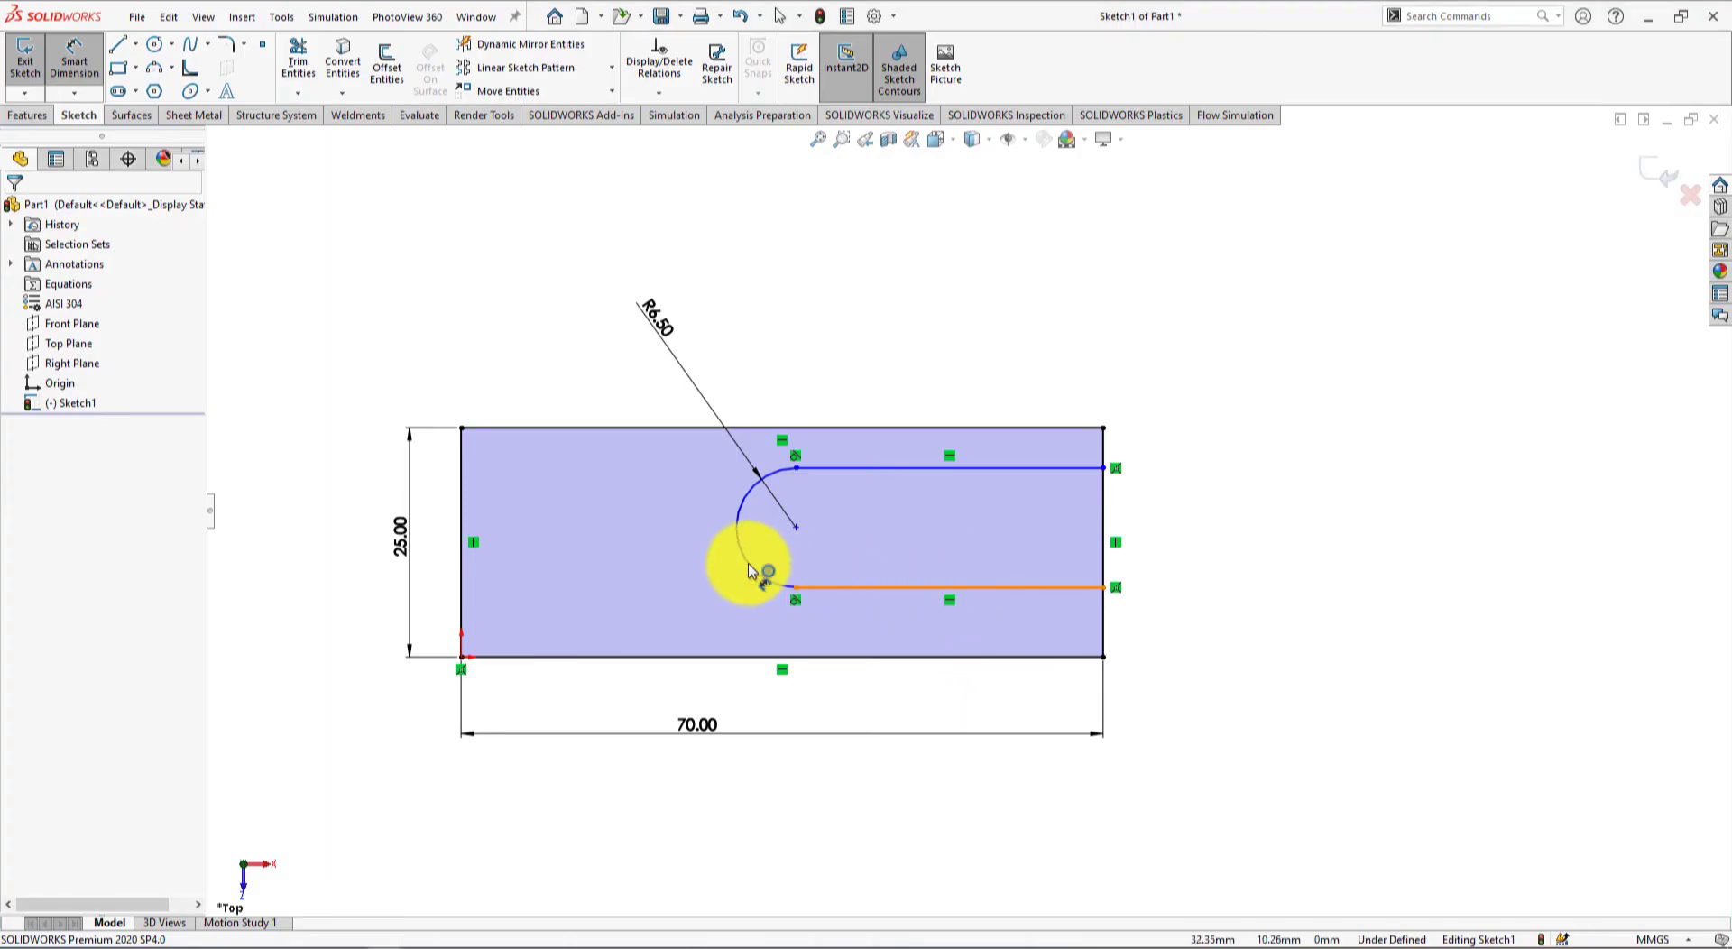
pyautogui.moveTo(748, 570); pyautogui.dragTo(793, 587)
pyautogui.click(795, 526)
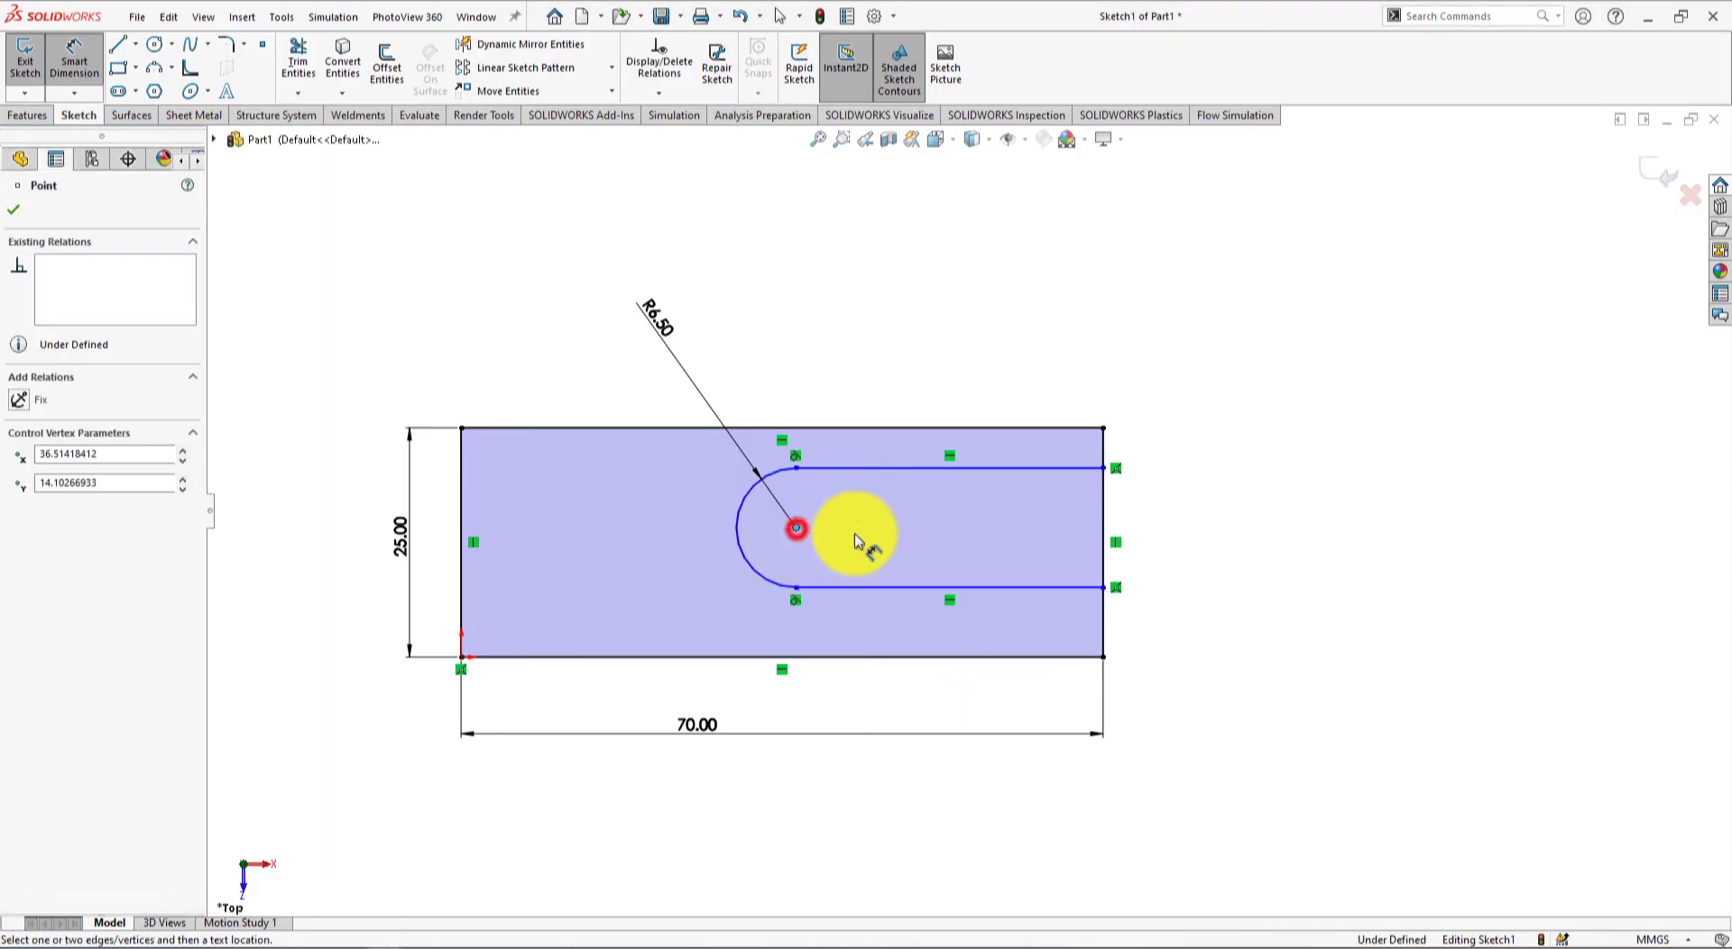
pyautogui.click(1105, 556)
pyautogui.click(945, 771)
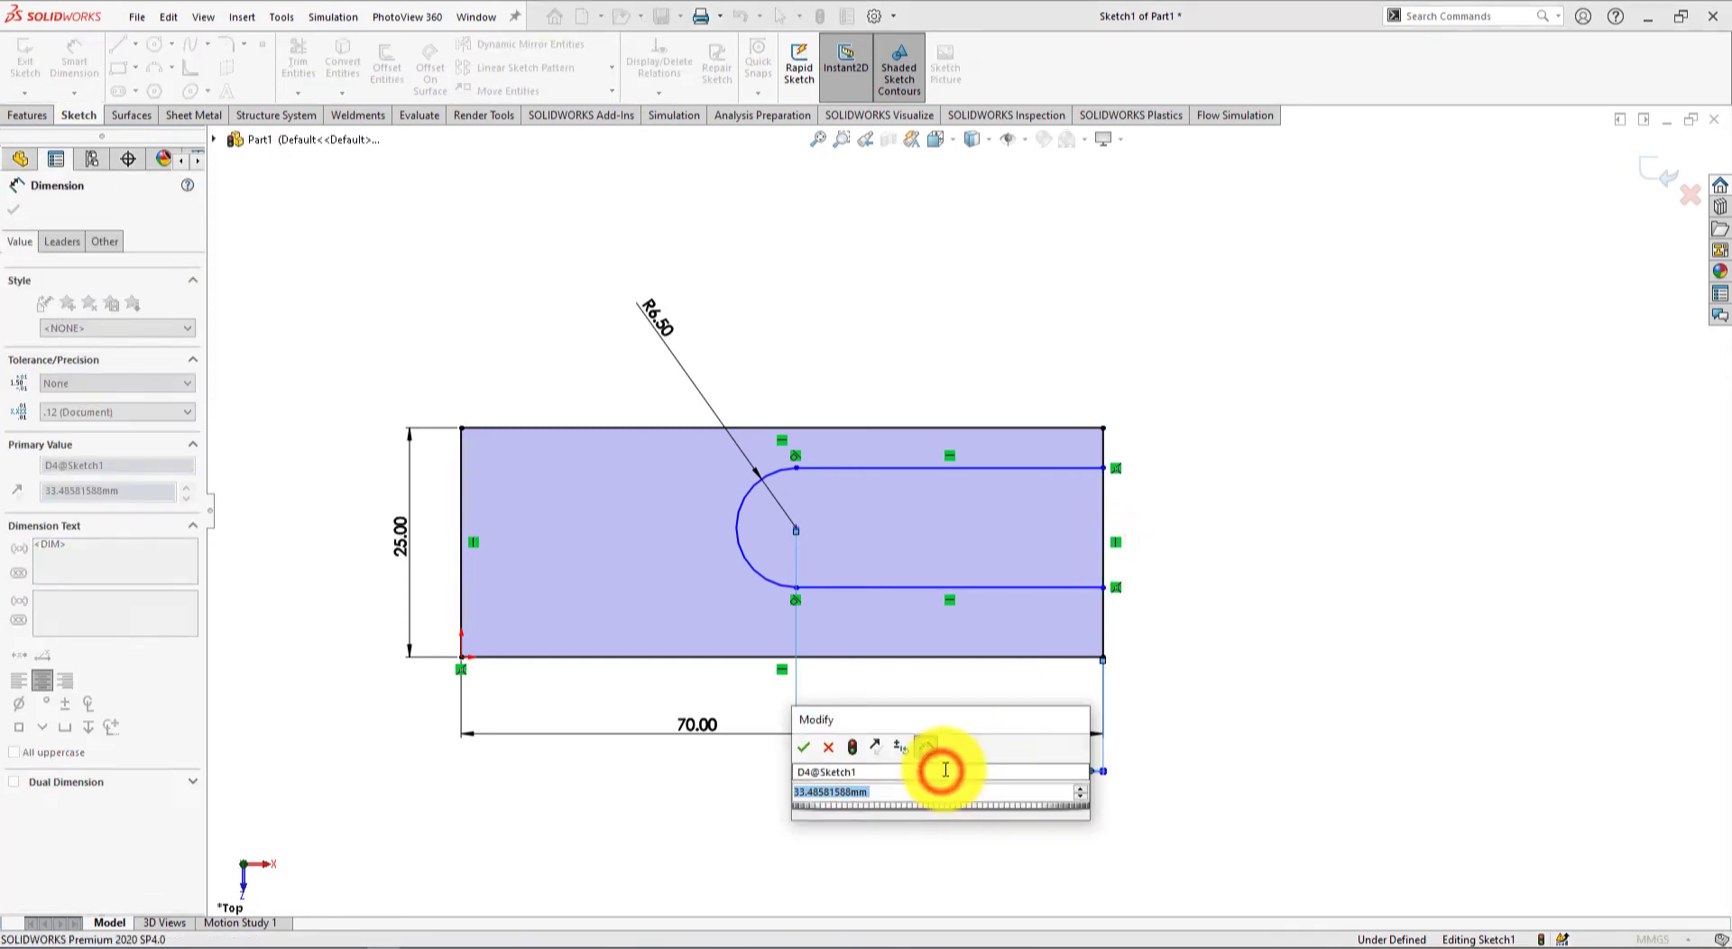
pyautogui.write('20')
pyautogui.press('Return')
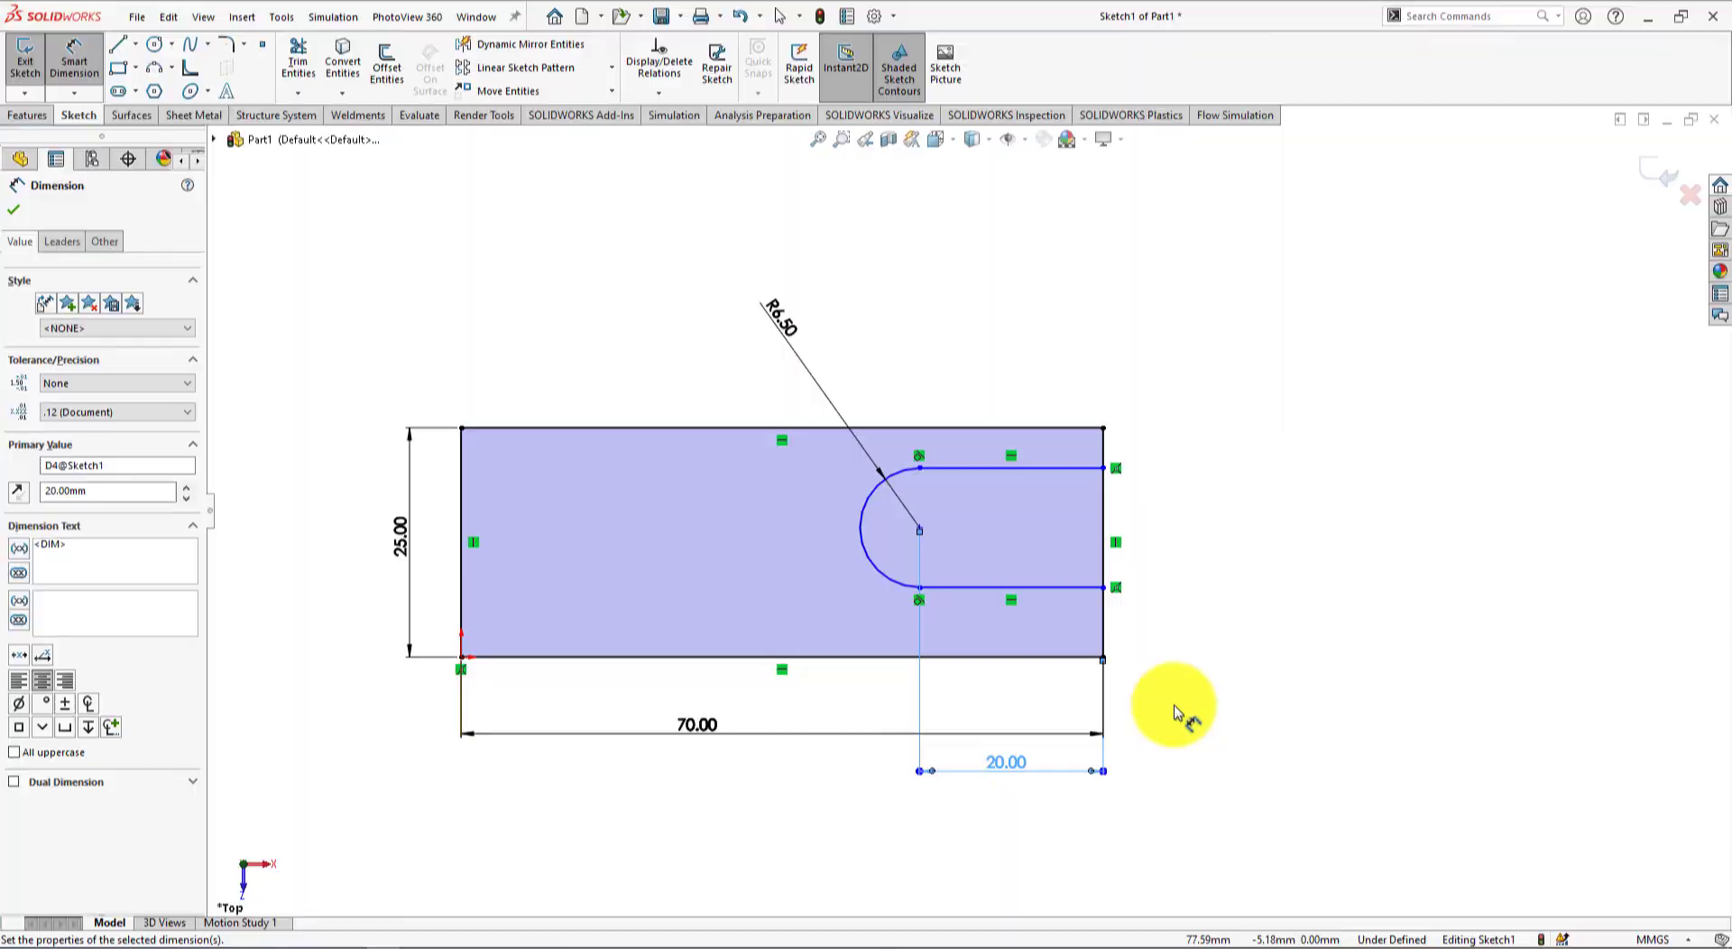
pyautogui.hotkey('alt', 'Tab')
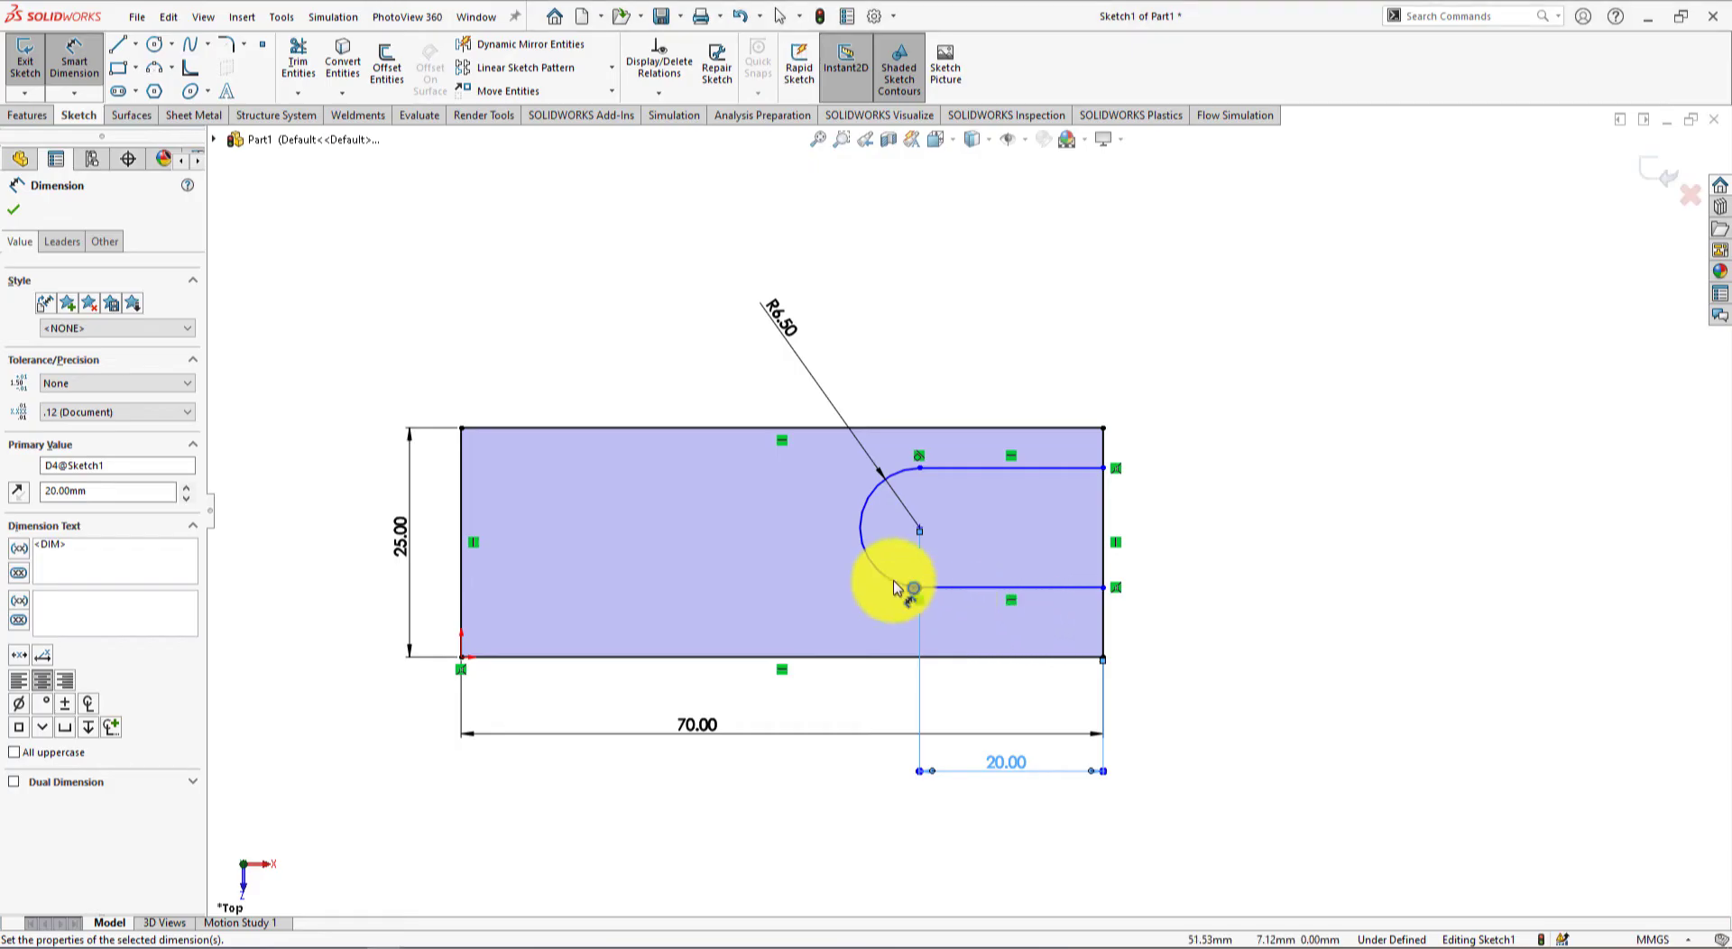
# Step: Align the slot centre with the right edge's midpoint and trim the edge across the slot opening
pyautogui.click(14, 210)
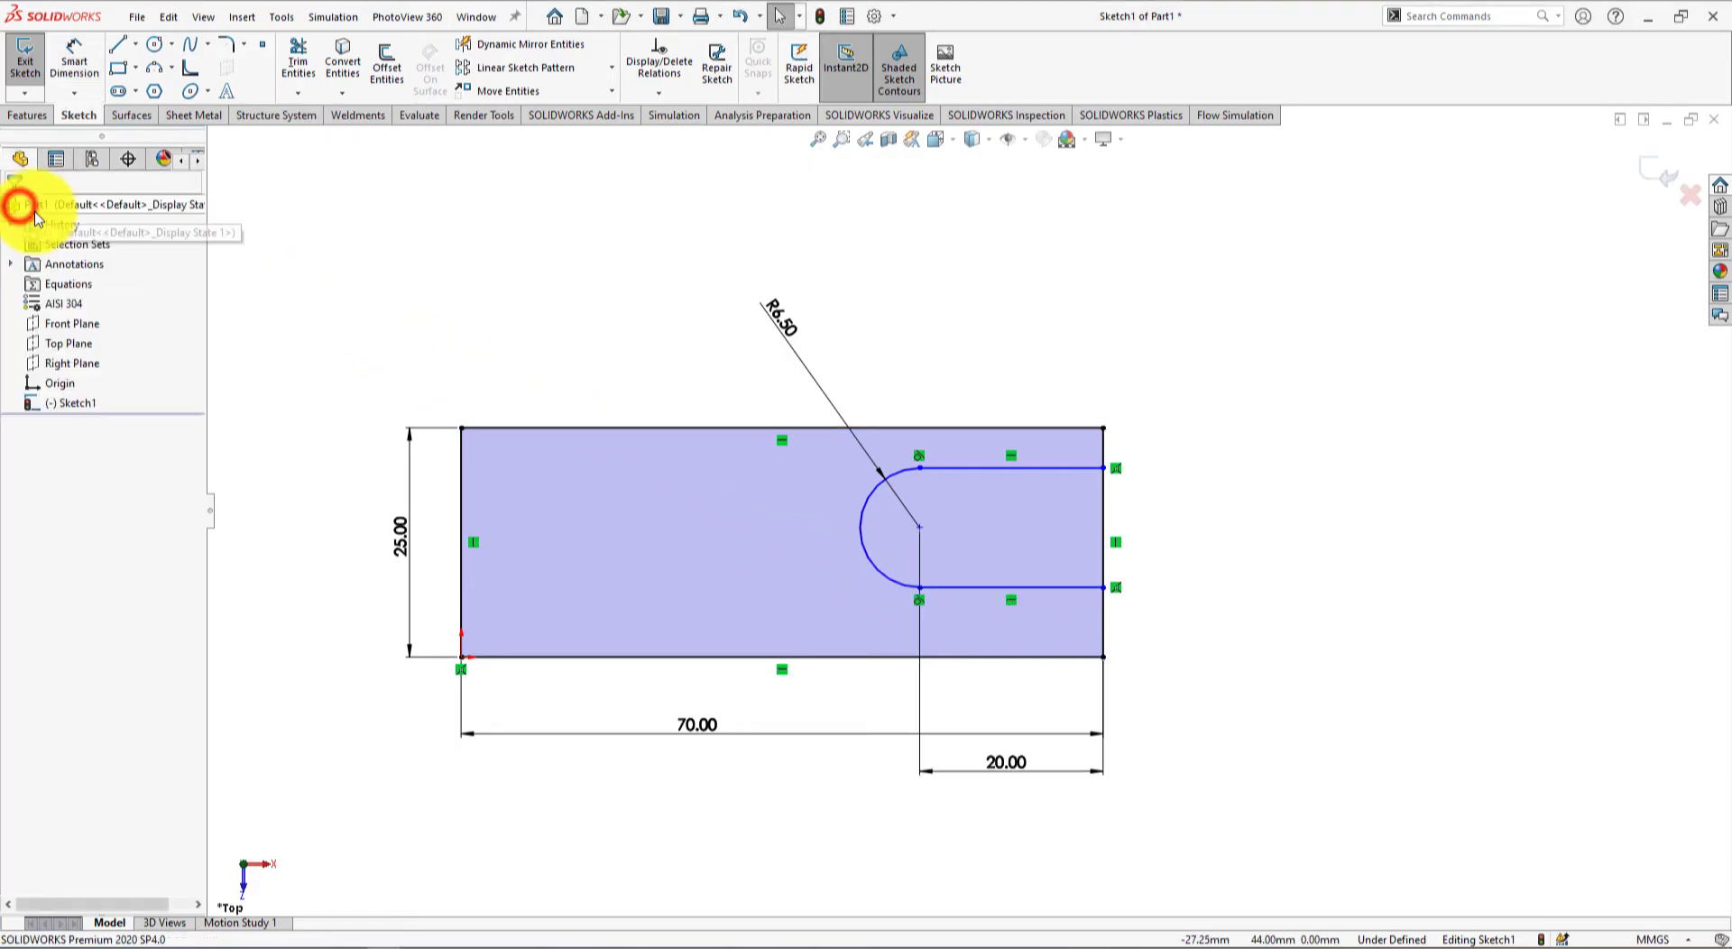
pyautogui.click(919, 527)
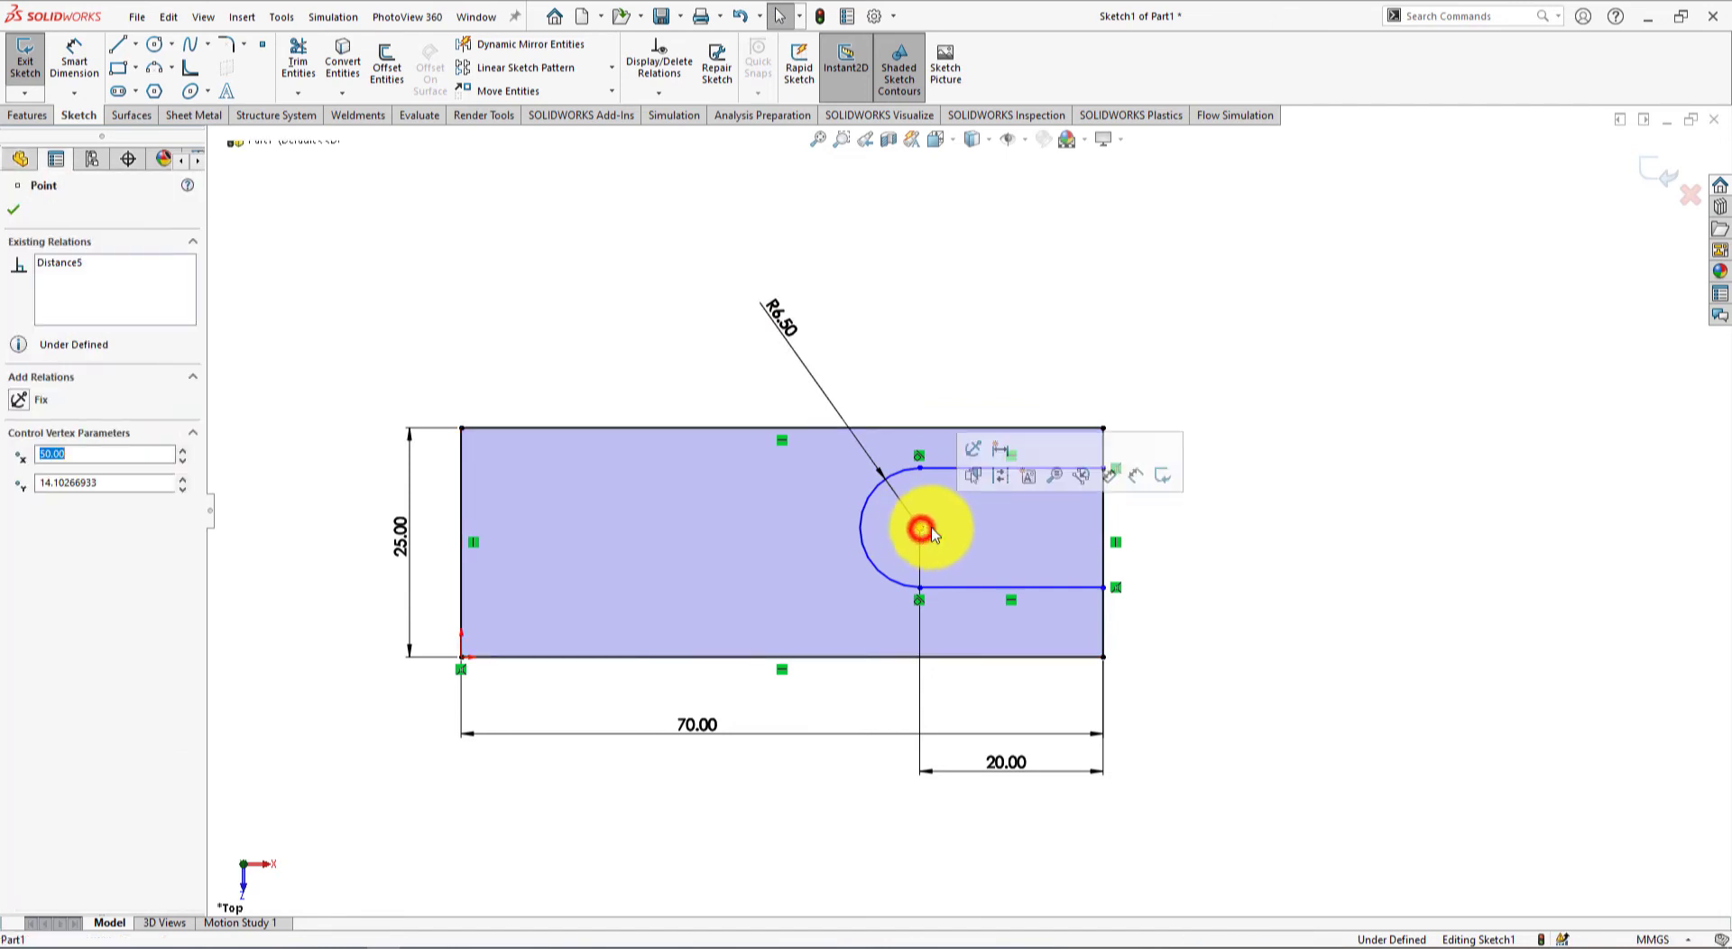
pyautogui.keyDown('ctrl'); pyautogui.click(1104, 543); pyautogui.keyUp('ctrl')
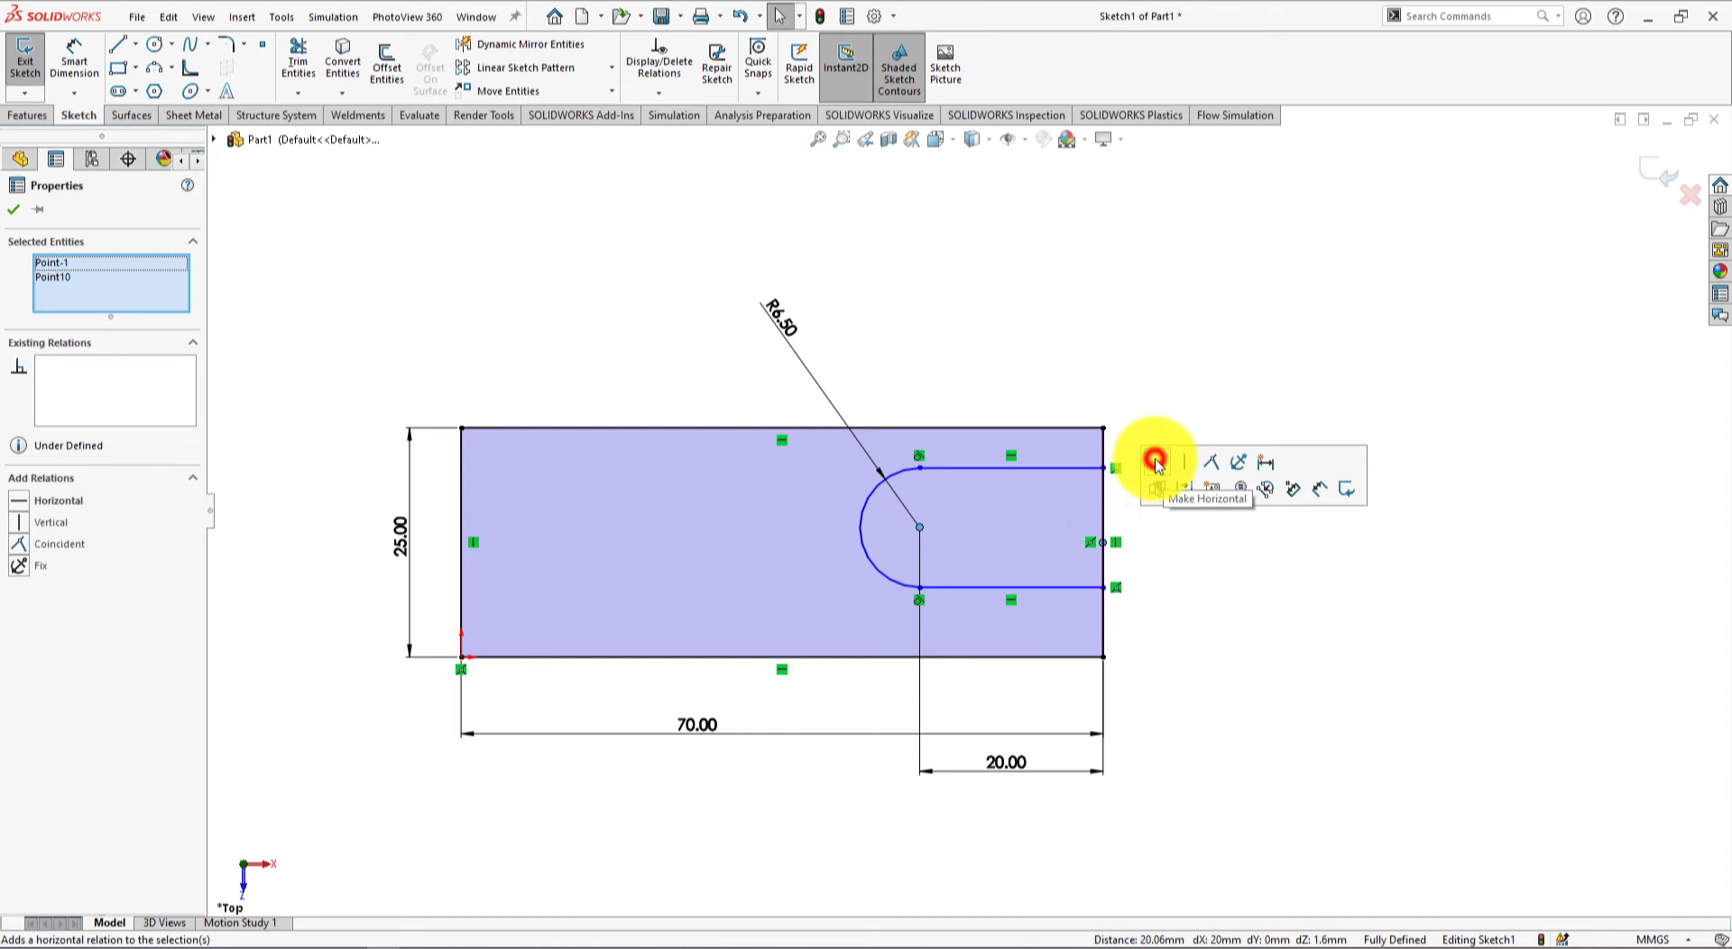
pyautogui.click(1148, 462)
pyautogui.click(1257, 612)
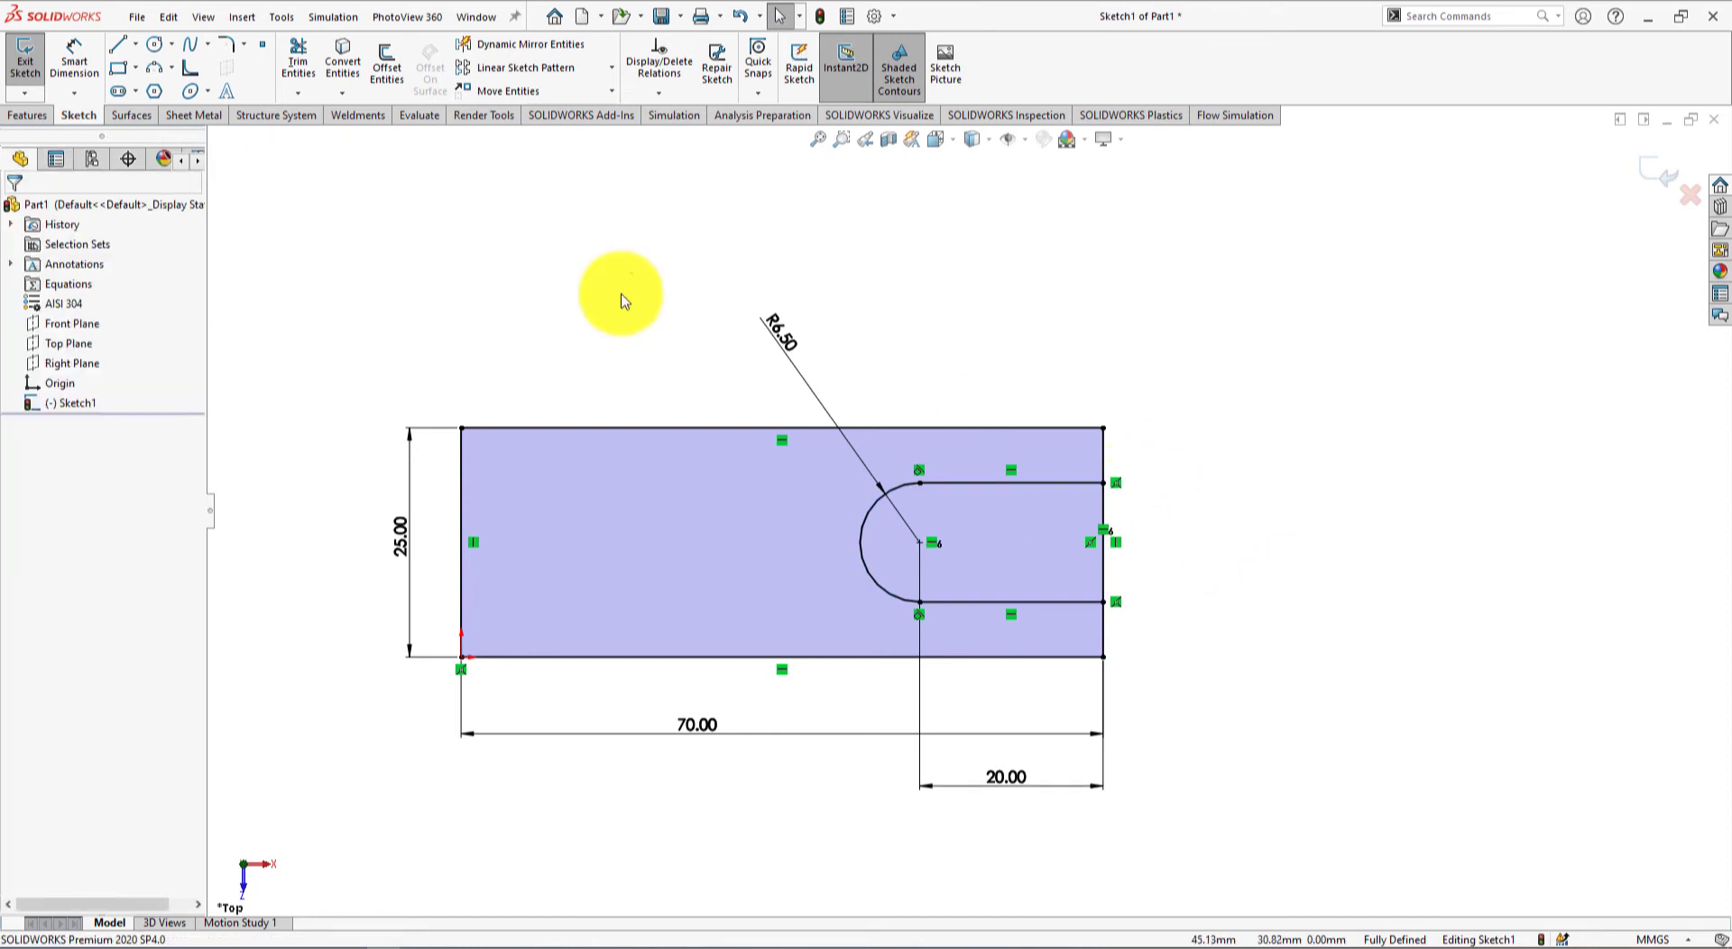
pyautogui.click(299, 63)
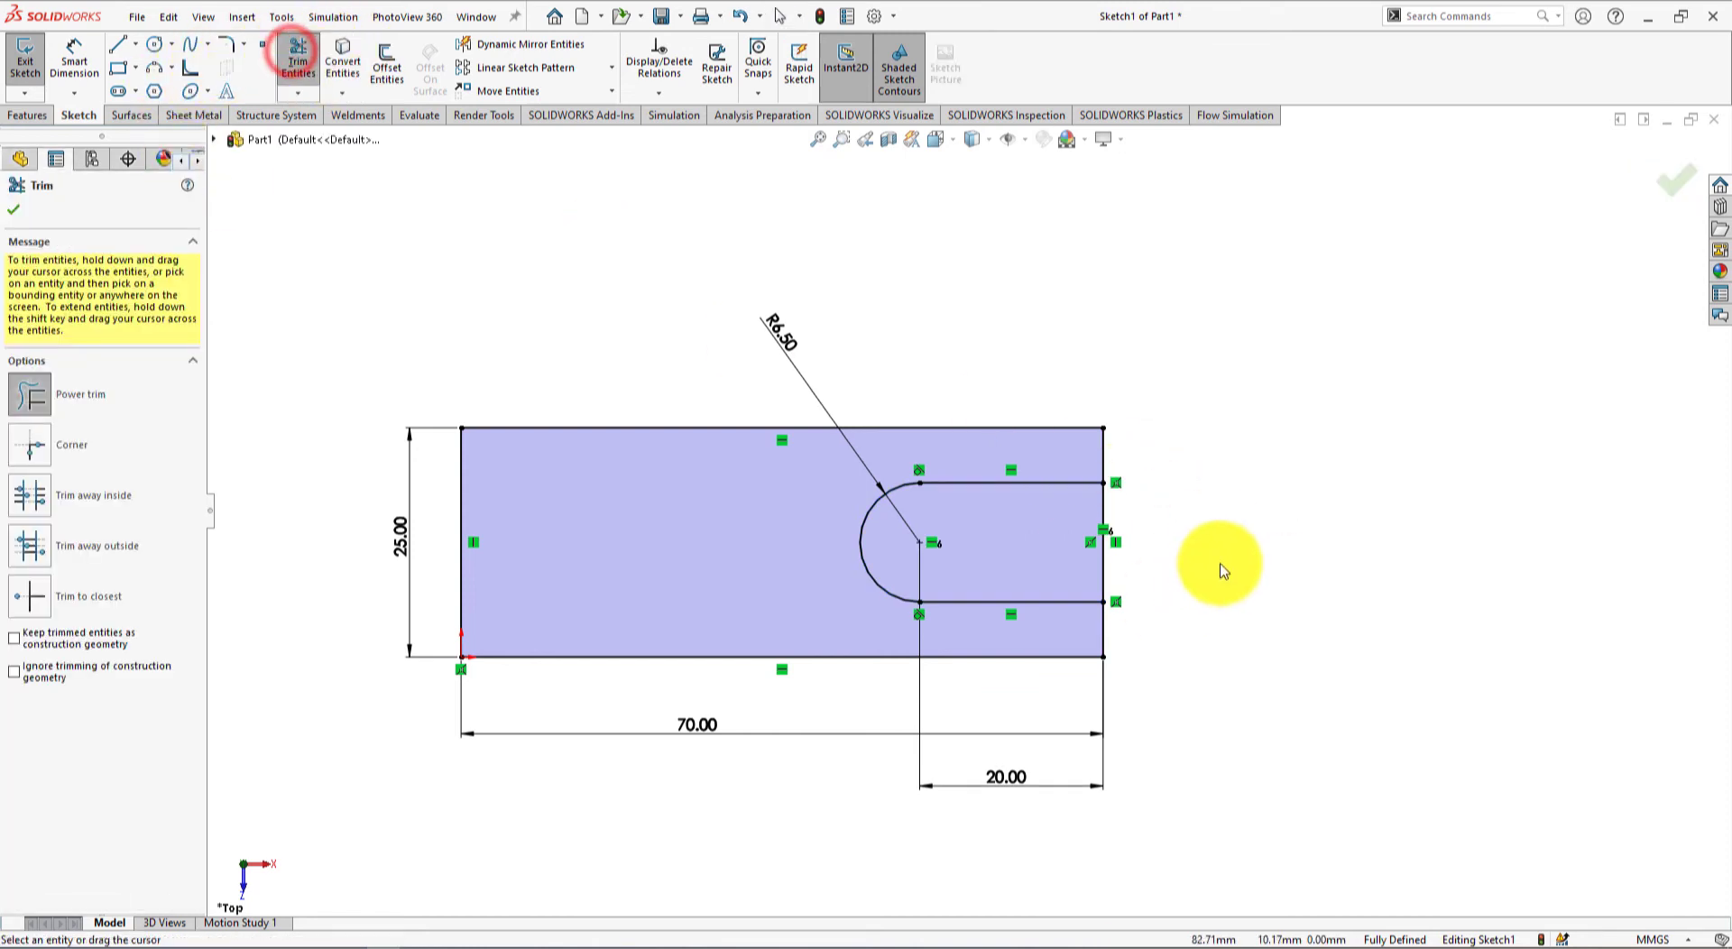
pyautogui.moveTo(1194, 561)
pyautogui.mouseDown()
pyautogui.moveTo(1066, 566)
pyautogui.moveTo(1117, 569)
pyautogui.mouseUp()
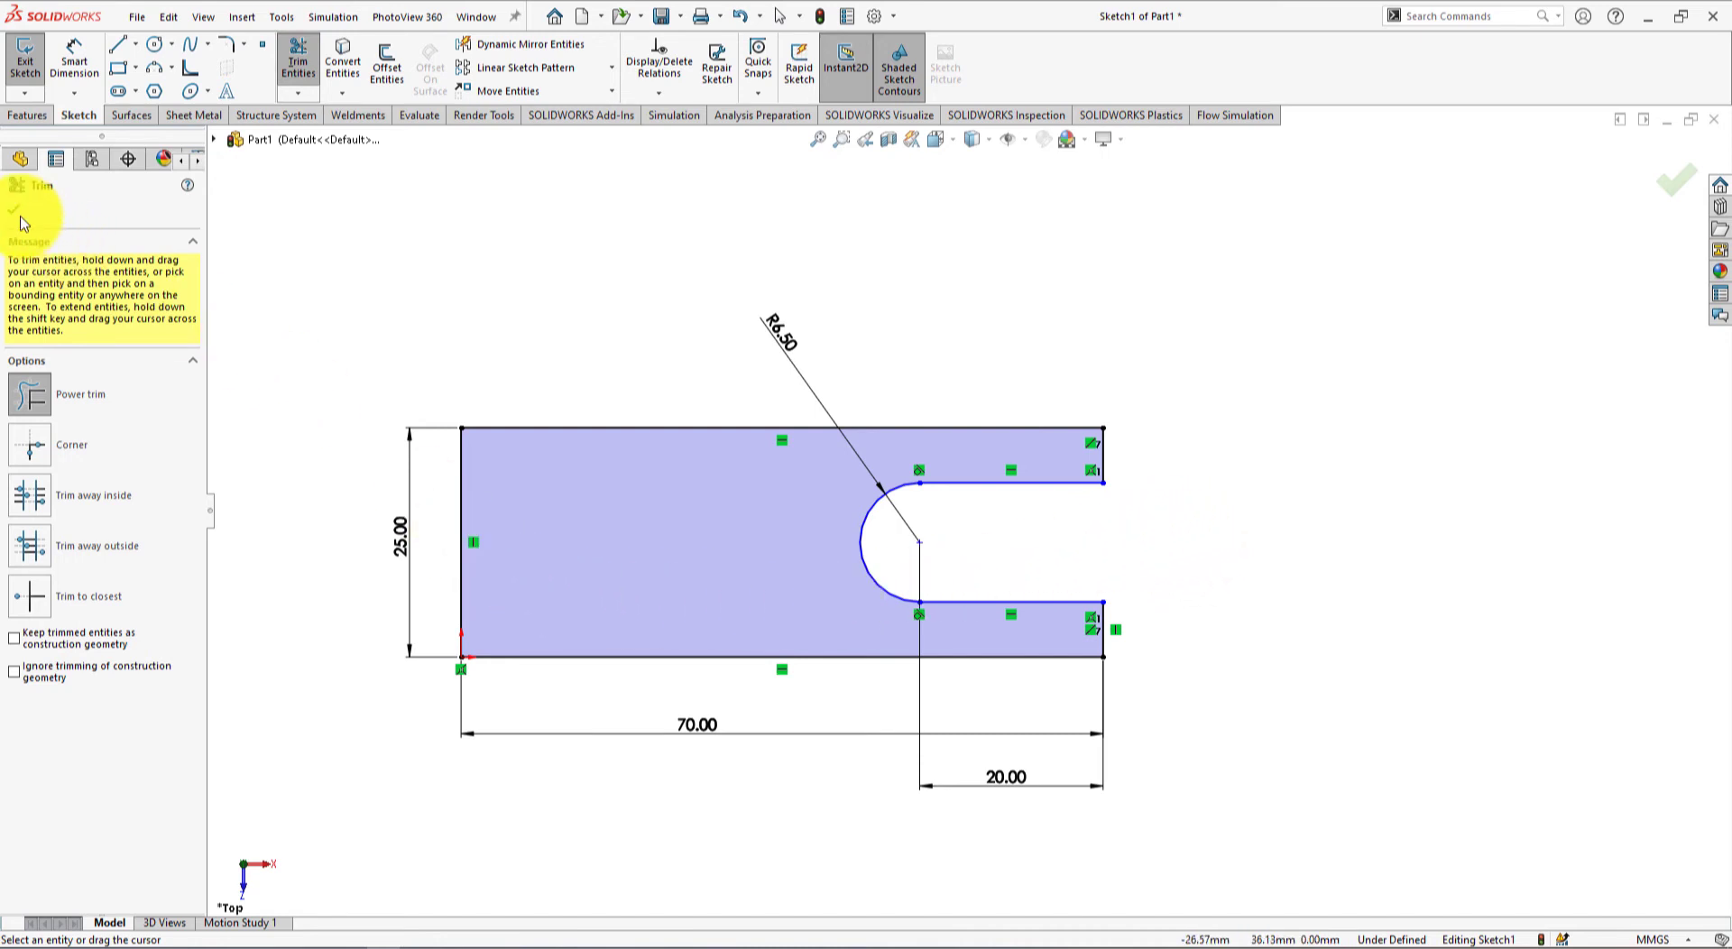
pyautogui.click(16, 213)
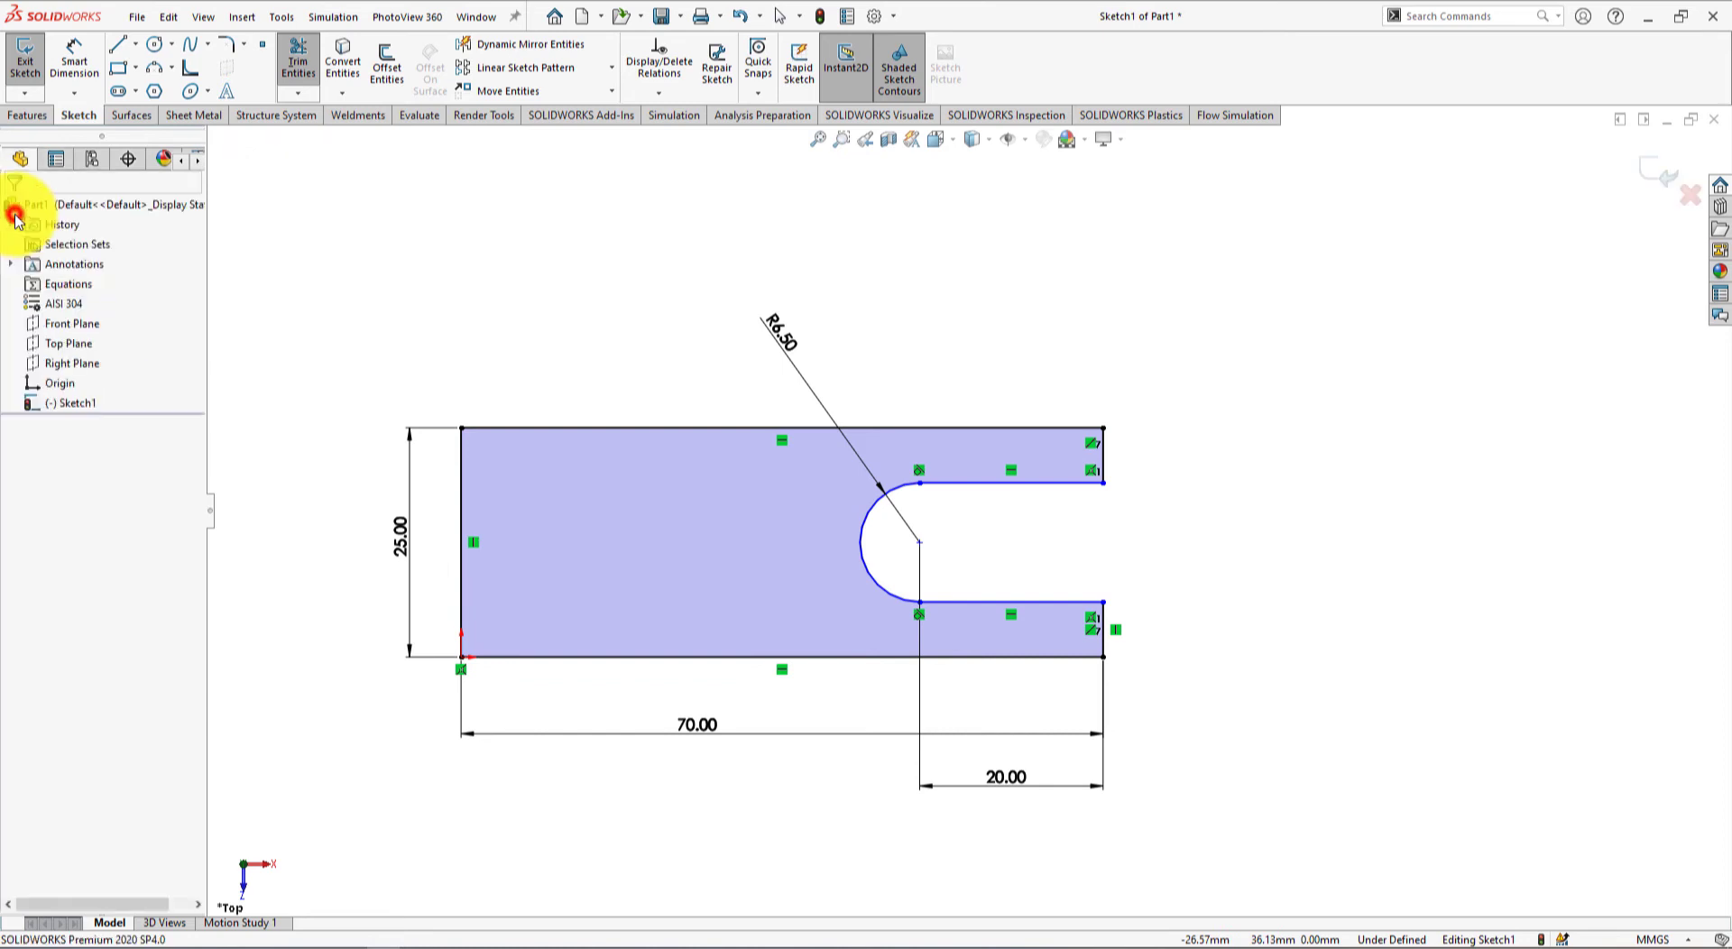
# Step: Make the slot centre horizontal with the left edge midpoint, then zoom to fit
pyautogui.click(461, 544)
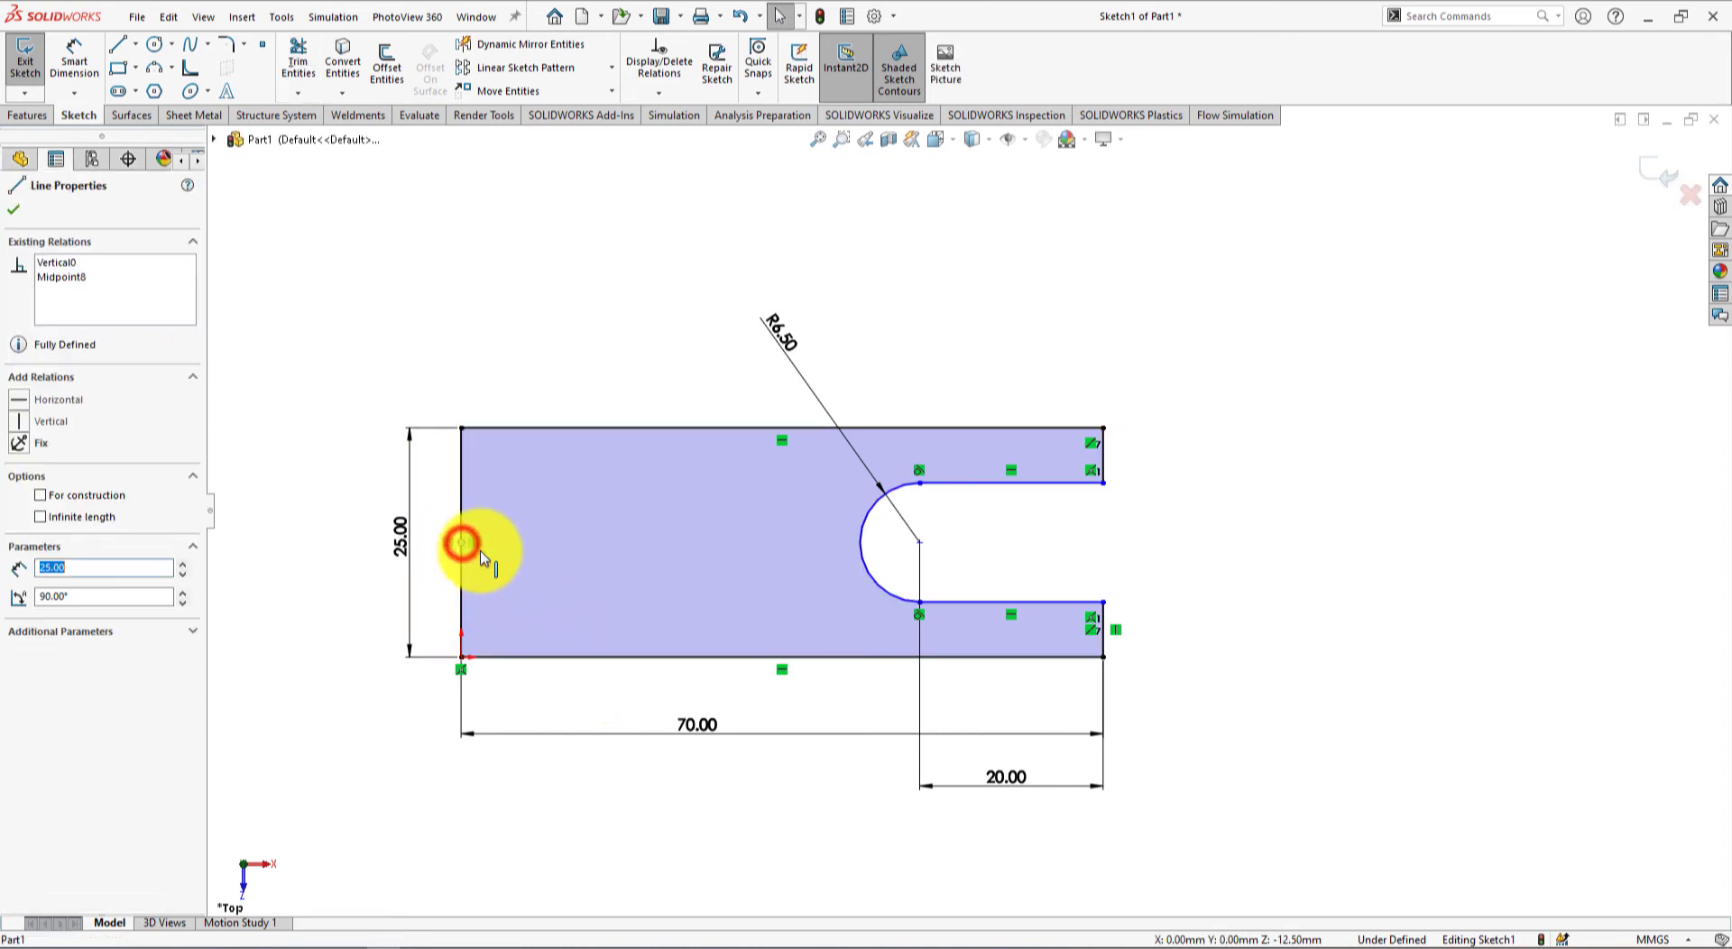
pyautogui.click(921, 542)
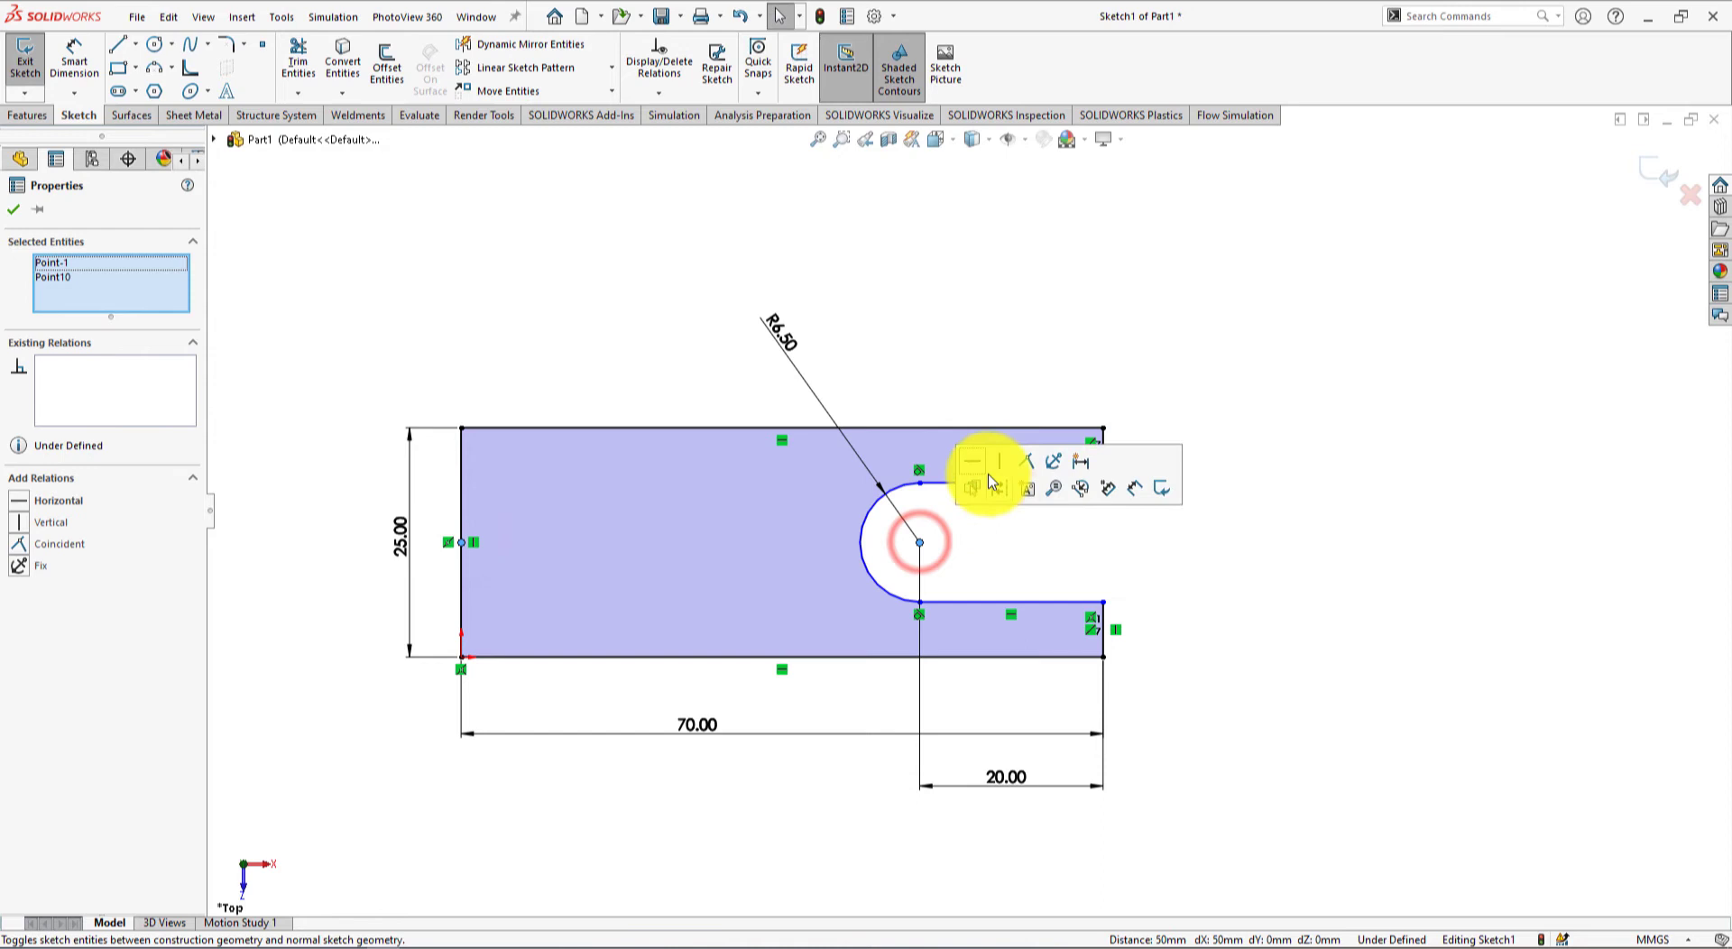
pyautogui.click(972, 464)
pyautogui.click(1257, 601)
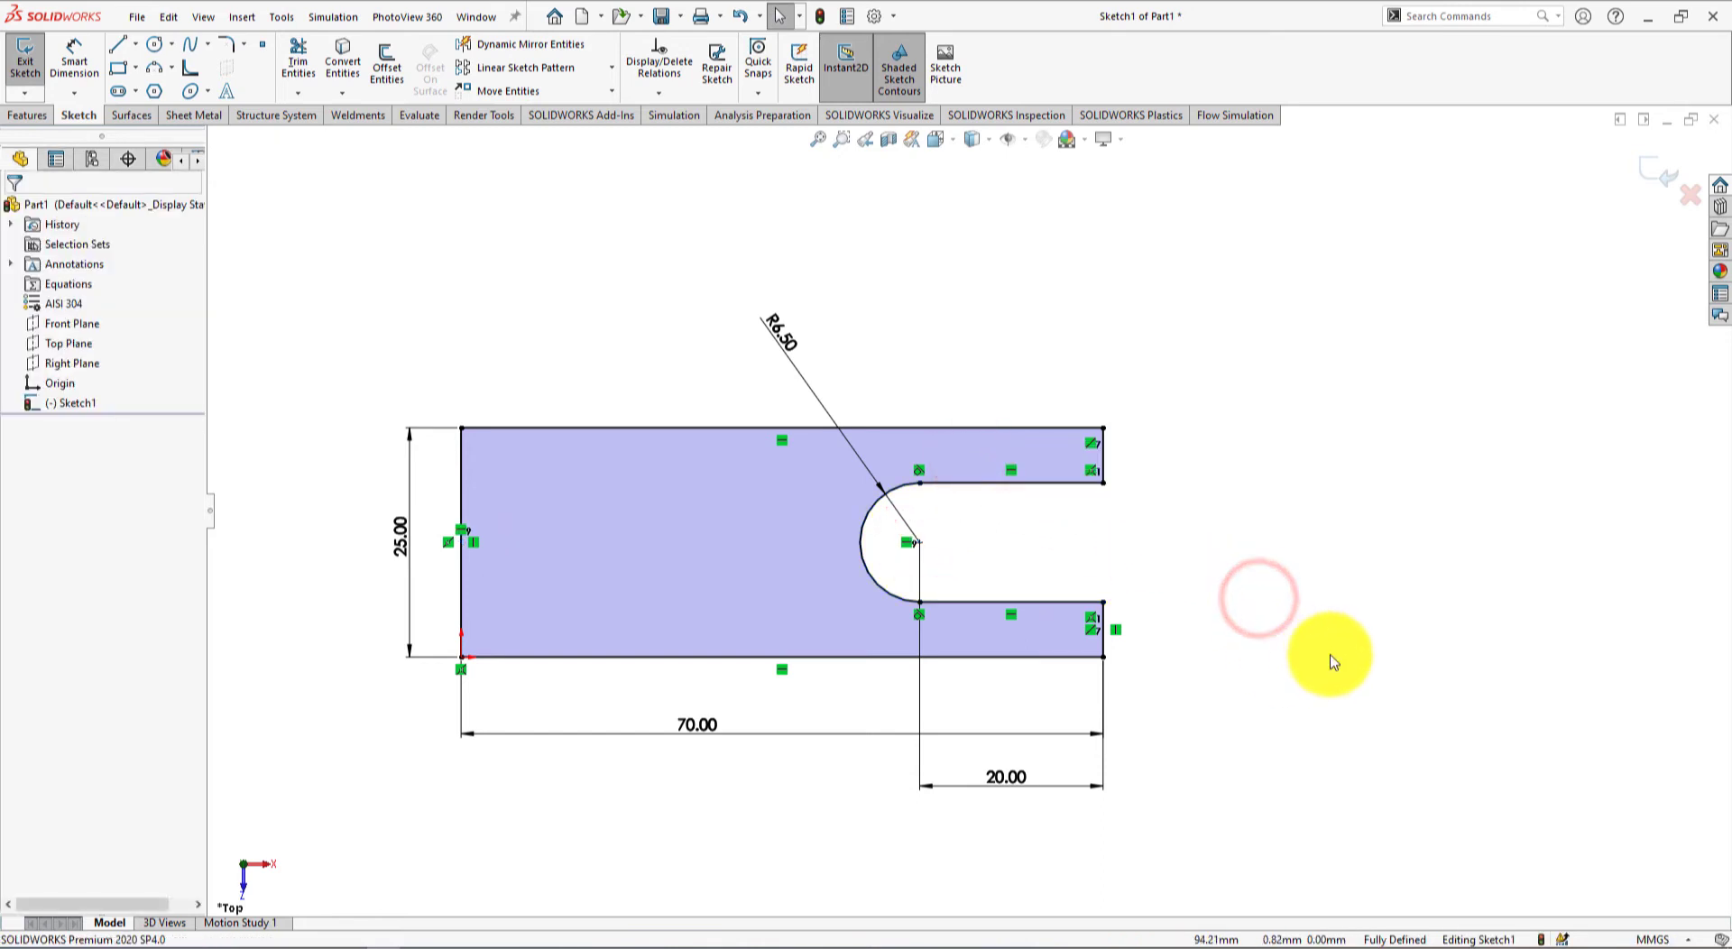
pyautogui.press('f')
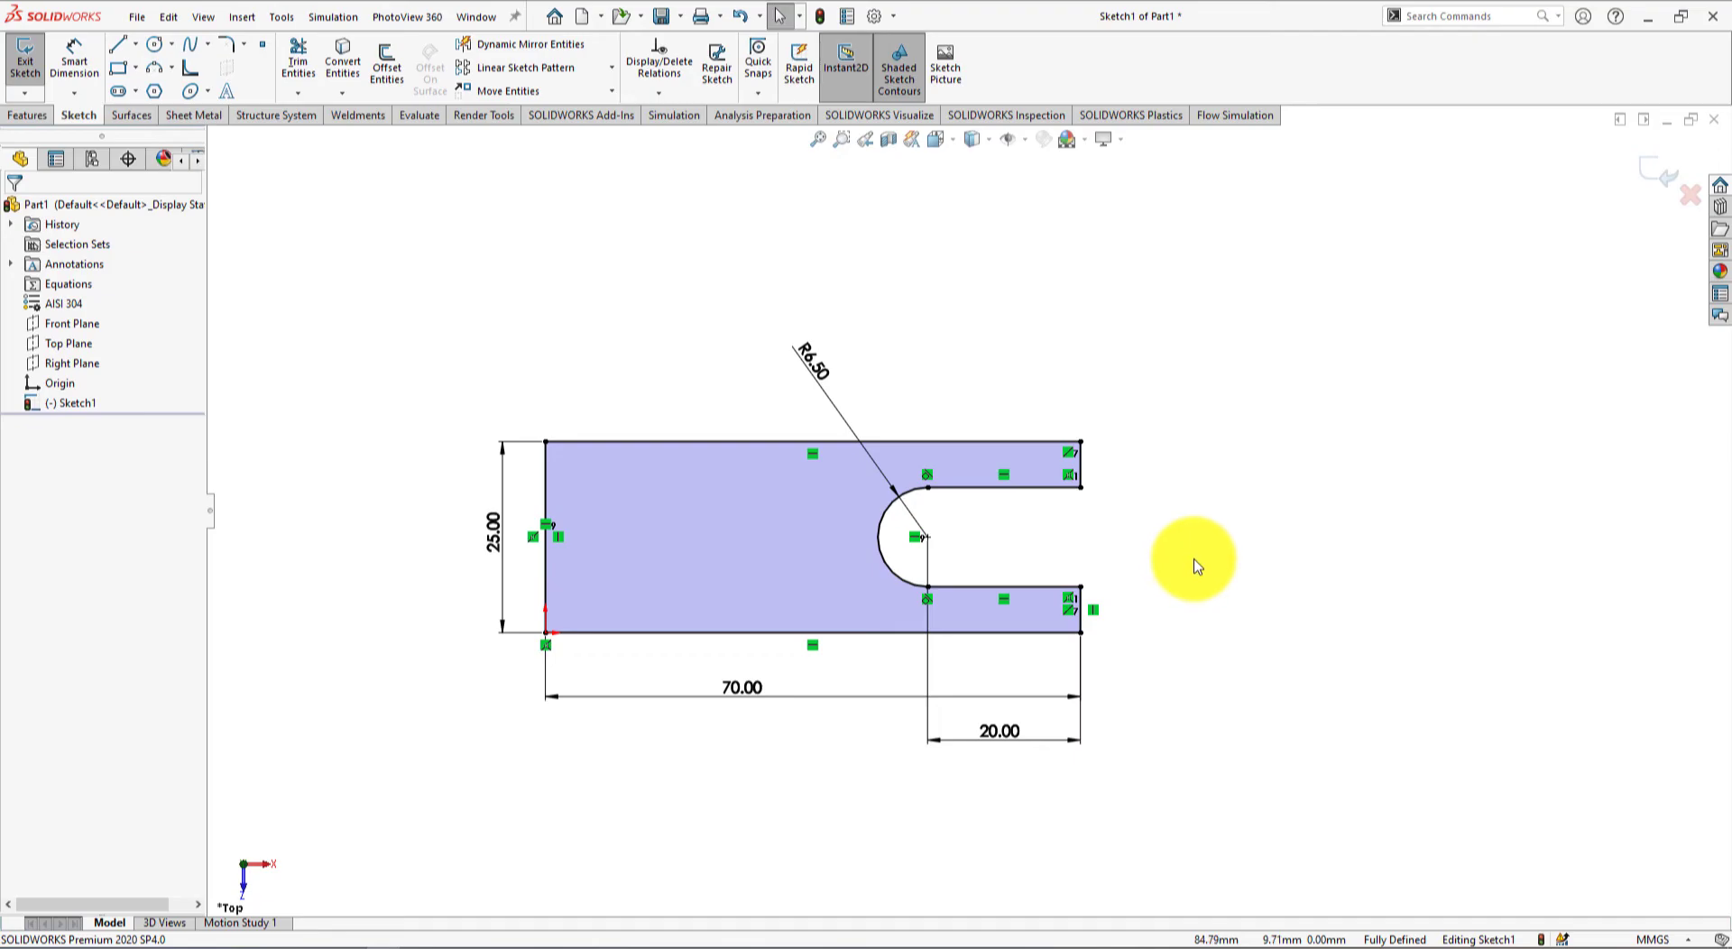
pyautogui.hotkey('alt', 'Tab')
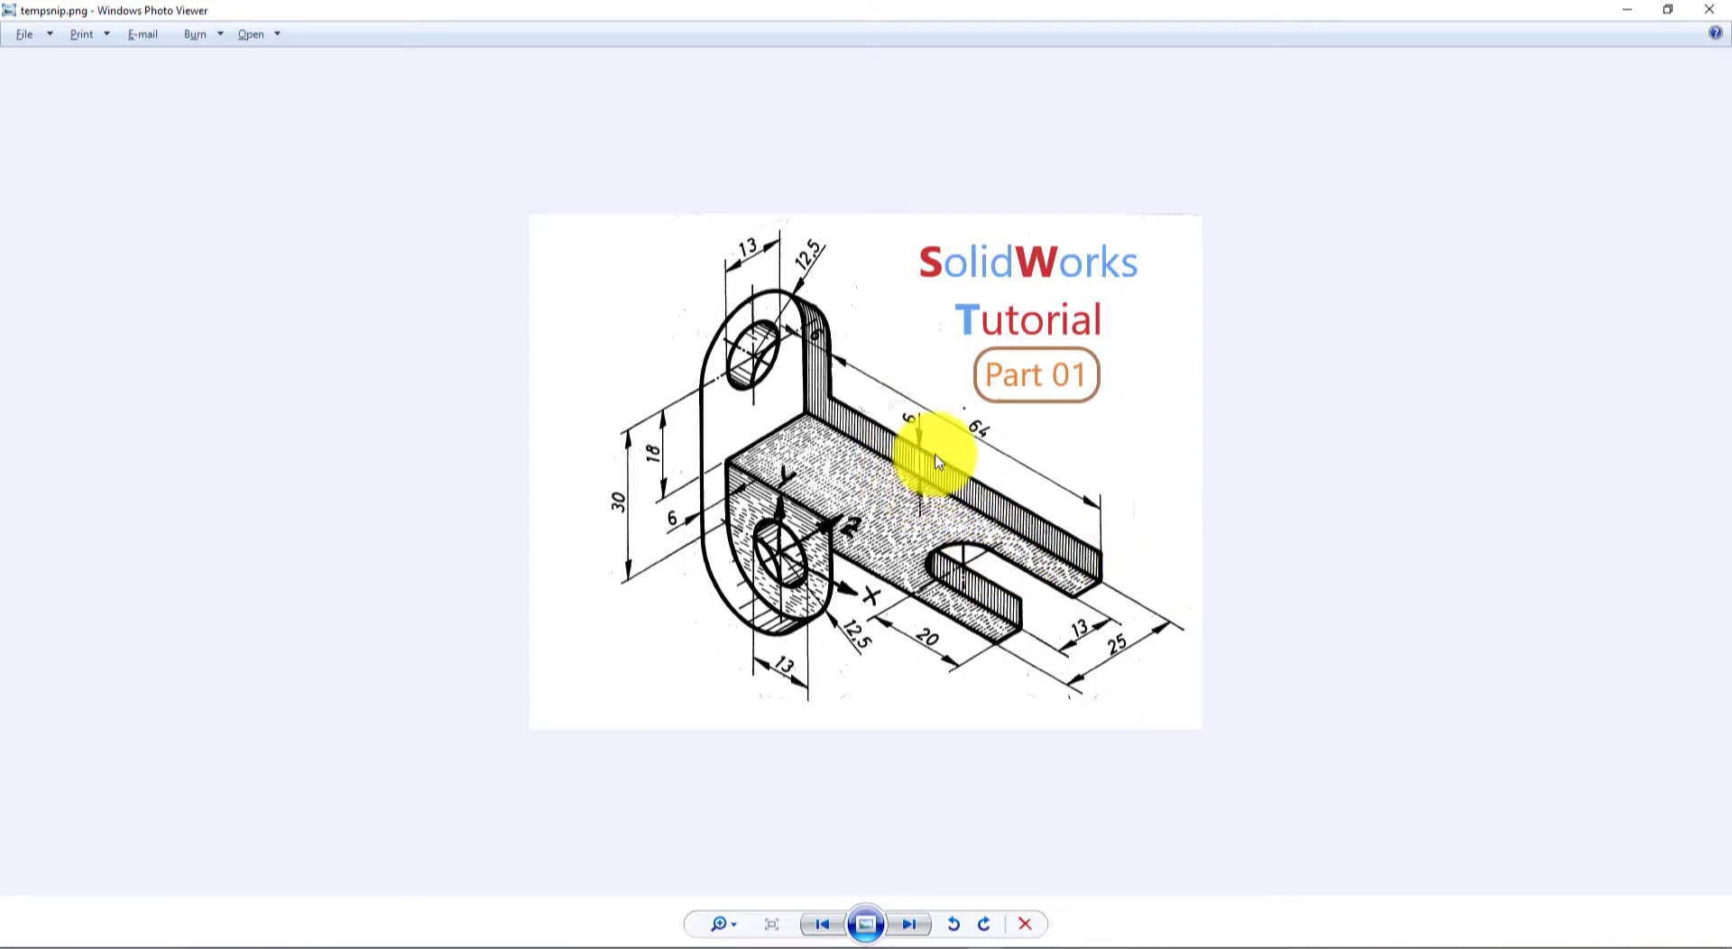
# Step: Extrude the slotted sketch as a Blind base plate 6 mm thick
pyautogui.hotkey('alt', 'Tab')
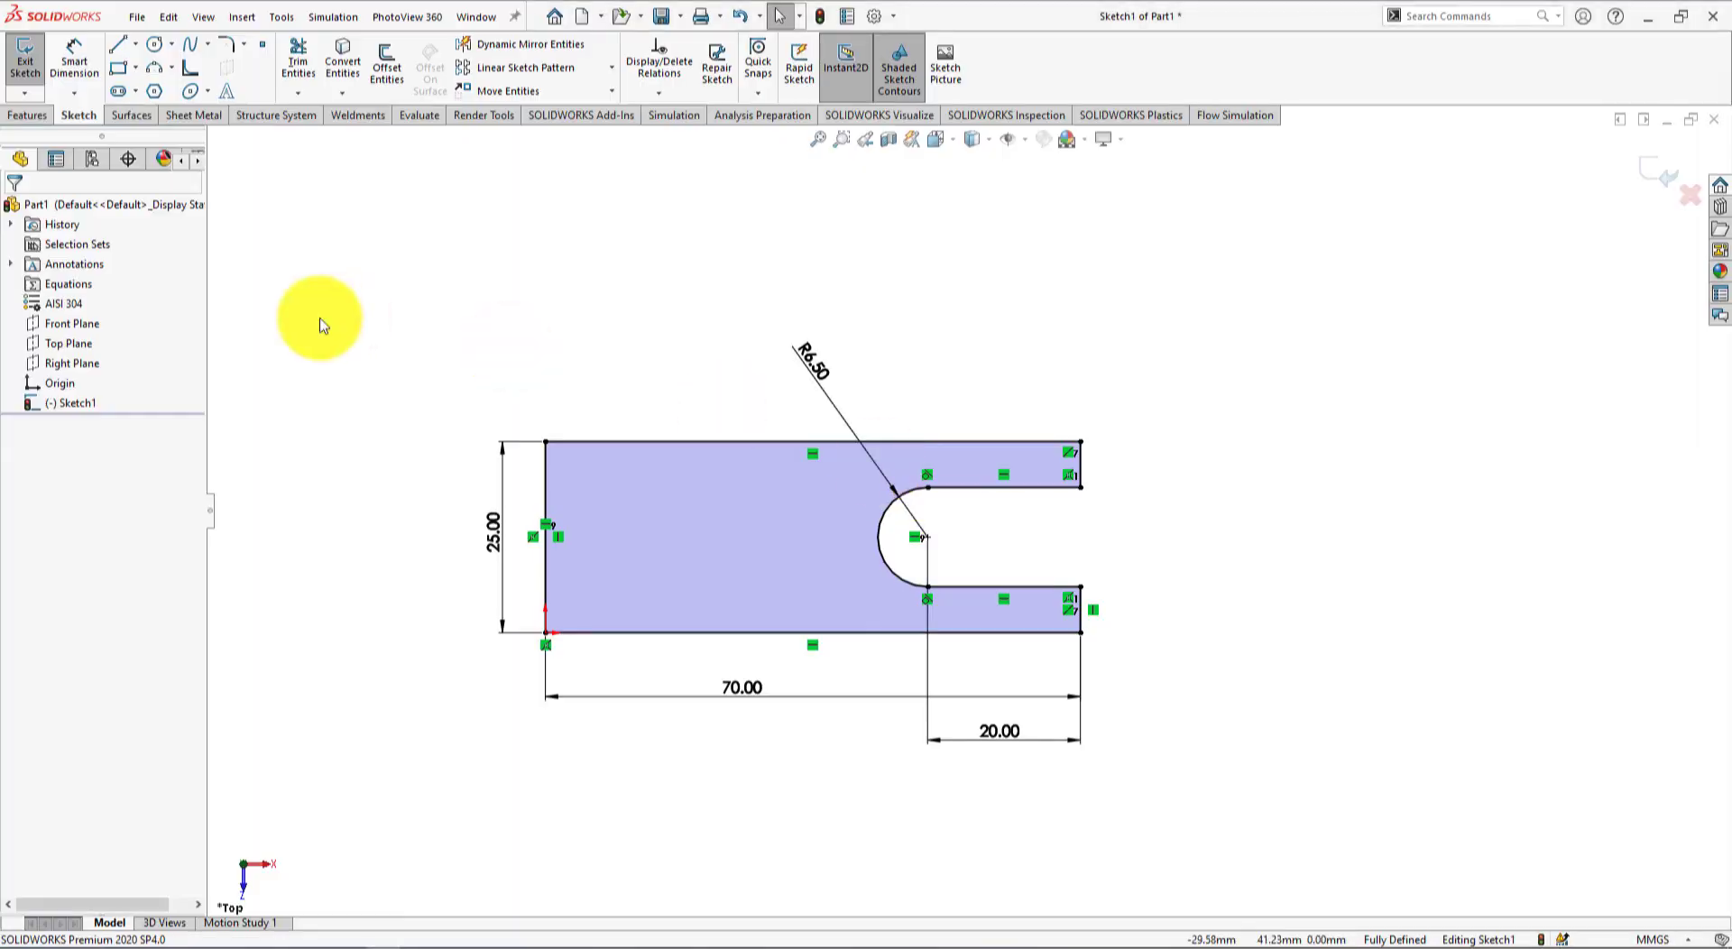
pyautogui.click(12, 115)
pyautogui.click(32, 61)
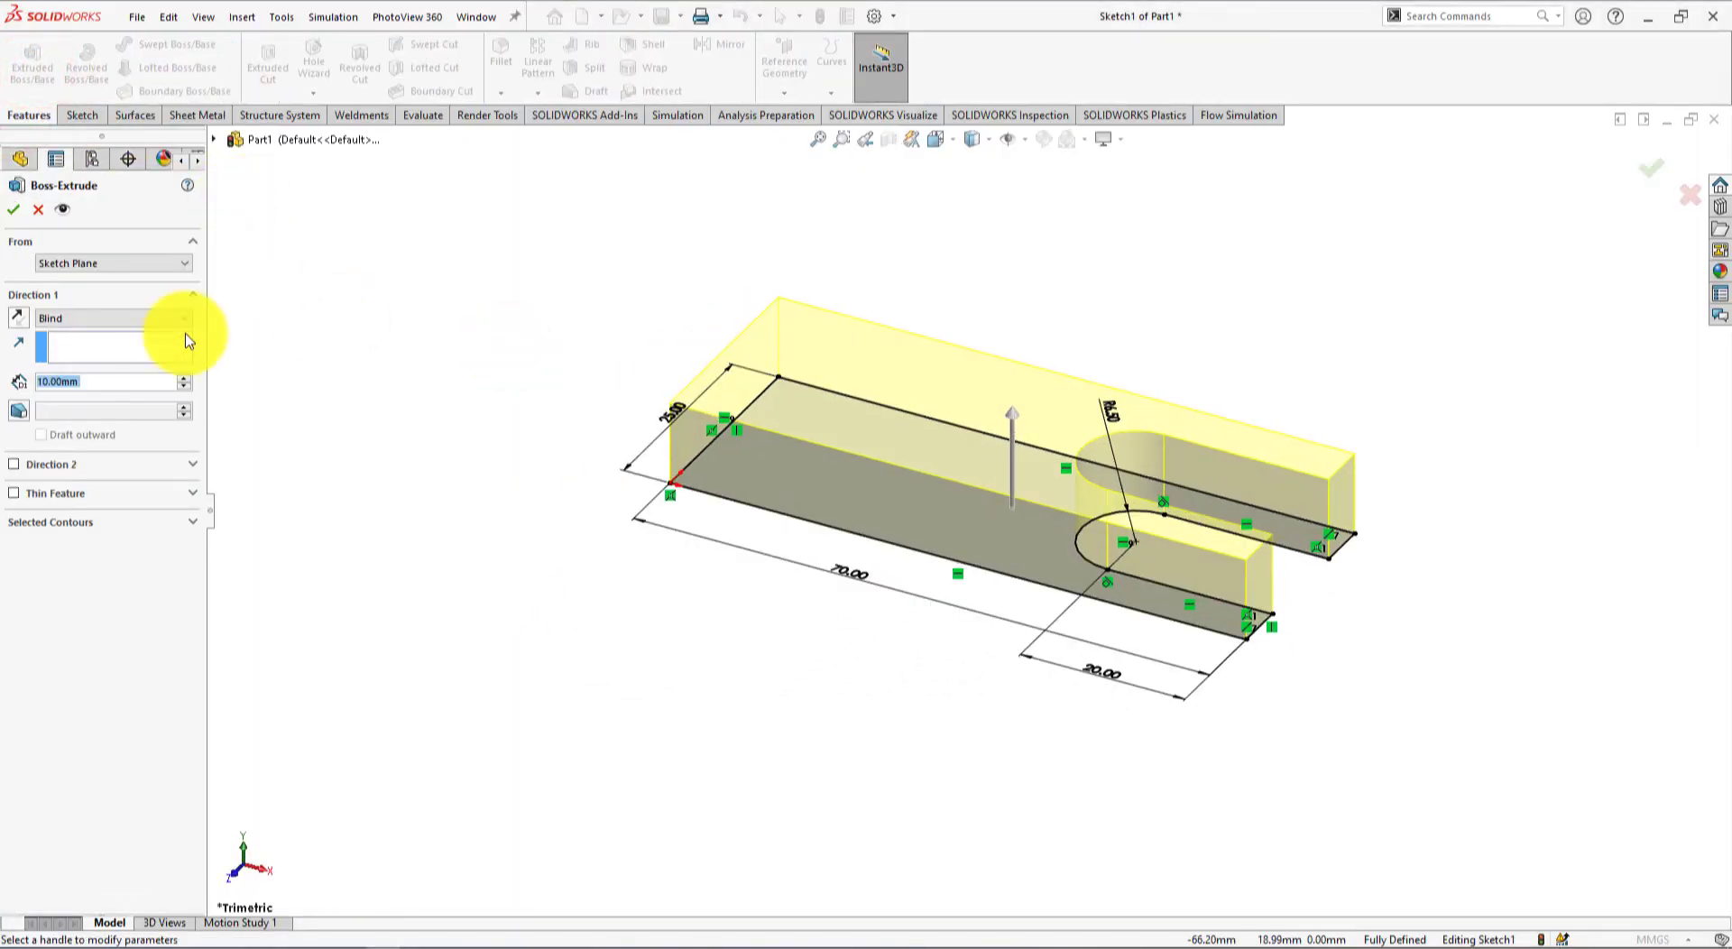
pyautogui.click(99, 383)
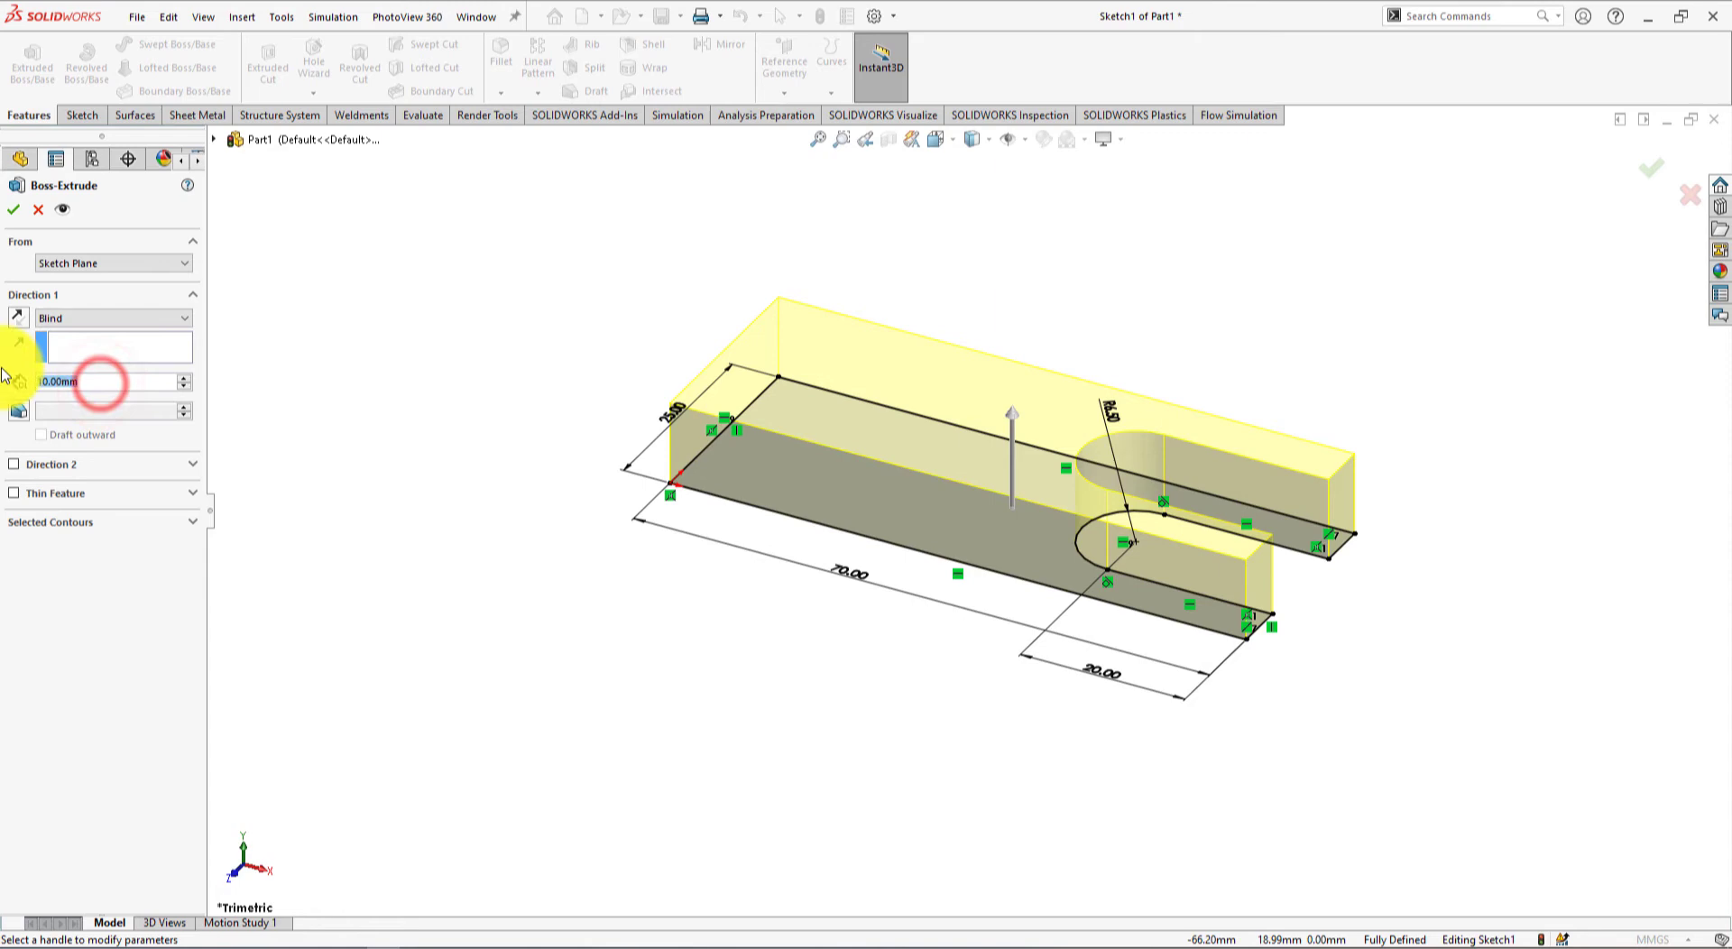
pyautogui.write('5')
pyautogui.press('Return')
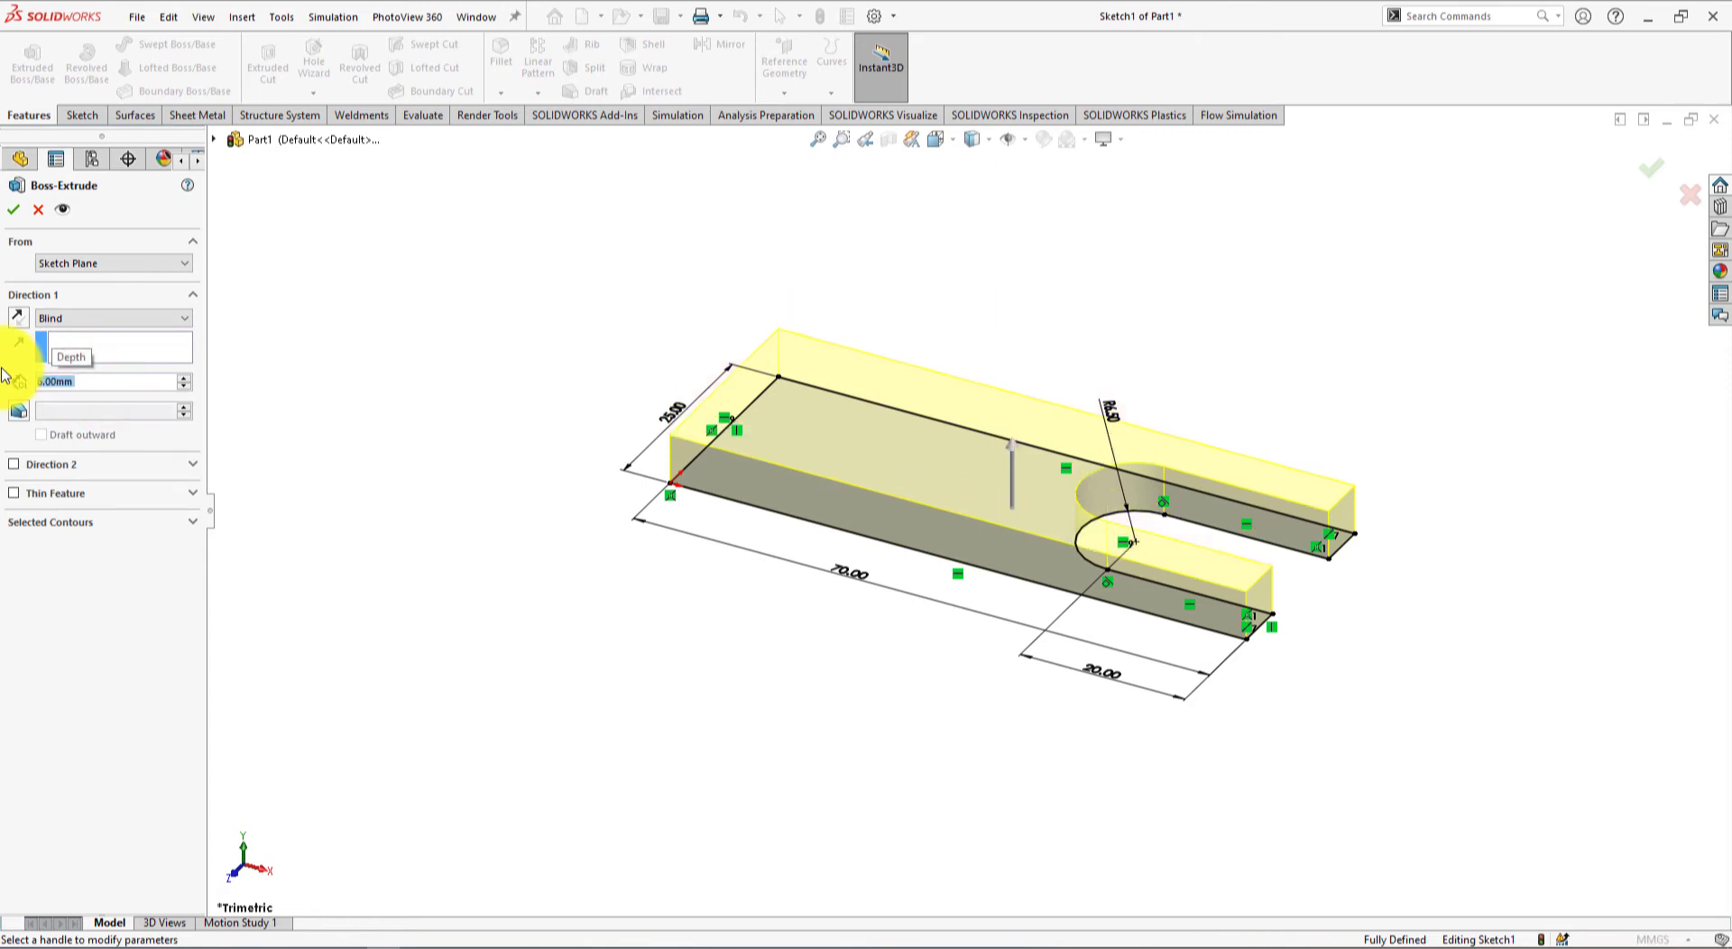
pyautogui.click(15, 213)
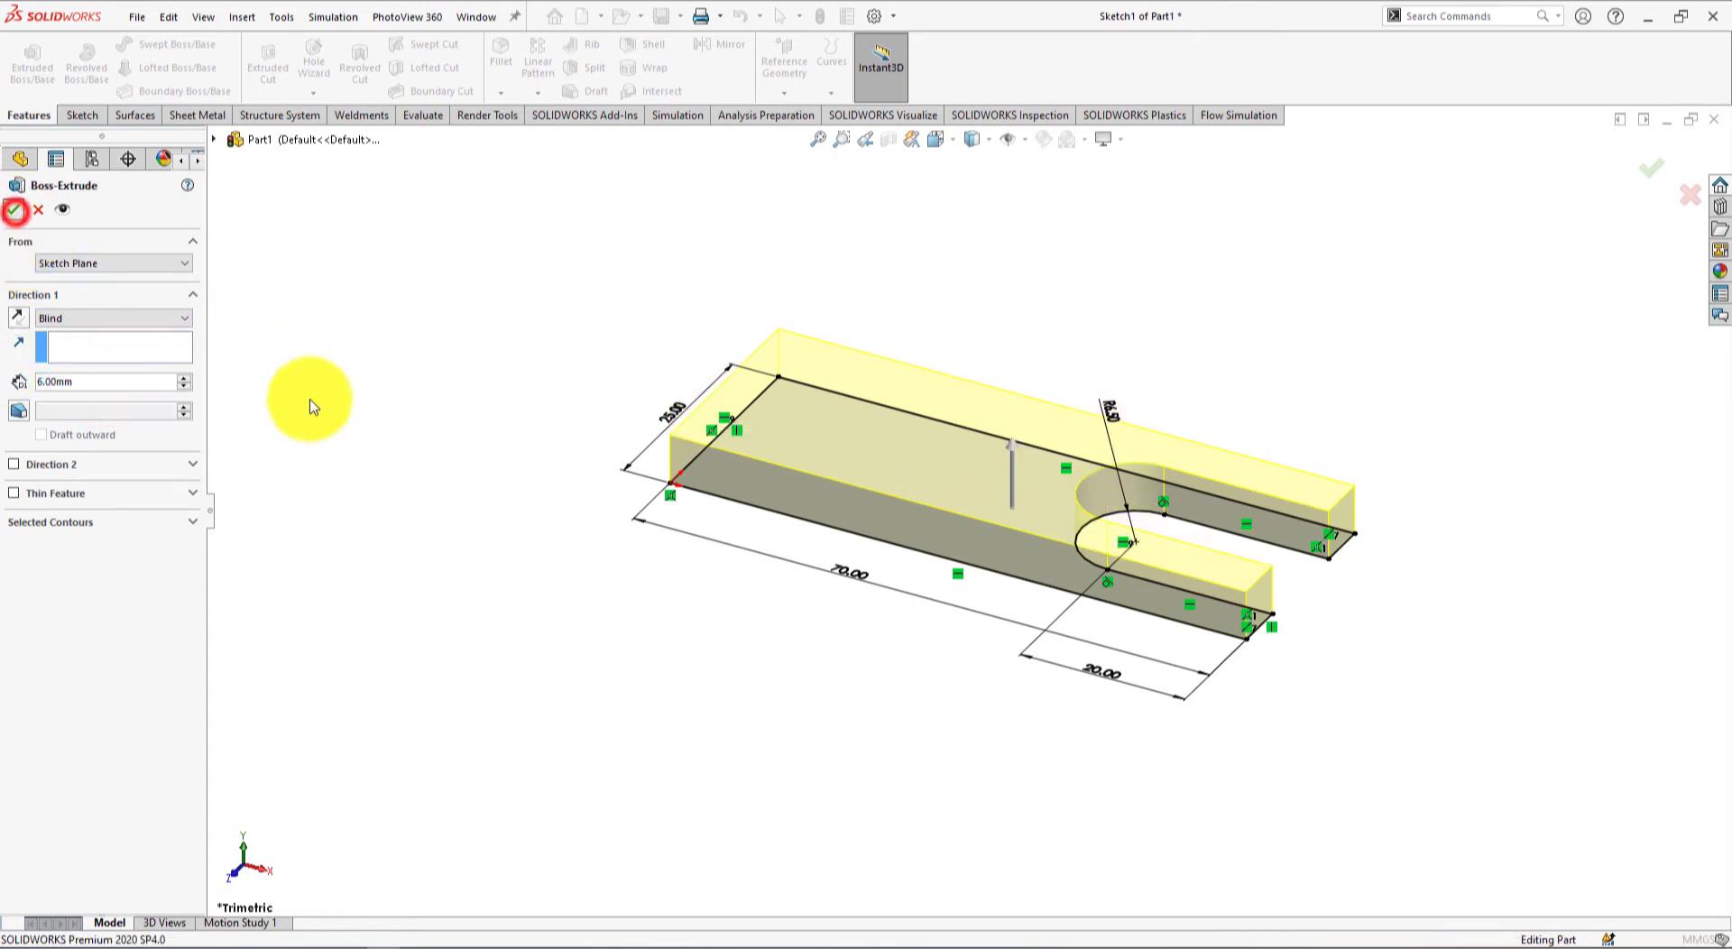
pyautogui.hotkey('alt', 'Tab')
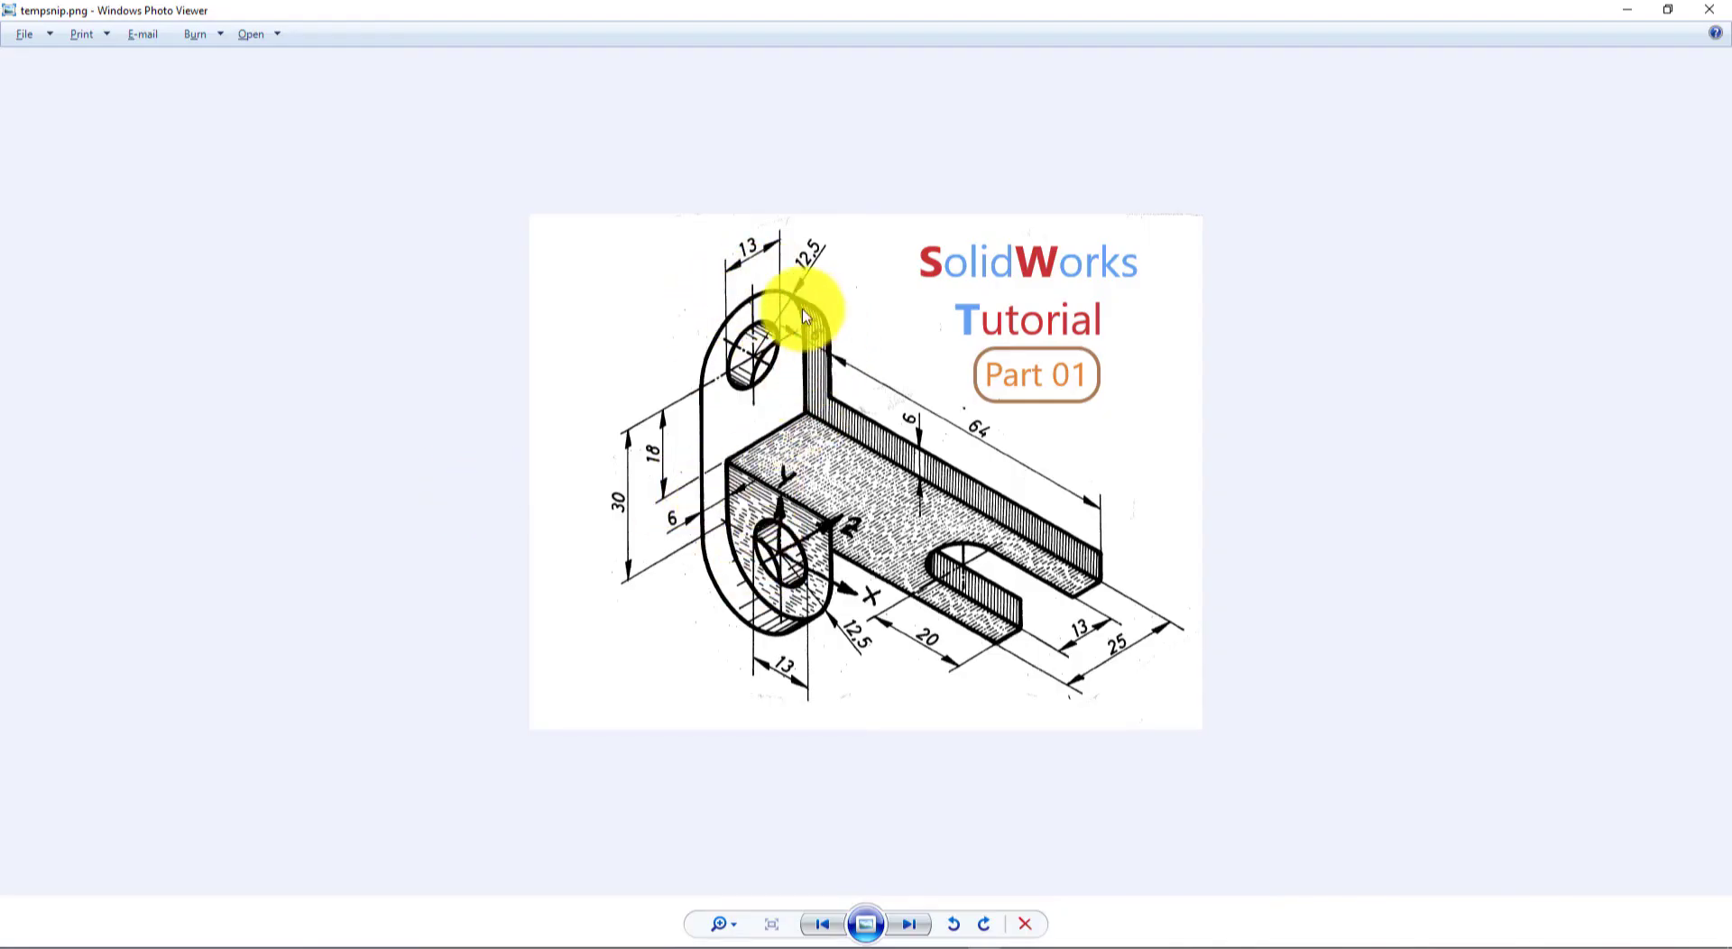
# Step: Open Sketch2 on the base plate's narrow end face, viewed Normal To
pyautogui.hotkey('alt', 'Tab')
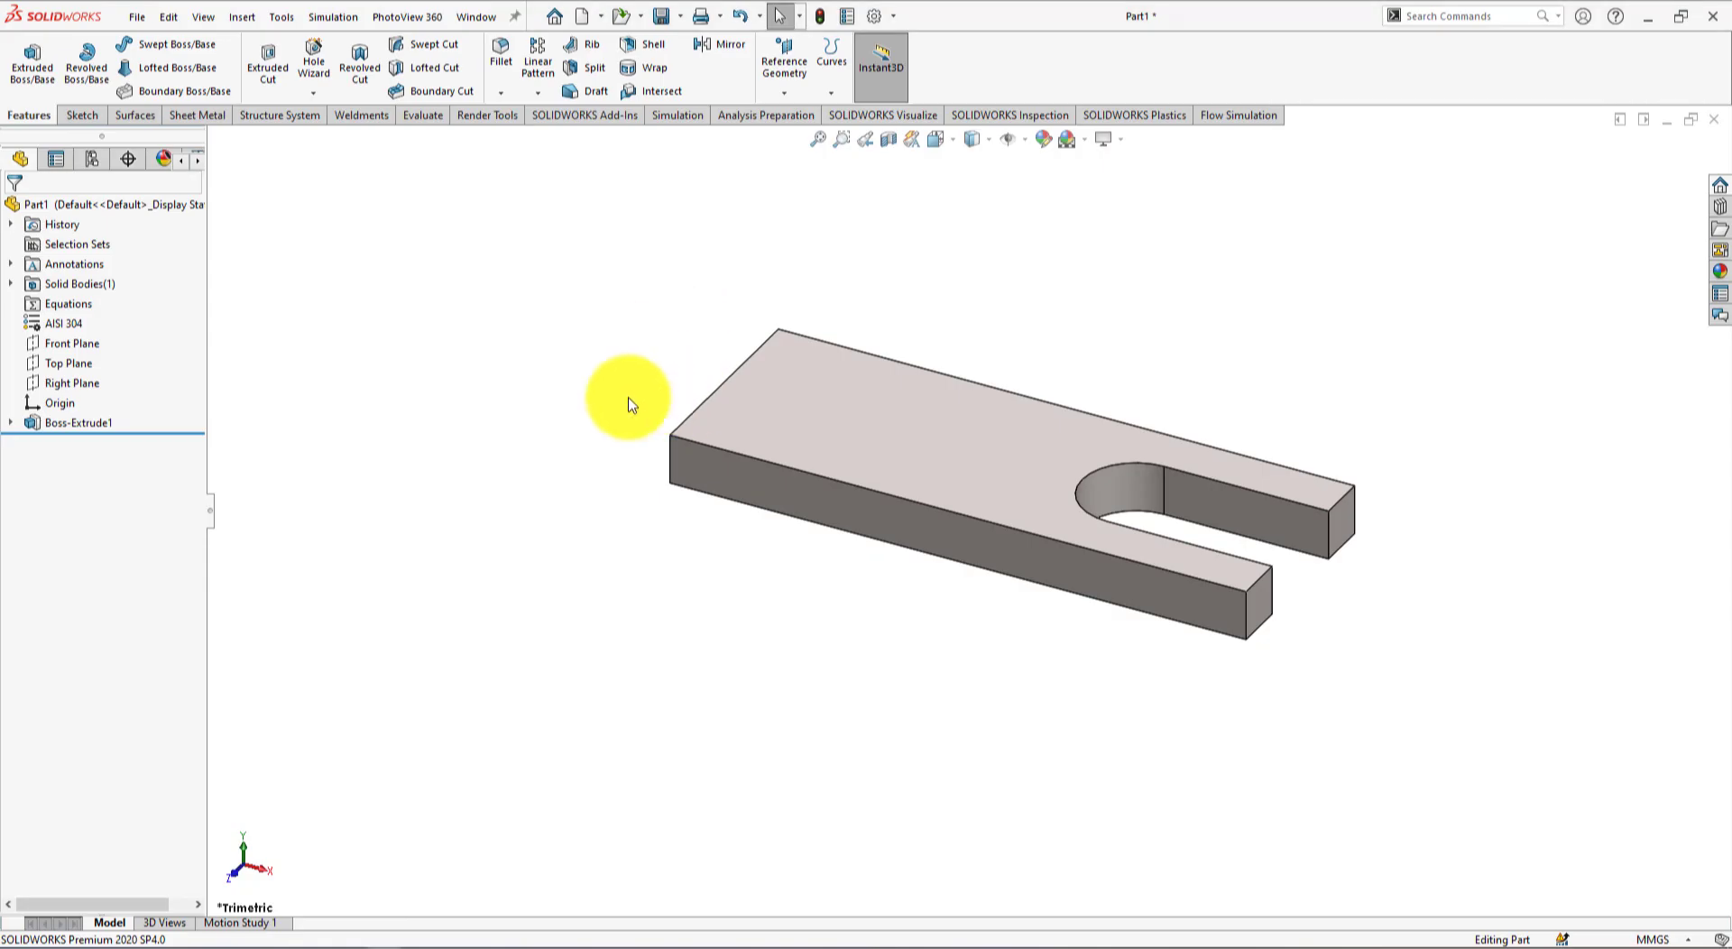
pyautogui.moveTo(619, 386); pyautogui.dragTo(785, 417, button='middle')
pyautogui.click(773, 417)
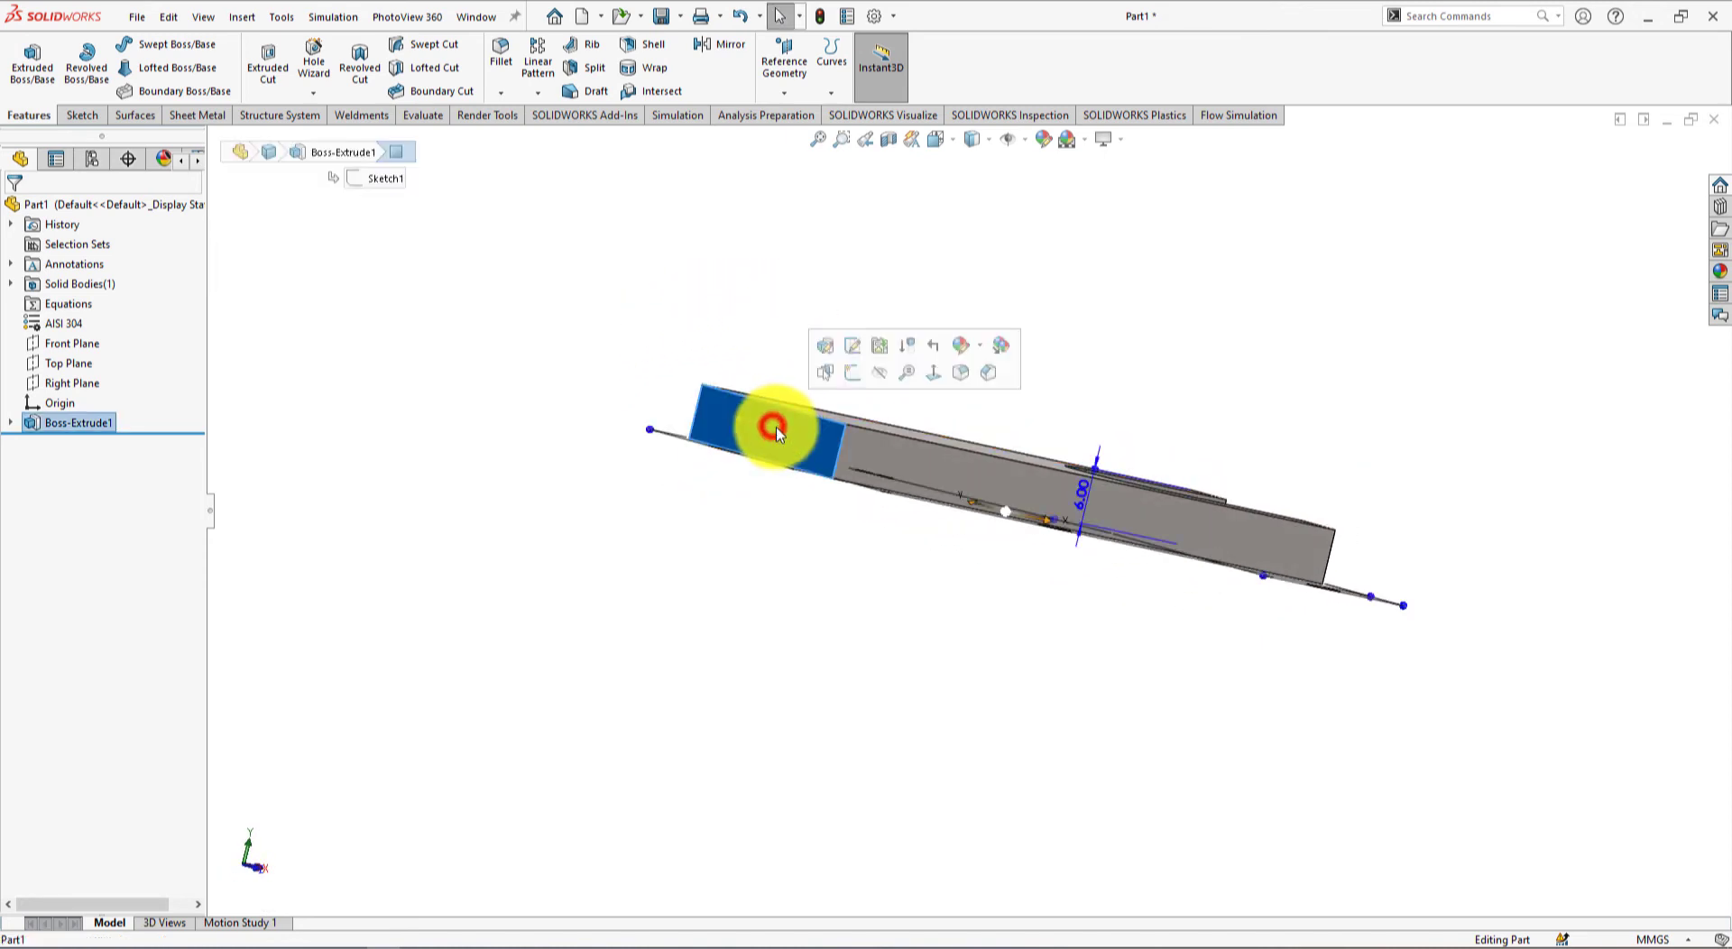
pyautogui.click(851, 370)
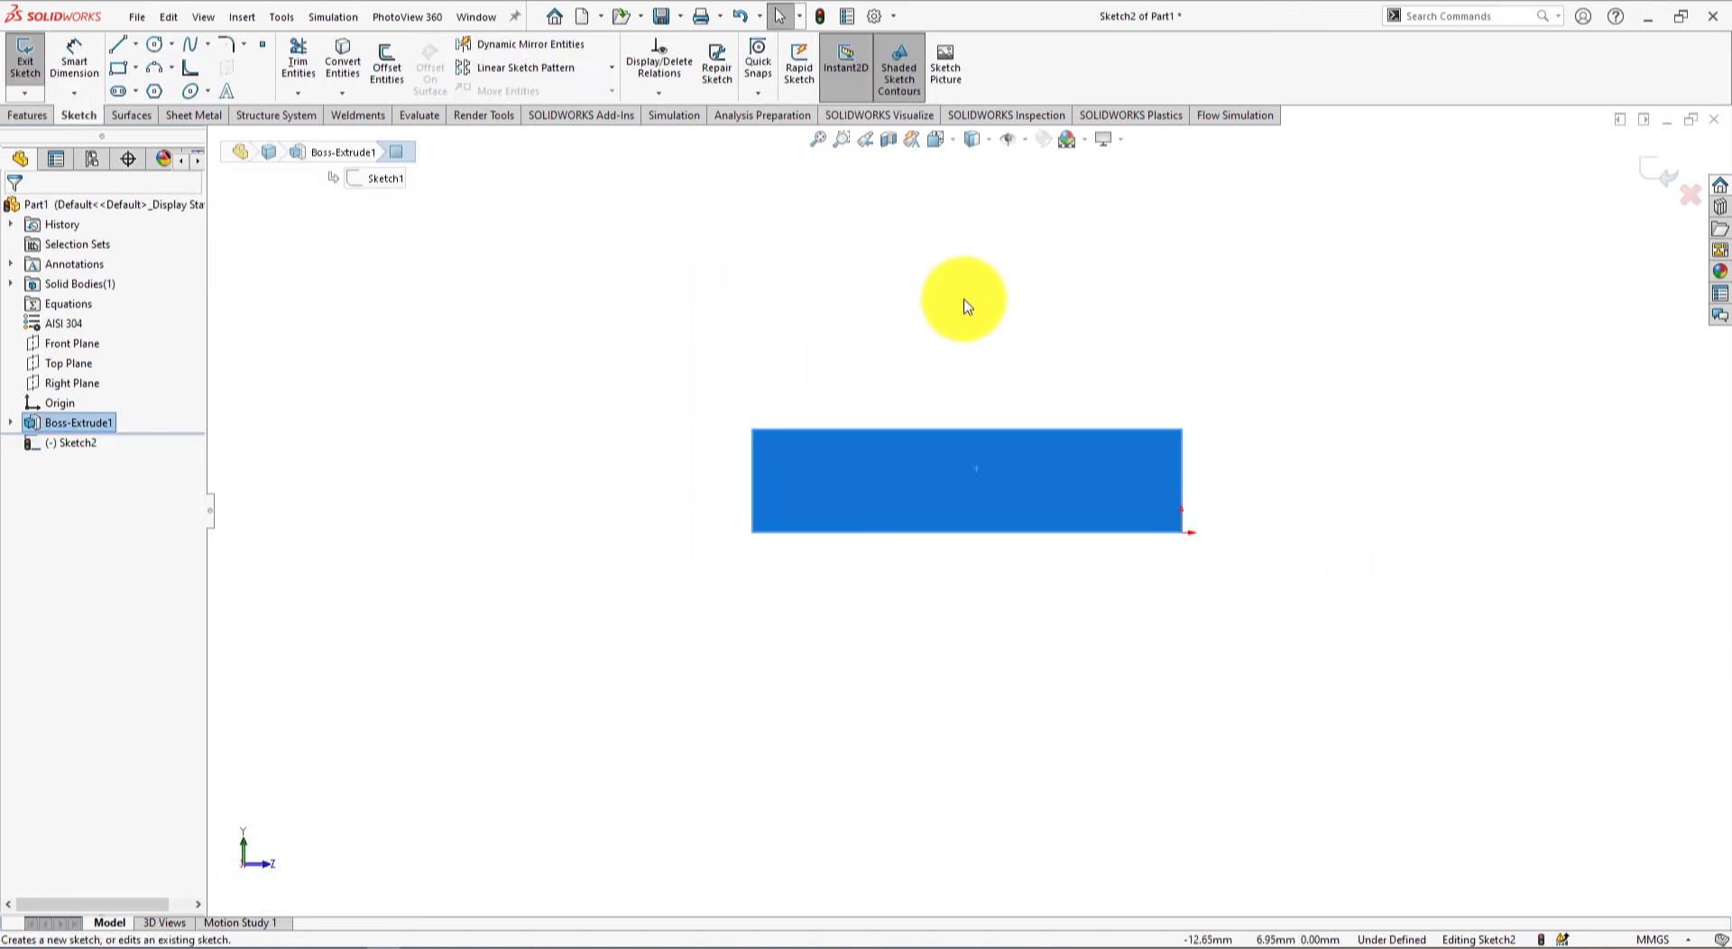
pyautogui.hotkey('alt', 'Tab')
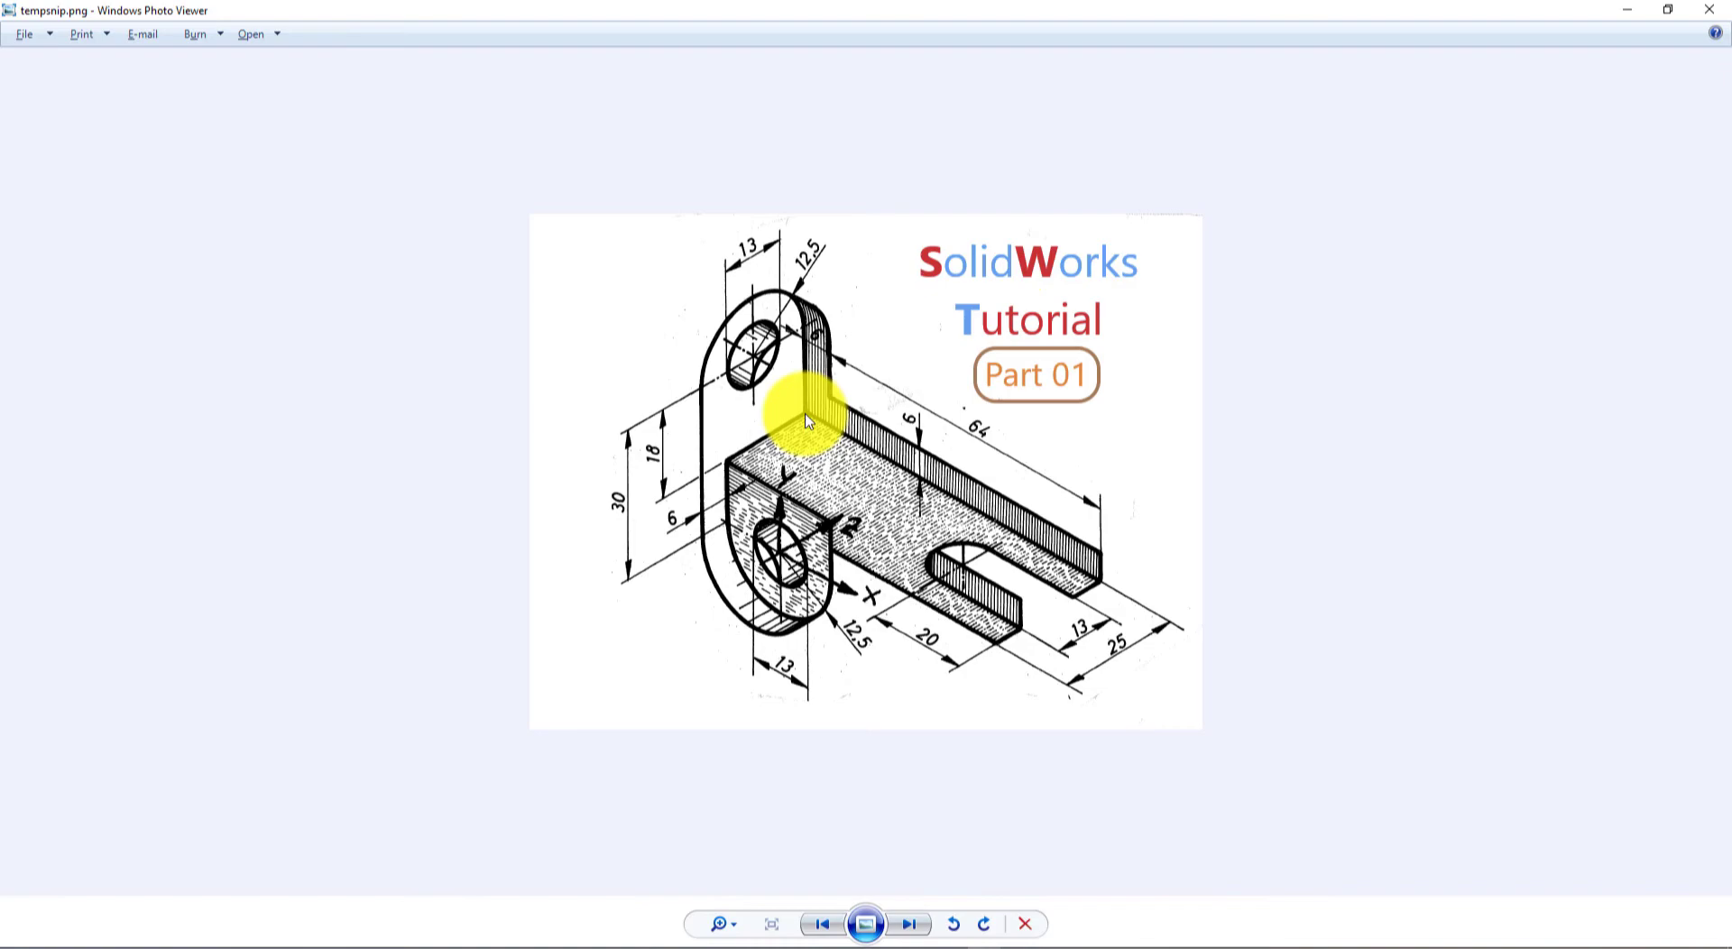
pyautogui.hotkey('alt', 'Tab')
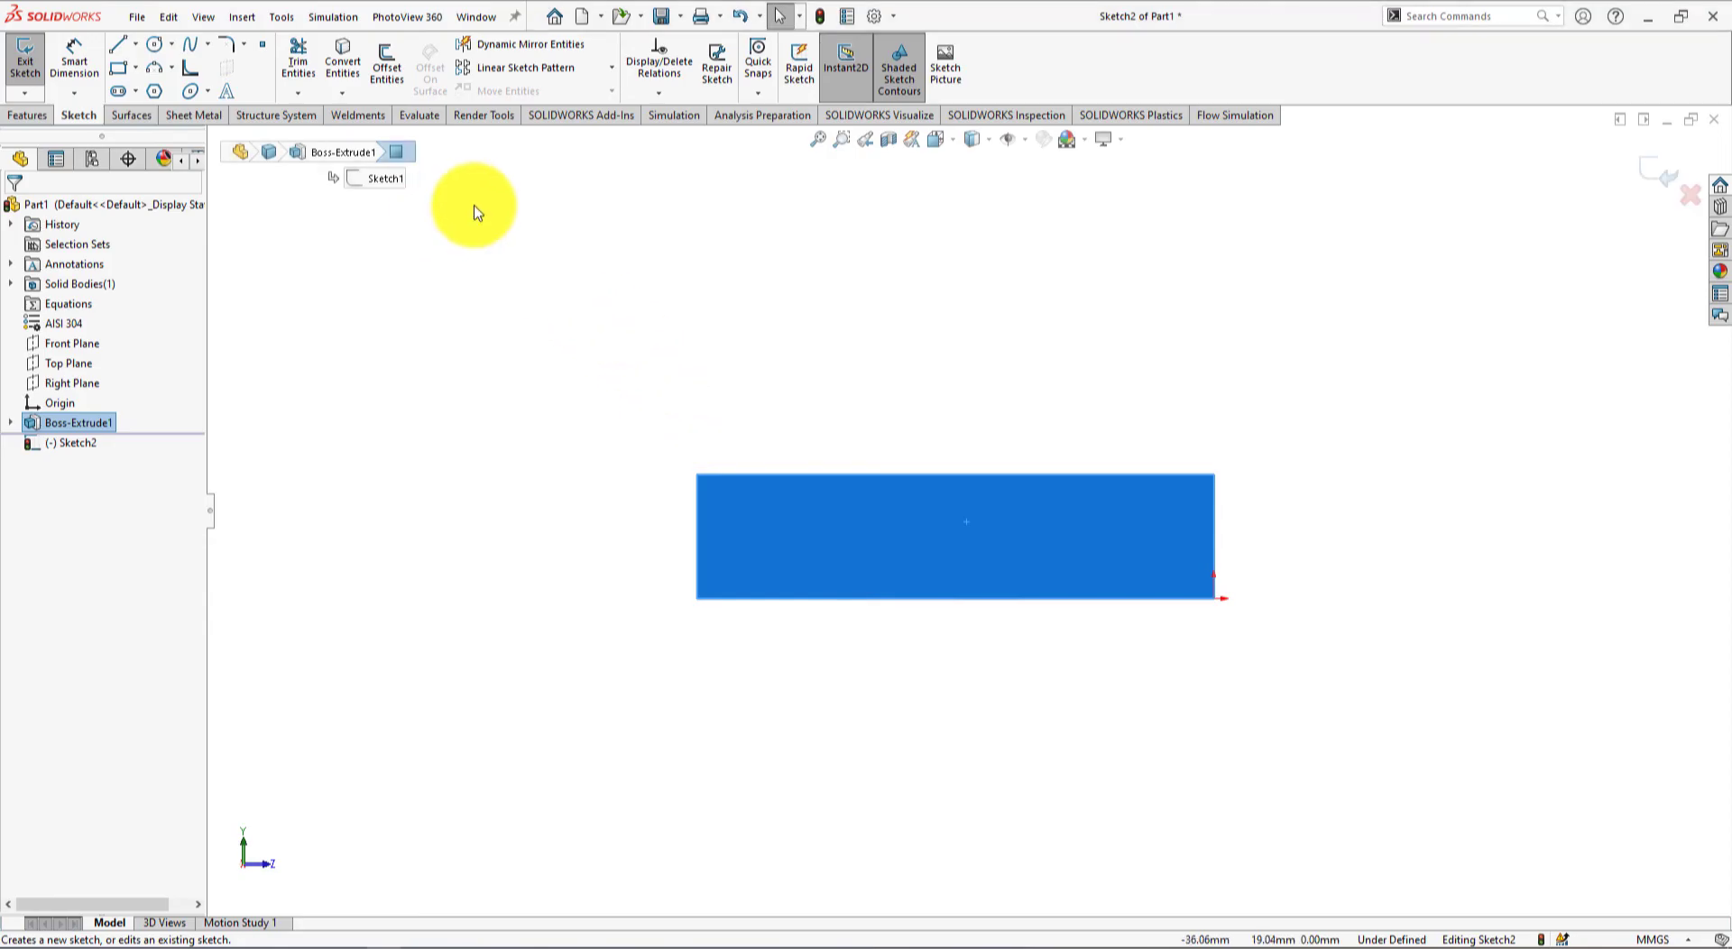
pyautogui.click(835, 274)
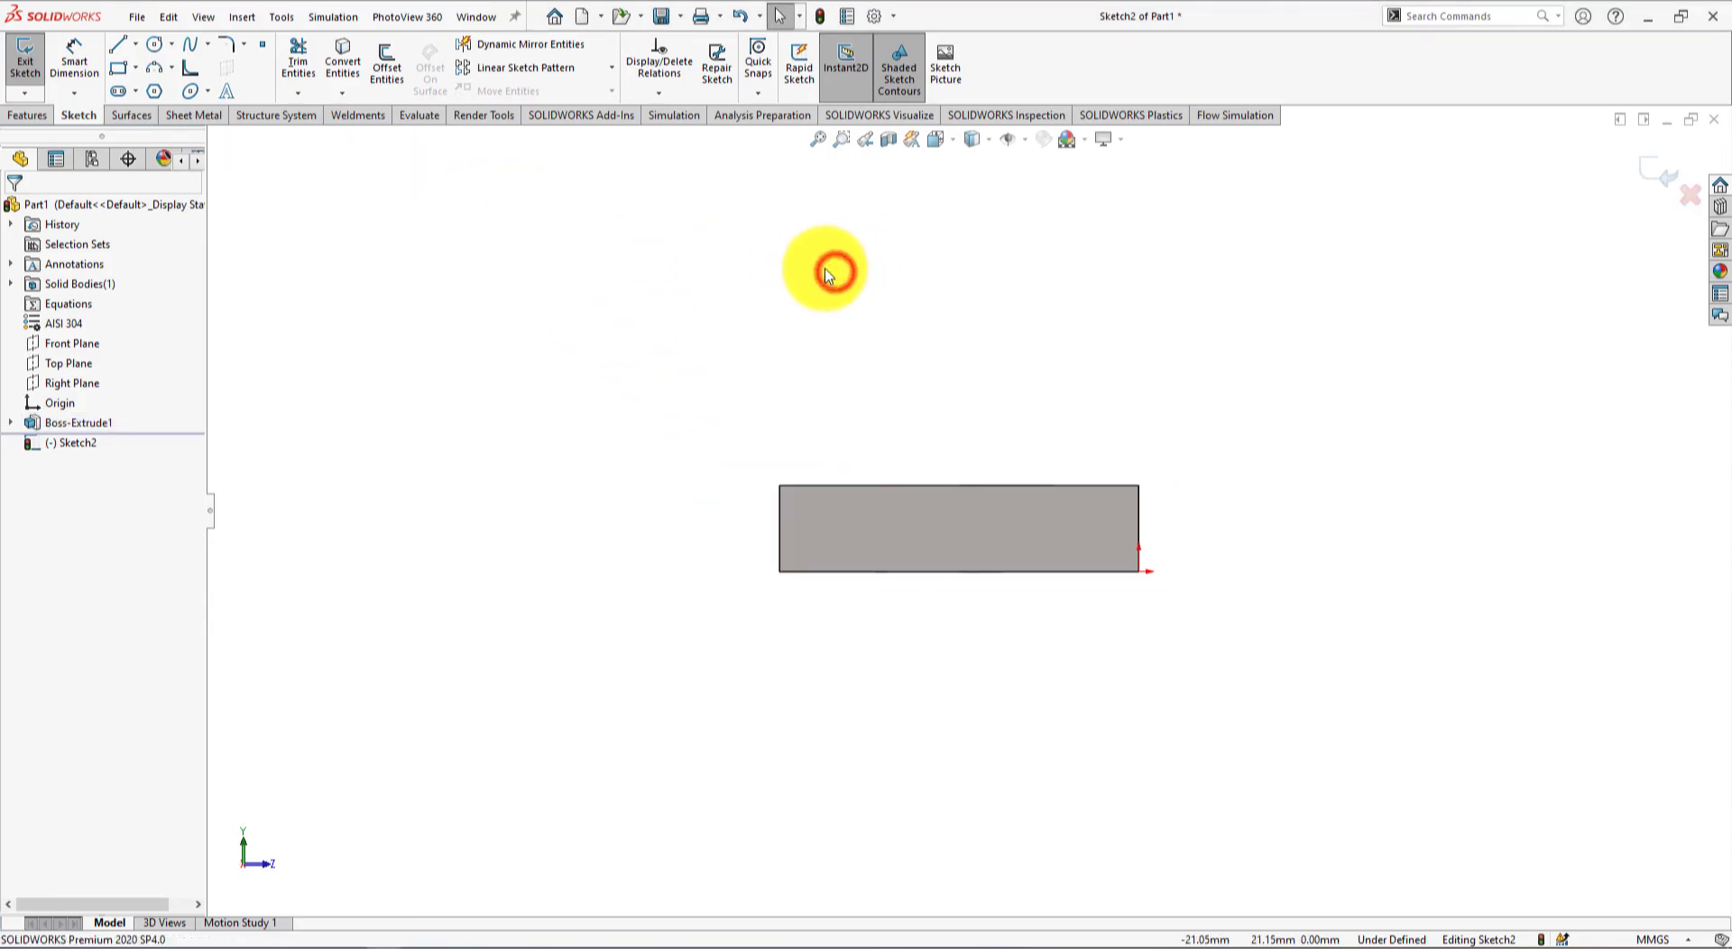
# Step: Draw the closed arch outline: two vertical sides, an R12.5 tangent-arc top, and a bottom line
pyautogui.click(117, 45)
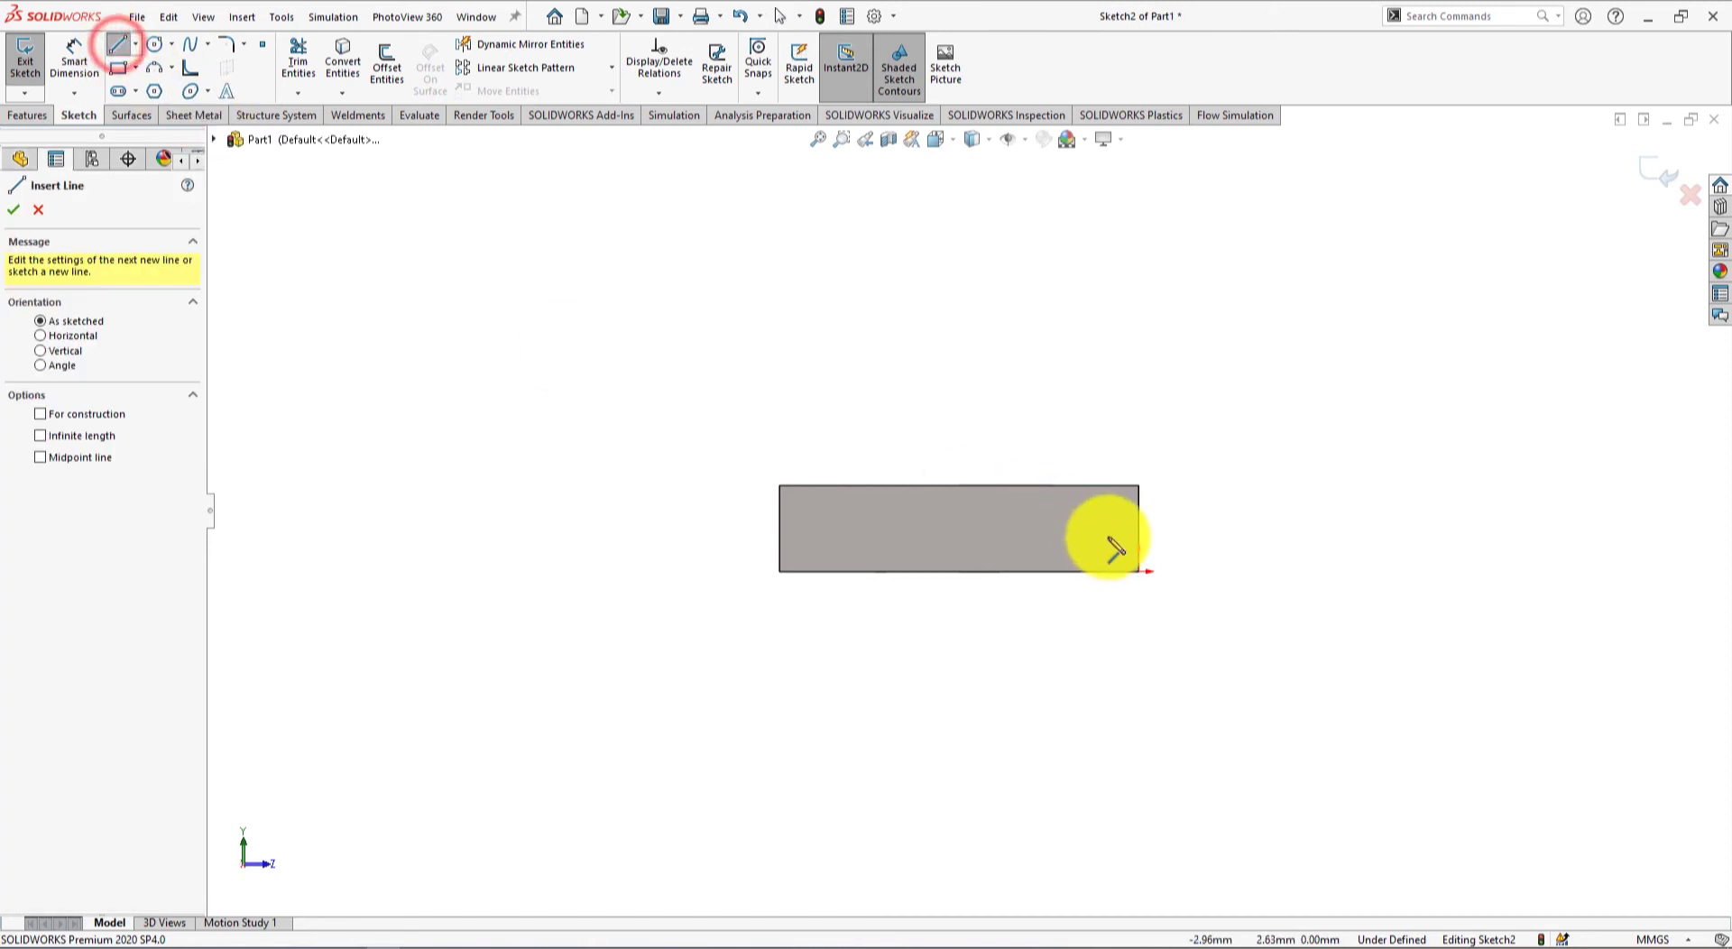
pyautogui.click(1139, 572)
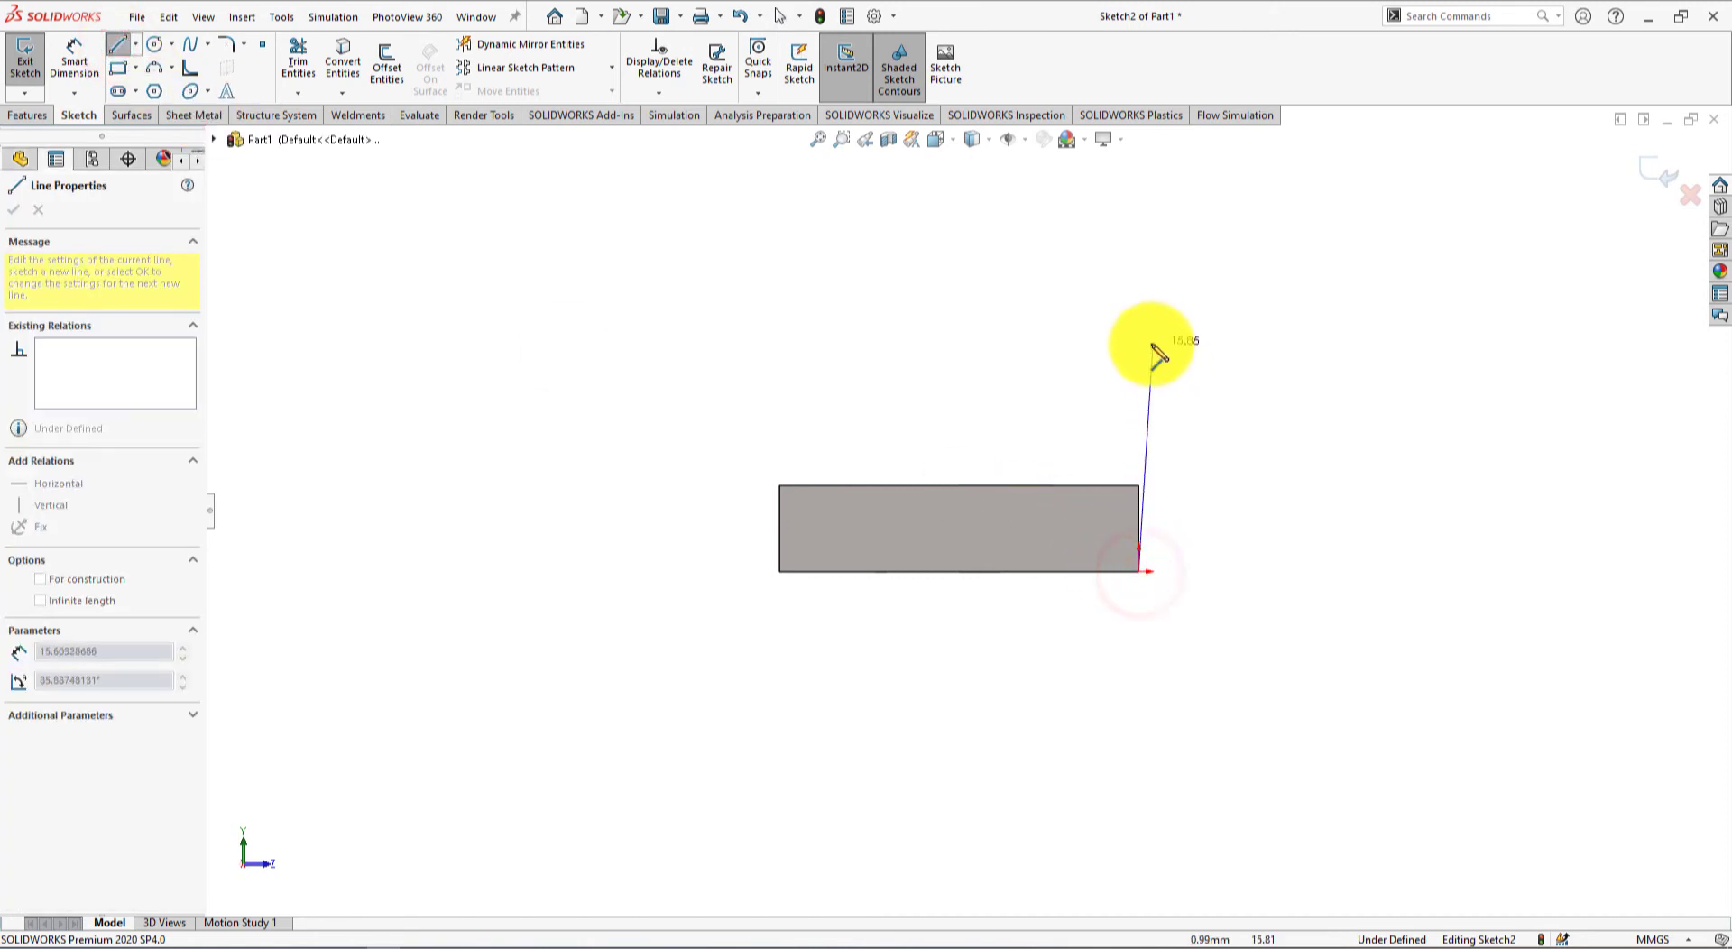
pyautogui.scroll(2, 1144, 325)
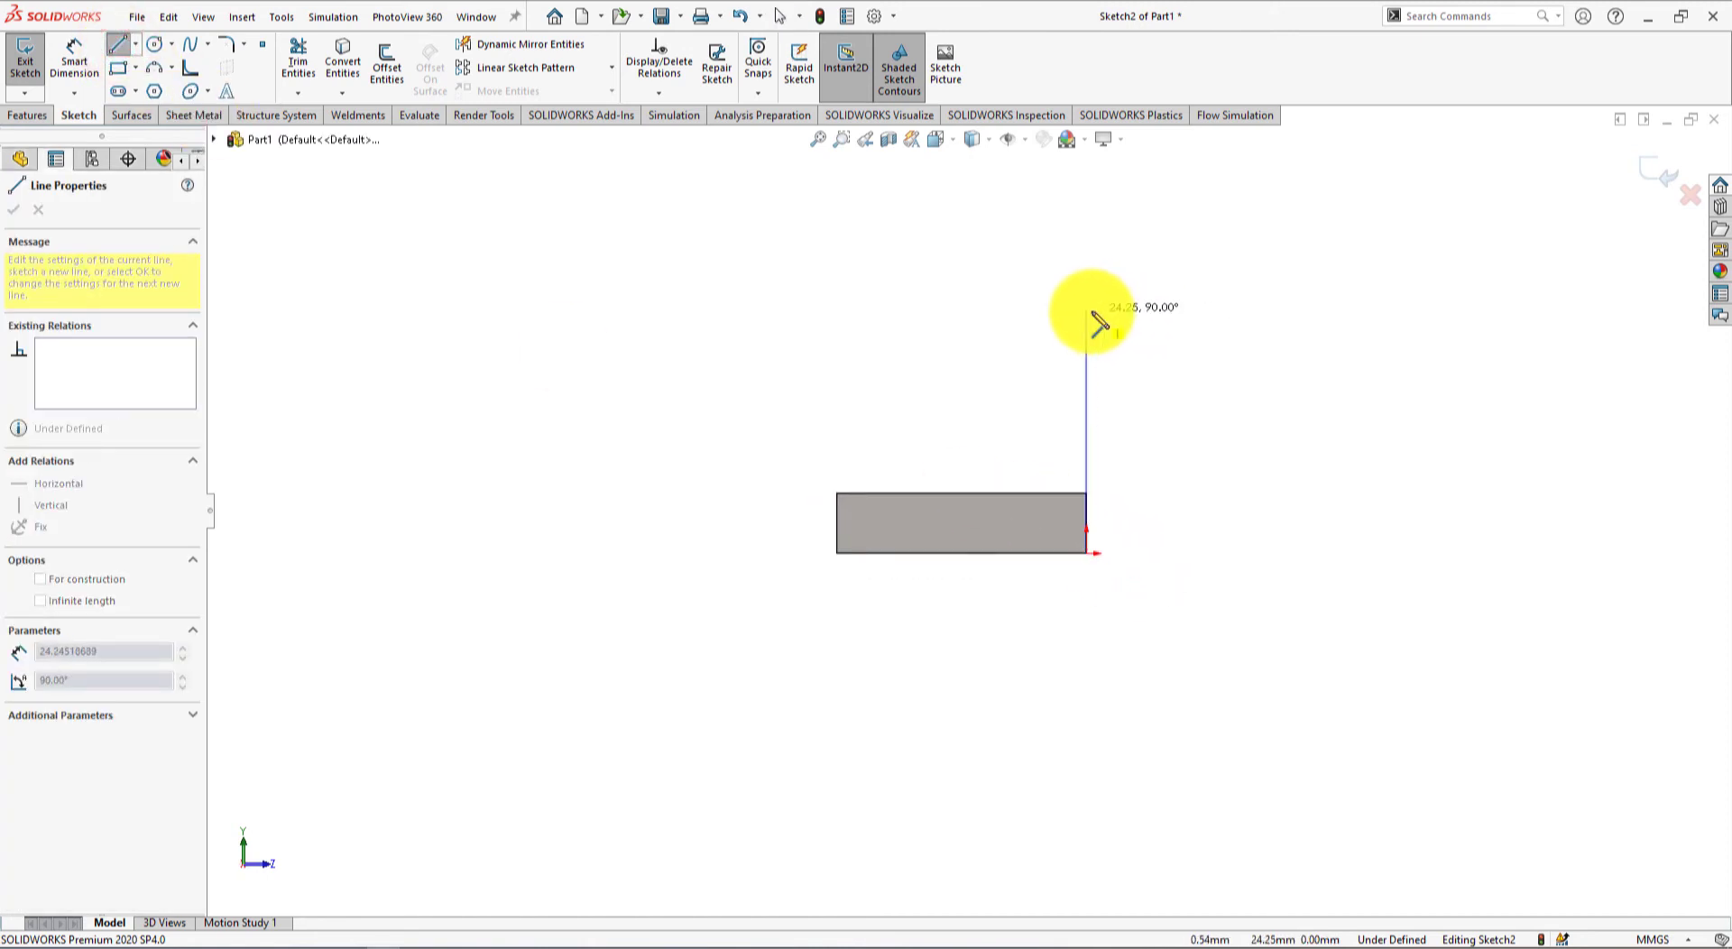
pyautogui.click(1086, 311)
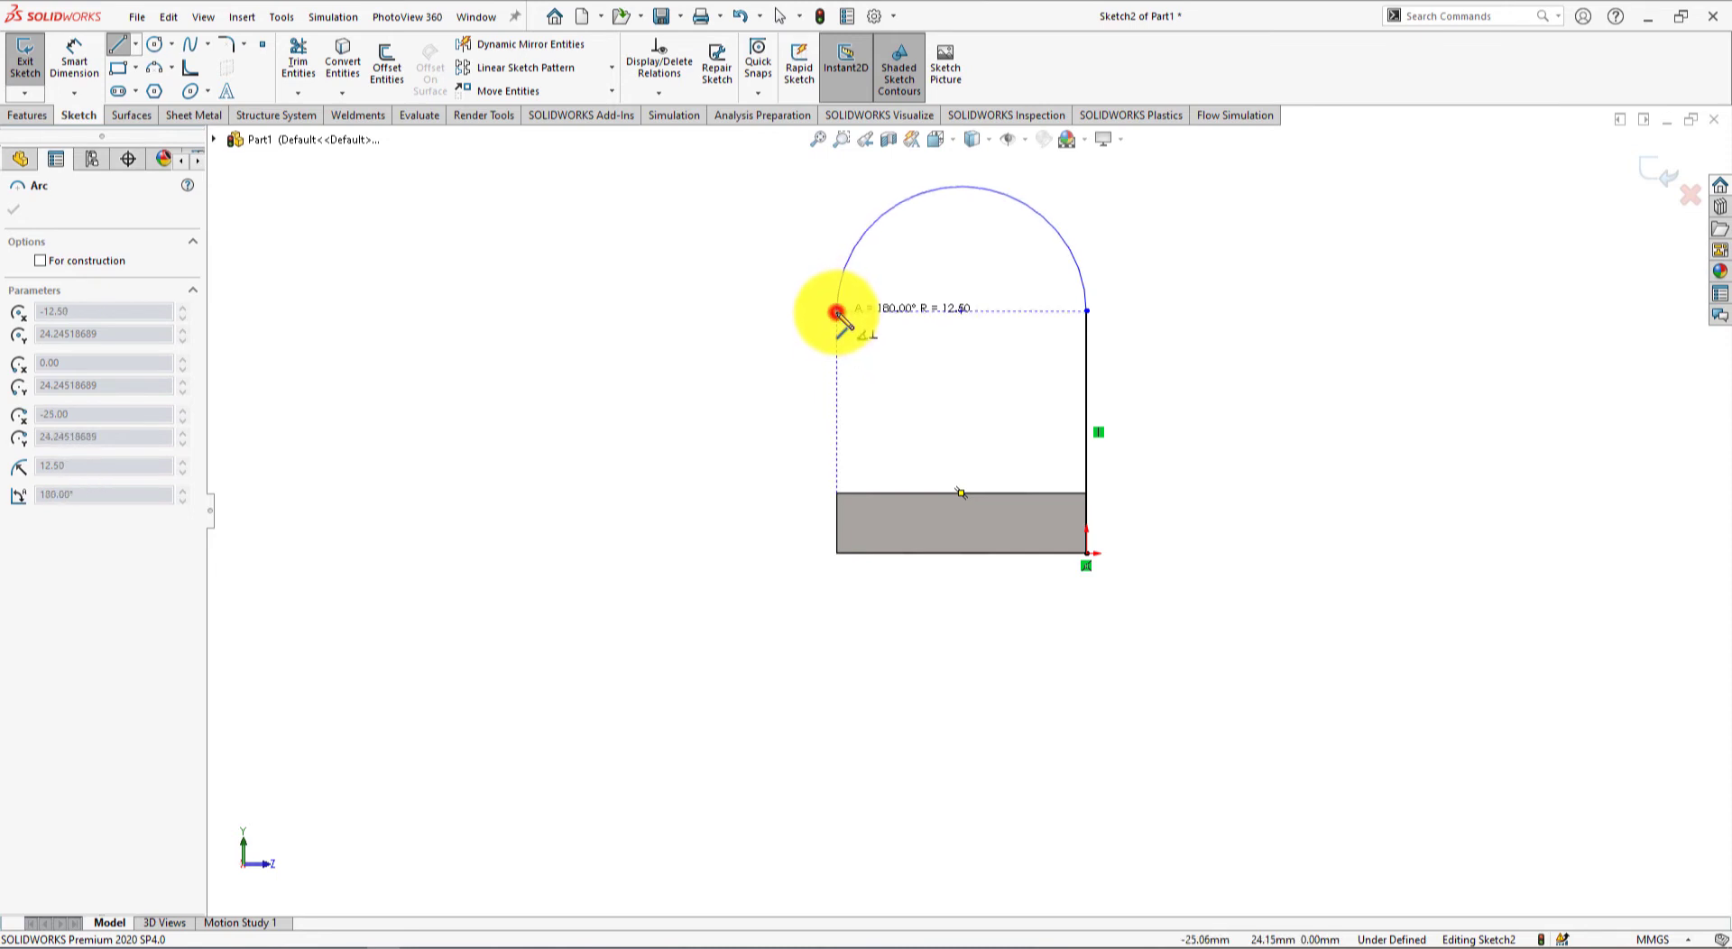
pyautogui.click(837, 312)
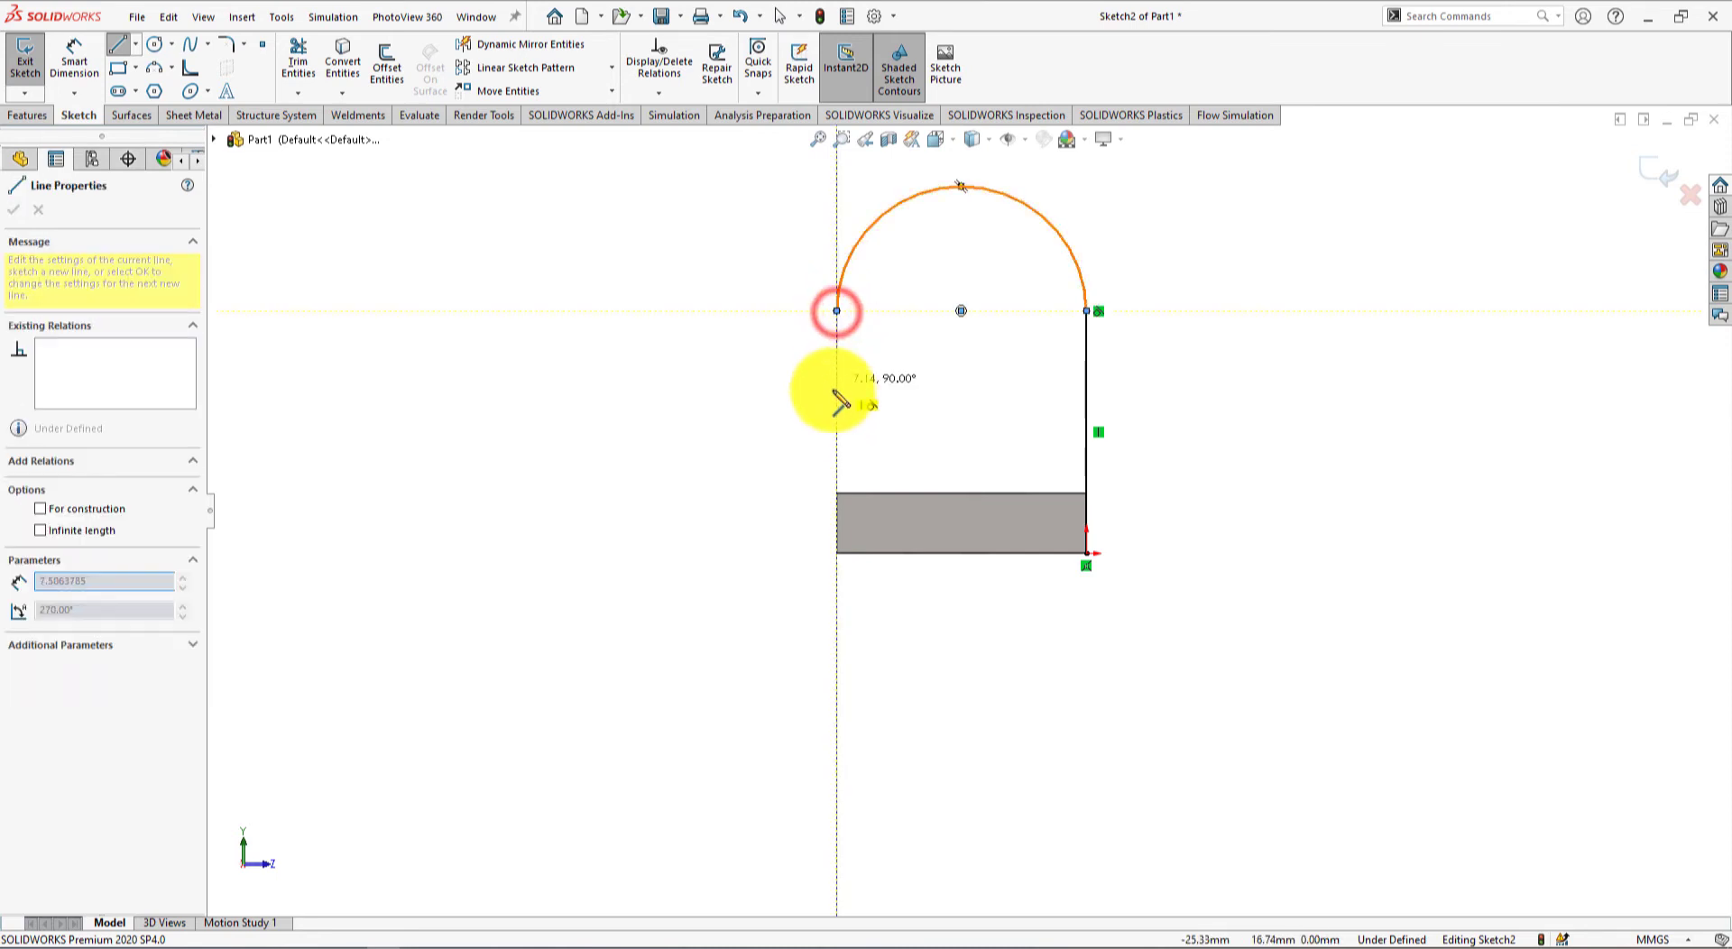
pyautogui.click(837, 553)
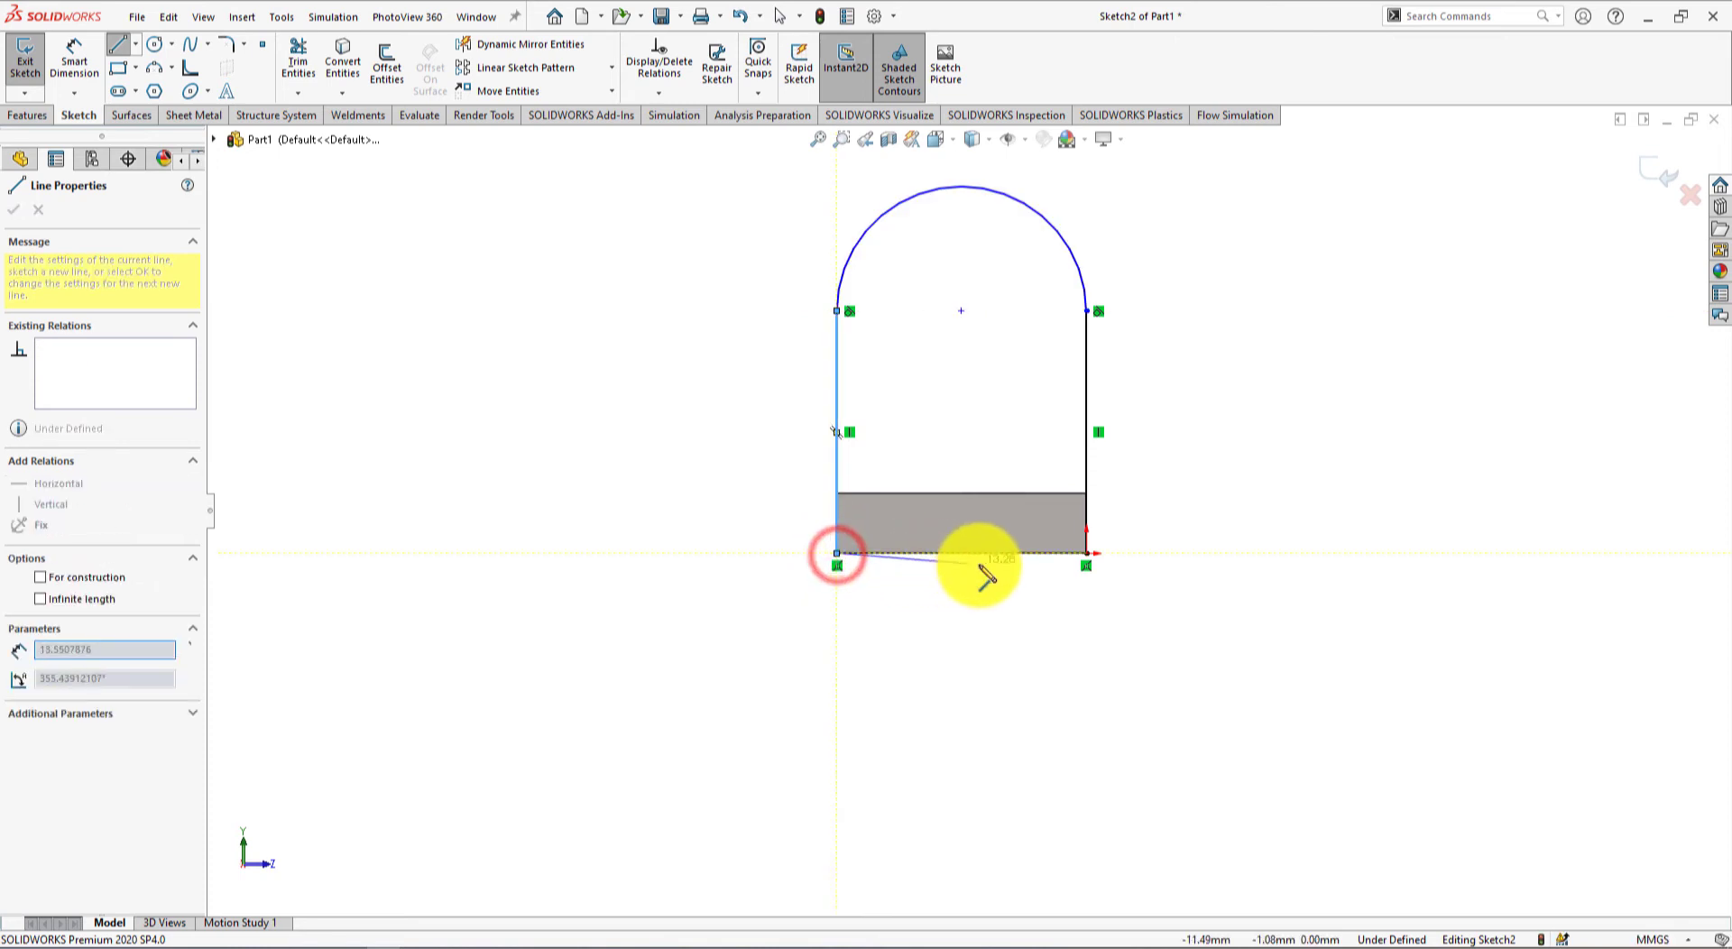
pyautogui.click(1085, 553)
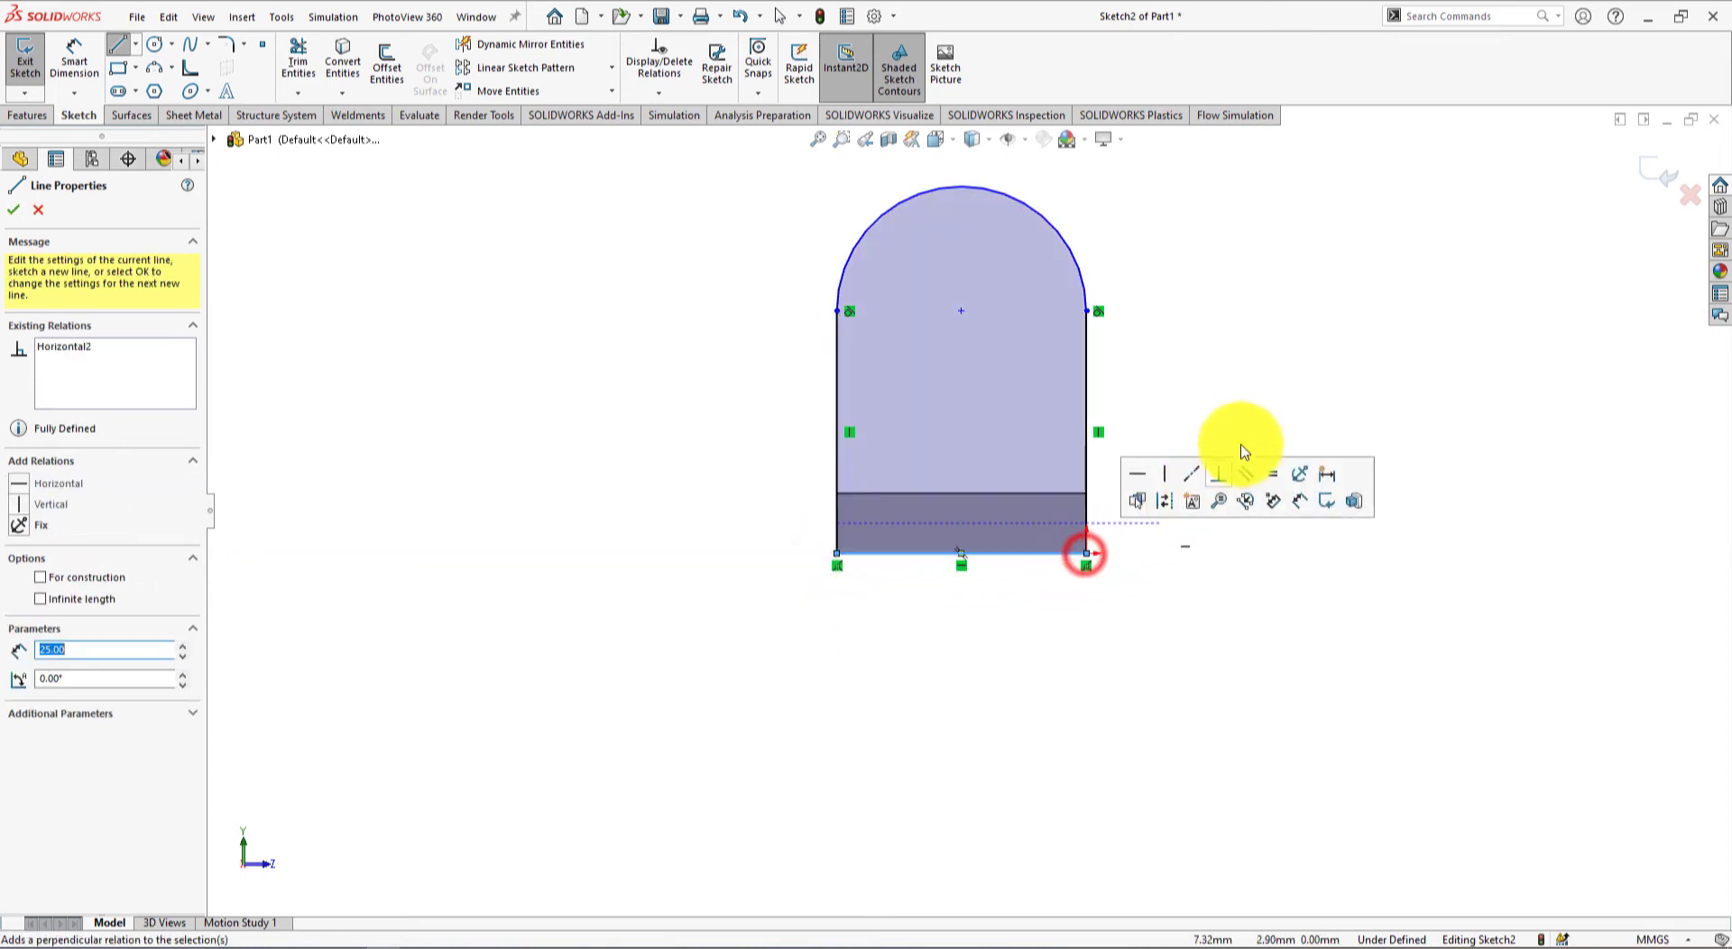
pyautogui.rightClick(1277, 369)
pyautogui.click(1318, 379)
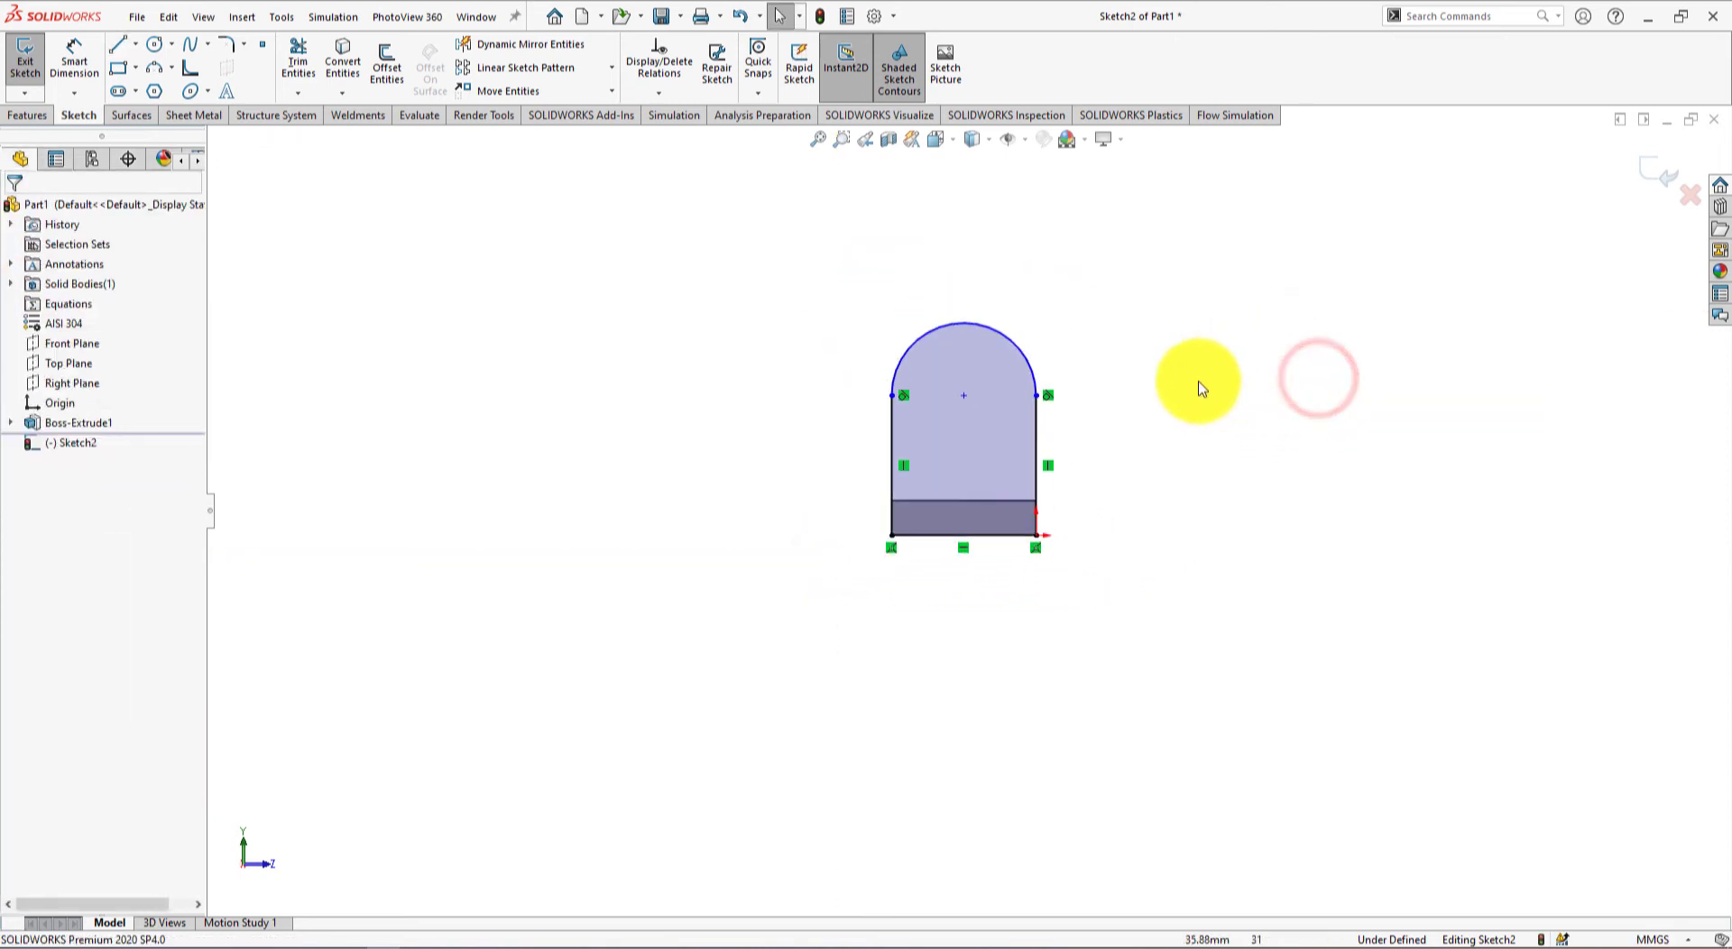
pyautogui.keyDown('ctrl'); pyautogui.moveTo(1198, 379); pyautogui.dragTo(1065, 467, button='middle'); pyautogui.keyUp('ctrl')
pyautogui.hotkey('alt', 'Tab')
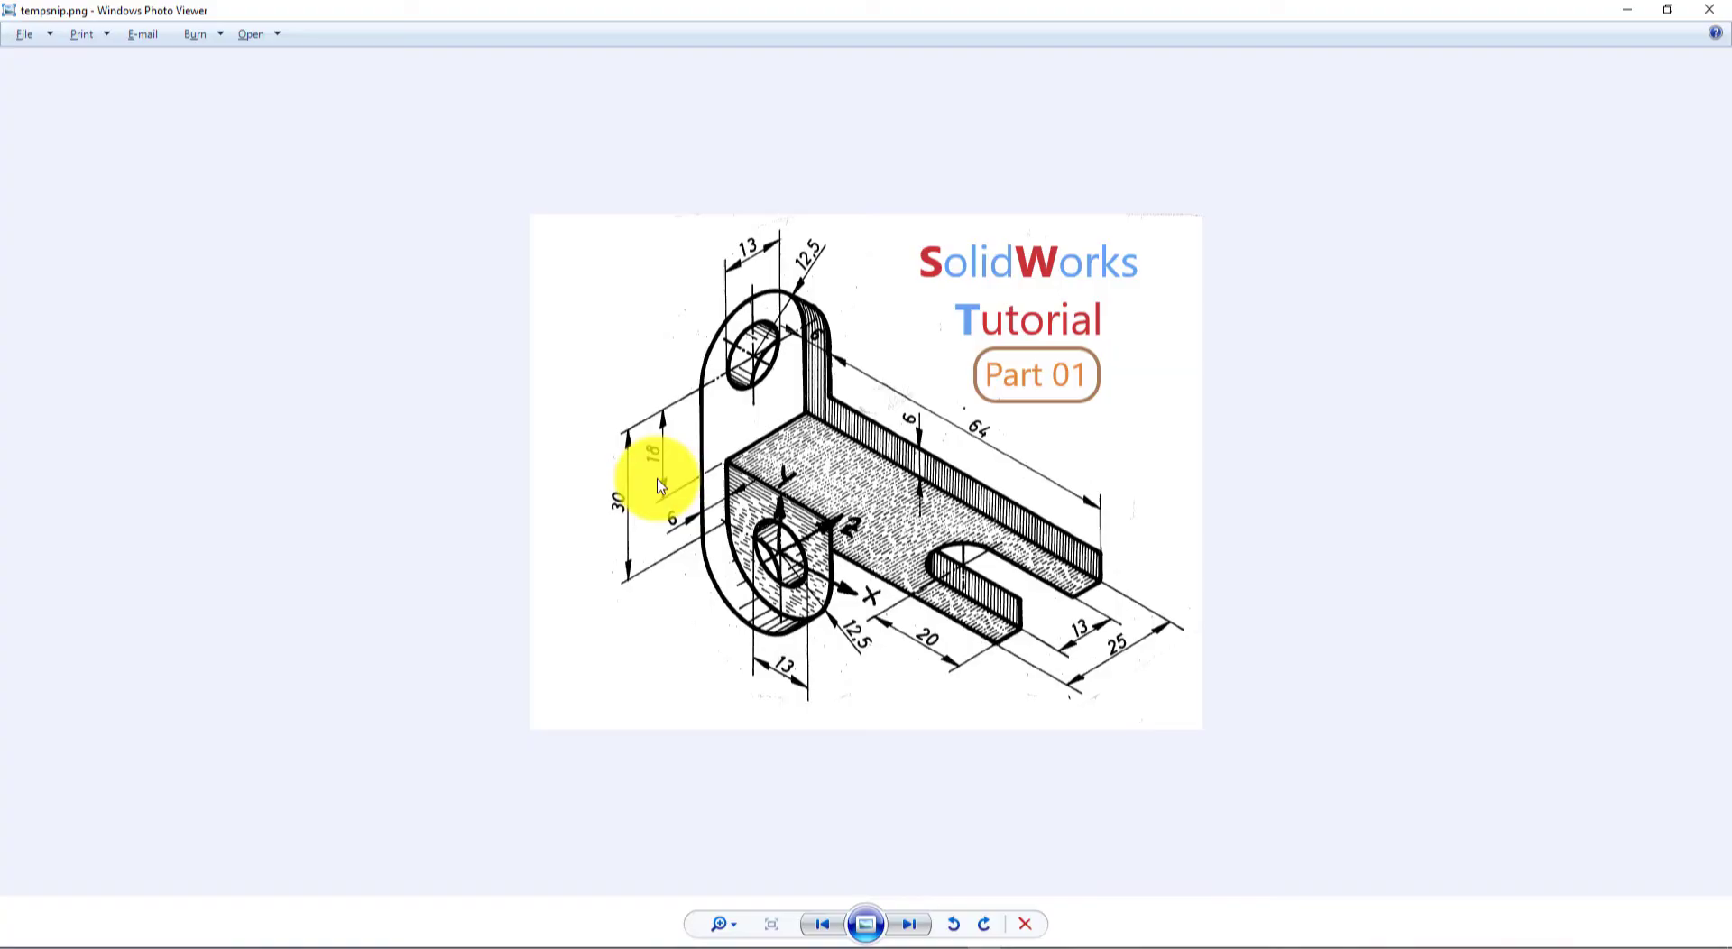
# Step: Dimension the lug's left side line to an 18 mm height, fully defining Sketch2
pyautogui.hotkey('alt', 'Tab')
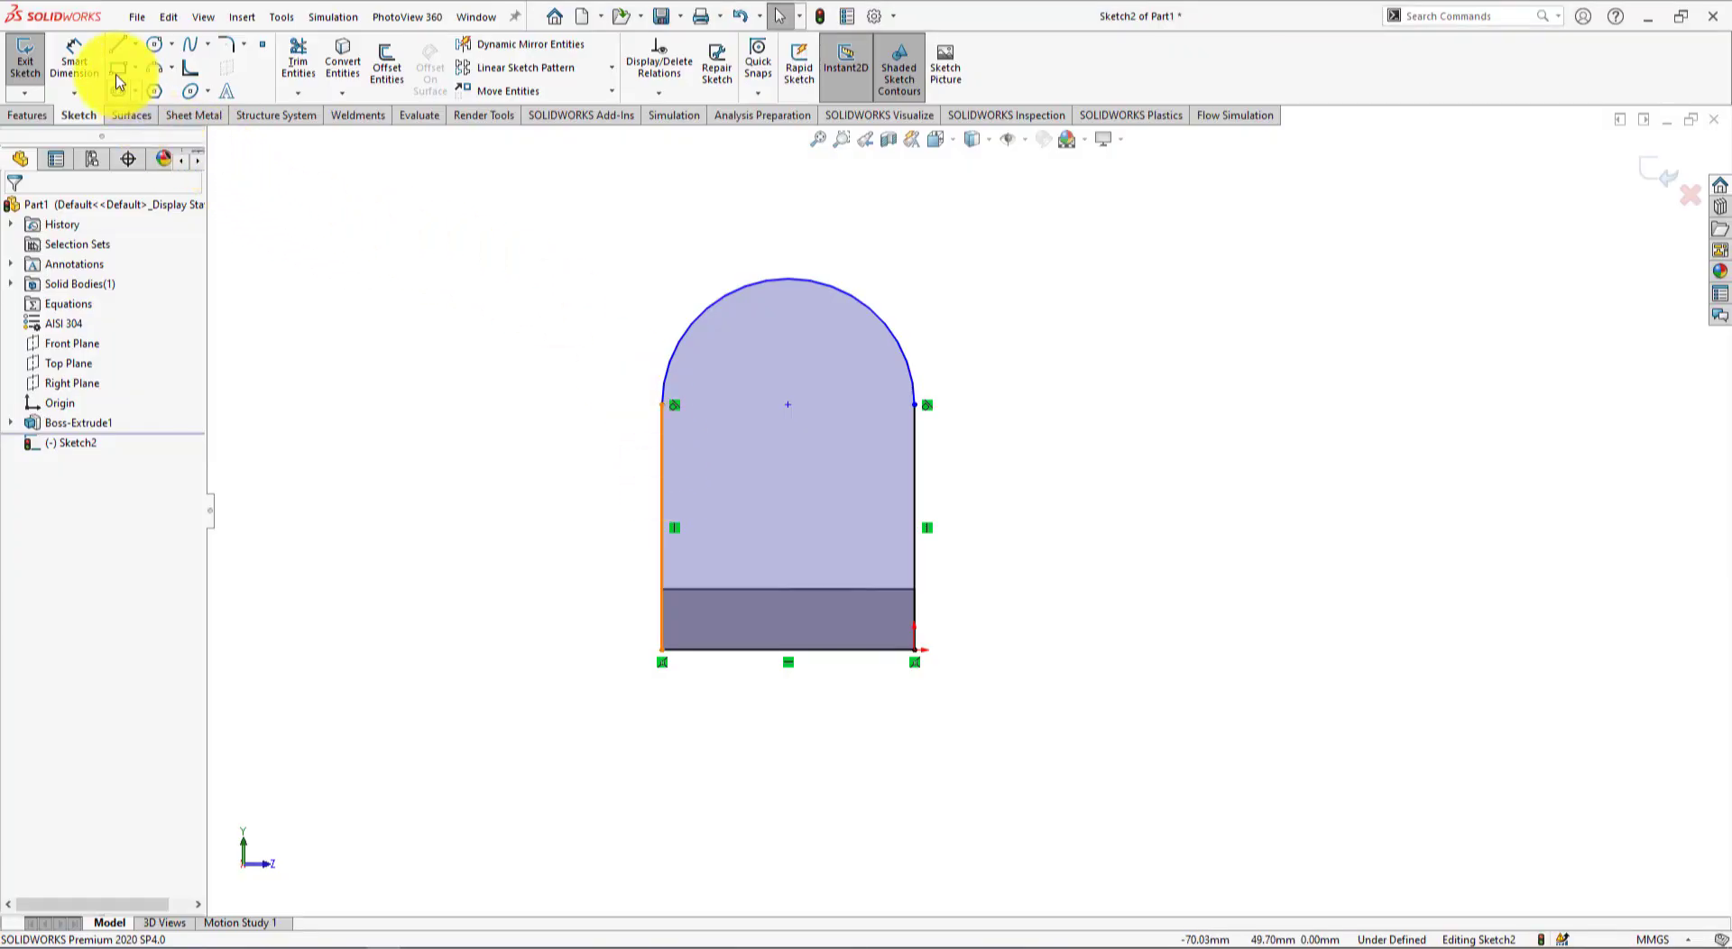
pyautogui.click(72, 52)
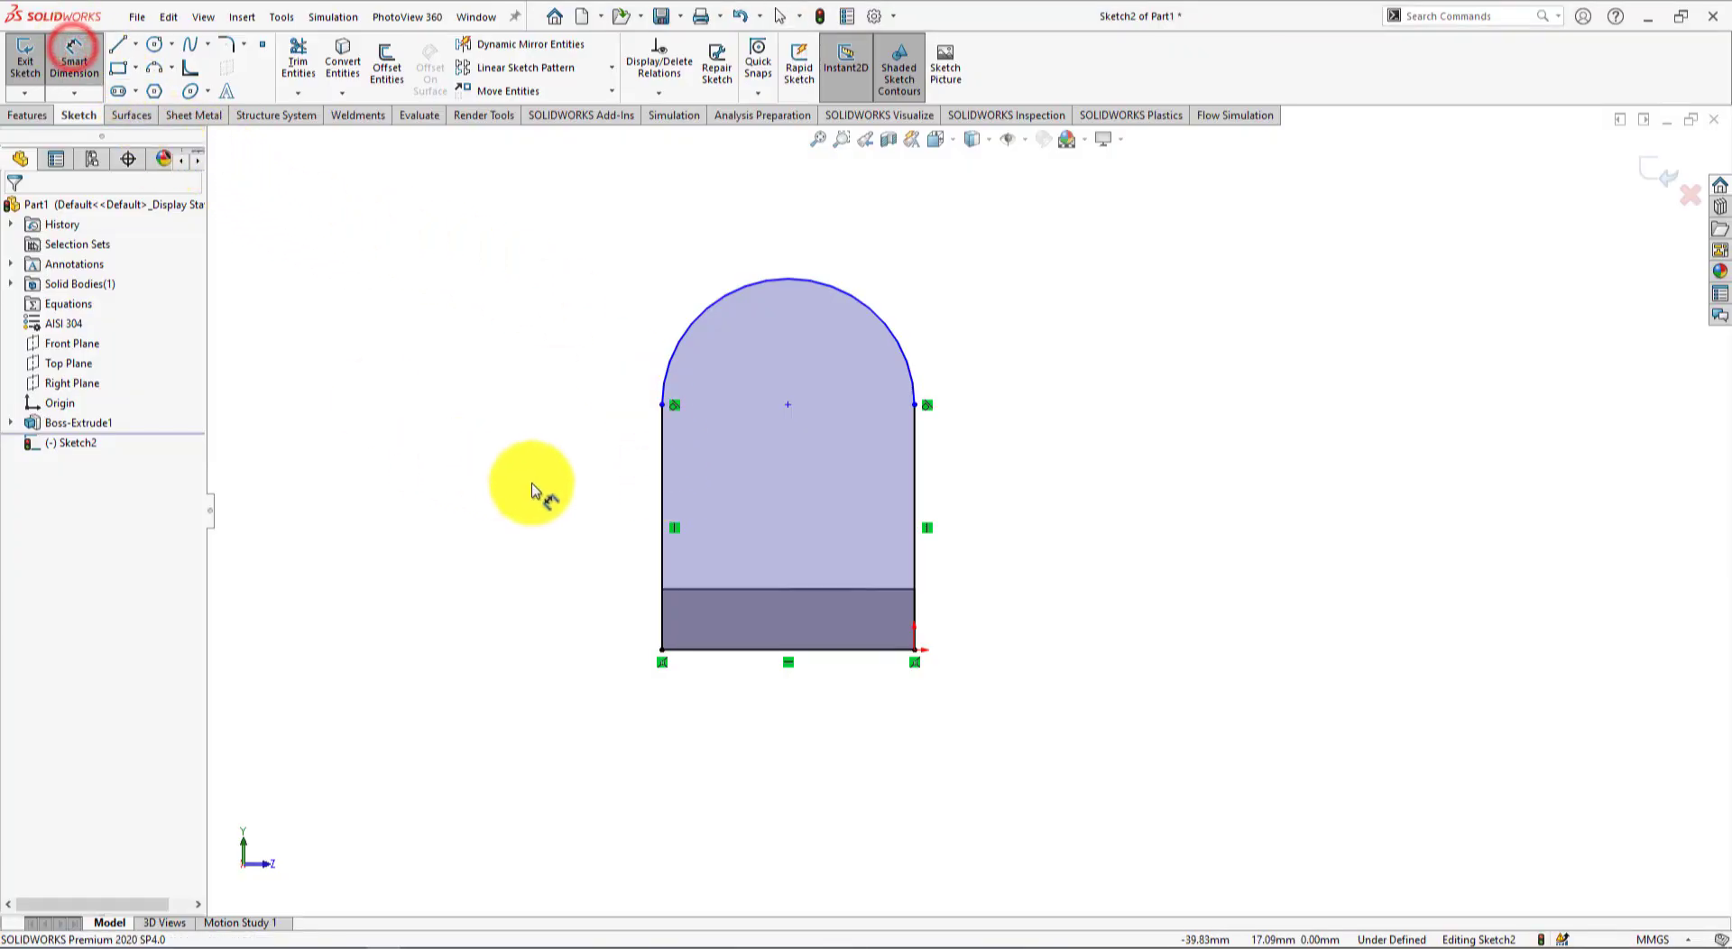
pyautogui.click(663, 552)
pyautogui.click(560, 525)
pyautogui.write('18')
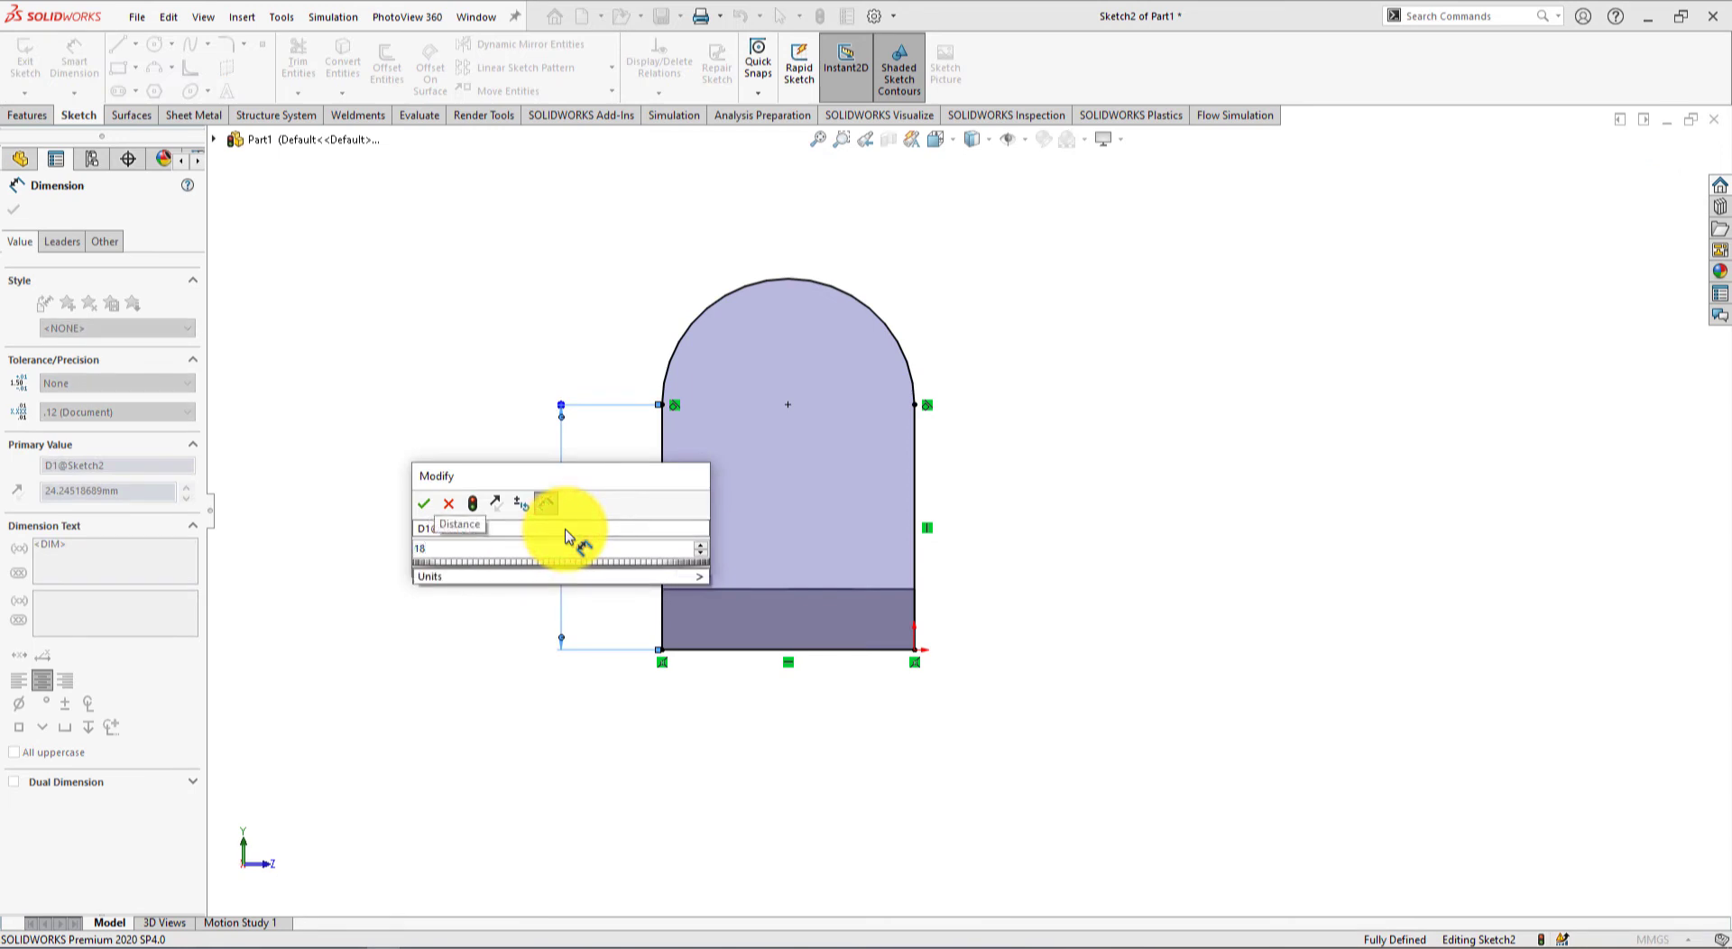
pyautogui.press('Return')
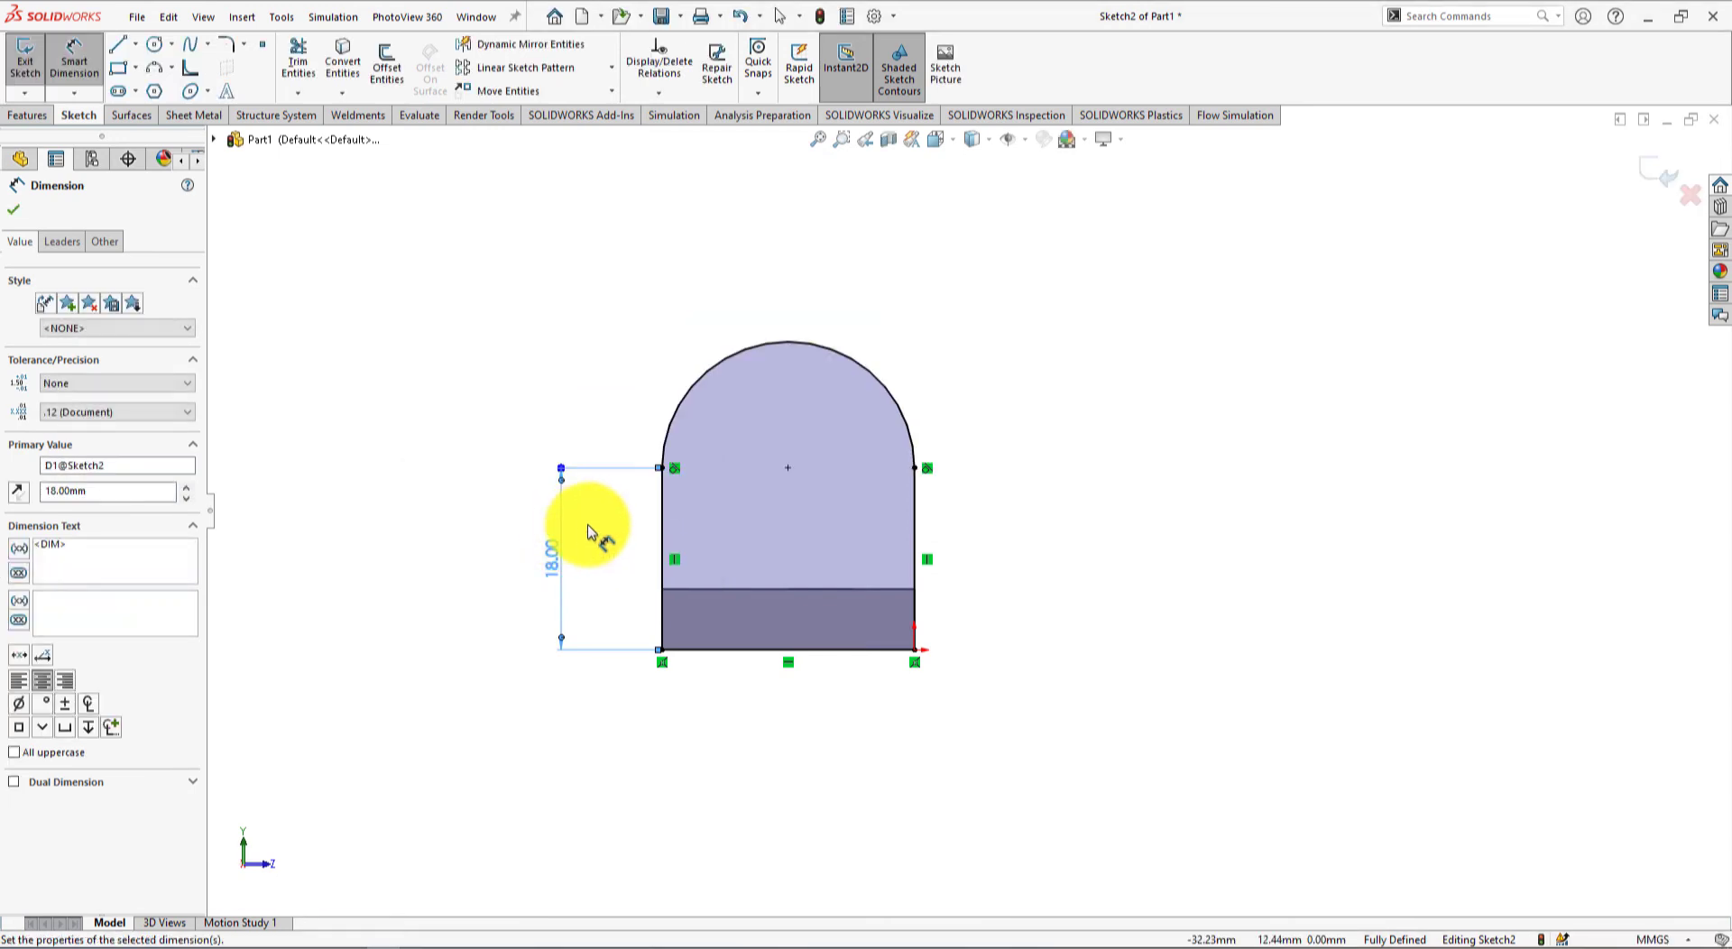
pyautogui.click(14, 214)
# Step: Orbit beside the base plate, compare with the reference drawing, and start the Circle tool
pyautogui.moveTo(472, 495)
pyautogui.mouseDown(button='middle')
pyautogui.moveTo(541, 479)
pyautogui.moveTo(421, 494)
pyautogui.mouseUp(button='middle')
pyautogui.hotkey('alt', 'Tab')
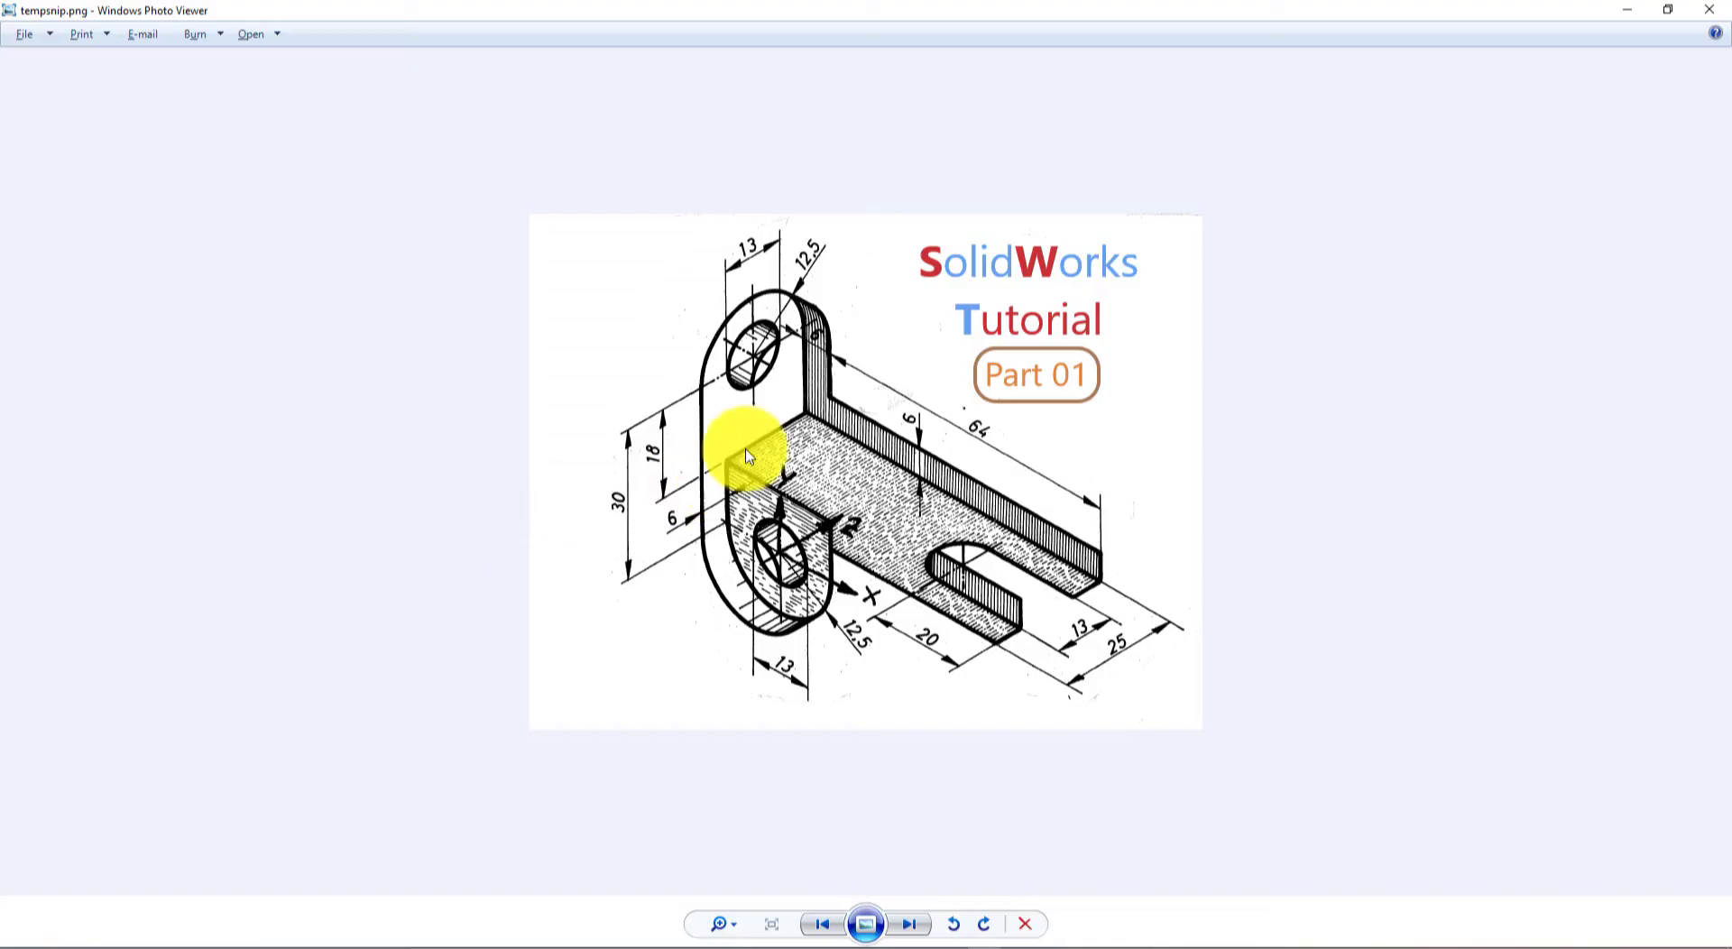
pyautogui.hotkey('alt', 'Tab')
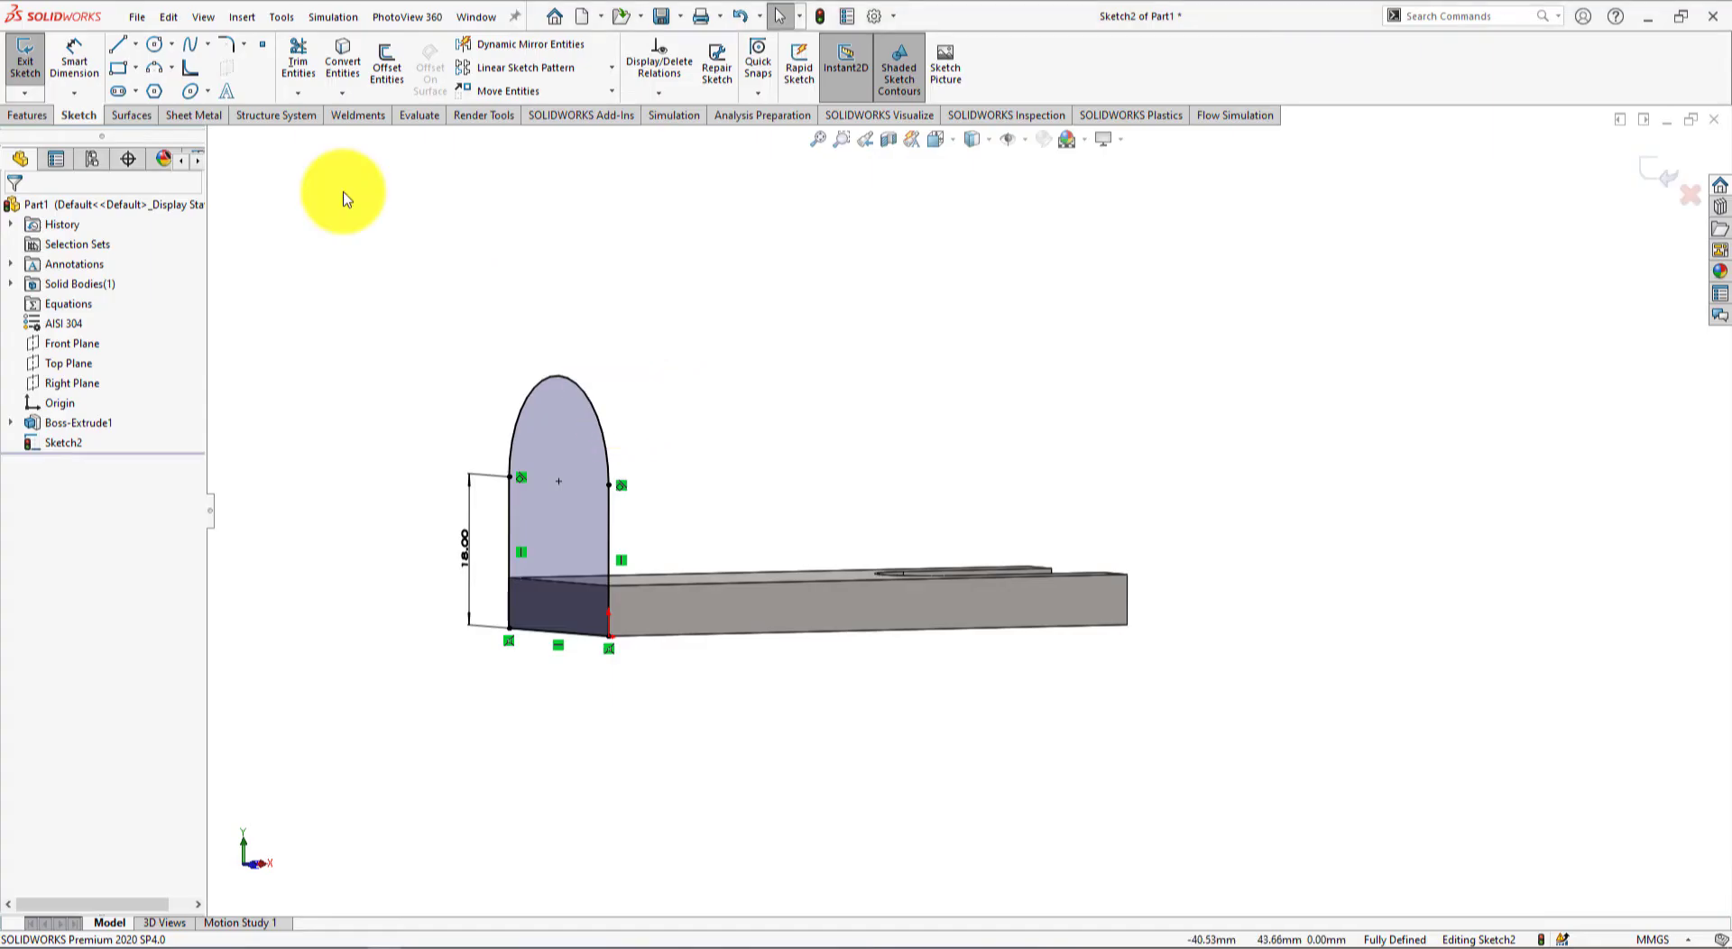
pyautogui.click(157, 46)
# Step: Draw a circle at the arch centre and dimension its diameter to 13 mm
pyautogui.click(559, 483)
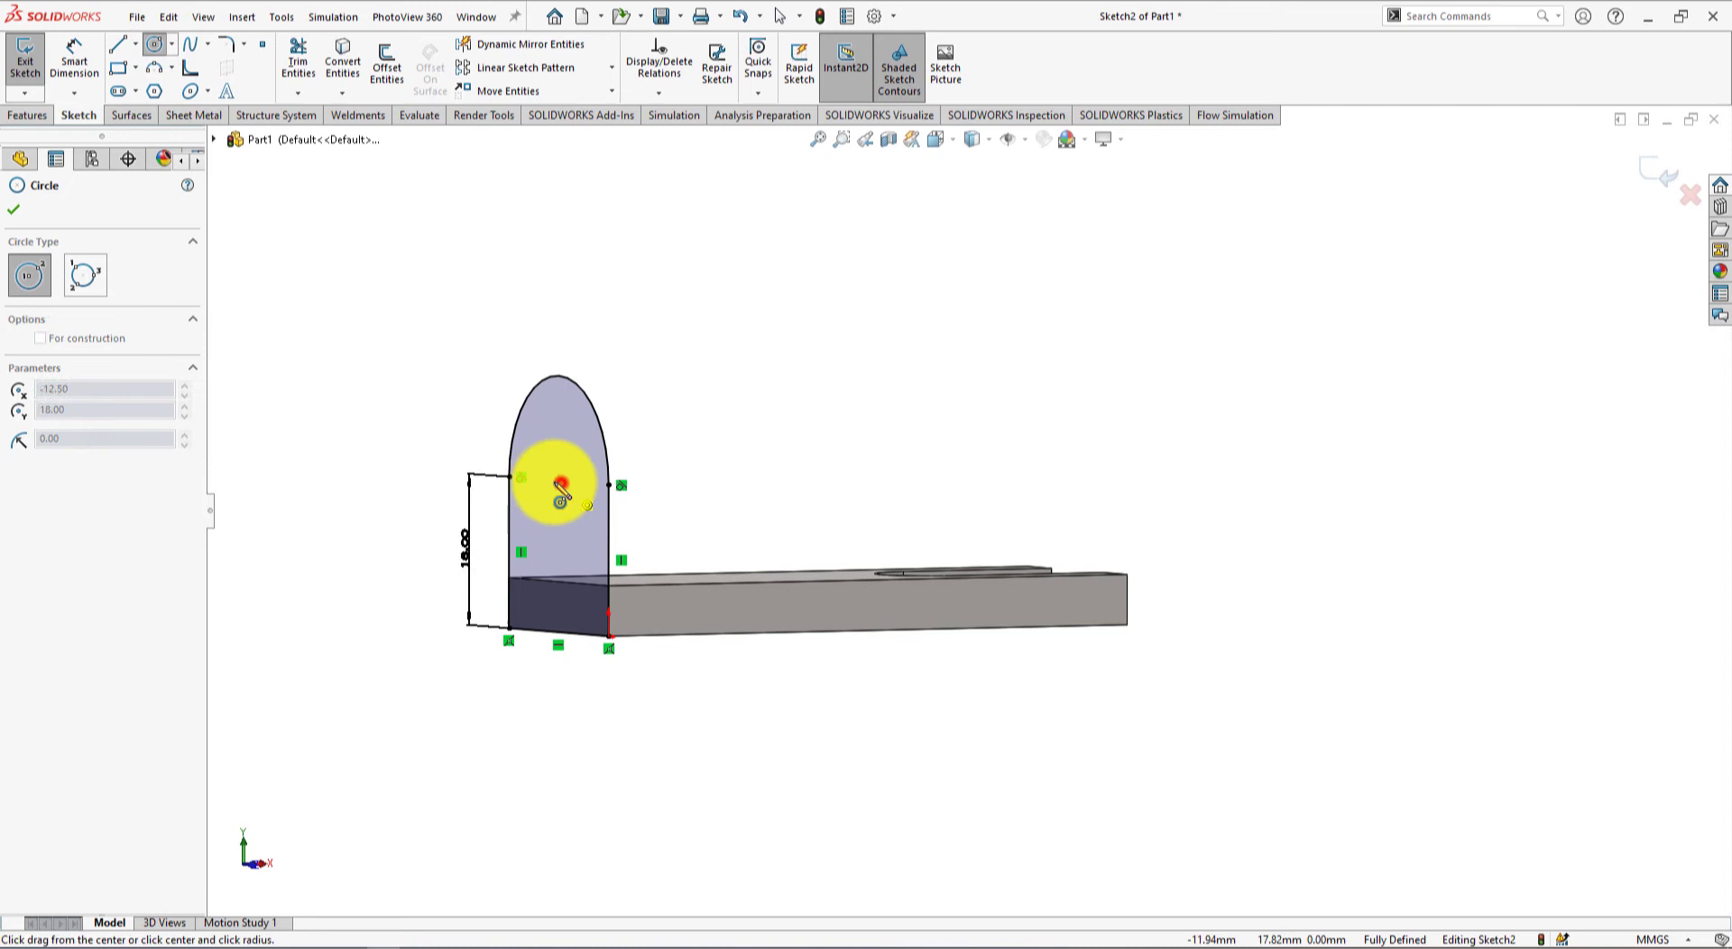
pyautogui.click(544, 487)
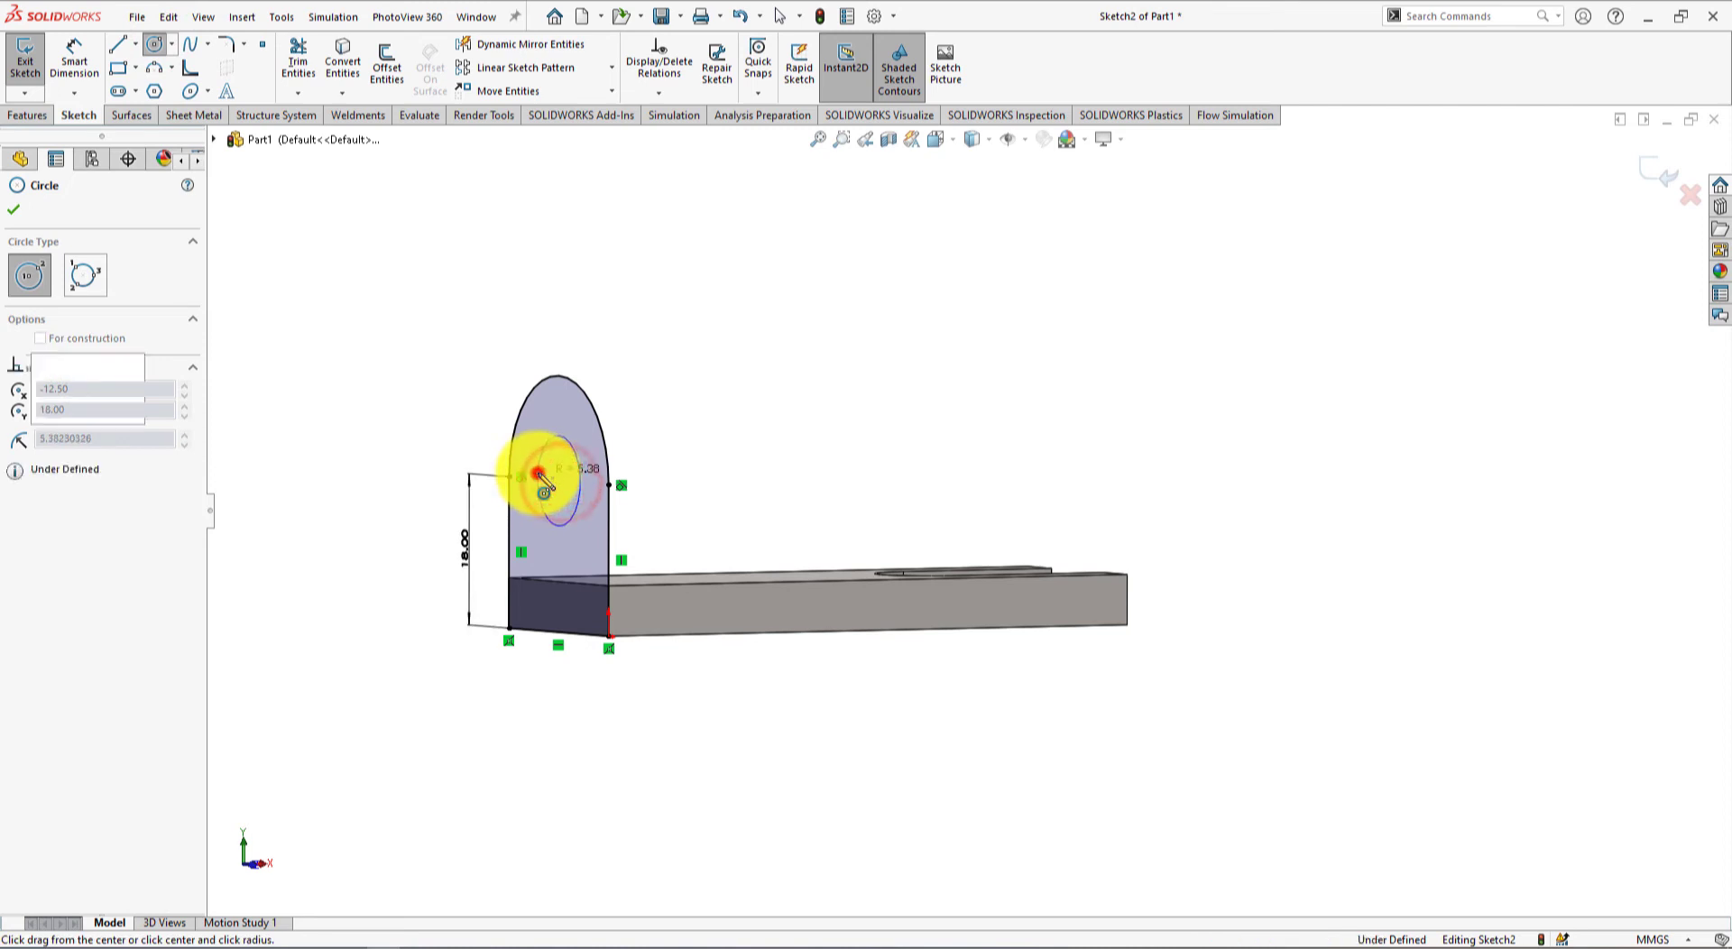
pyautogui.click(74, 56)
pyautogui.click(554, 435)
pyautogui.click(682, 363)
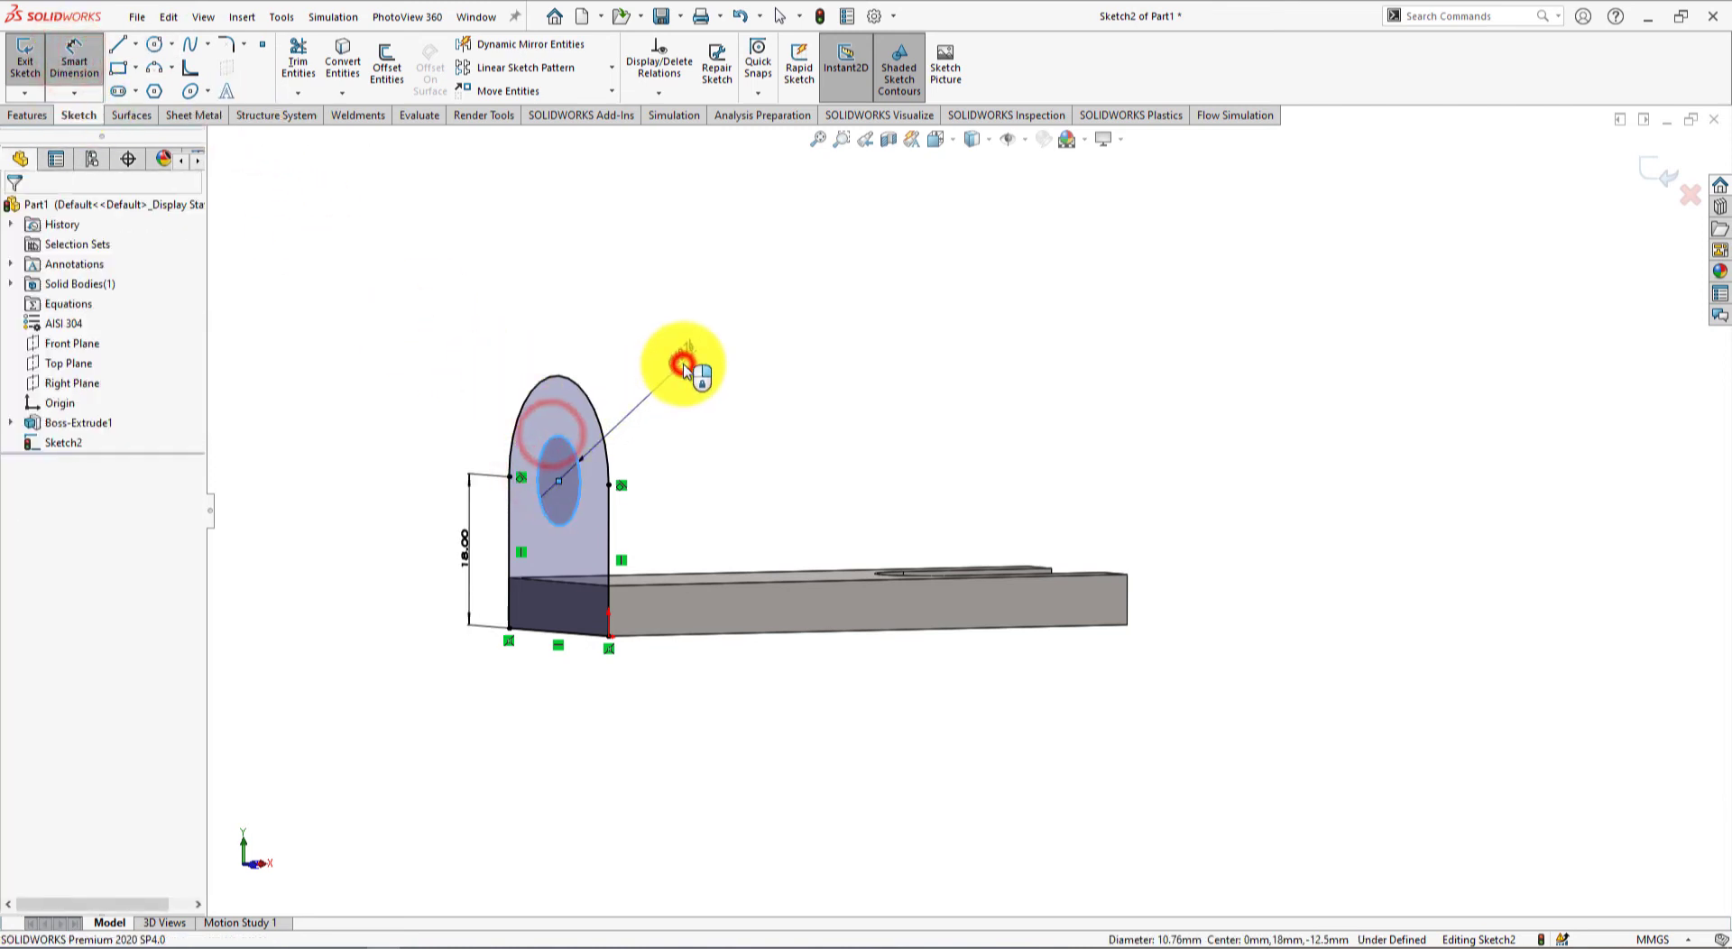
pyautogui.hotkey('alt', 'Tab')
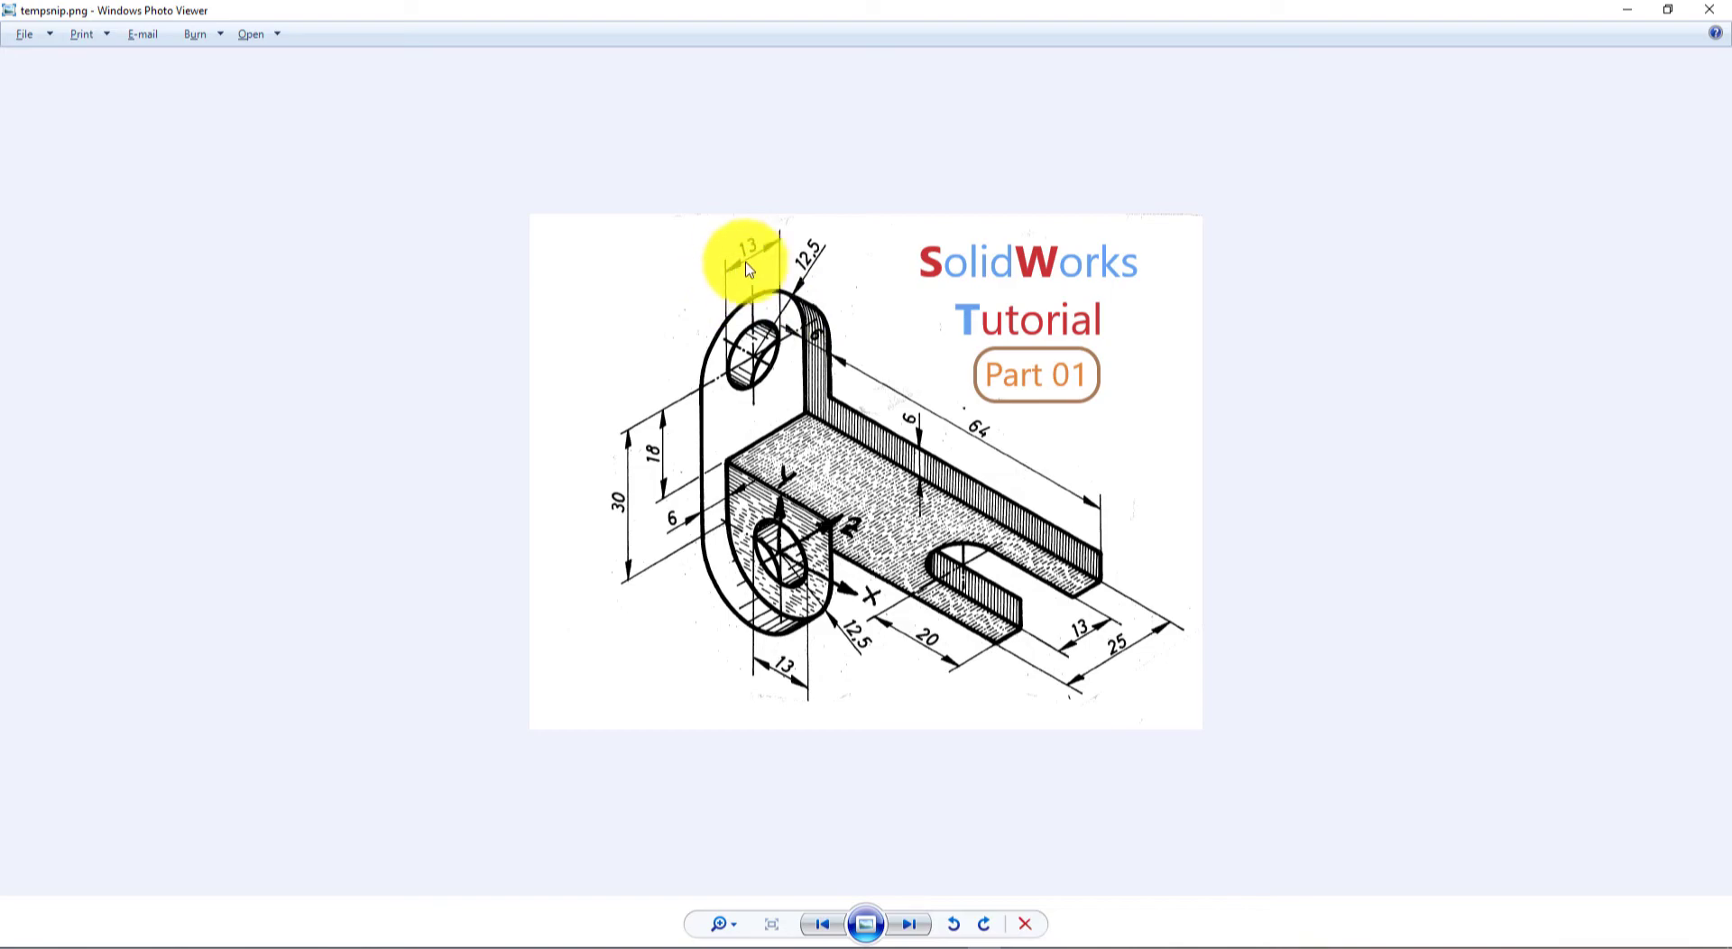
pyautogui.hotkey('alt', 'Tab')
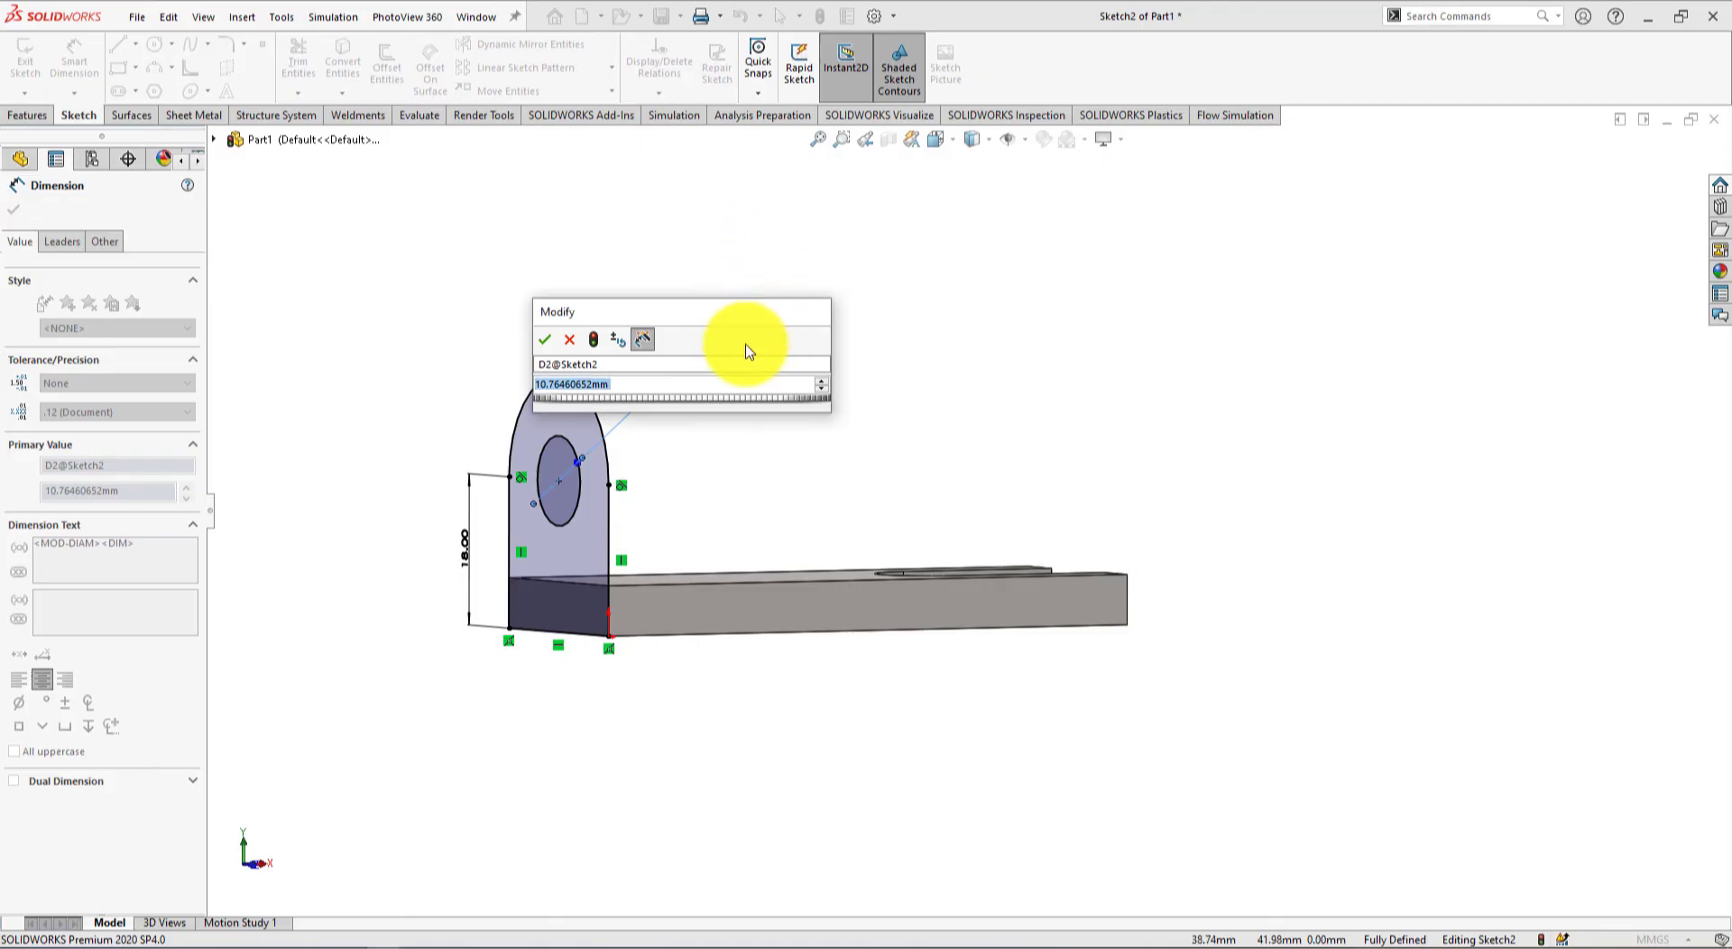
pyautogui.write('13')
pyautogui.press('Return')
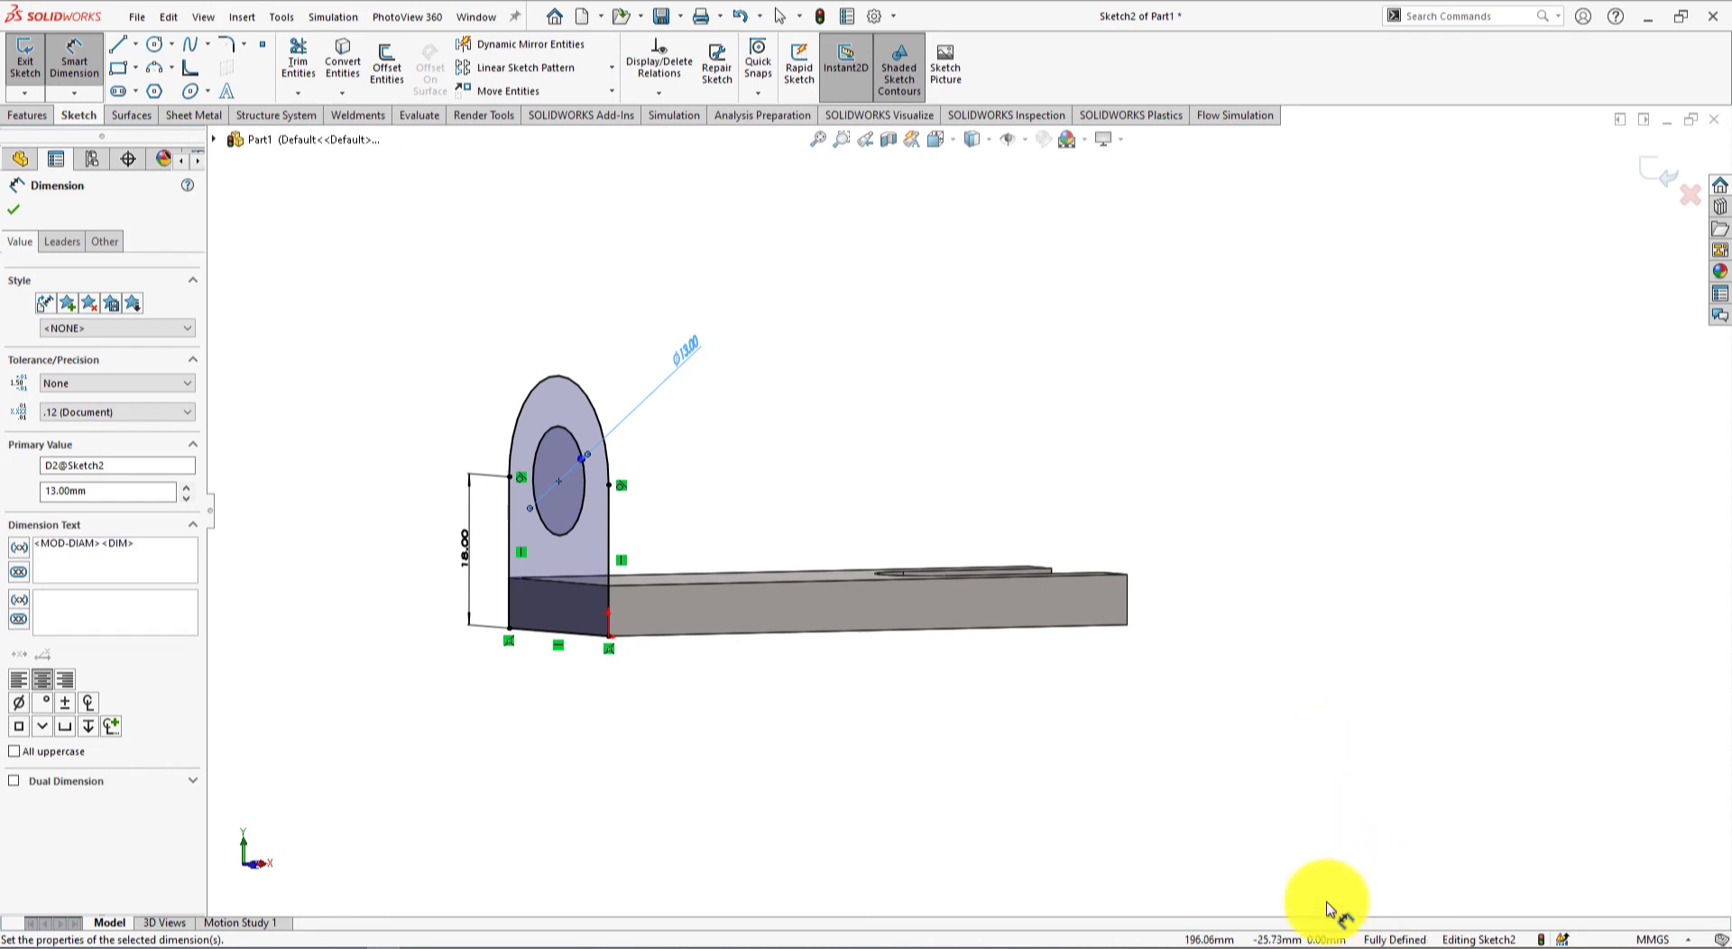
# Step: Rotate the view toward the lug's front and compare with the reference drawing
pyautogui.moveTo(466, 627)
pyautogui.mouseDown(button='middle')
pyautogui.moveTo(571, 631)
pyautogui.moveTo(568, 589)
pyautogui.mouseUp(button='middle')
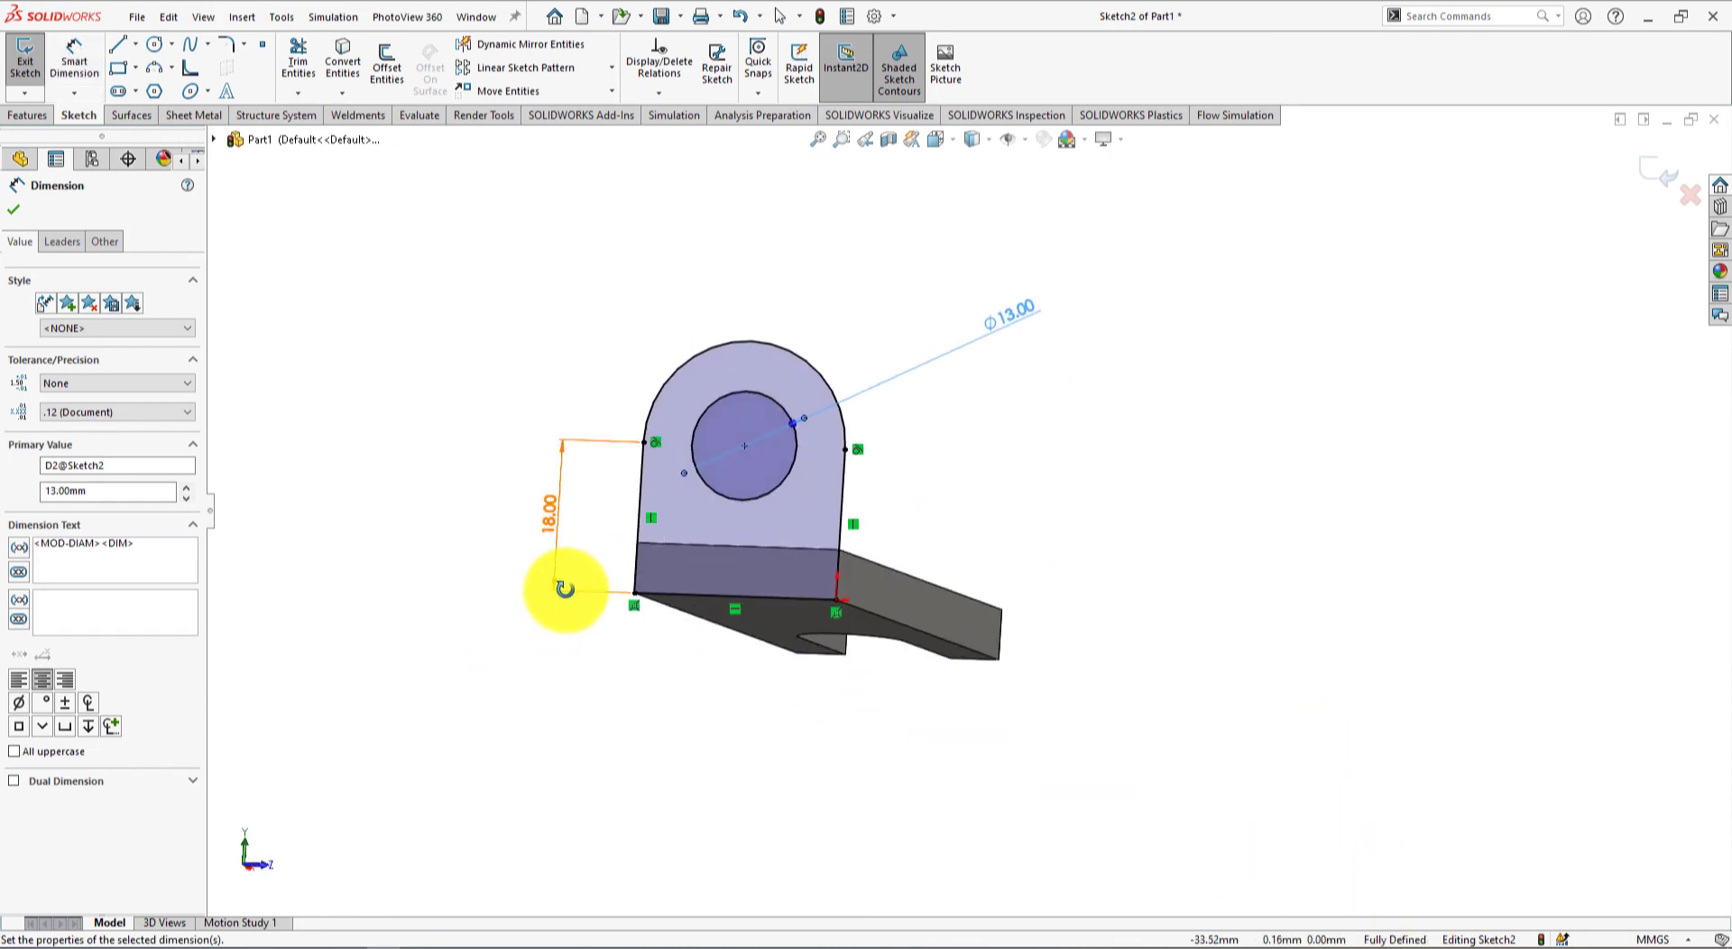
pyautogui.hotkey('alt', 'Tab')
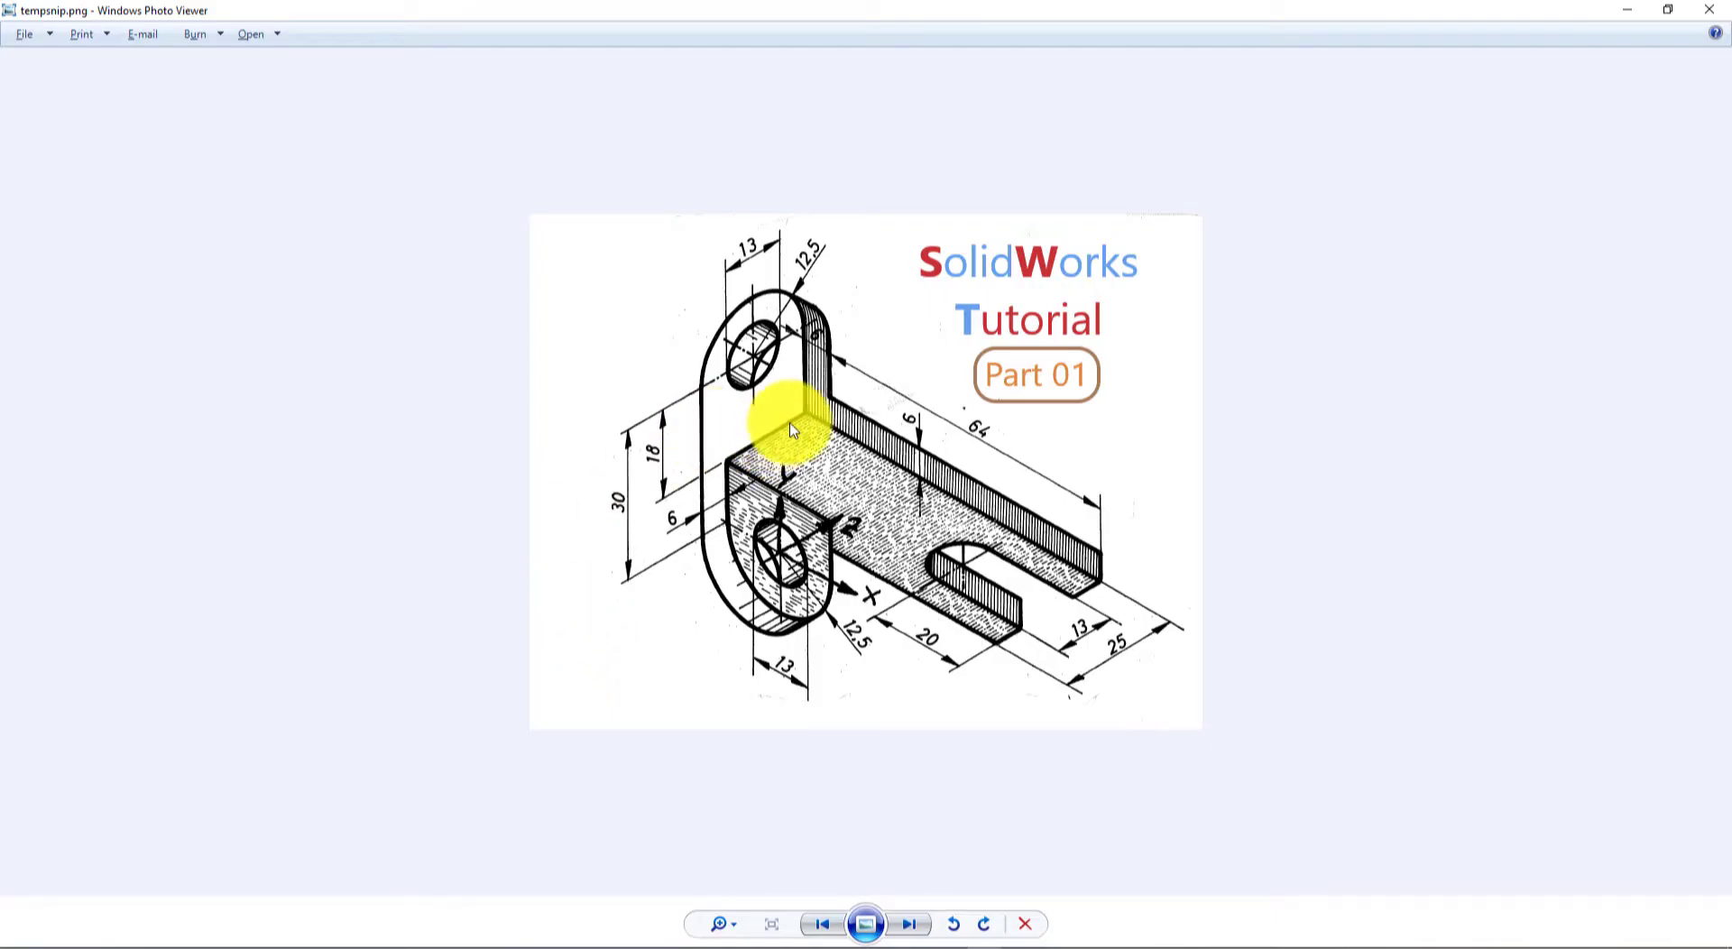
pyautogui.hotkey('alt', 'Tab')
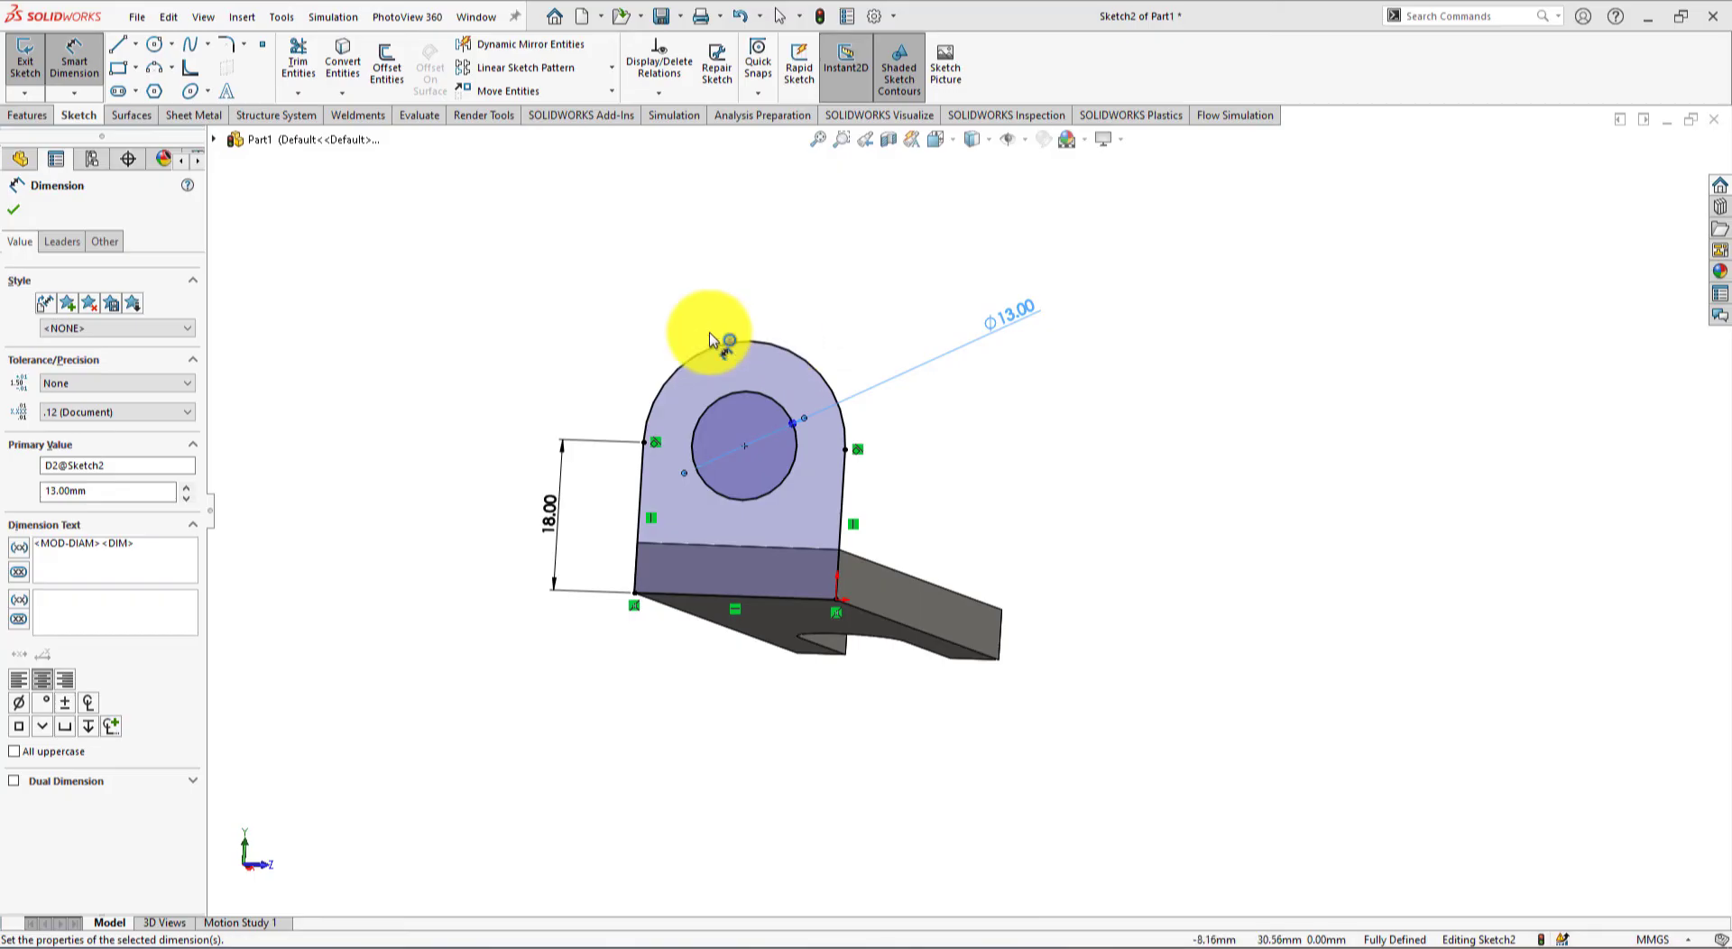
# Step: Extrude the holed lug sketch 6.00 mm, direction reversed, producing the upright Boss-Extrude2
pyautogui.click(32, 115)
pyautogui.click(30, 65)
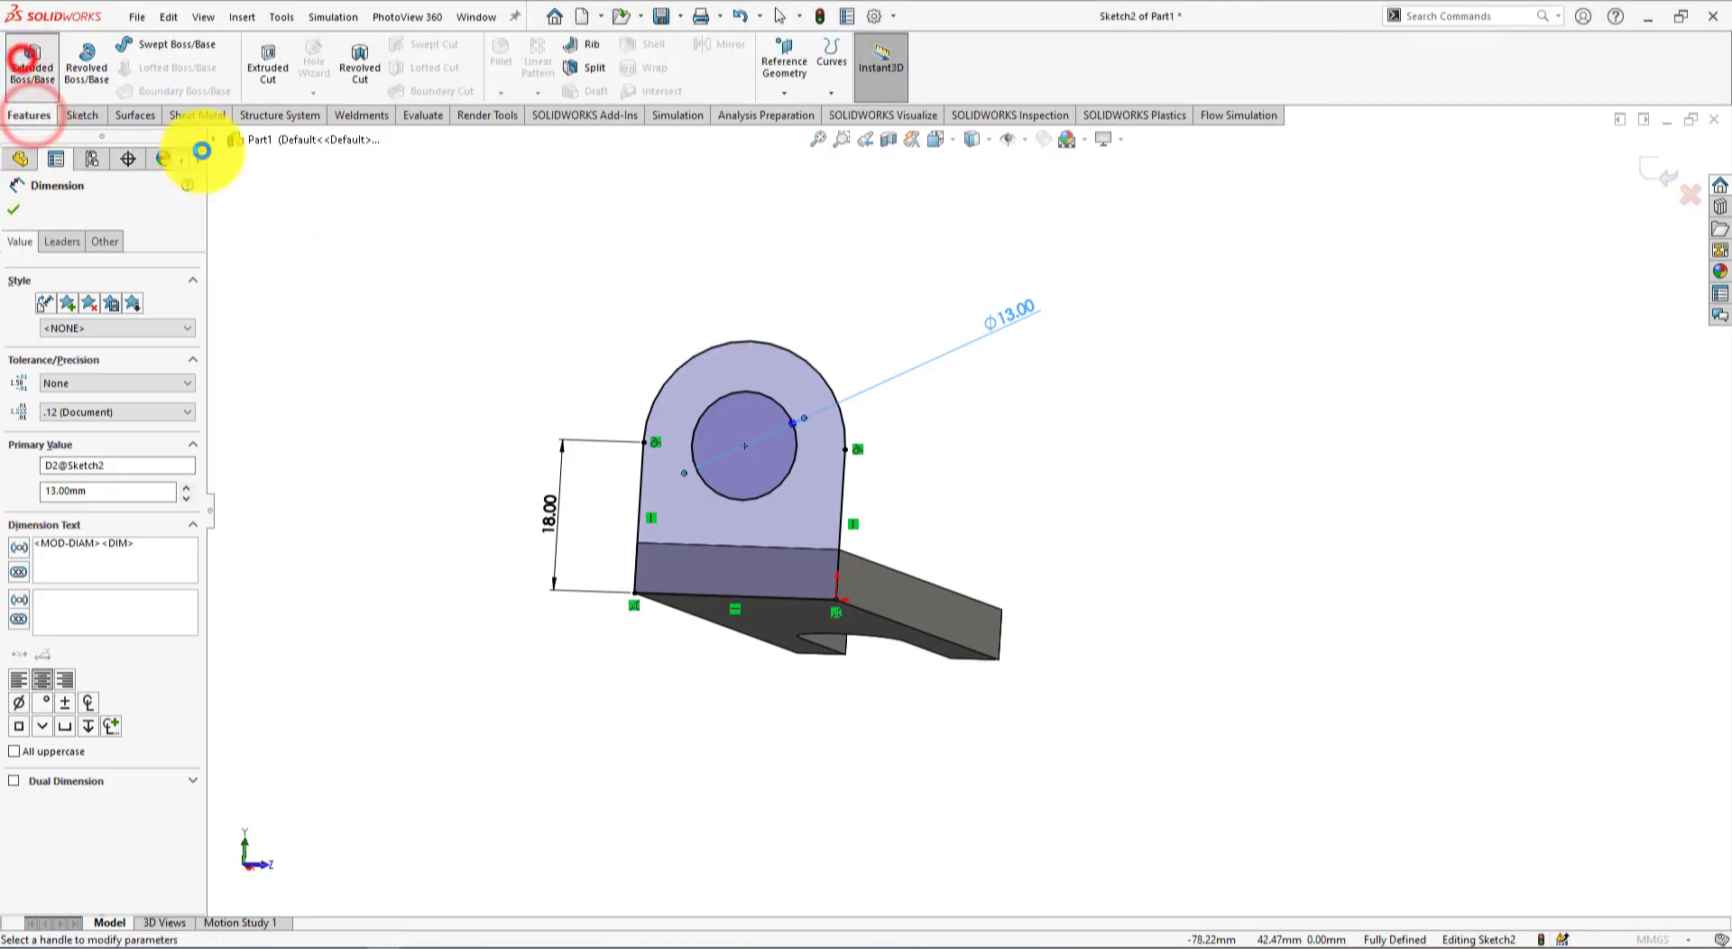
pyautogui.moveTo(482, 330); pyautogui.dragTo(406, 193, button='middle')
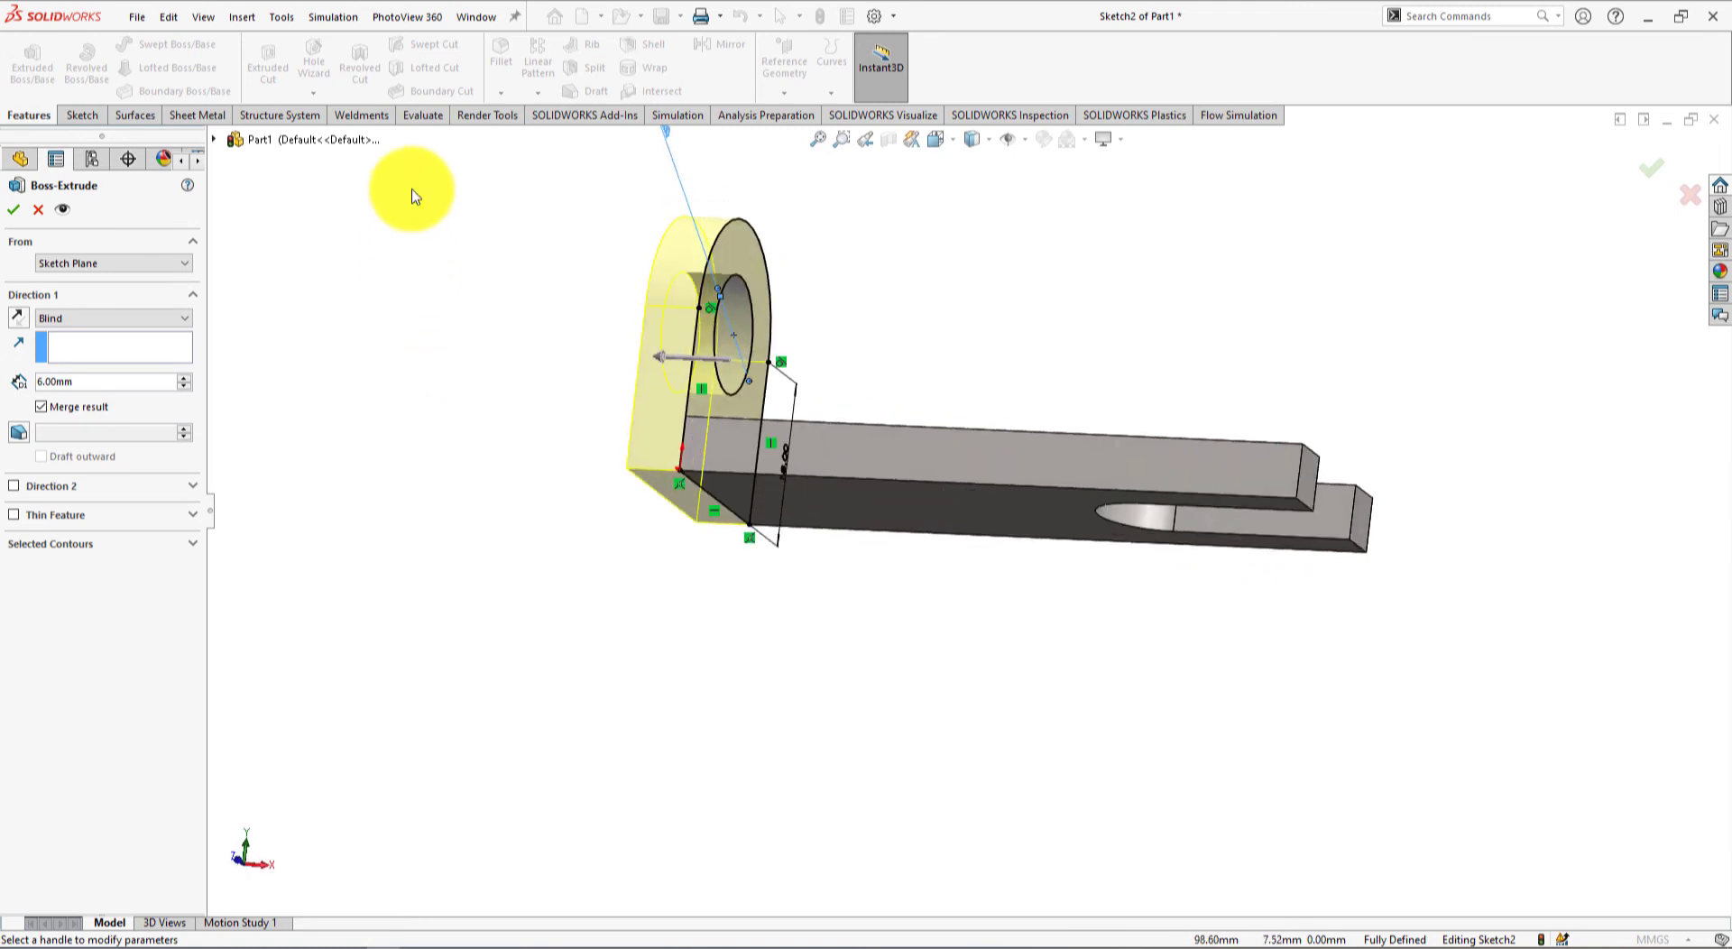
pyautogui.click(24, 327)
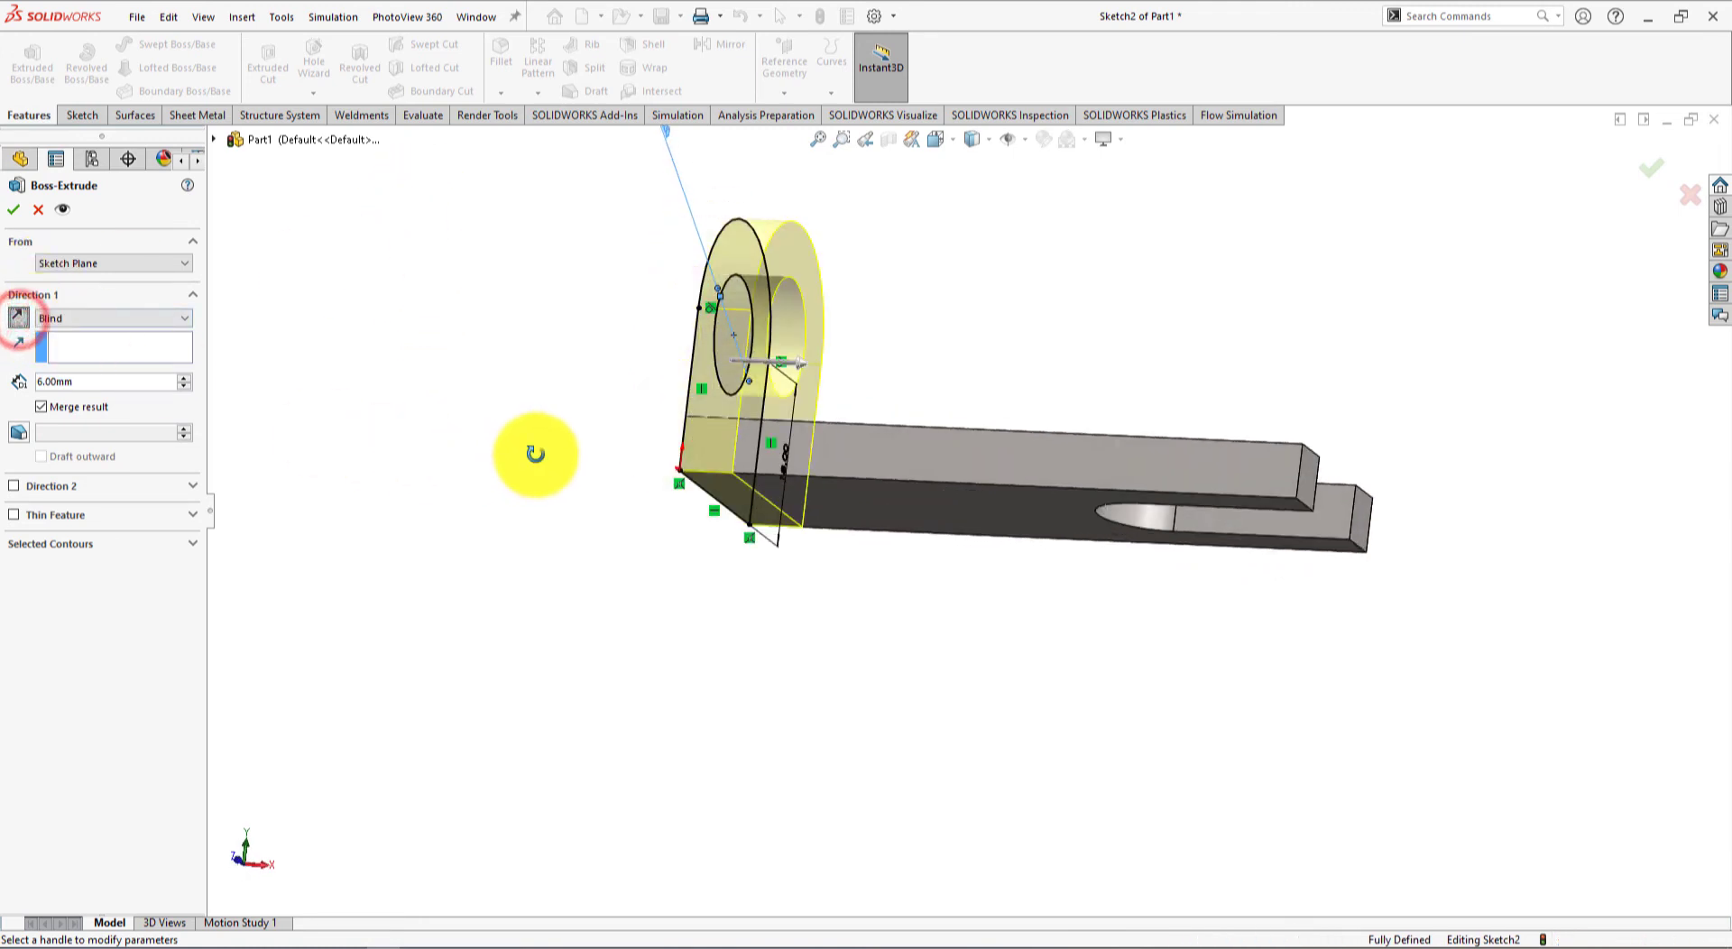
pyautogui.moveTo(530, 452); pyautogui.dragTo(560, 552, button='middle')
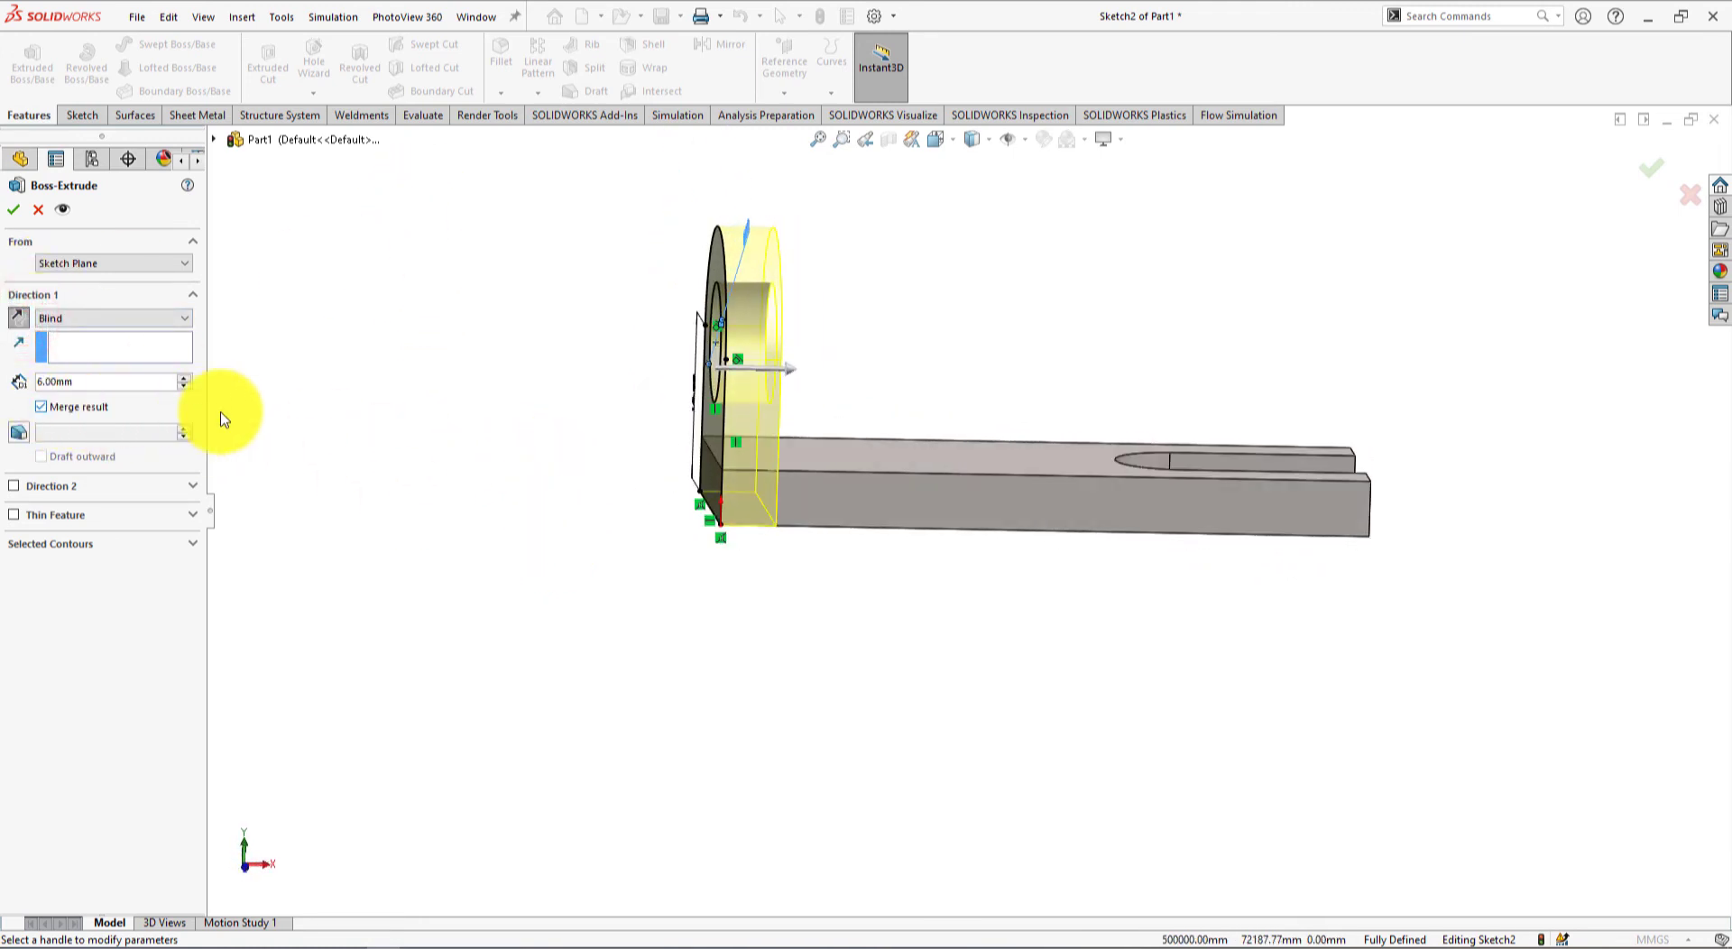
pyautogui.click(16, 210)
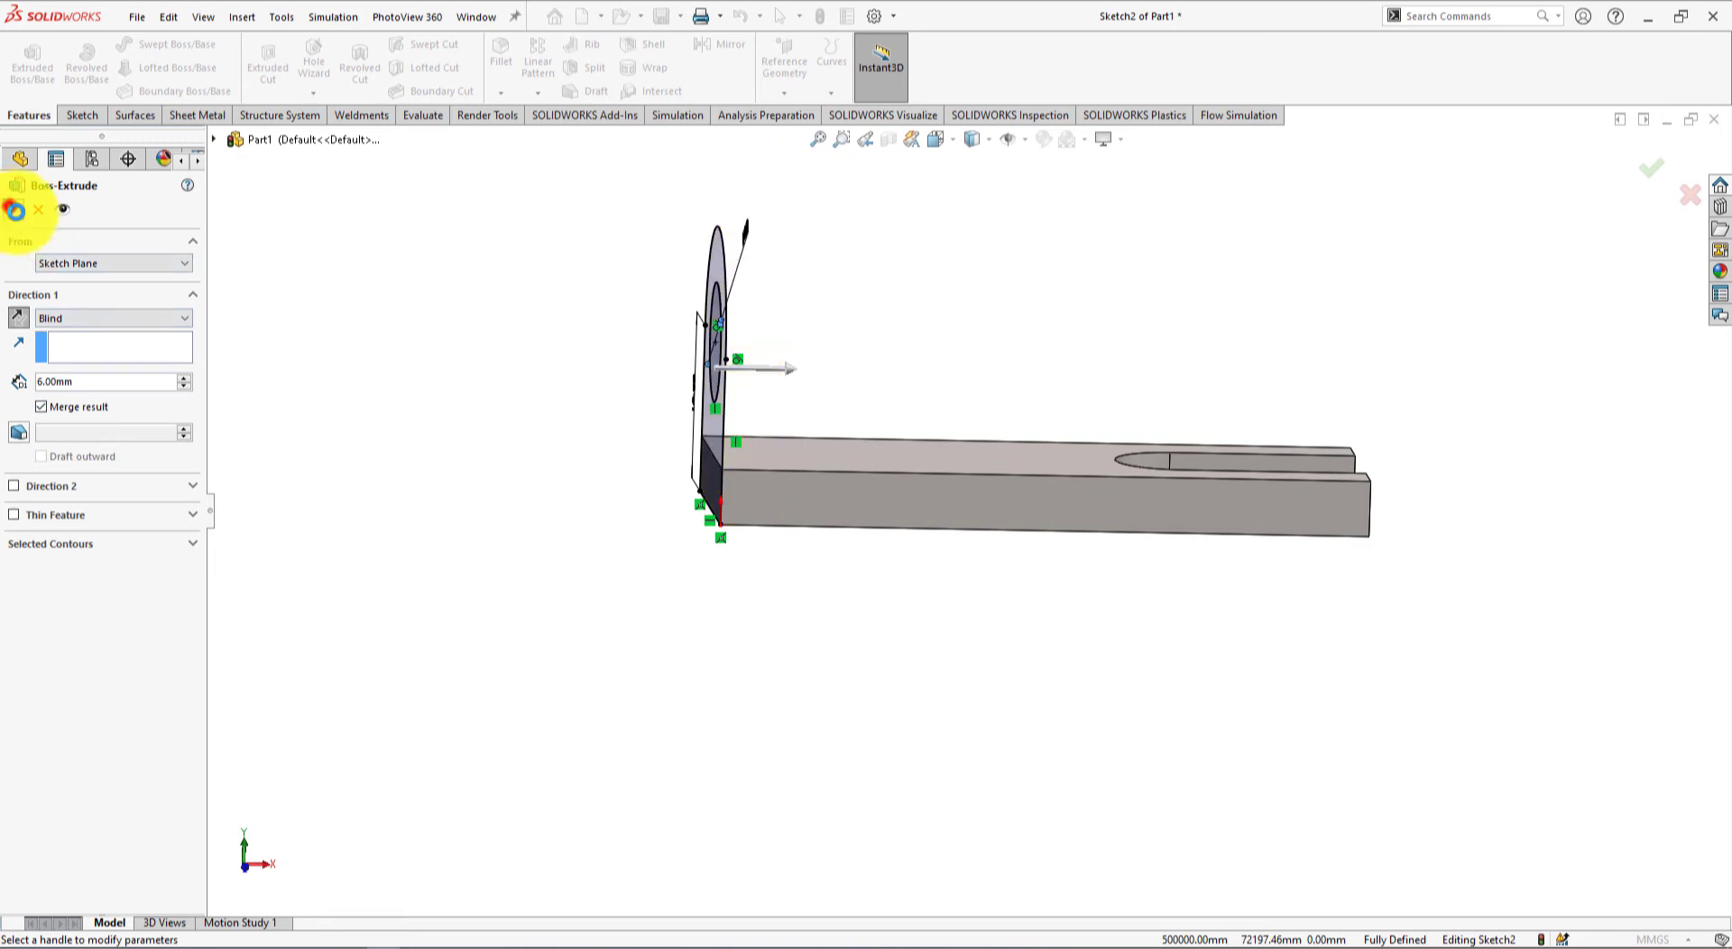
pyautogui.moveTo(526, 444); pyautogui.dragTo(611, 252, button='middle')
pyautogui.hotkey('alt', 'Tab')
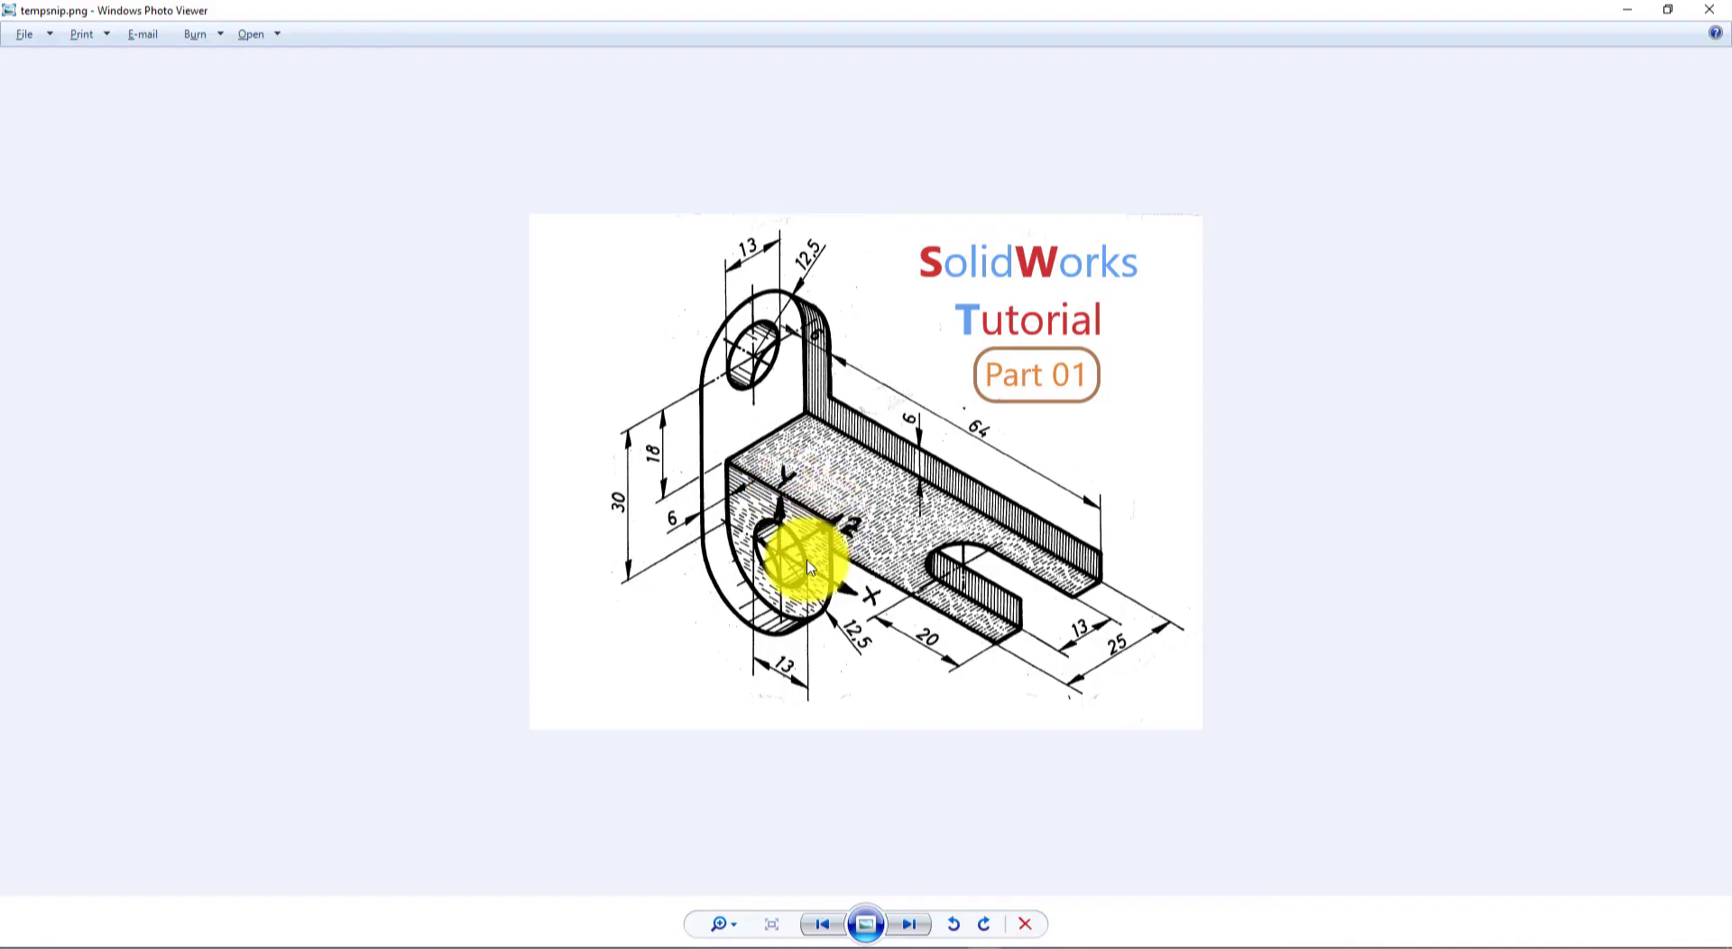
# Step: Start Sketch3 on the base plate's long side face and zoom to fit the L-shaped profile
pyautogui.hotkey('alt', 'Tab')
pyautogui.moveTo(814, 554); pyautogui.dragTo(1187, 463, button='middle')
pyautogui.click(1282, 393)
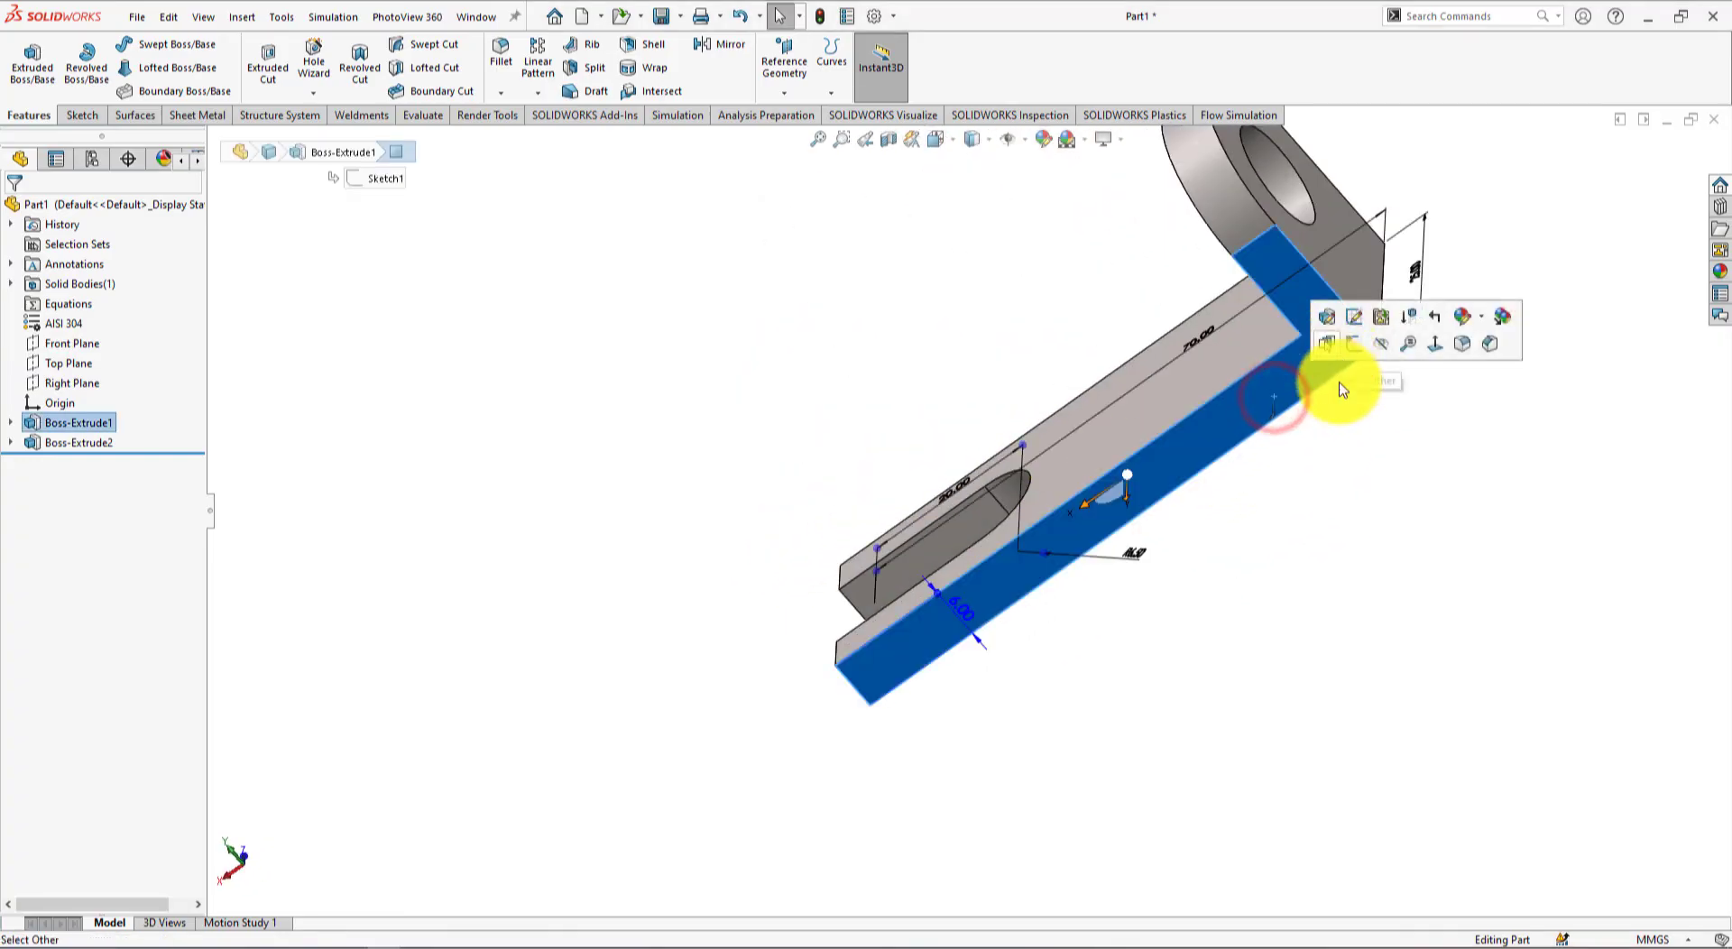
pyautogui.moveTo(1361, 510); pyautogui.dragTo(939, 282, button='middle')
pyautogui.click(947, 421)
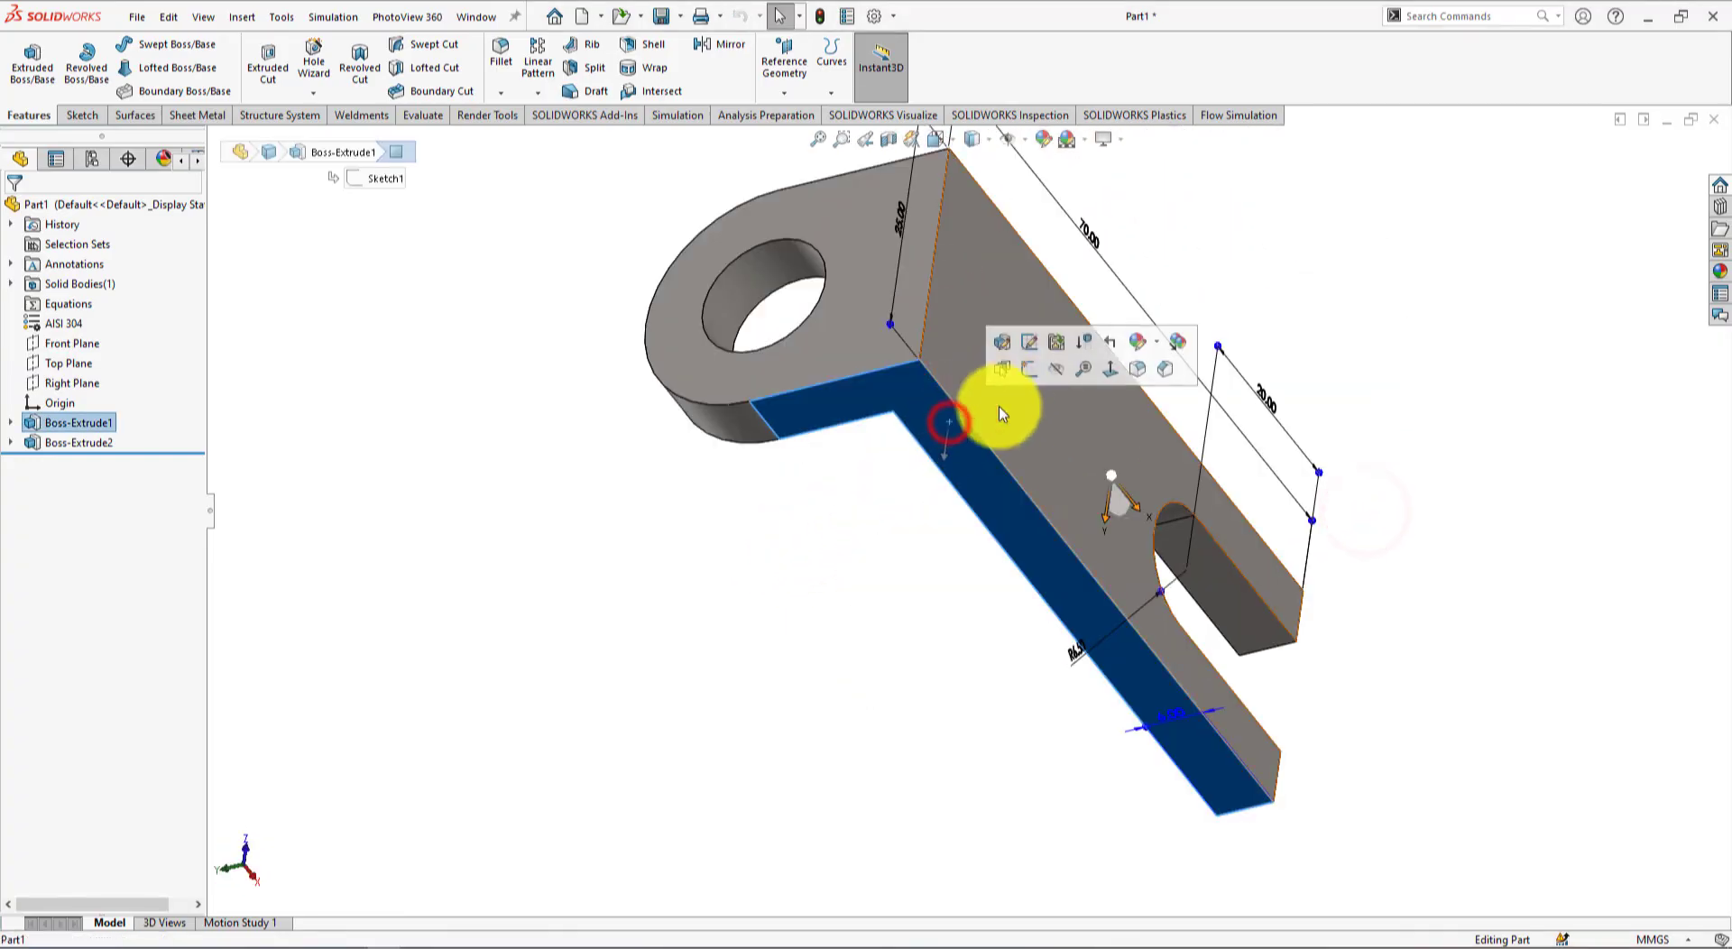
pyautogui.click(1026, 369)
pyautogui.click(1421, 726)
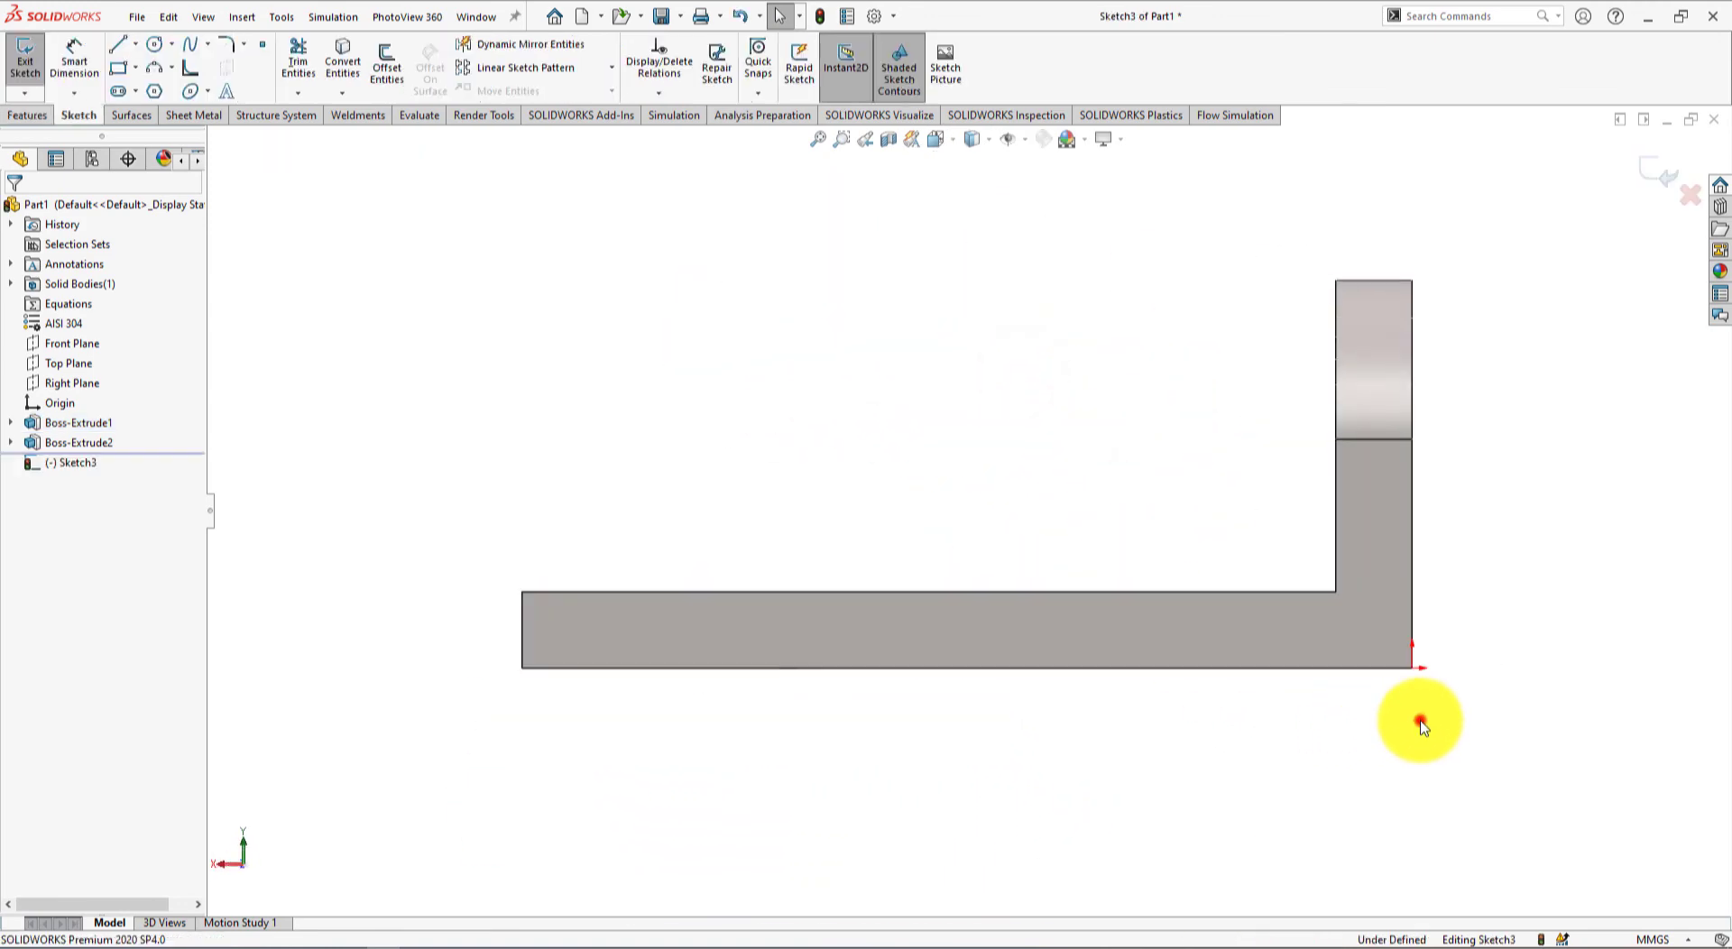
pyautogui.press('f')
pyautogui.scroll(-2, 1410, 688)
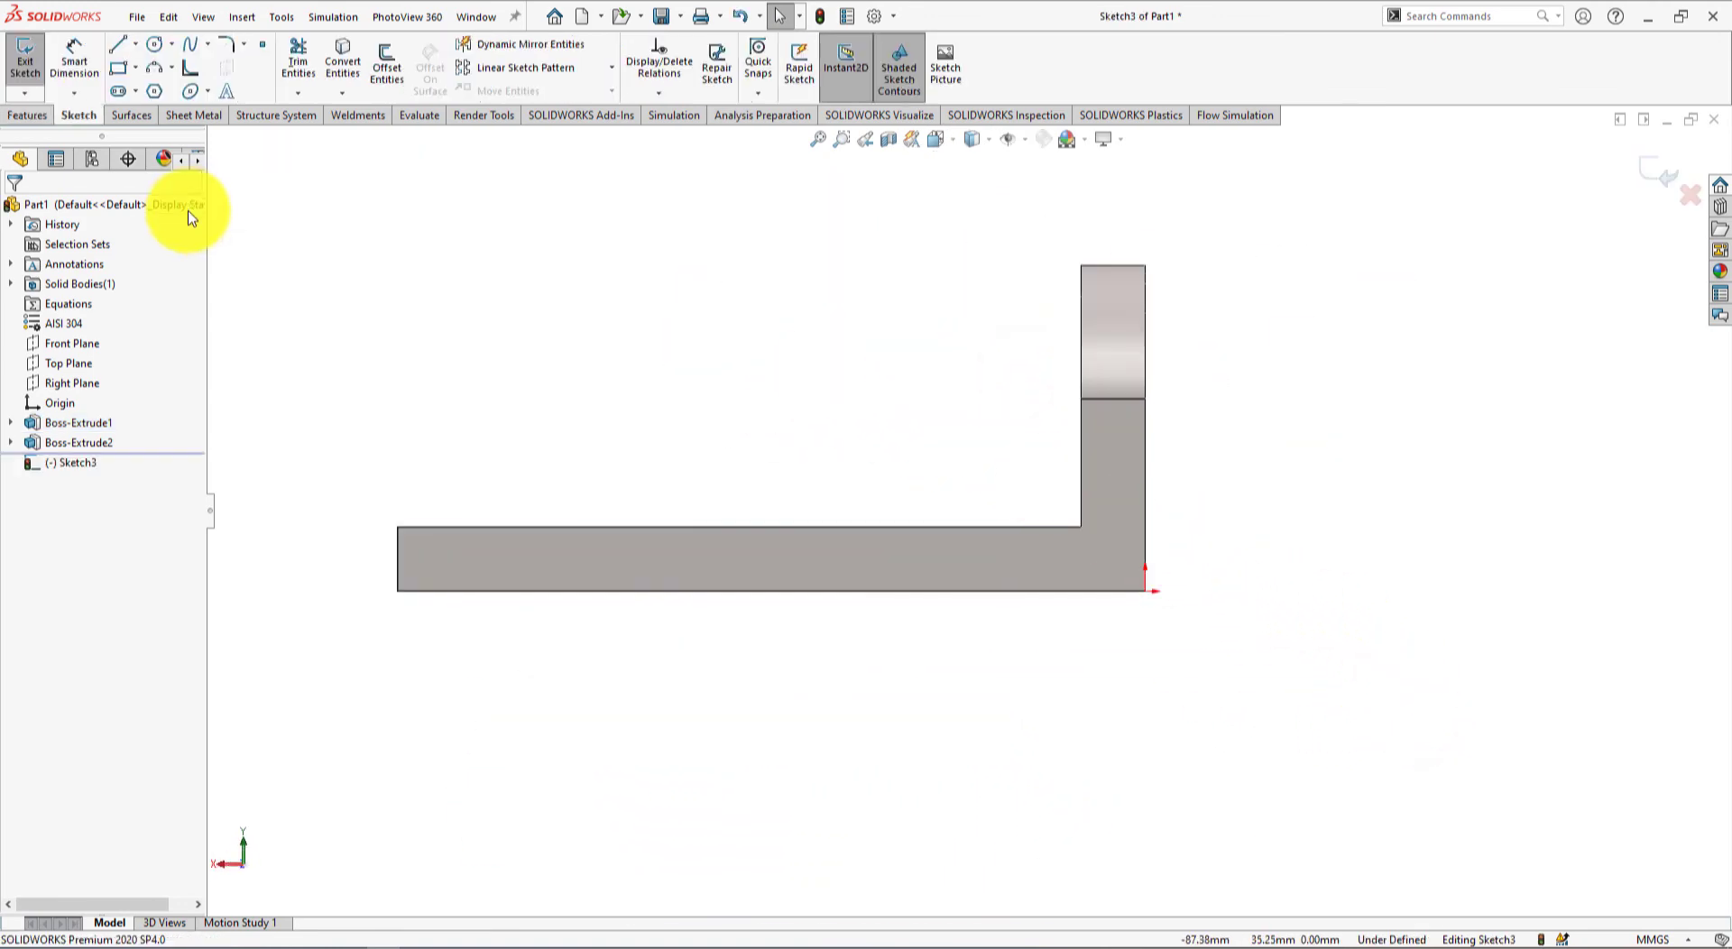
pyautogui.hotkey('alt', 'Tab')
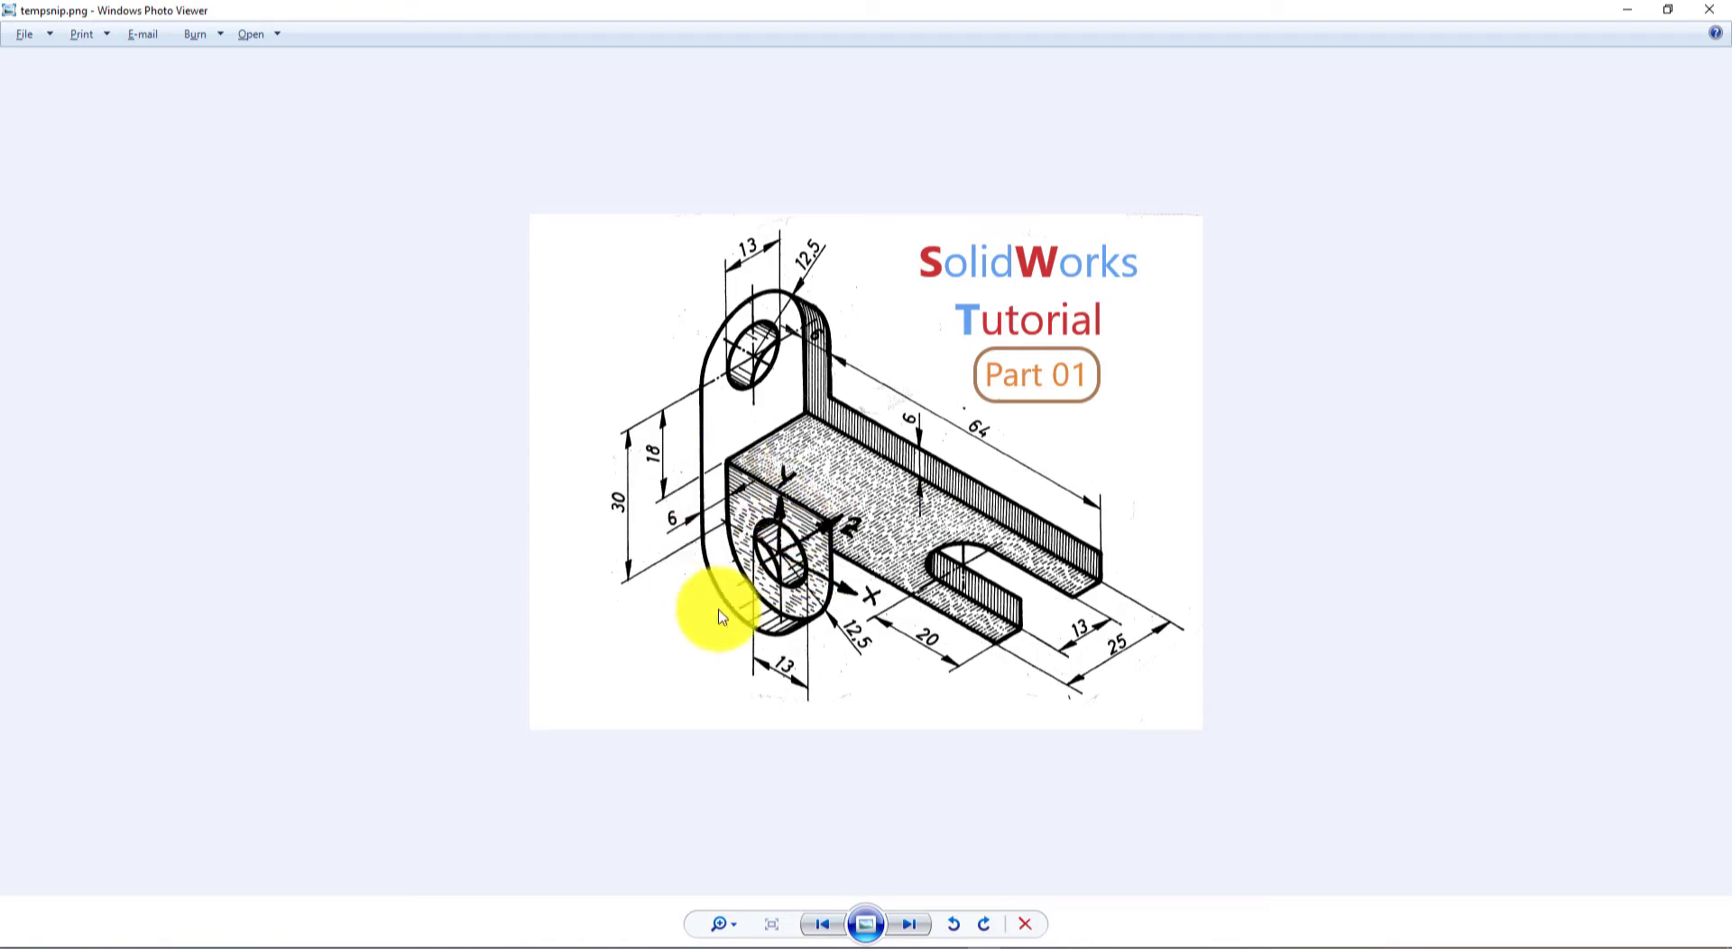
pyautogui.hotkey('alt', 'Tab')
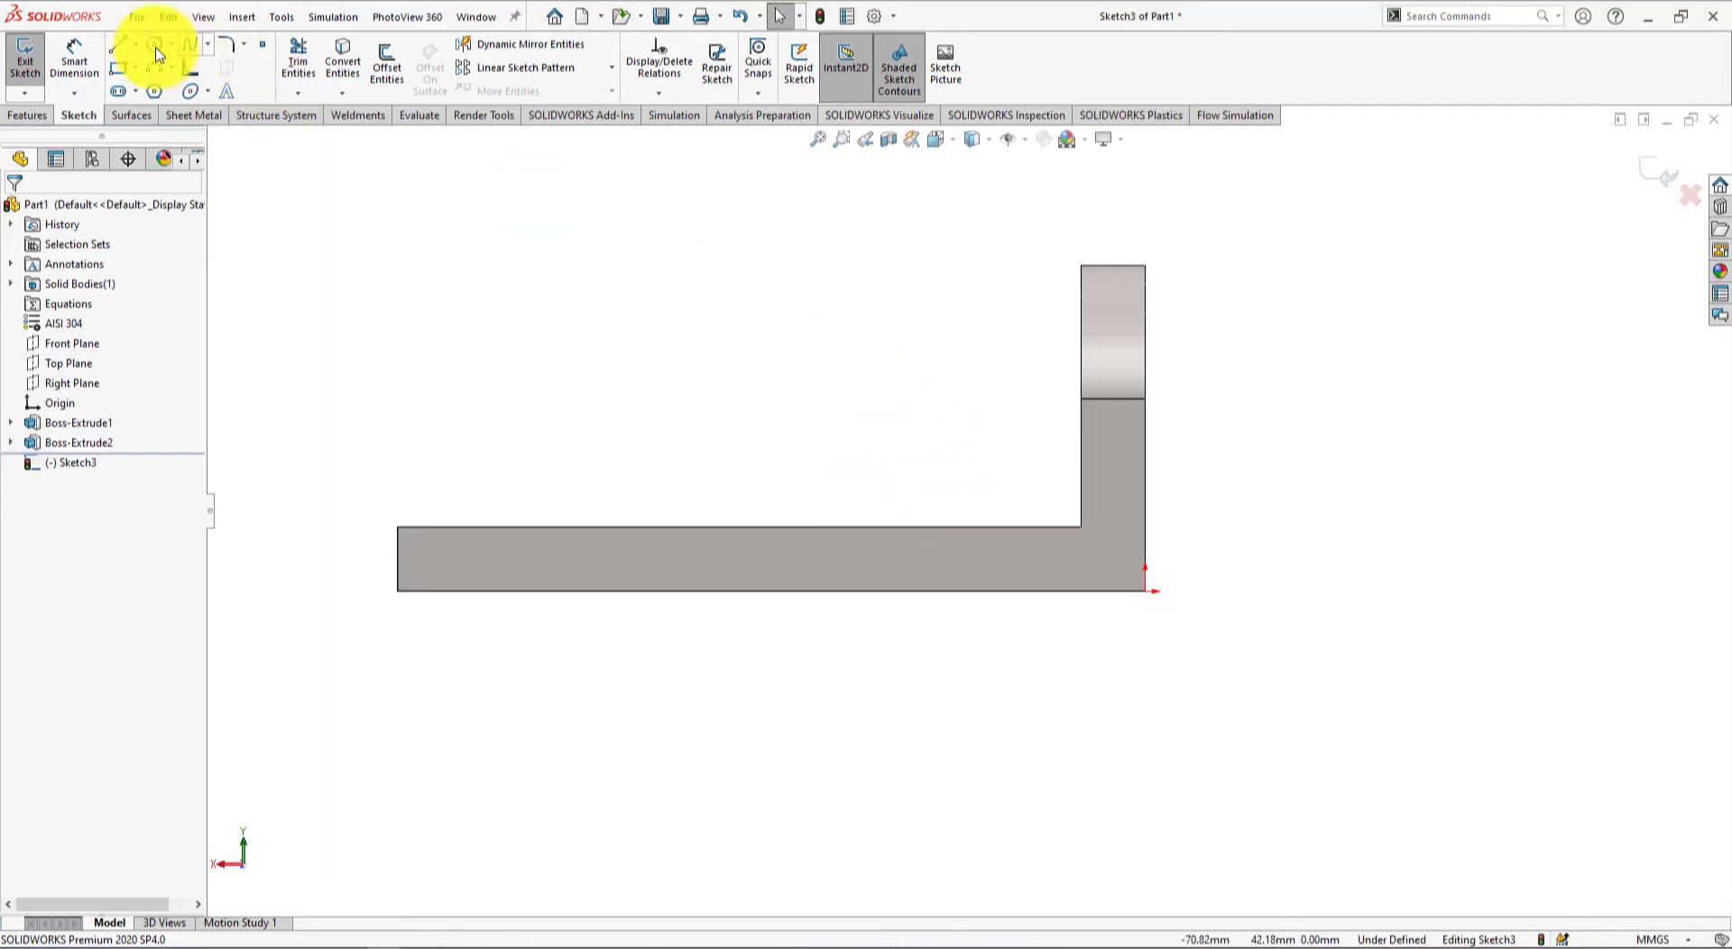
# Step: Draw two vertical sides, a rounded bottom arc and a closing top line below the base's right end
pyautogui.click(117, 45)
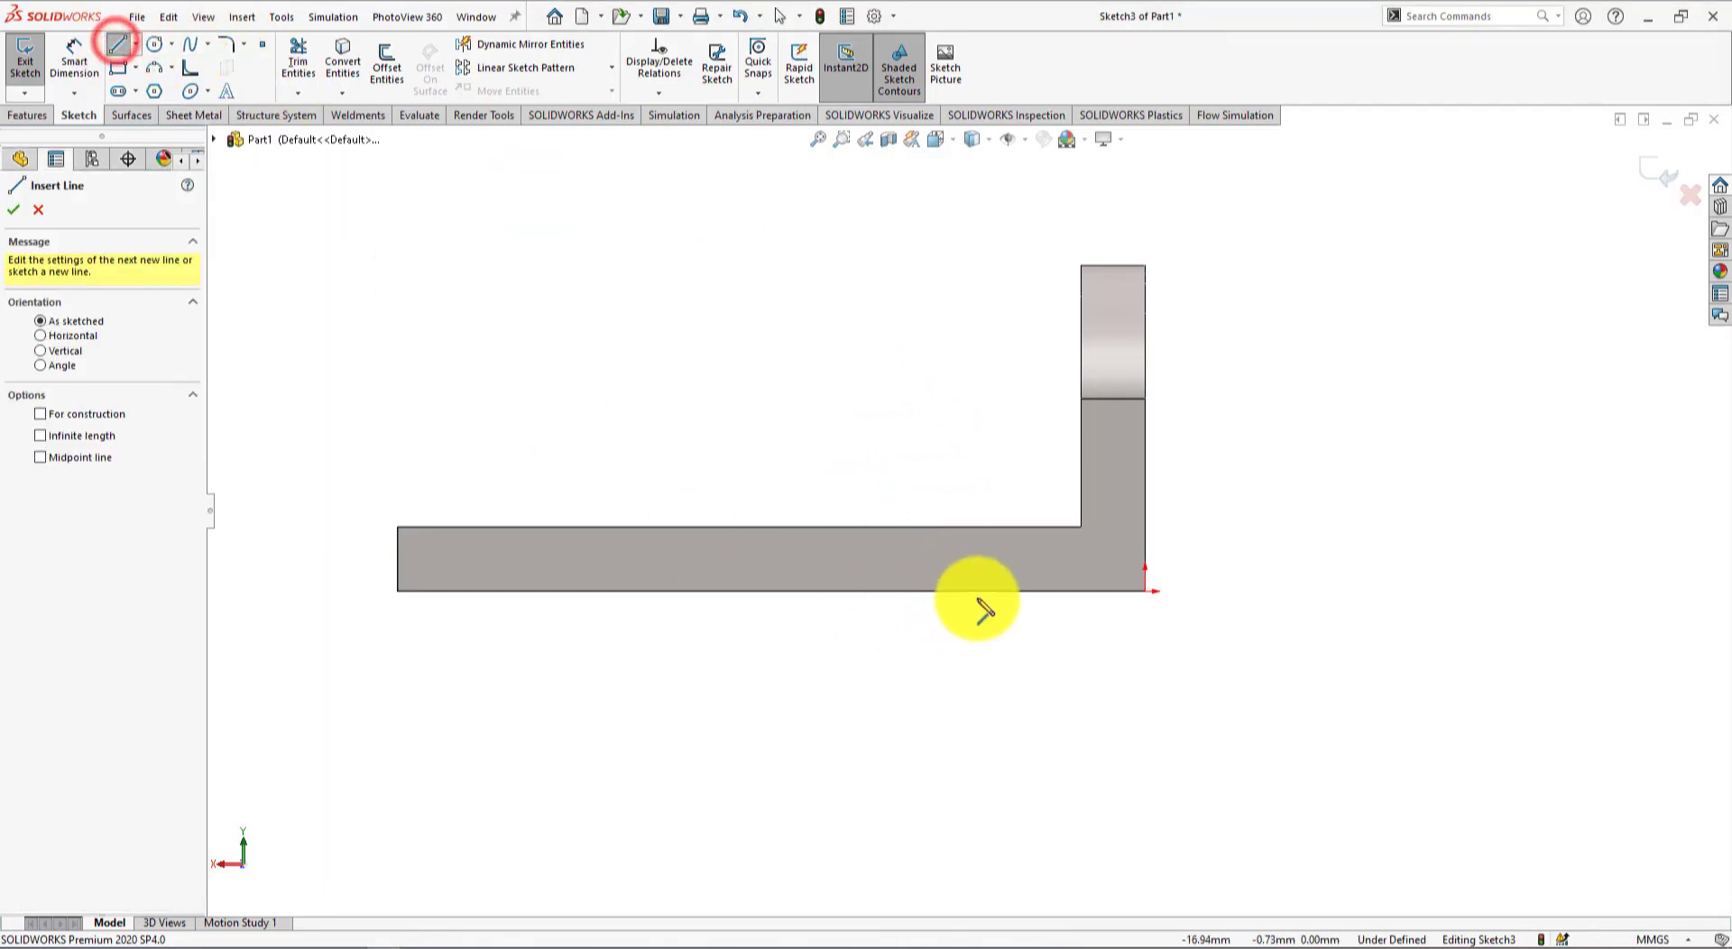
pyautogui.click(1145, 592)
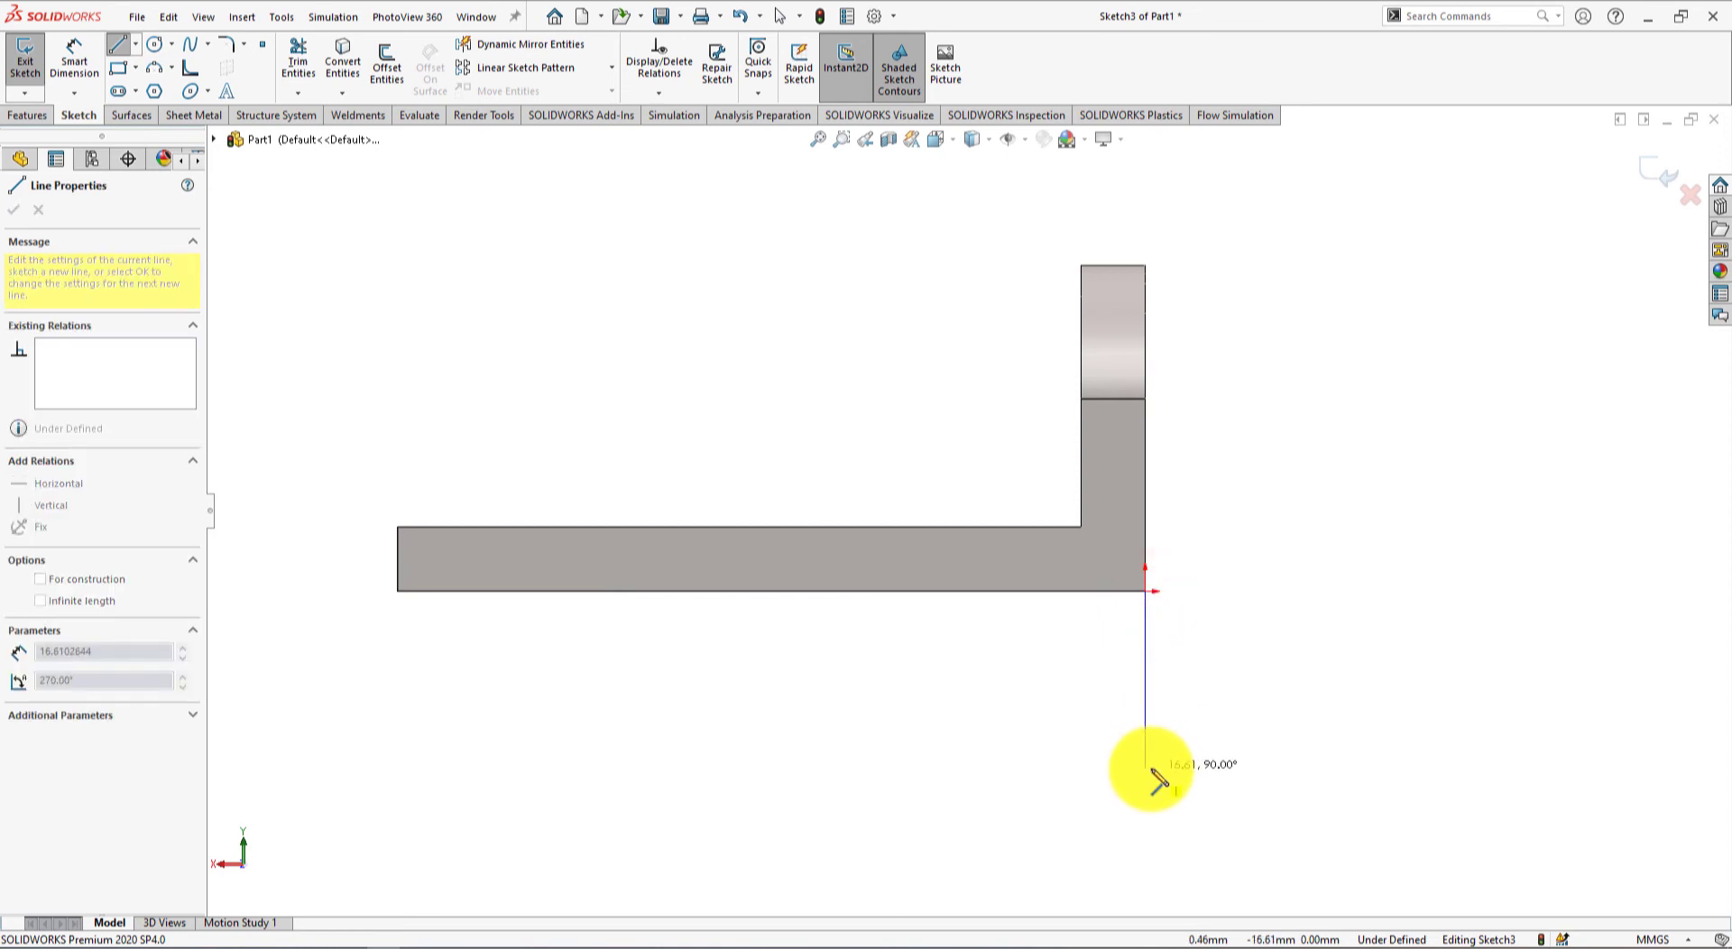
pyautogui.click(1145, 724)
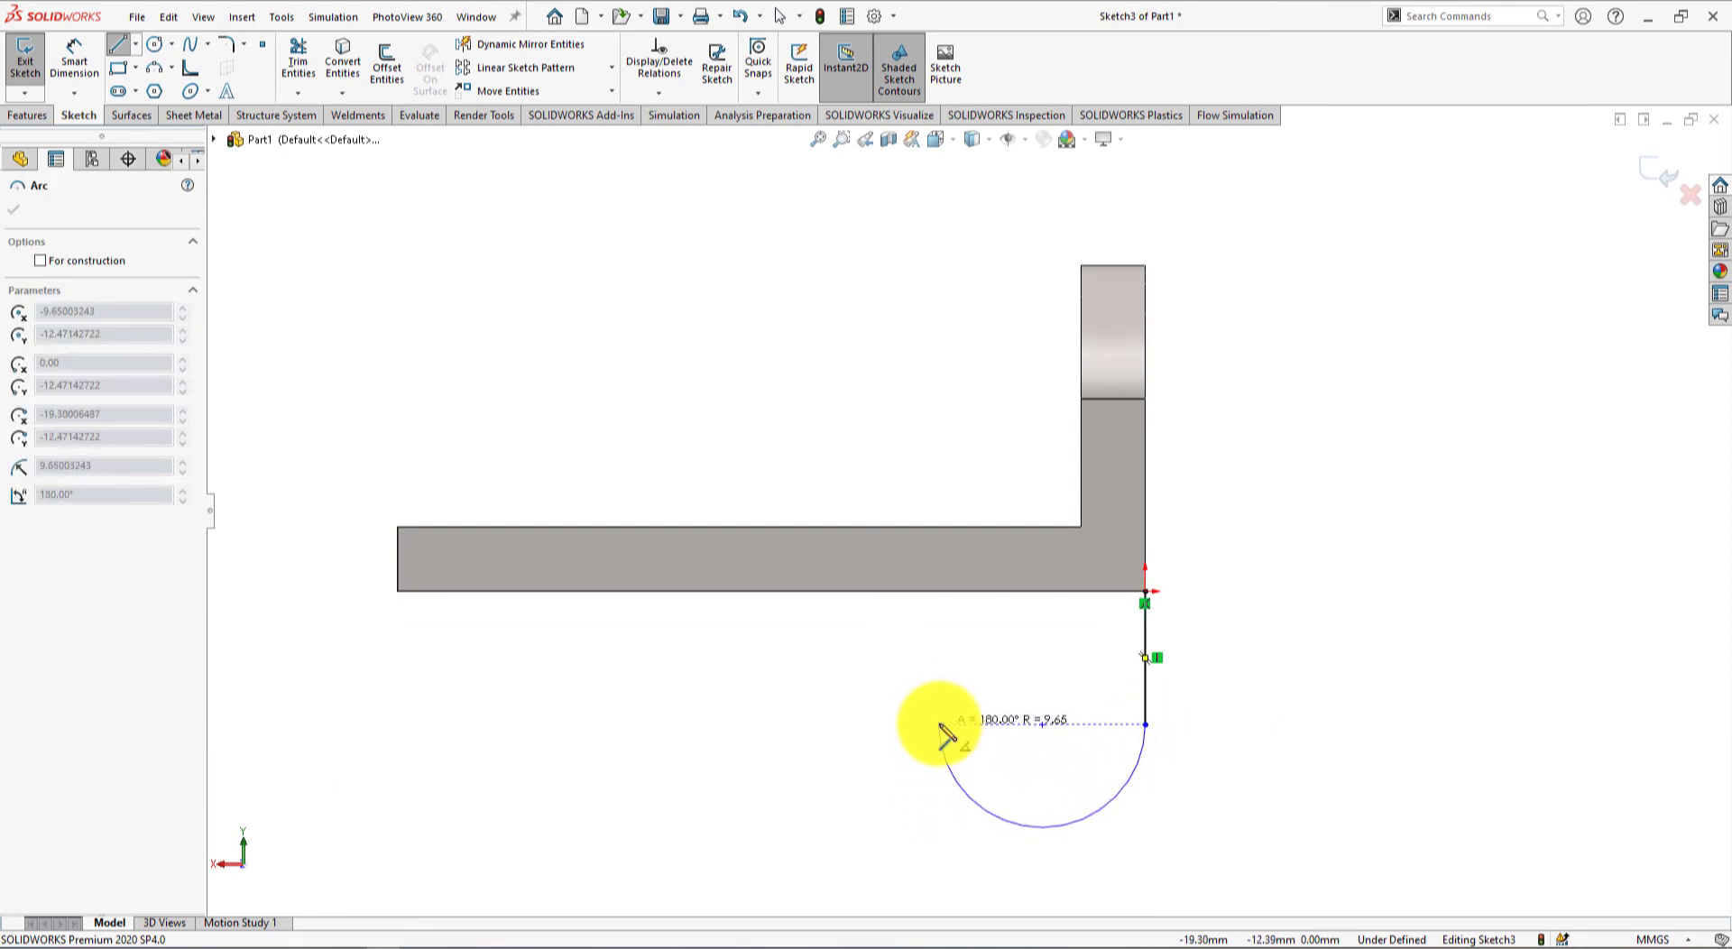
pyautogui.click(940, 724)
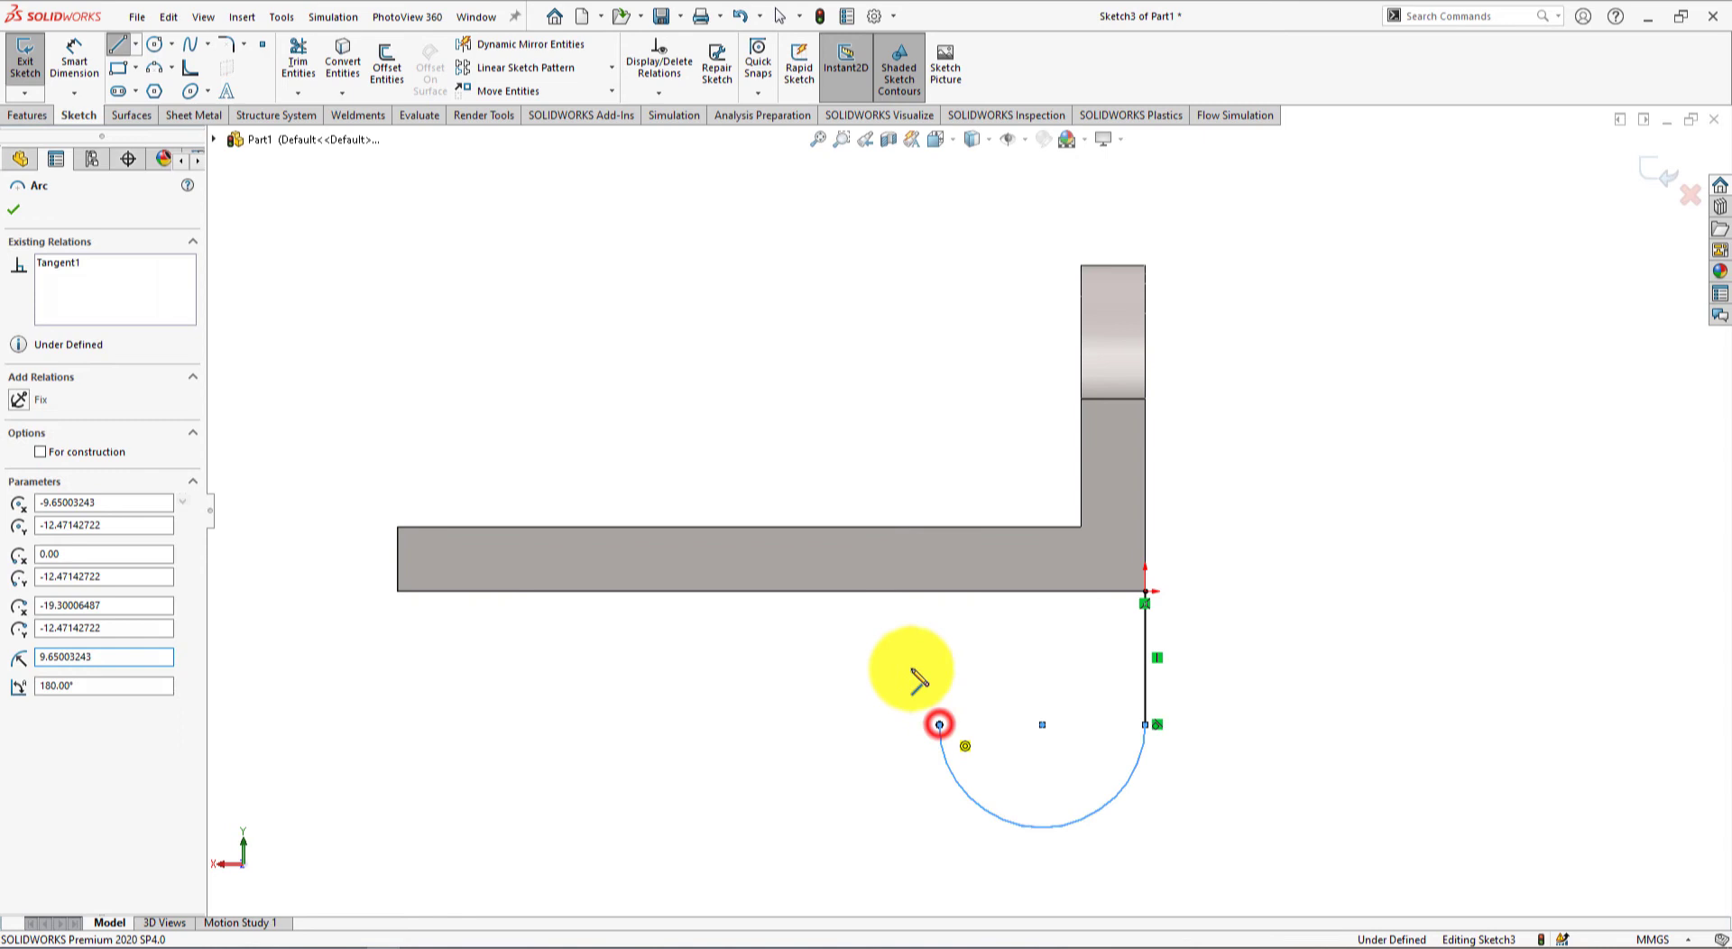
pyautogui.click(938, 590)
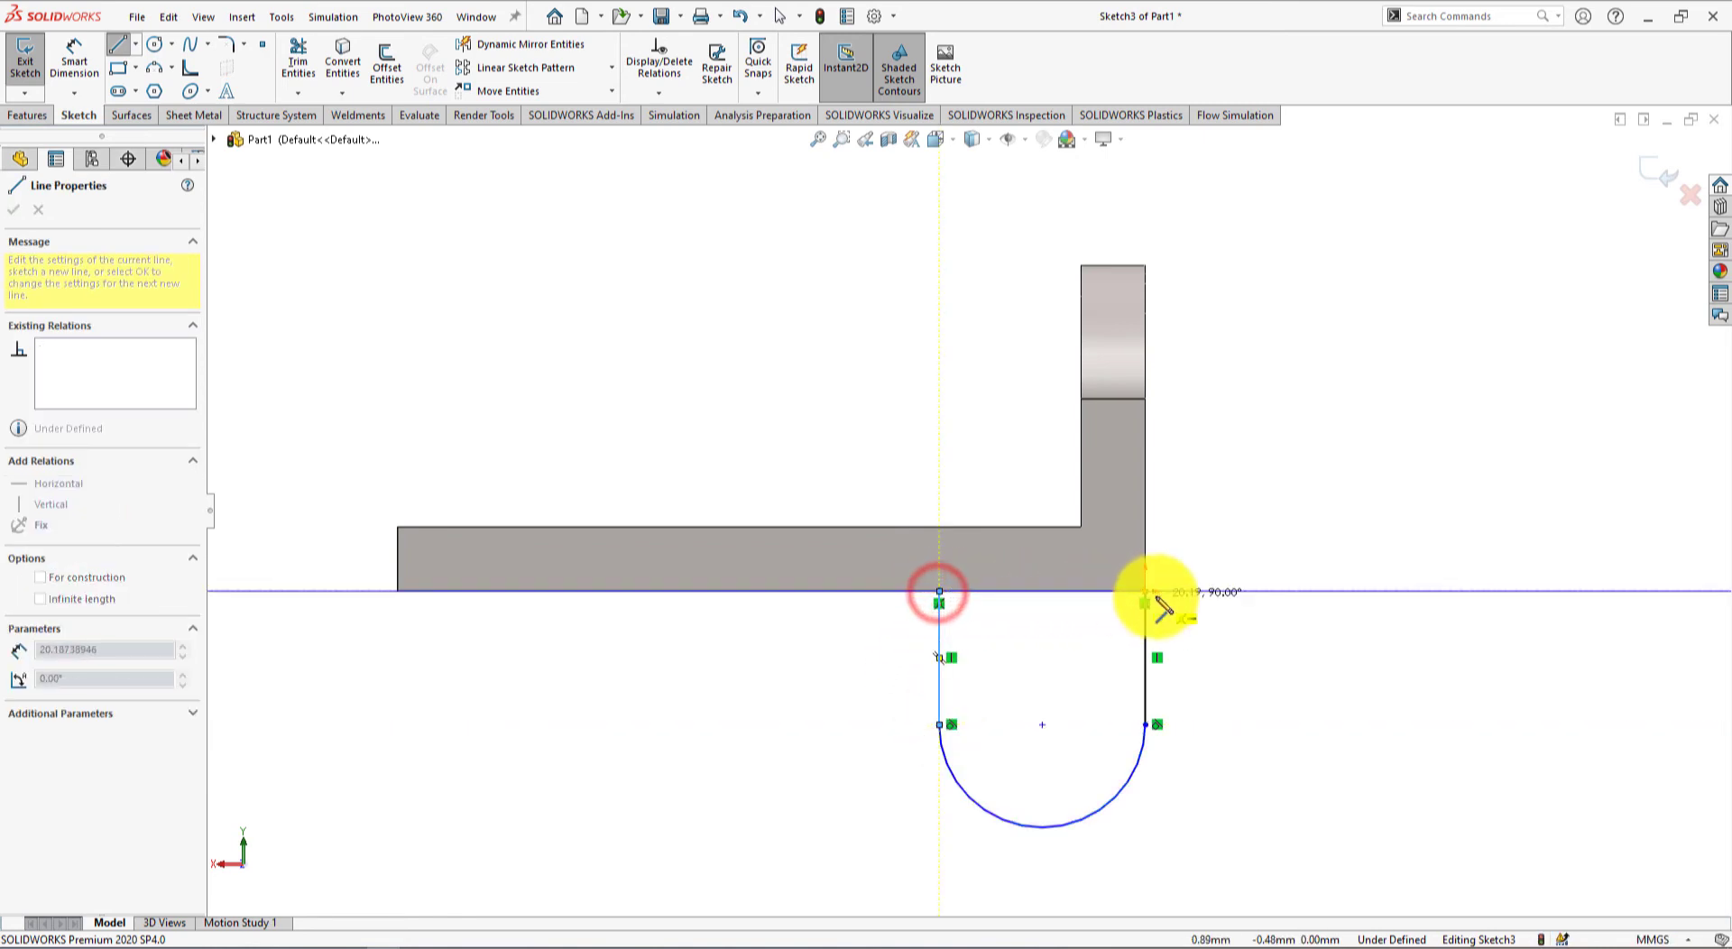
pyautogui.click(1145, 591)
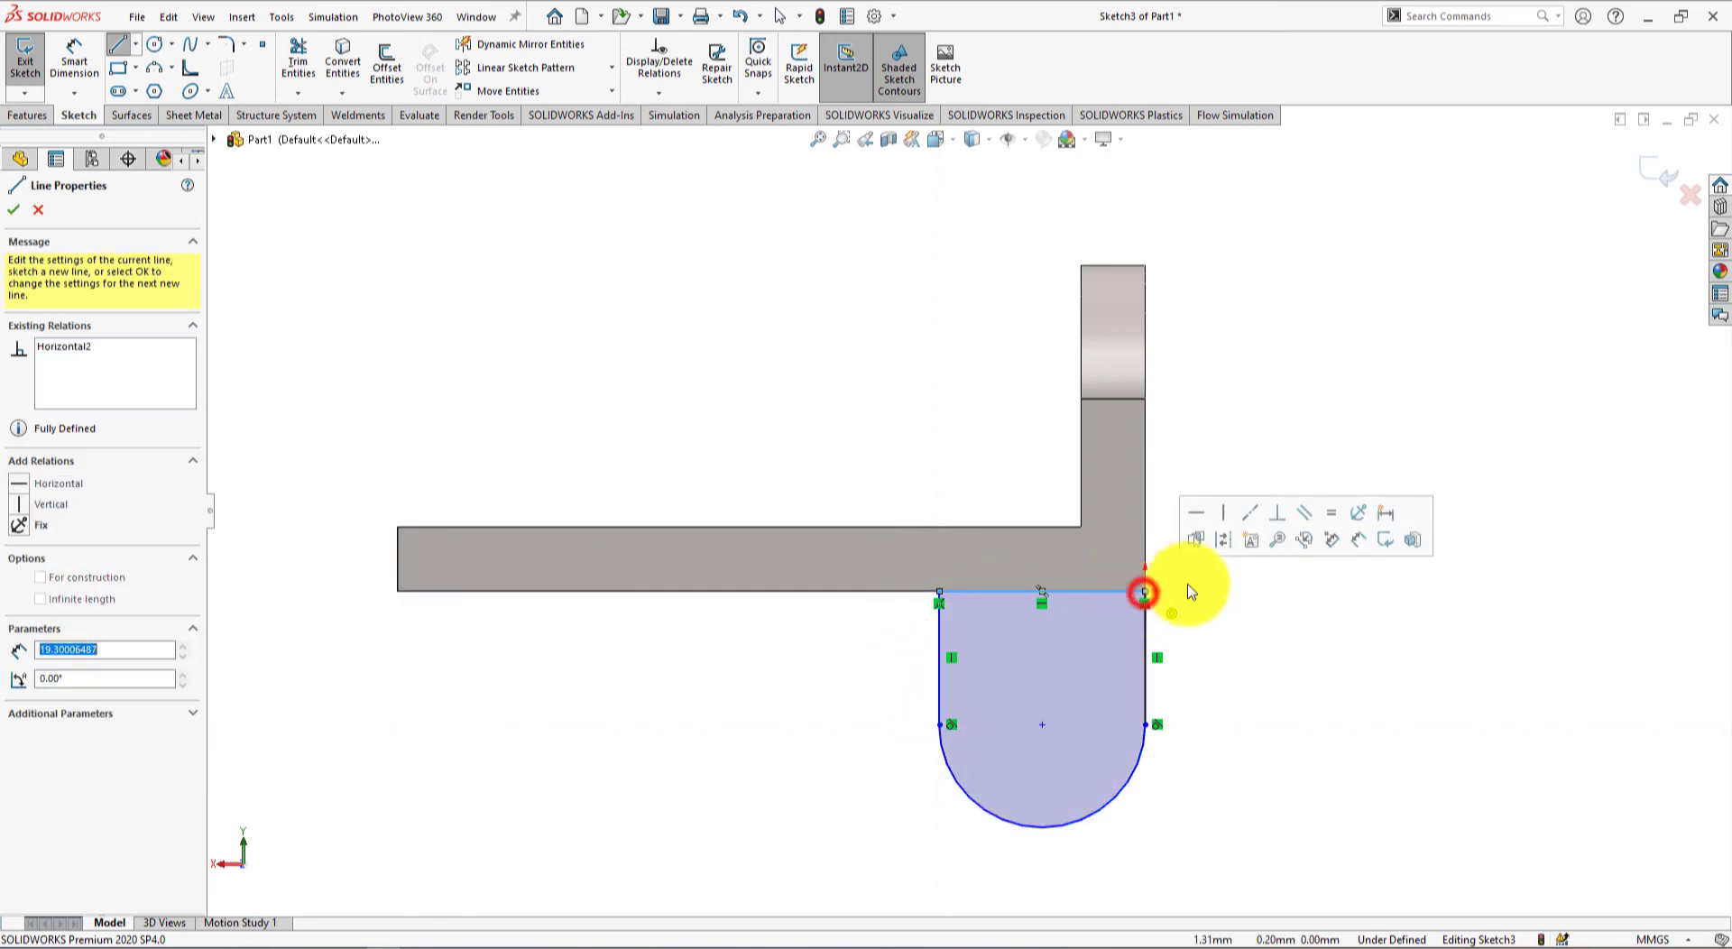
pyautogui.rightClick(1288, 600)
pyautogui.click(1331, 615)
pyautogui.moveTo(1268, 727)
pyautogui.keyDown('ctrl'); pyautogui.mouseDown(button='middle')
pyautogui.moveTo(1275, 703)
pyautogui.moveTo(1200, 636)
pyautogui.mouseUp(button='middle'); pyautogui.keyUp('ctrl')
pyautogui.hotkey('alt', 'Tab')
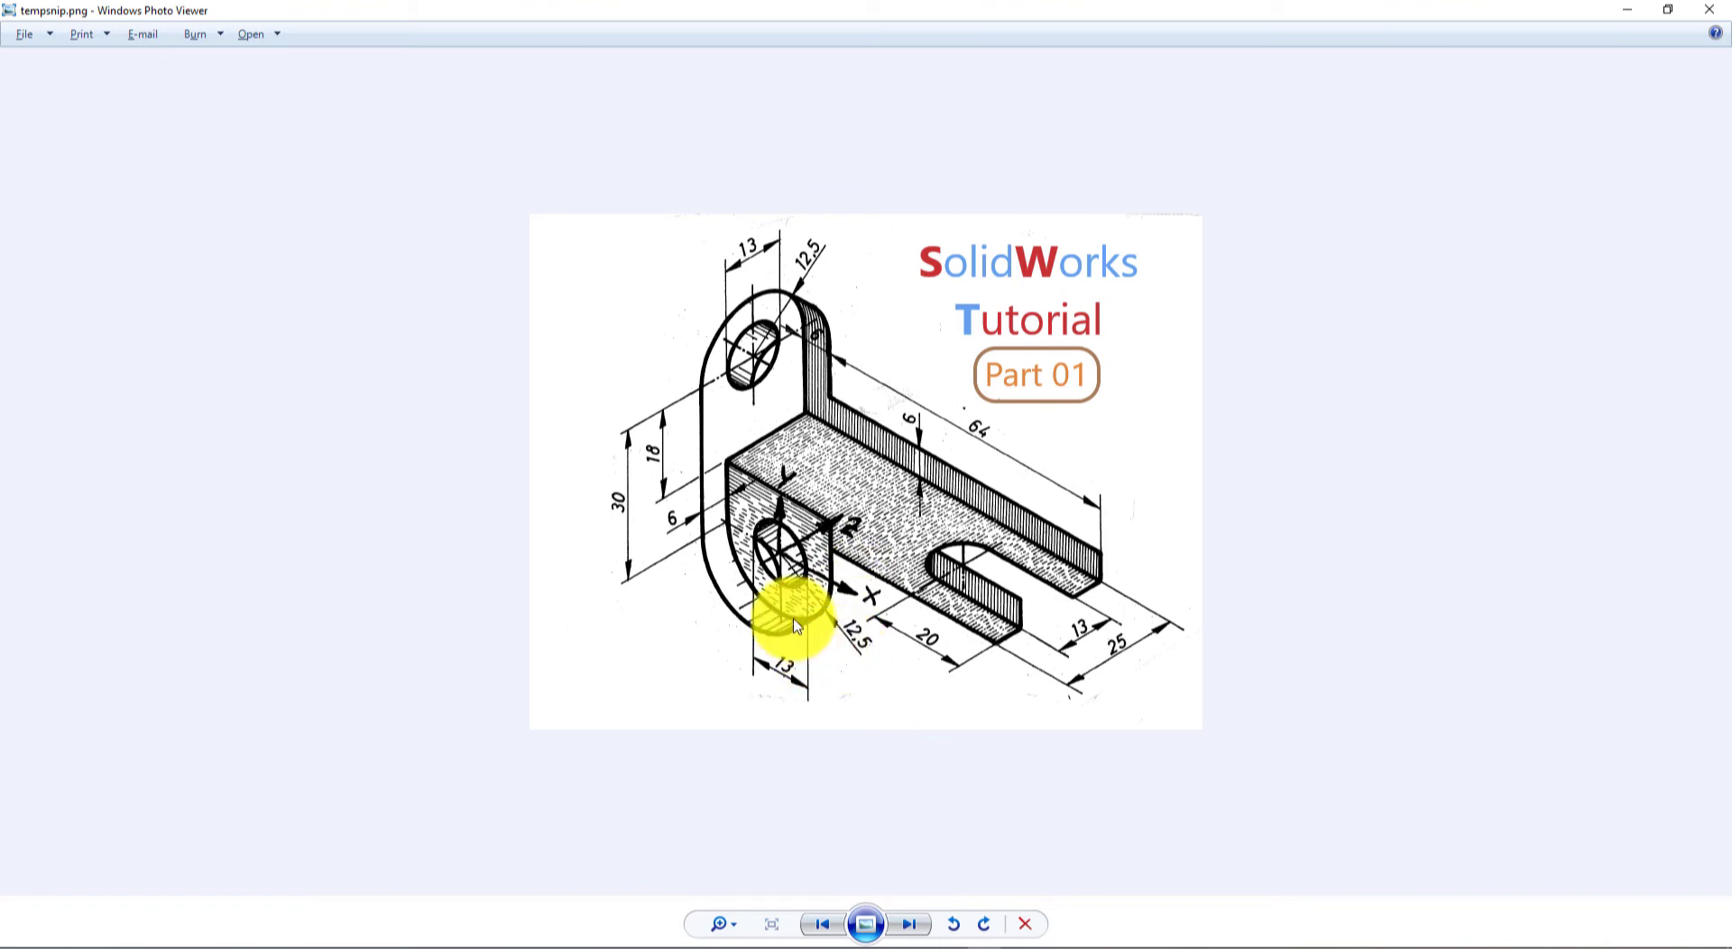
pyautogui.hotkey('alt', 'Tab')
# Step: Draw a hole circle centred in the lug's rounded end
pyautogui.click(154, 44)
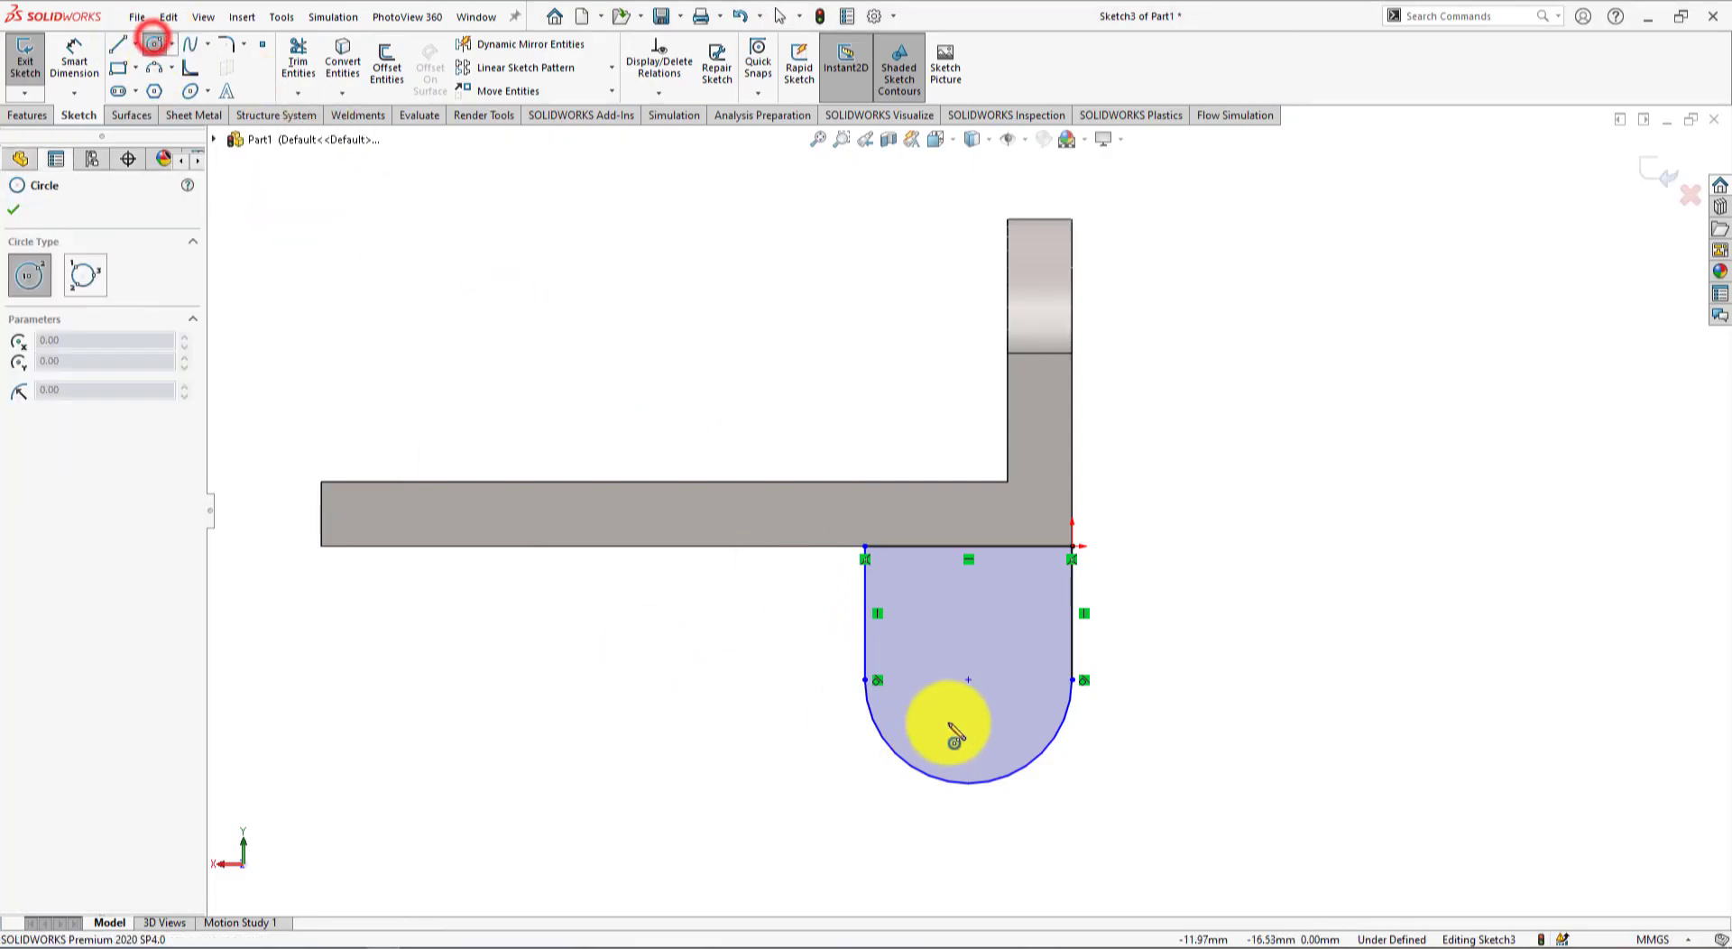
pyautogui.click(969, 680)
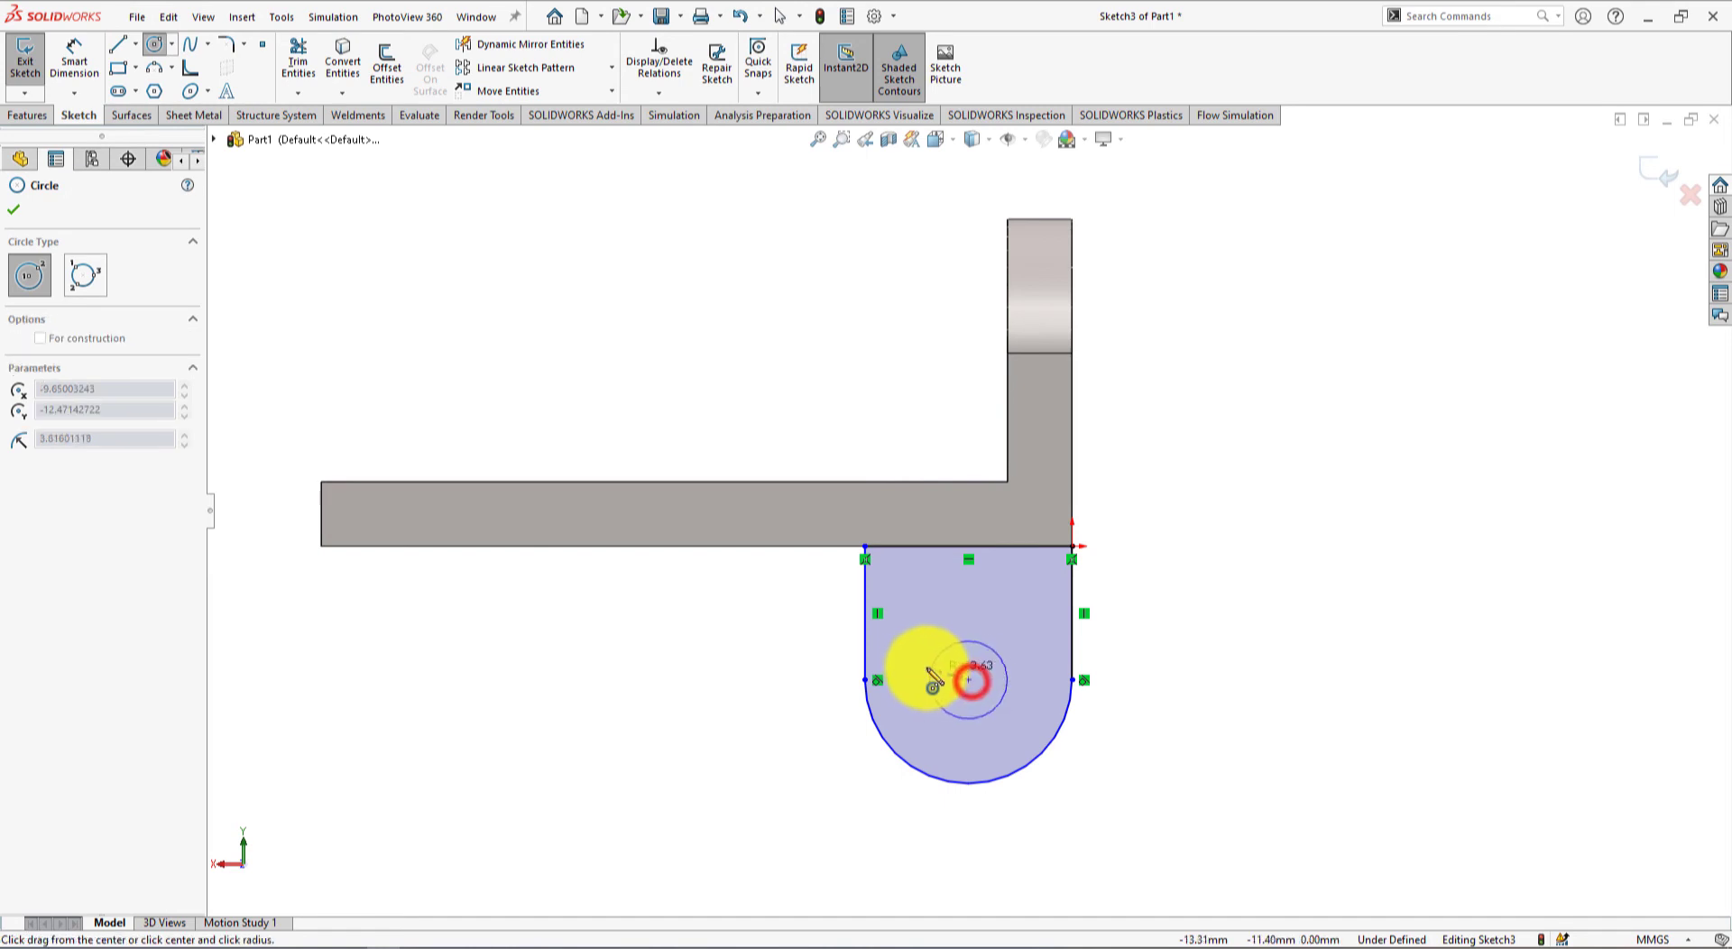
pyautogui.click(918, 673)
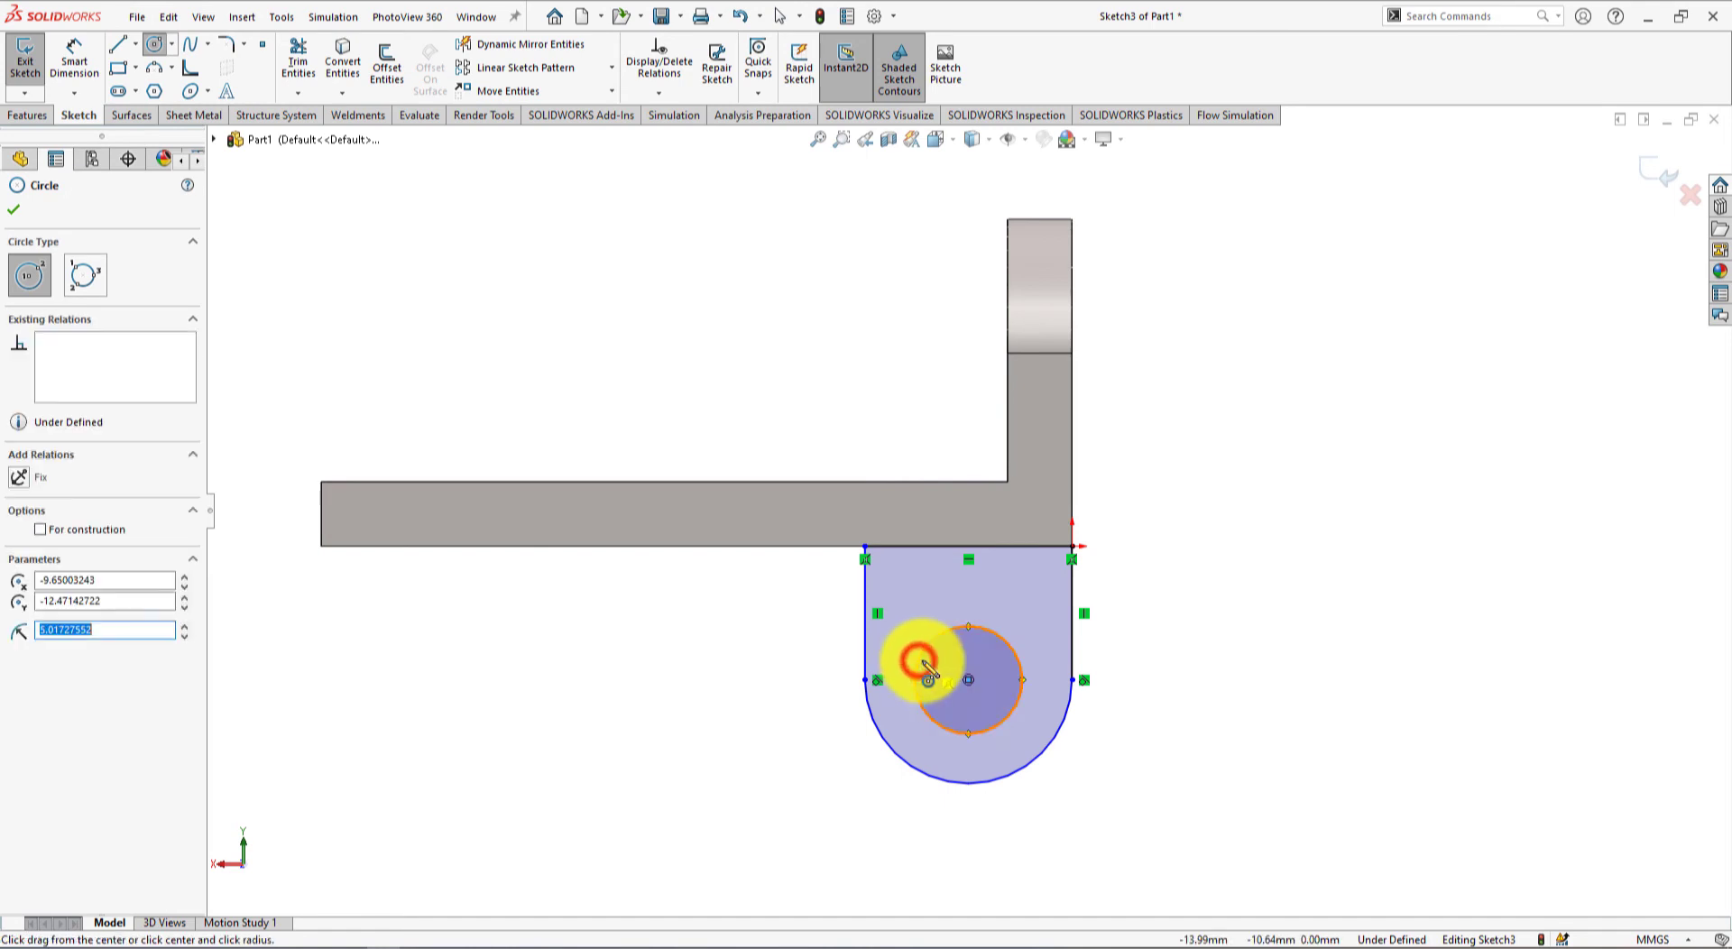
# Step: Dimension the rounded end to R12.50 and the hole circle to Ø13.00 mm
pyautogui.click(72, 55)
pyautogui.hotkey('alt', 'Tab')
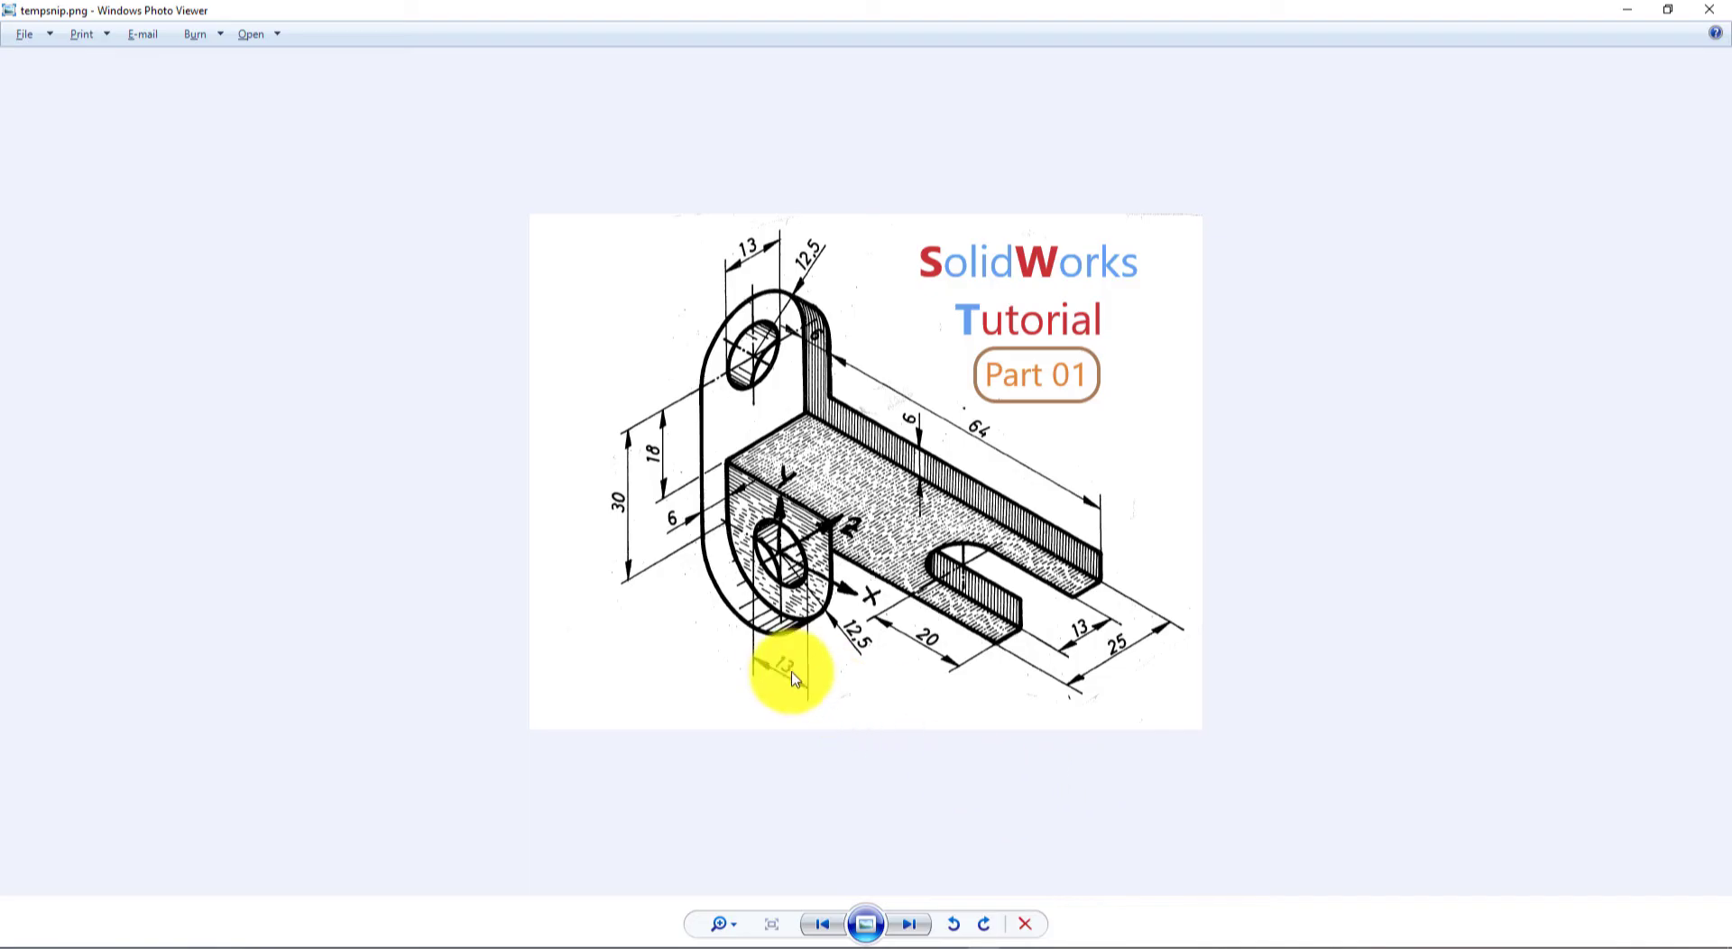
pyautogui.hotkey('alt', 'Tab')
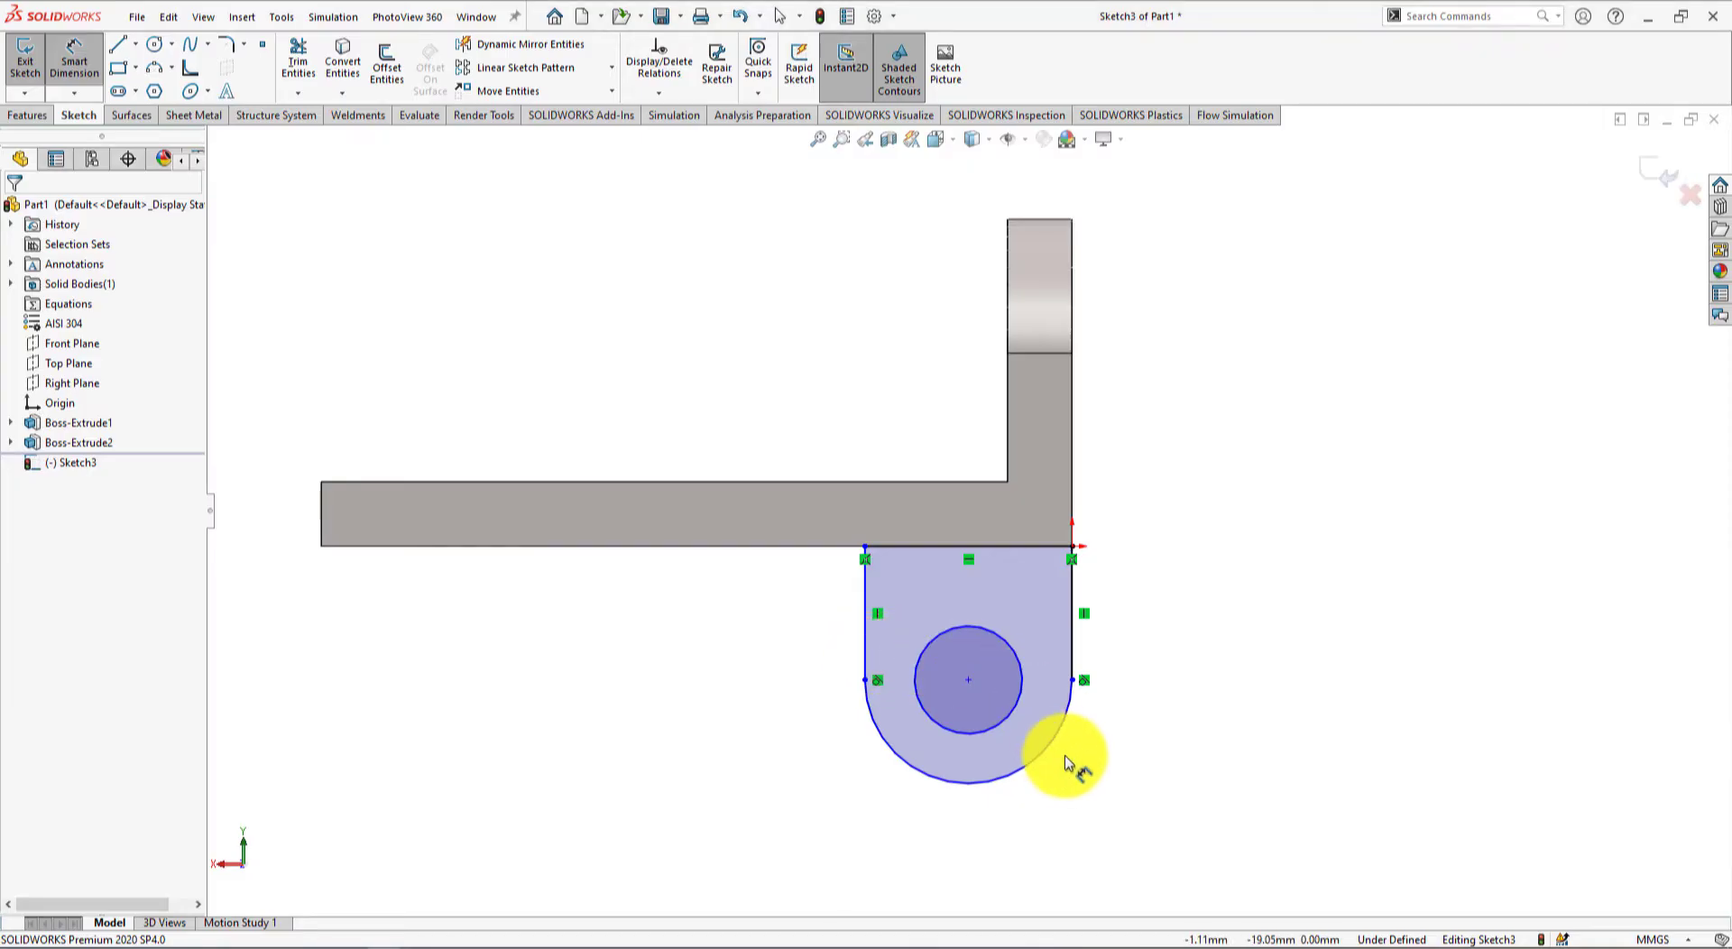
pyautogui.click(1042, 756)
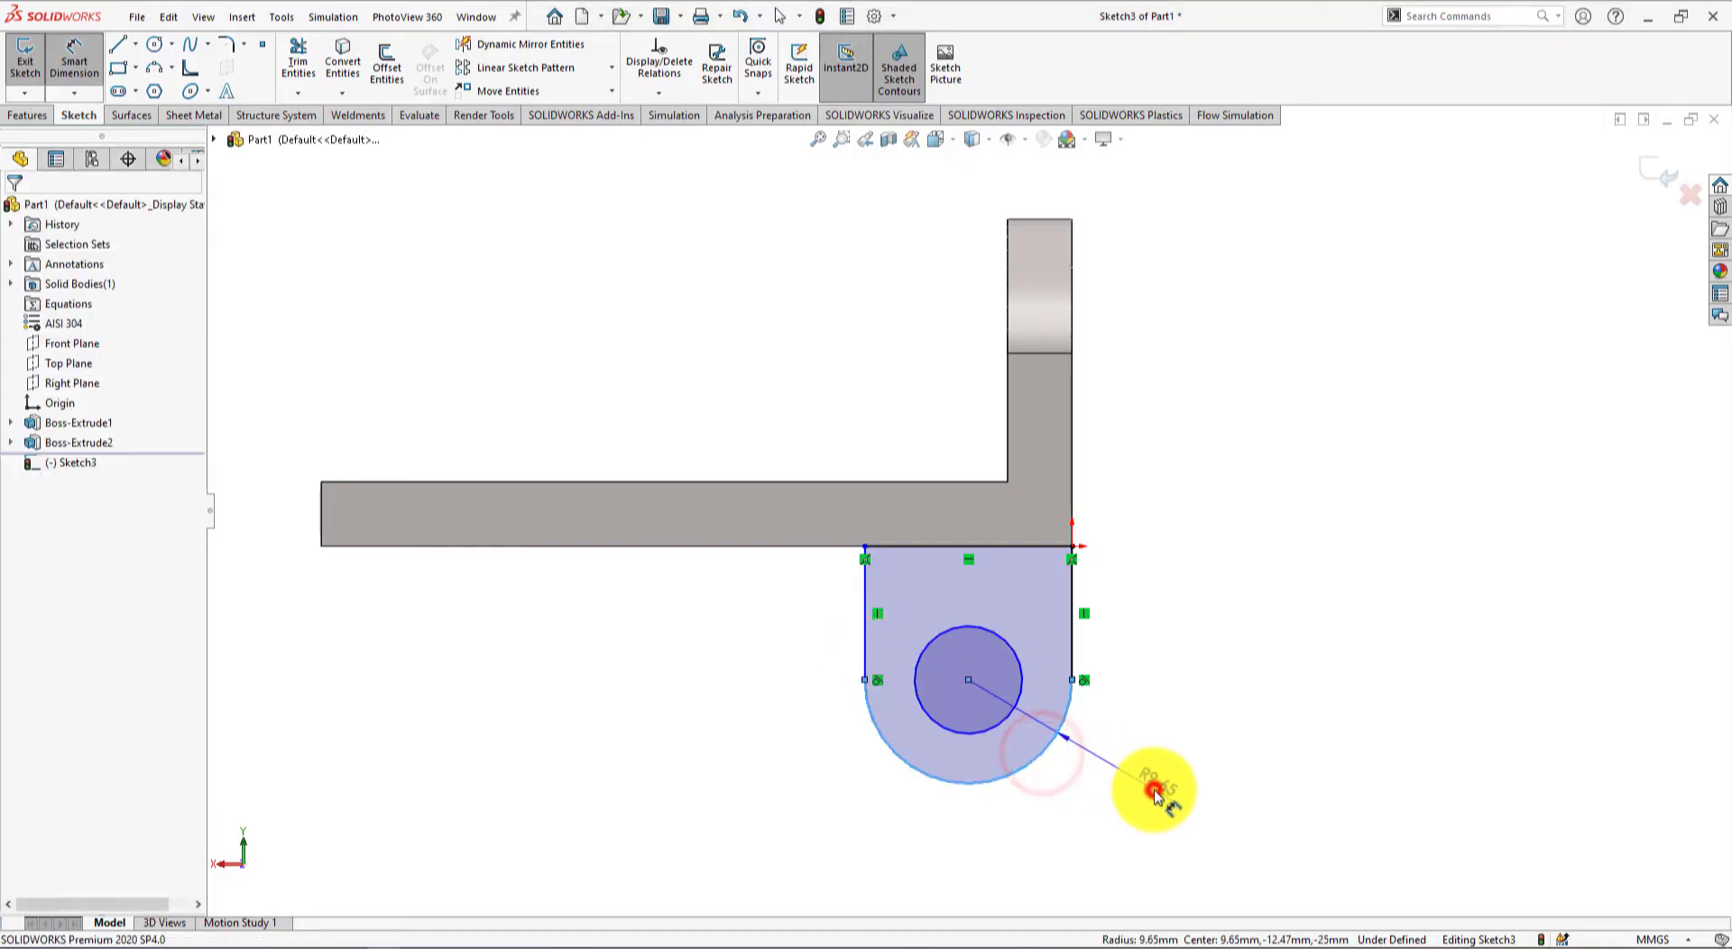
pyautogui.click(1152, 787)
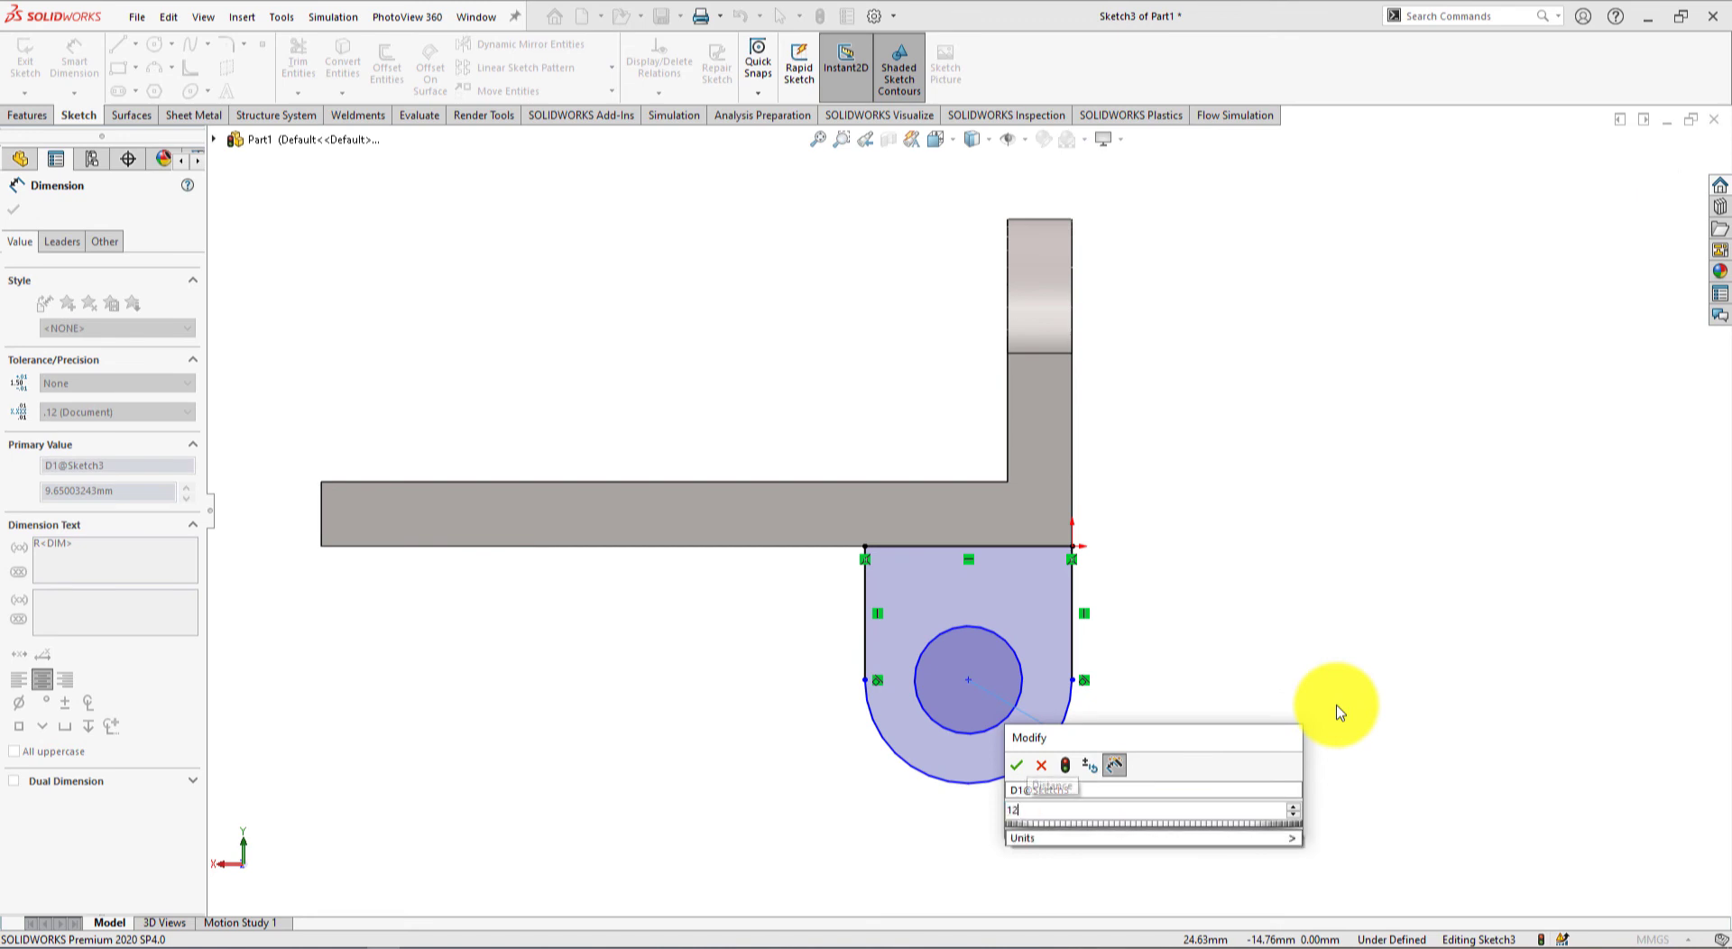
pyautogui.press('Return')
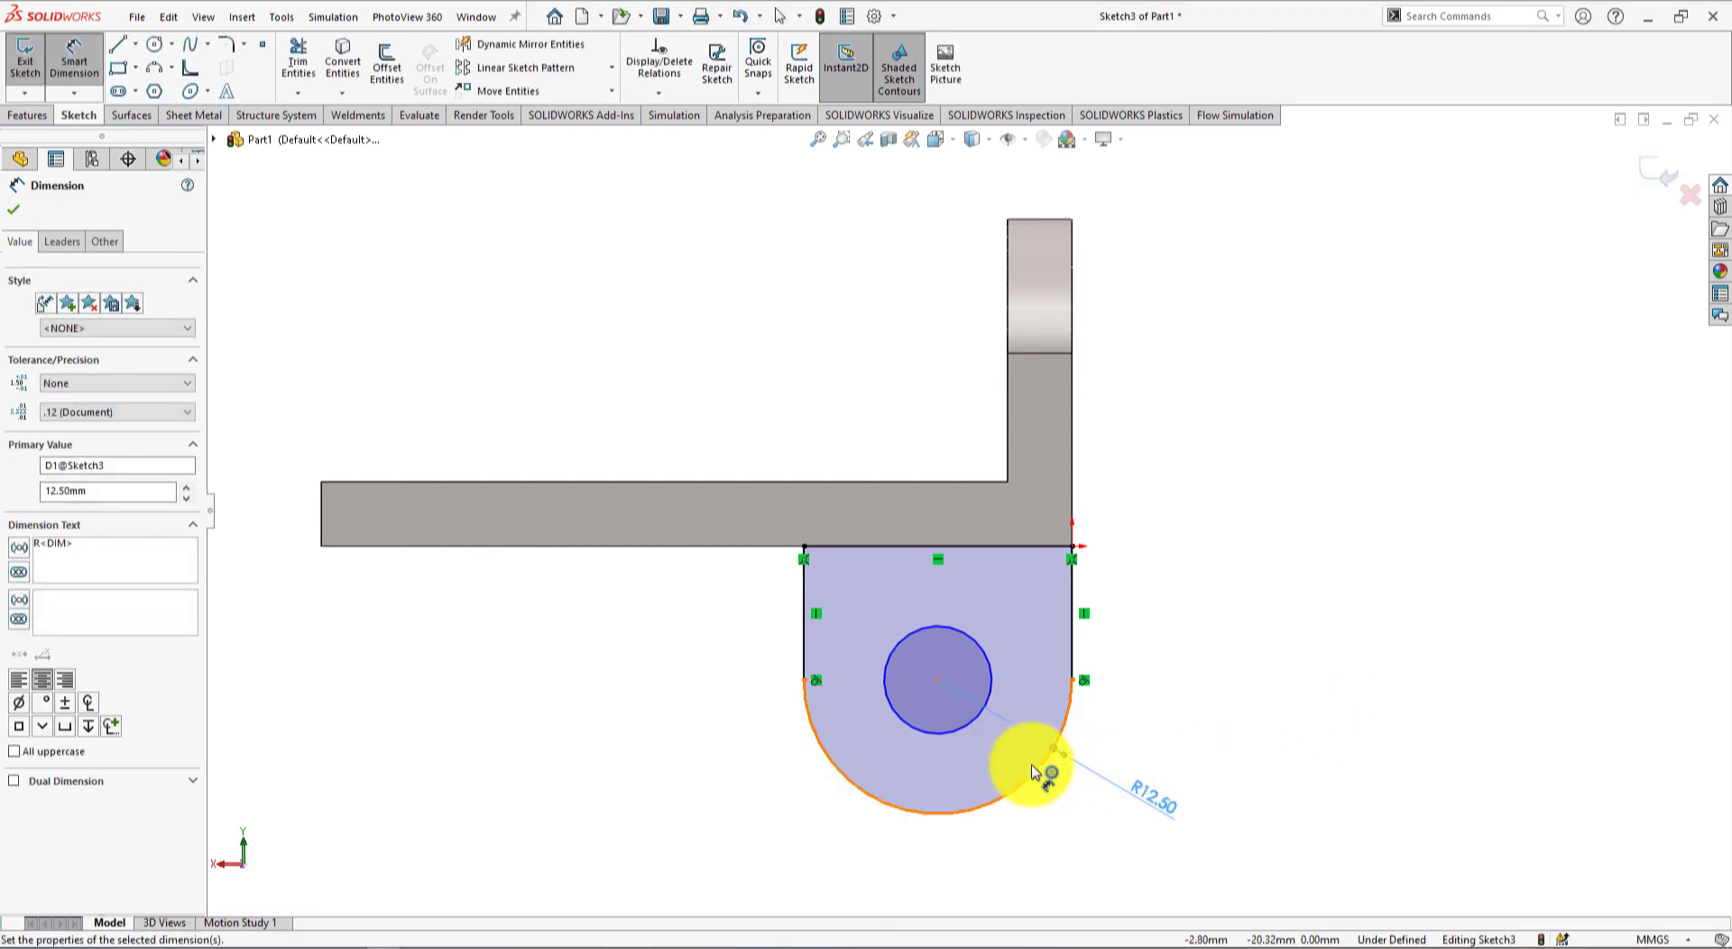
pyautogui.click(972, 732)
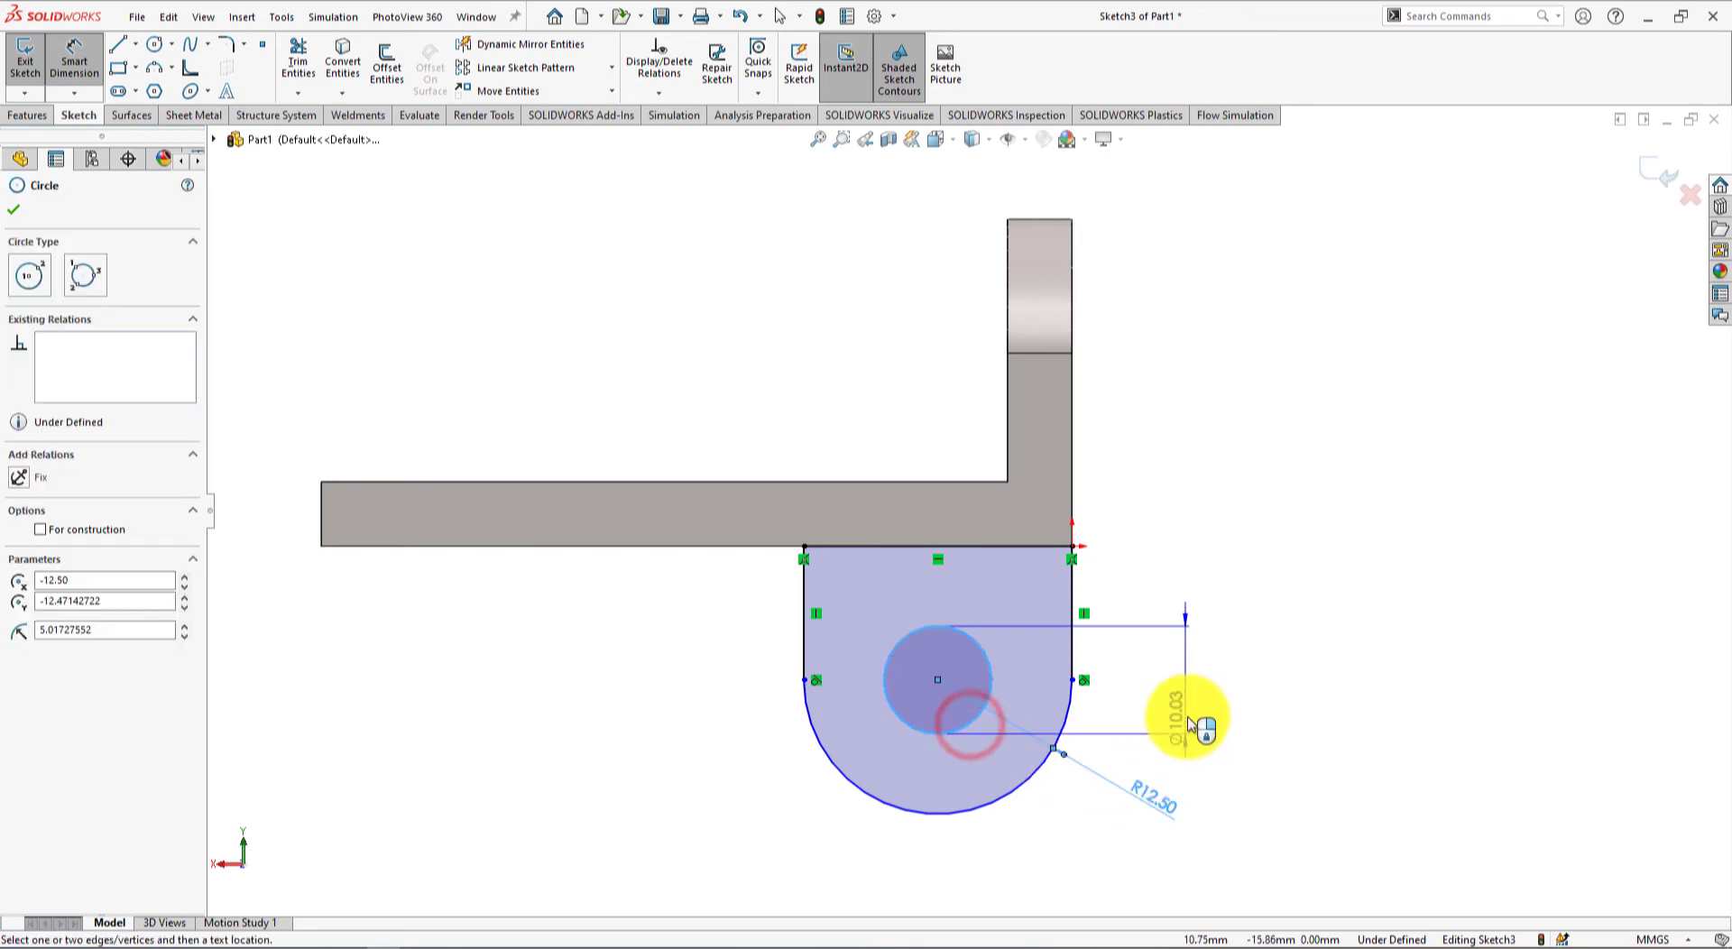
pyautogui.click(1285, 781)
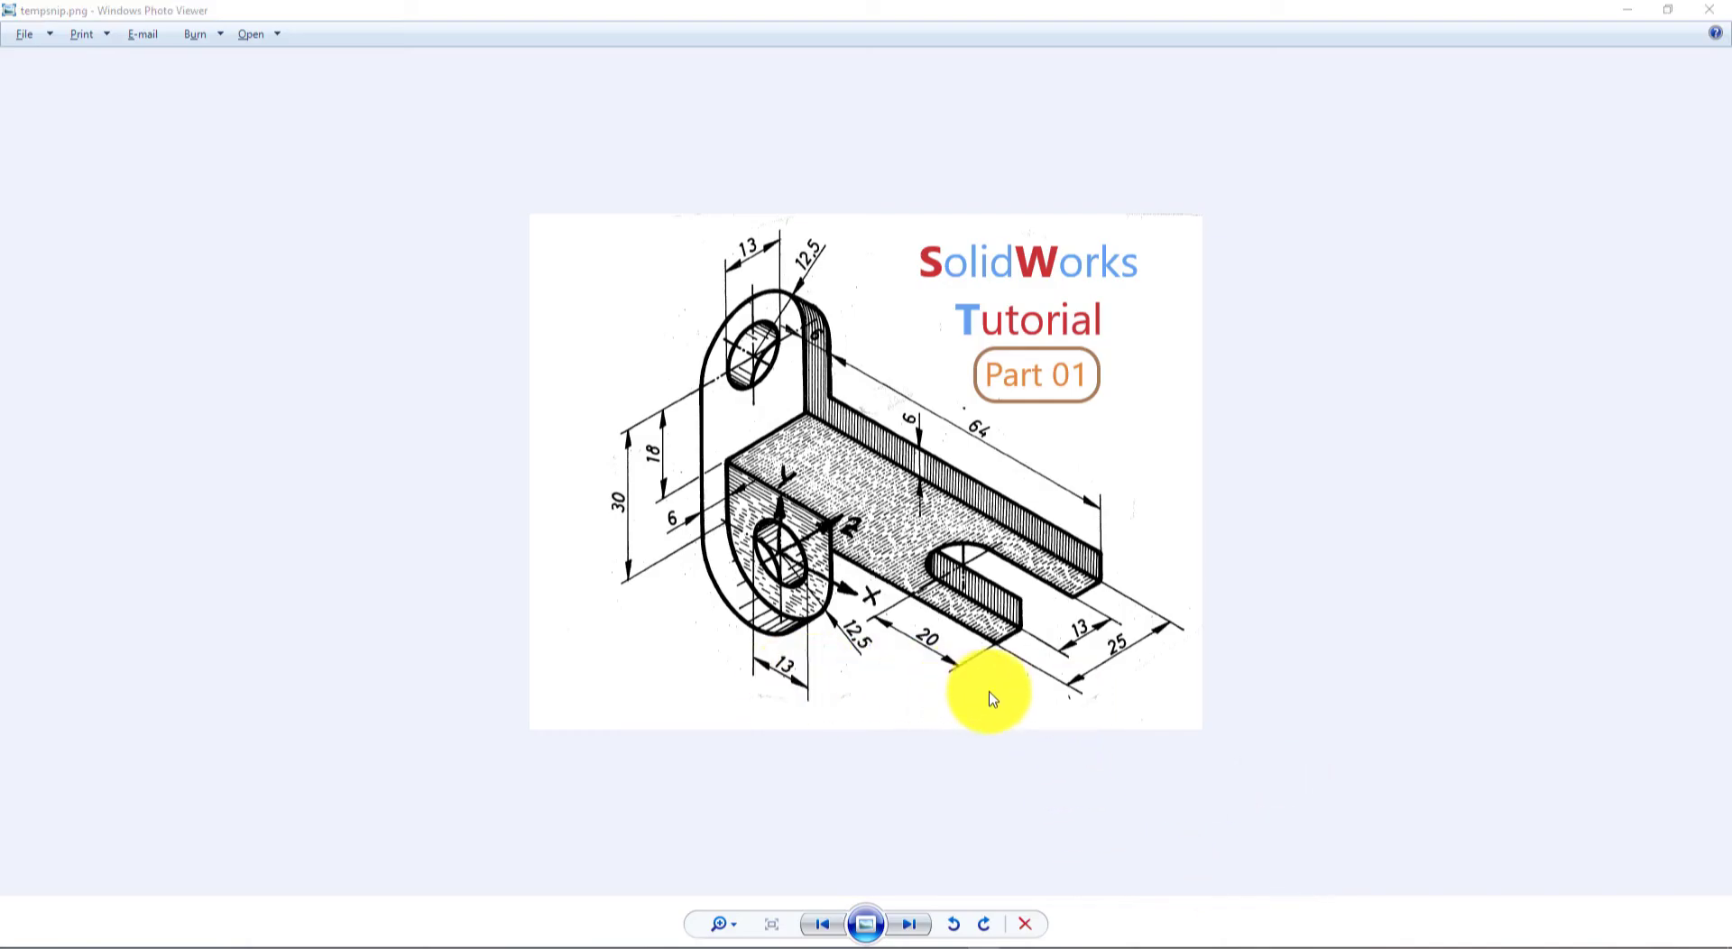
pyautogui.hotkey('alt', 'Tab')
pyautogui.press('Return')
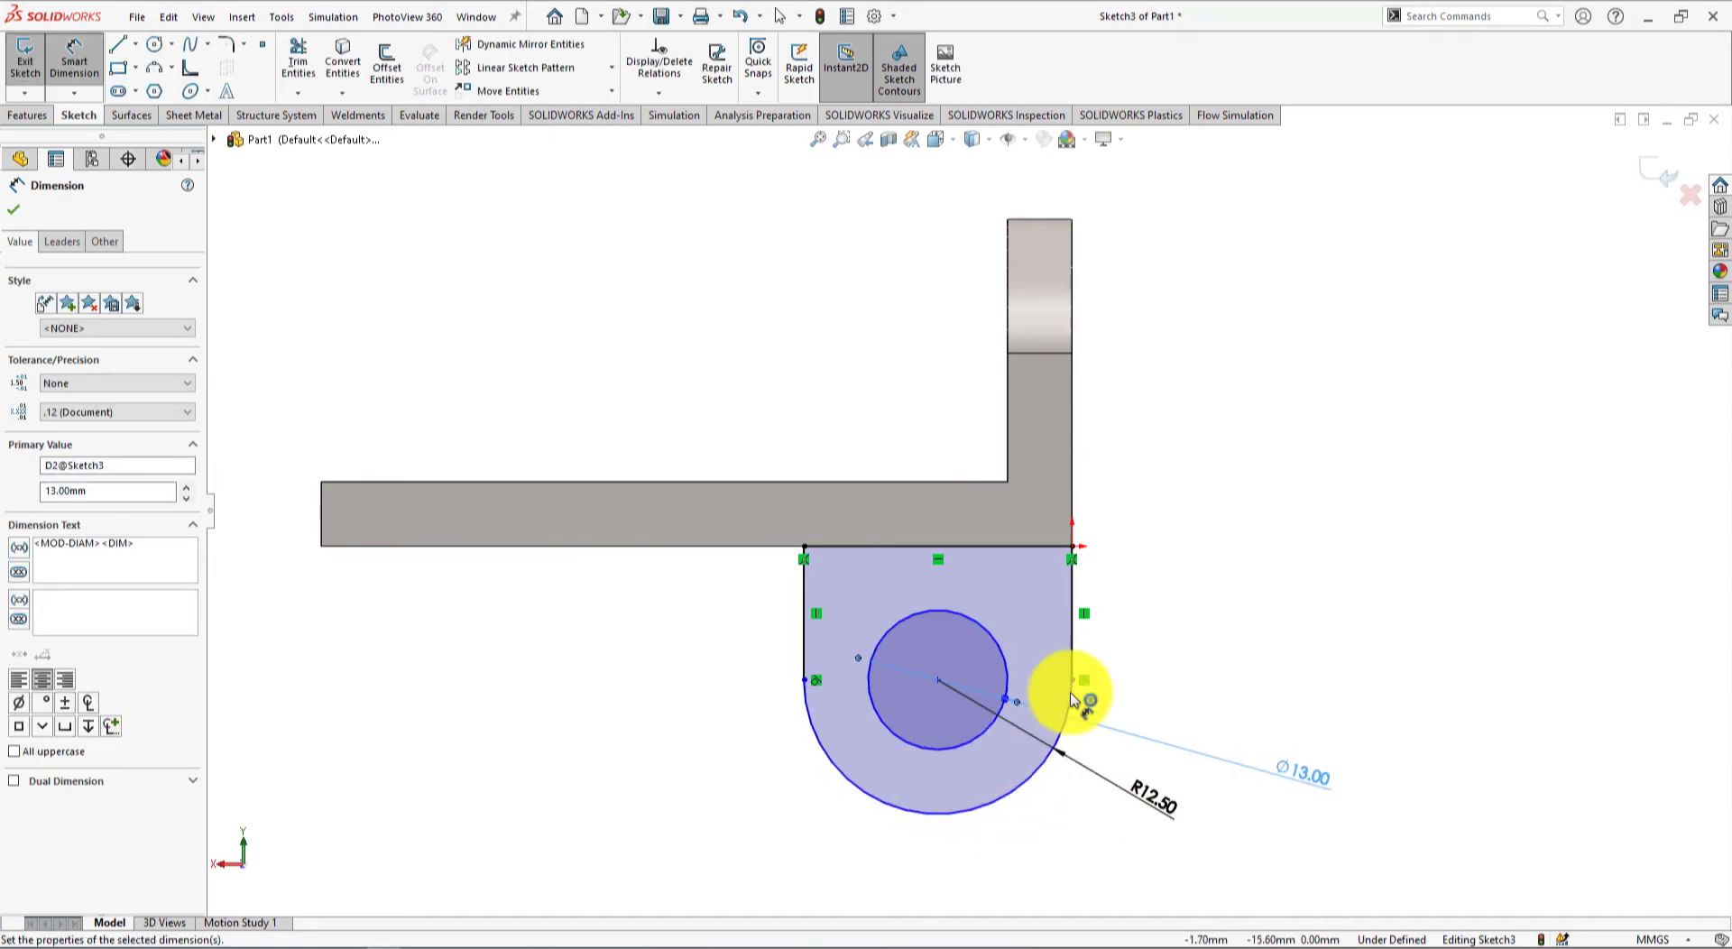
pyautogui.hotkey('alt', 'Tab')
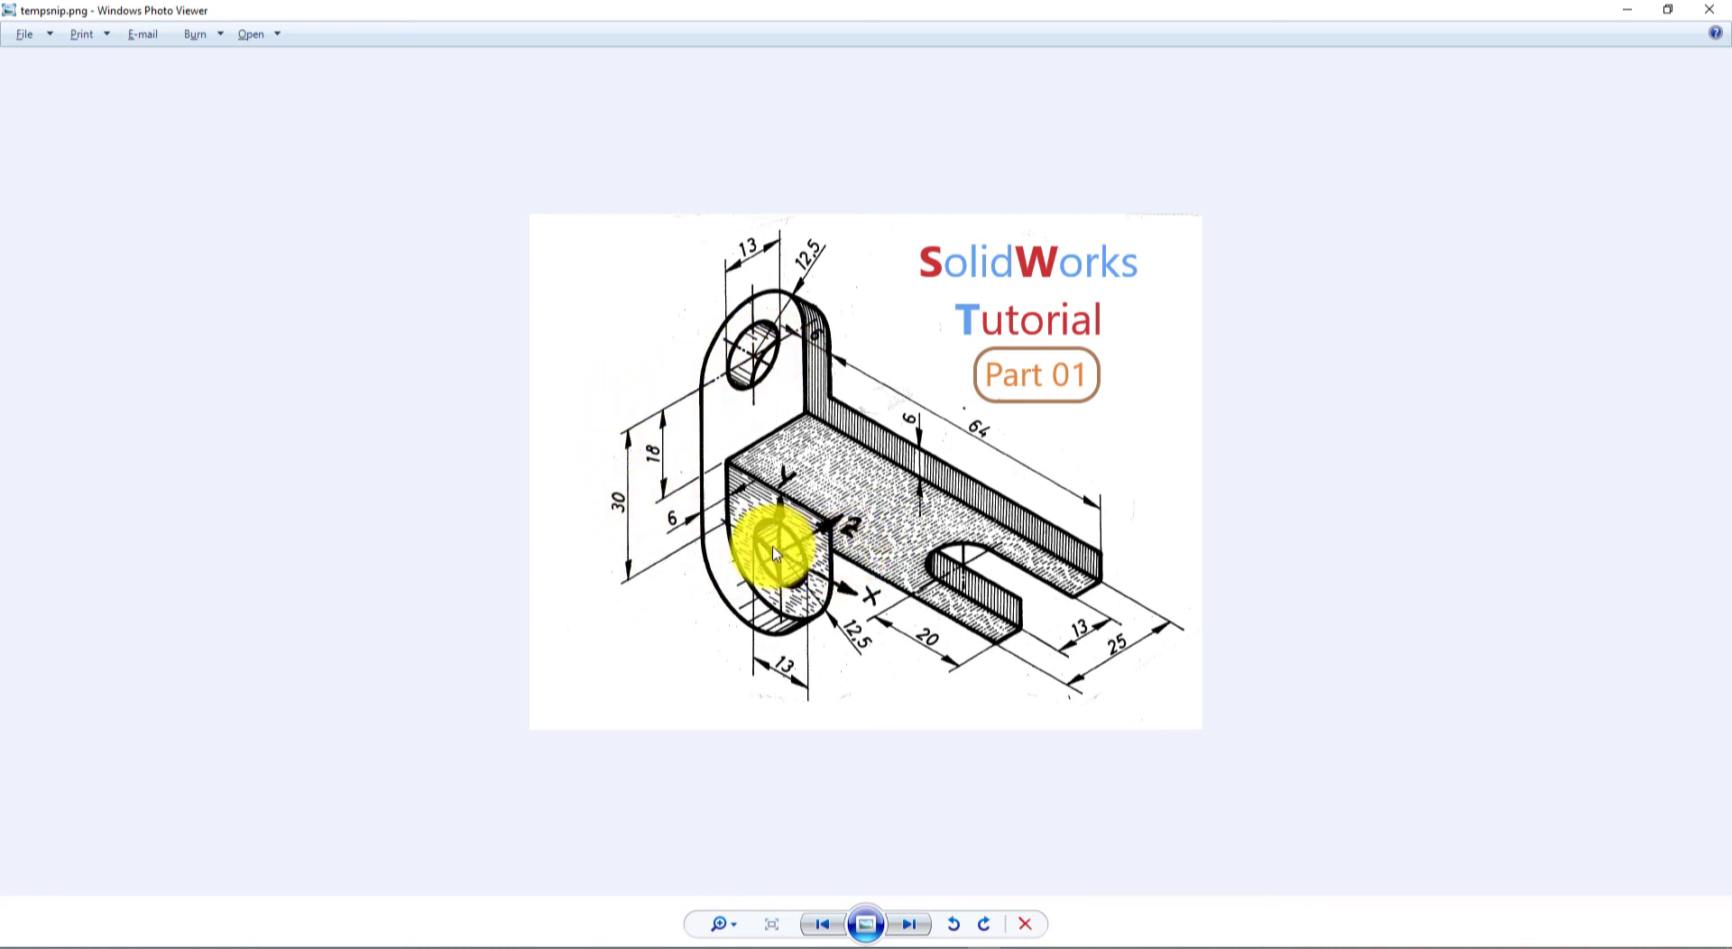
pyautogui.hotkey('alt', 'Tab')
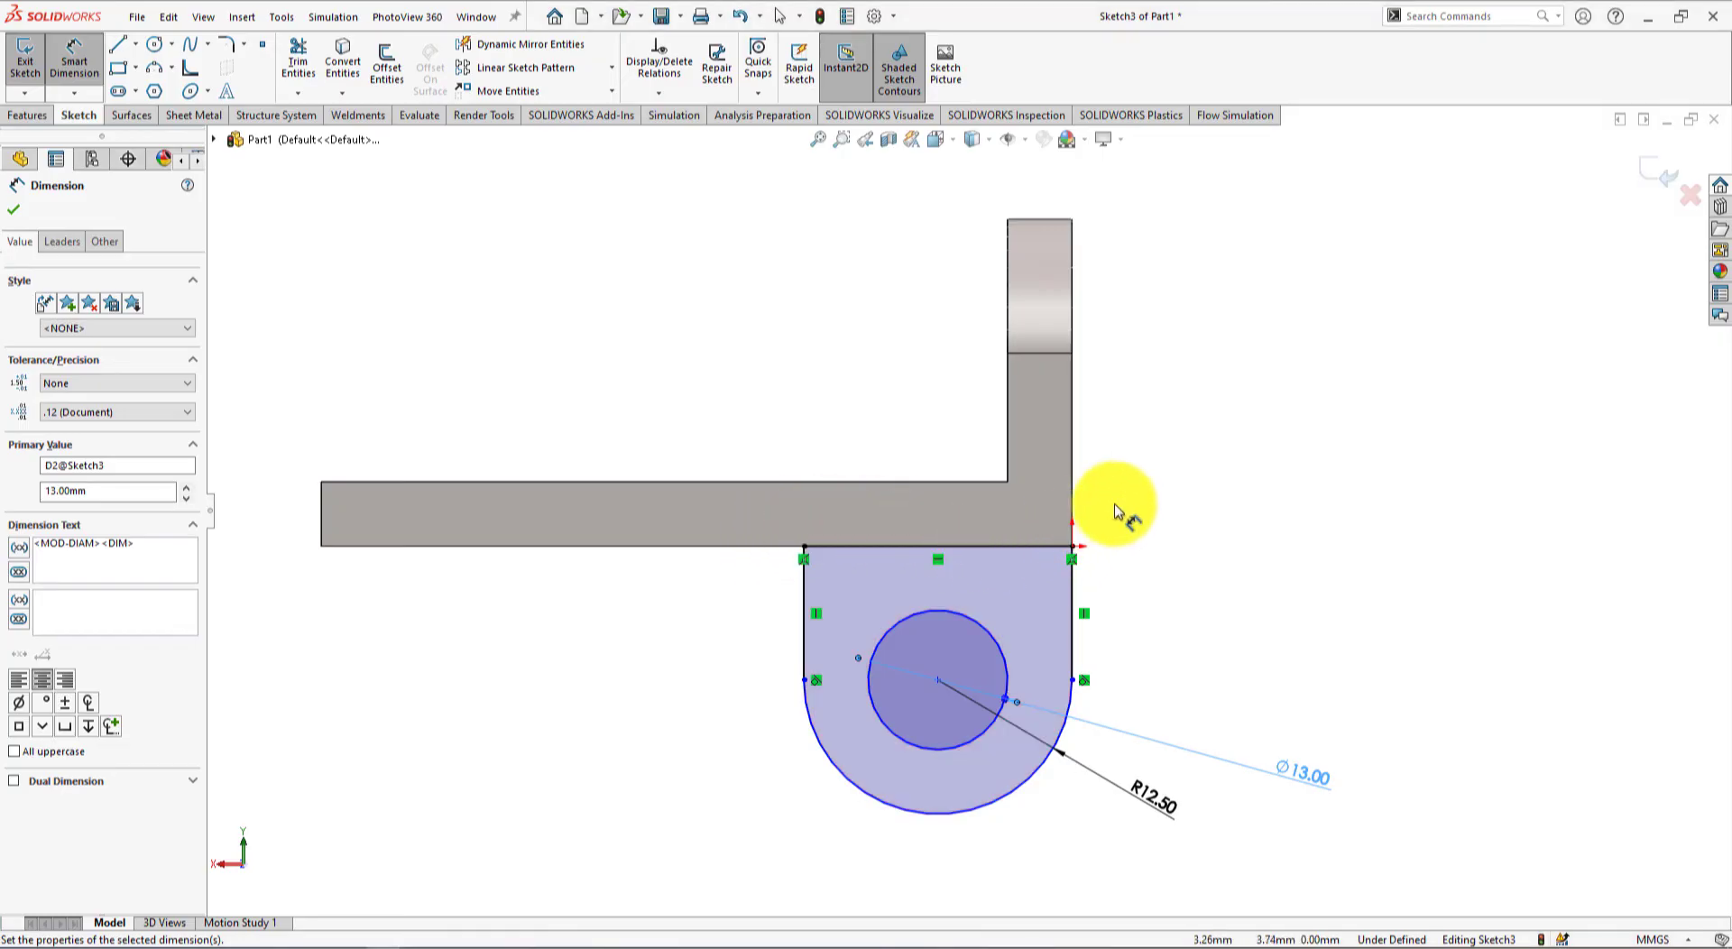
# Step: Orbit to an angled 3-D view and show the temporary axes
pyautogui.moveTo(1014, 627); pyautogui.dragTo(1206, 348, button='middle')
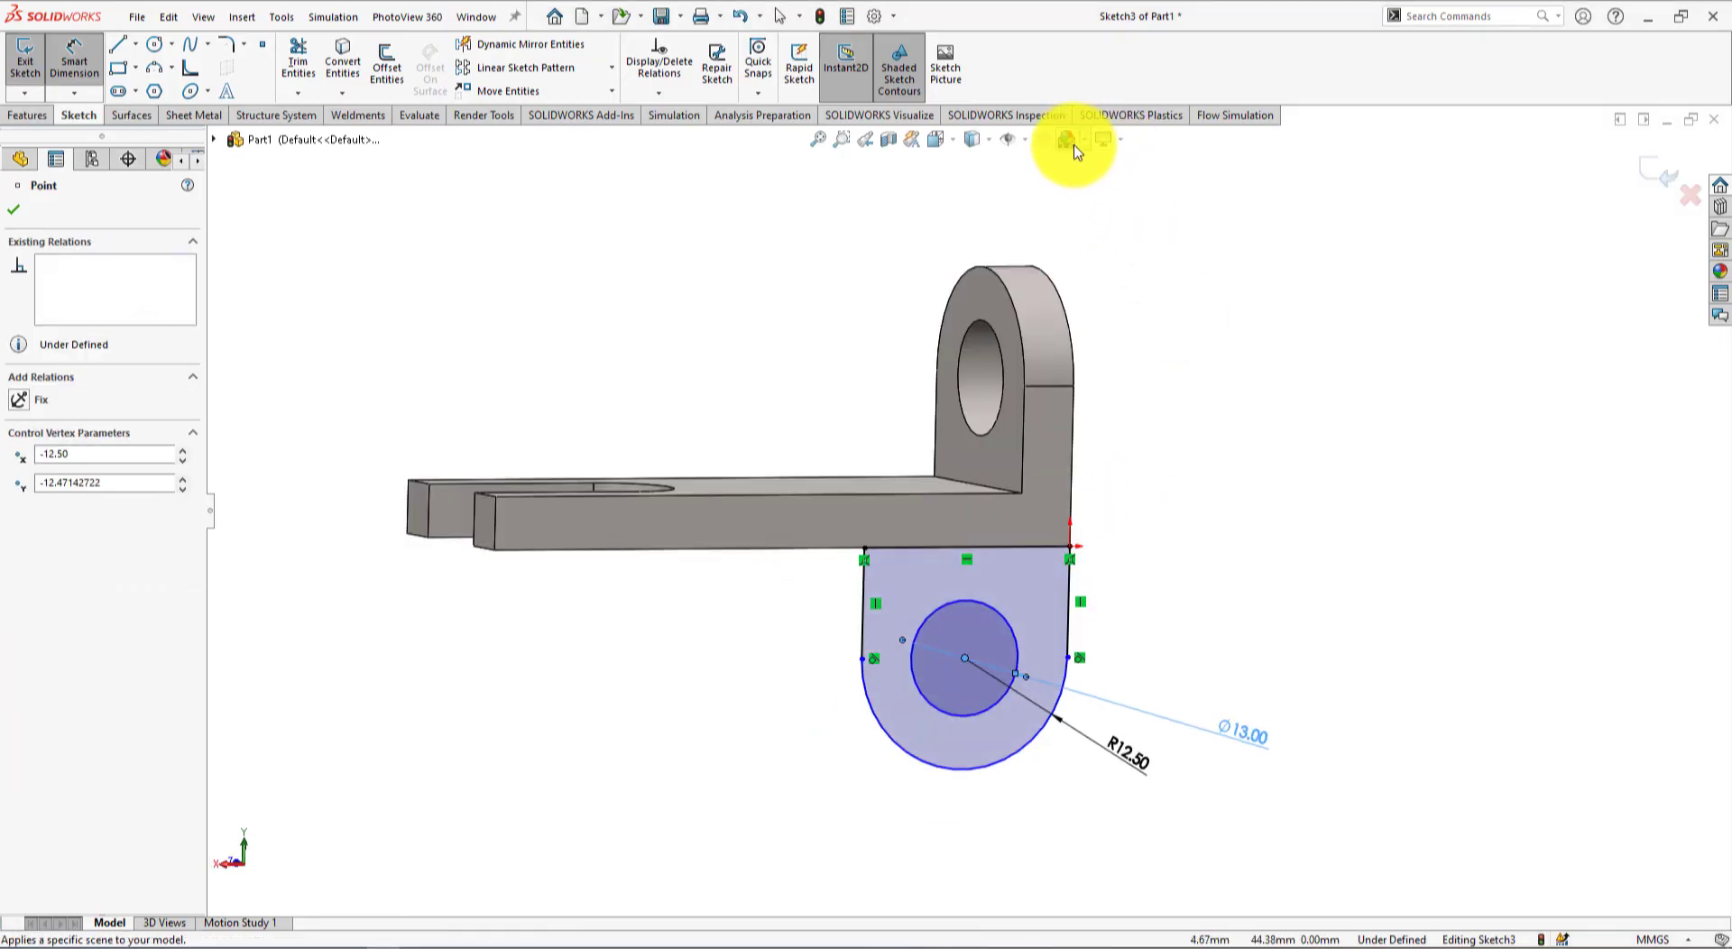
pyautogui.click(1025, 140)
pyautogui.click(1033, 187)
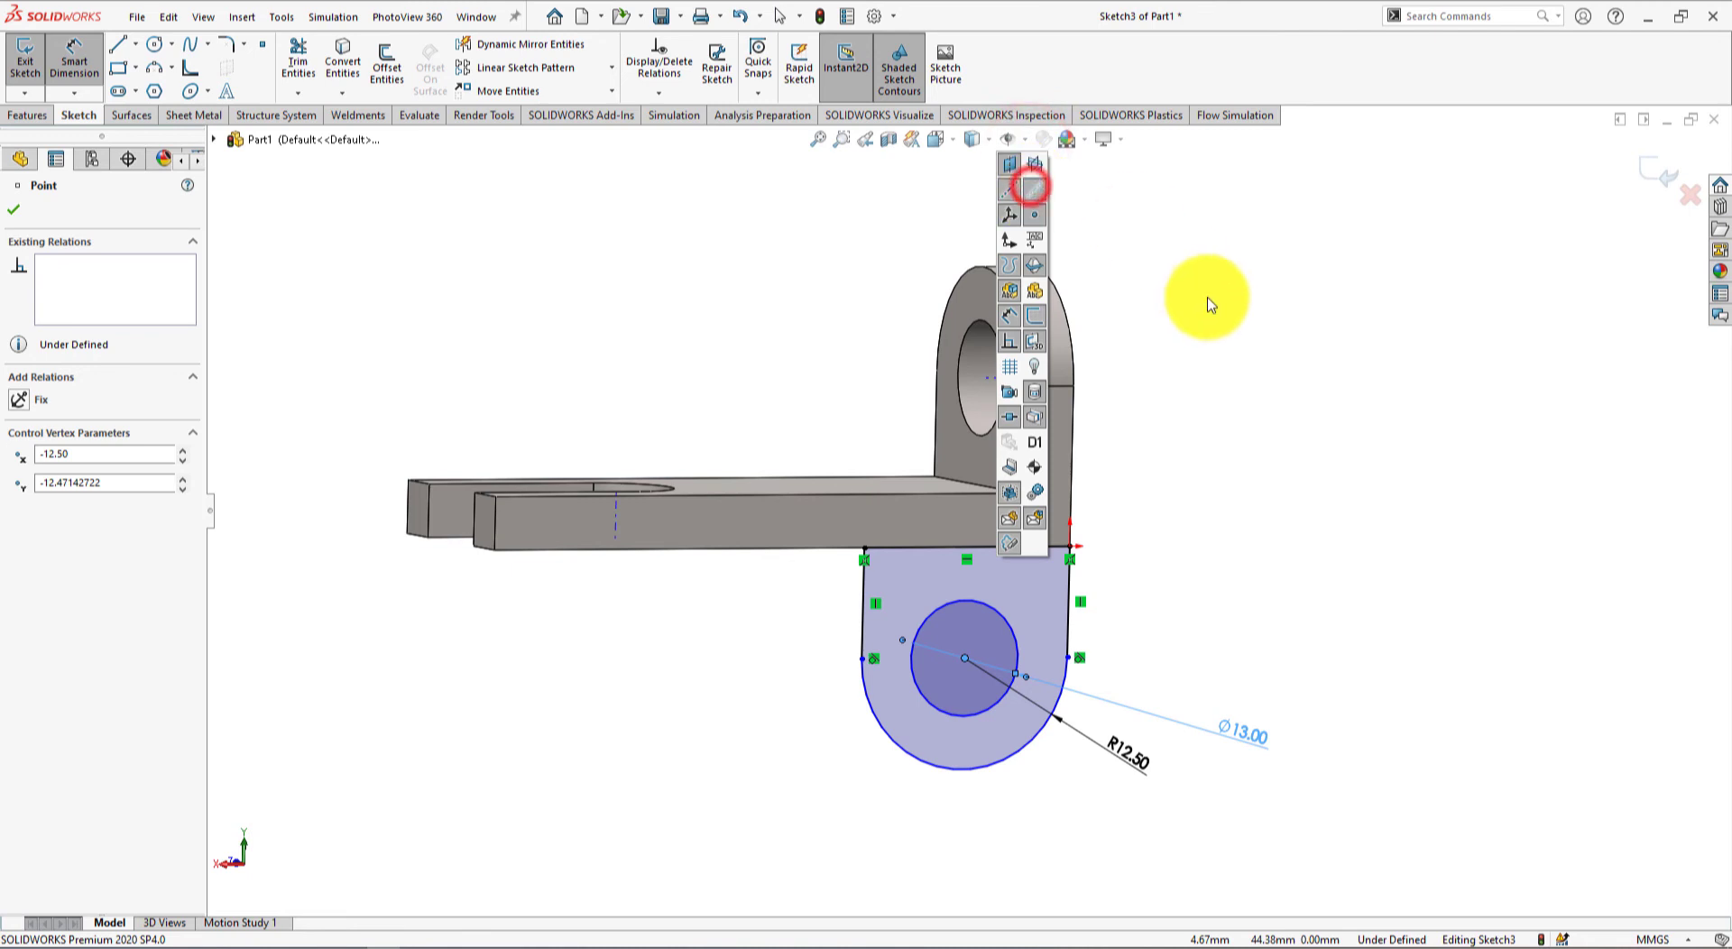
pyautogui.click(1187, 287)
pyautogui.moveTo(1237, 445)
pyautogui.mouseDown(button='middle')
pyautogui.moveTo(1168, 437)
pyautogui.moveTo(1206, 456)
pyautogui.mouseUp(button='middle')
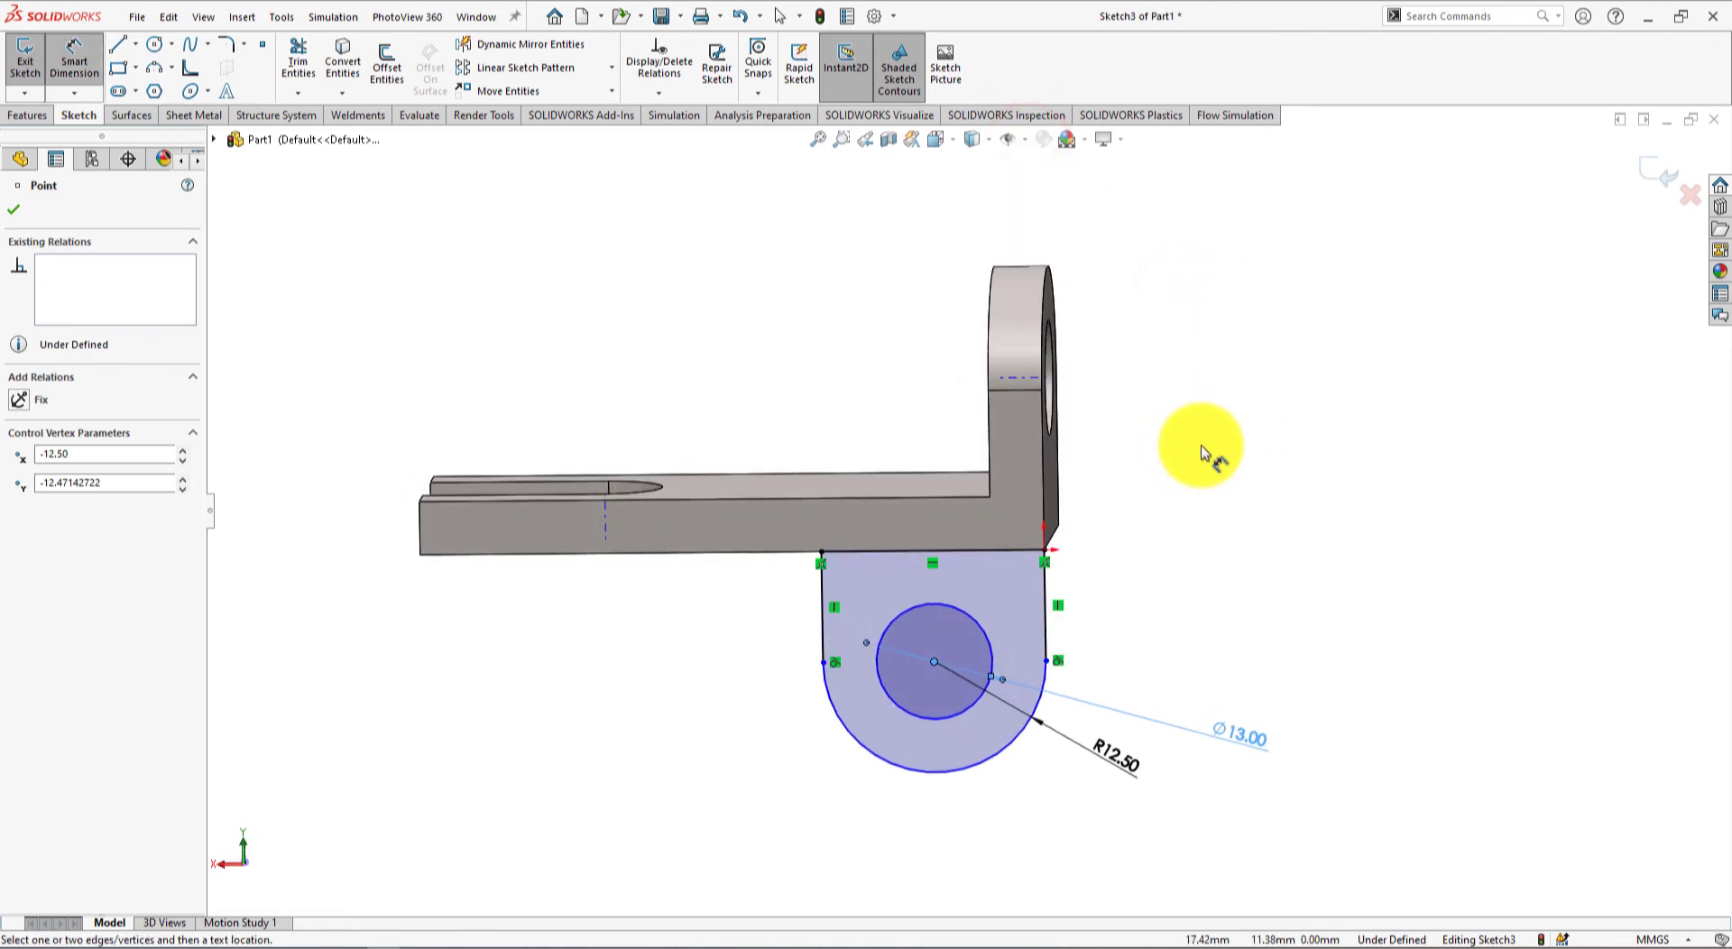
# Step: Add a 30 mm vertical dimension from the upper hole's axis to the new hole's centre
pyautogui.click(1046, 379)
pyautogui.click(963, 692)
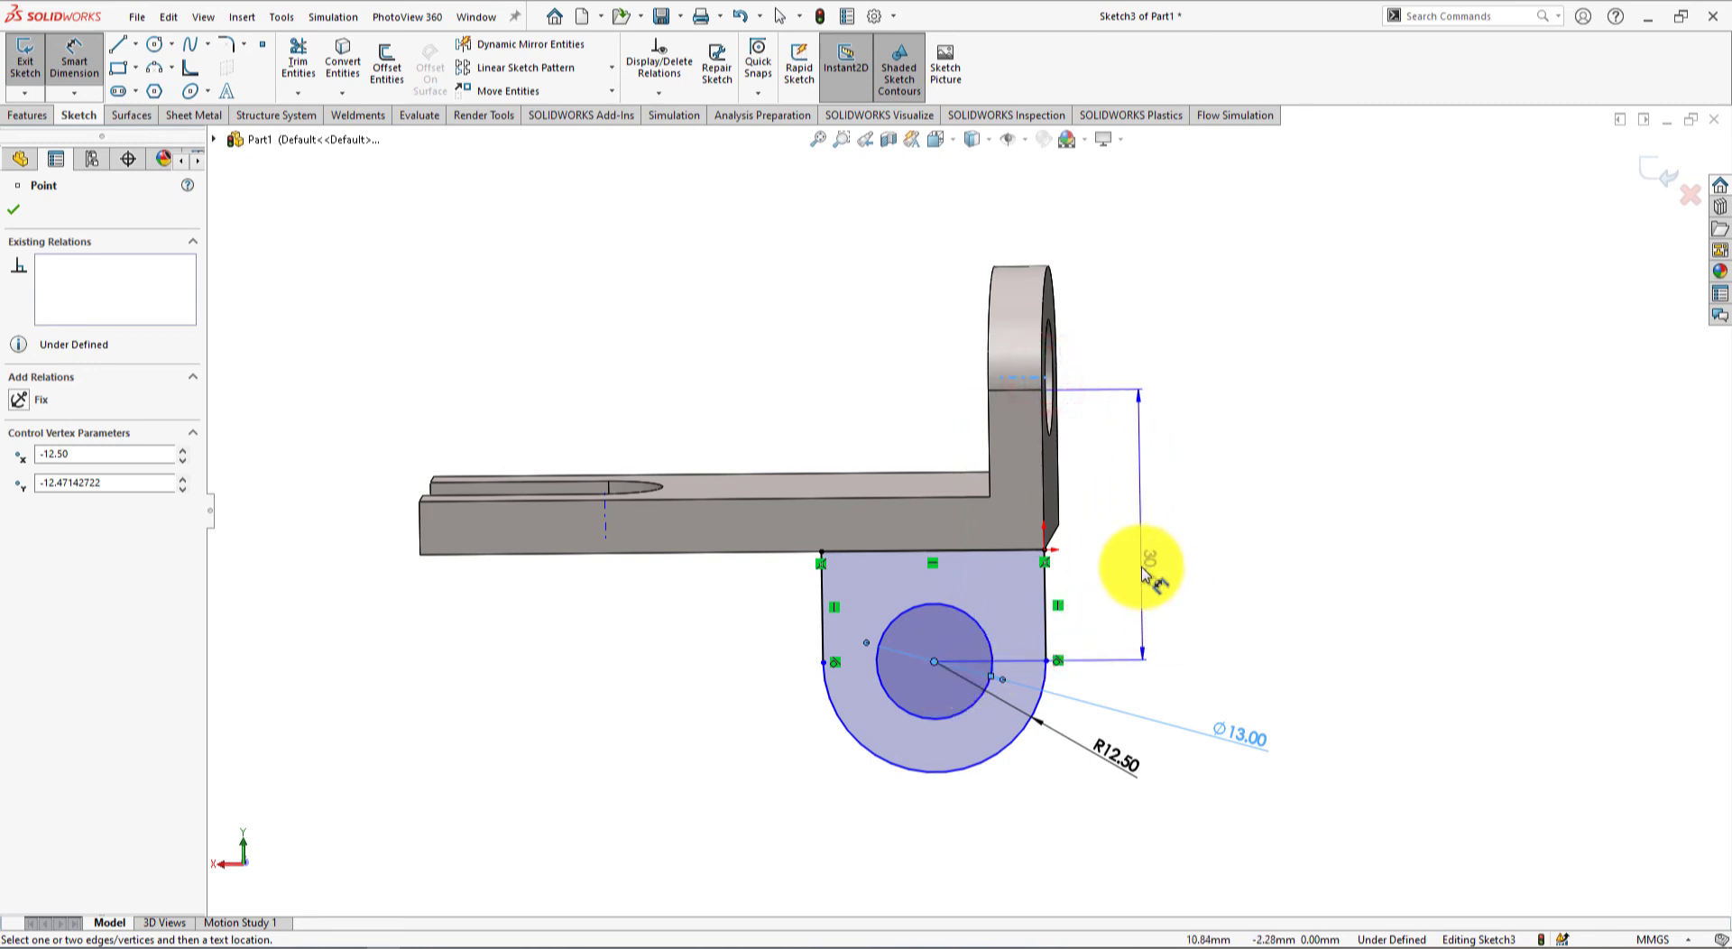
pyautogui.click(1141, 566)
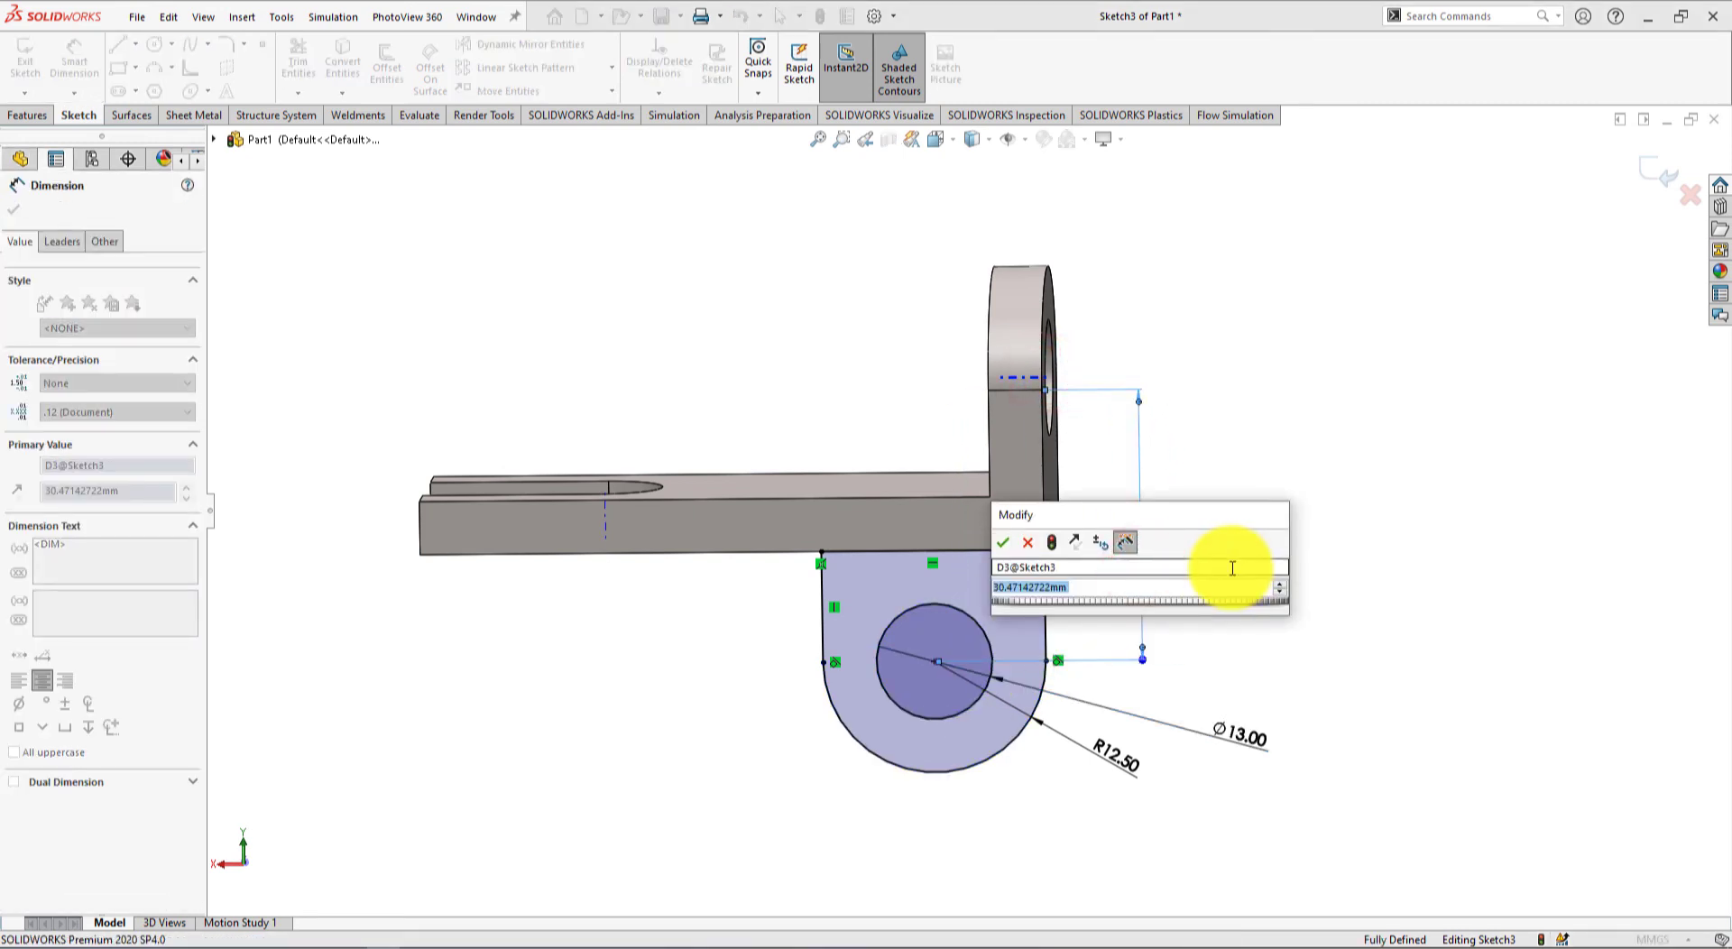
pyautogui.write('30')
pyautogui.press('Return')
pyautogui.hotkey('alt', 'Tab')
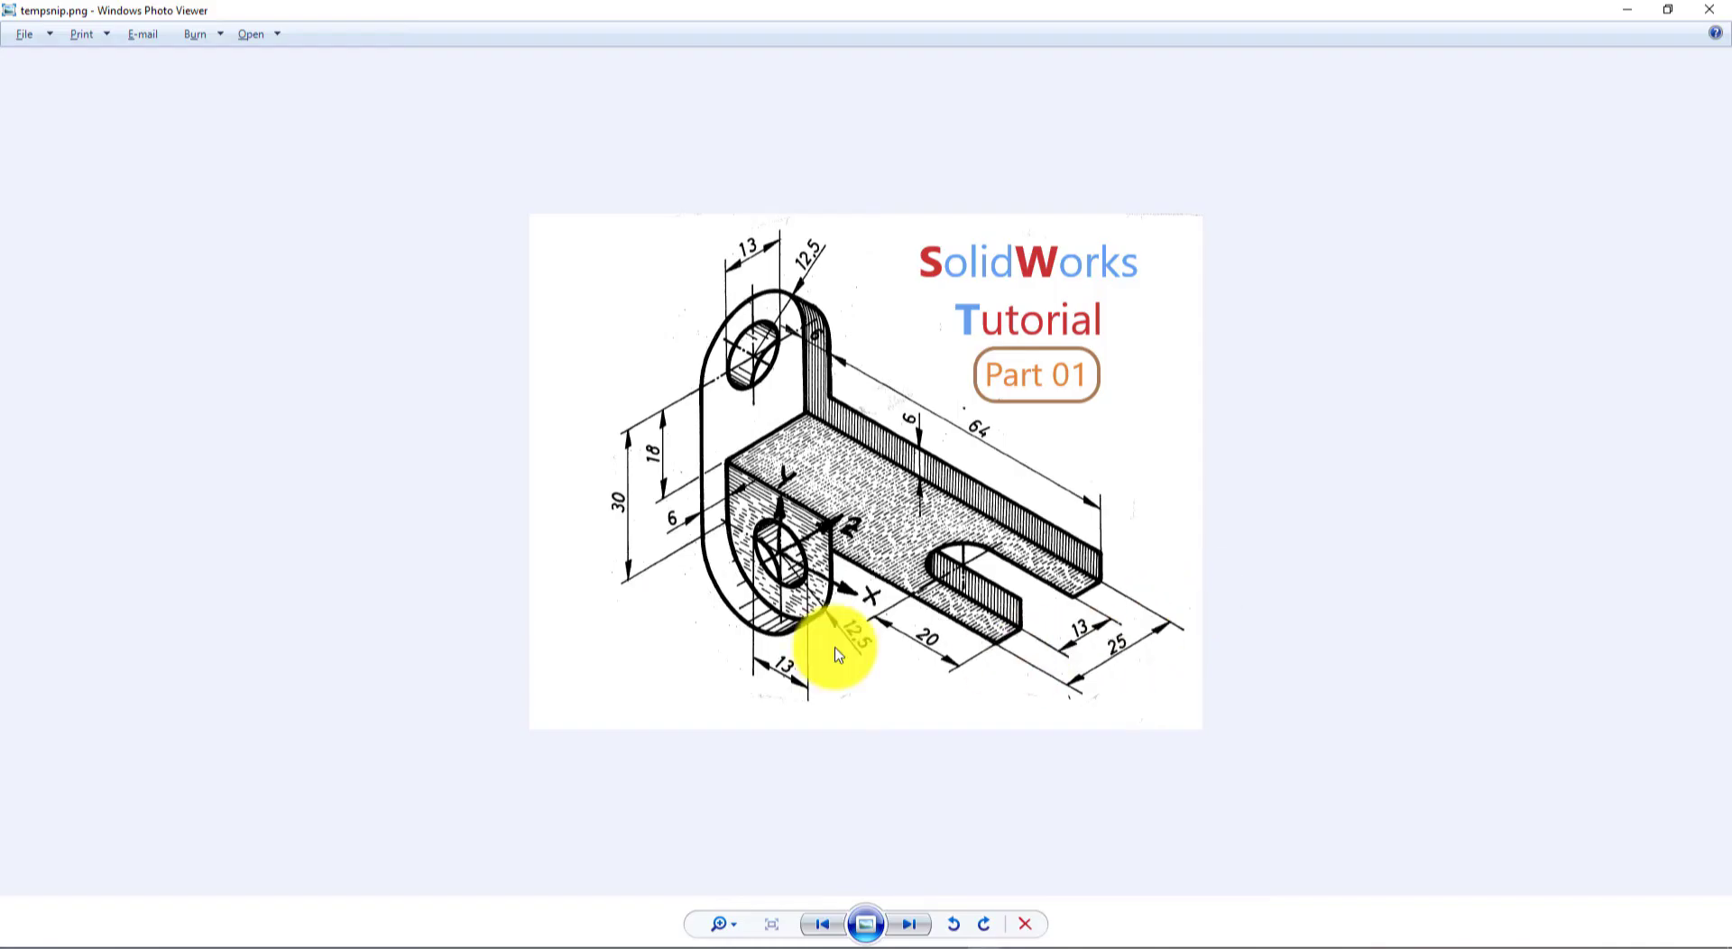
pyautogui.hotkey('alt', 'Tab')
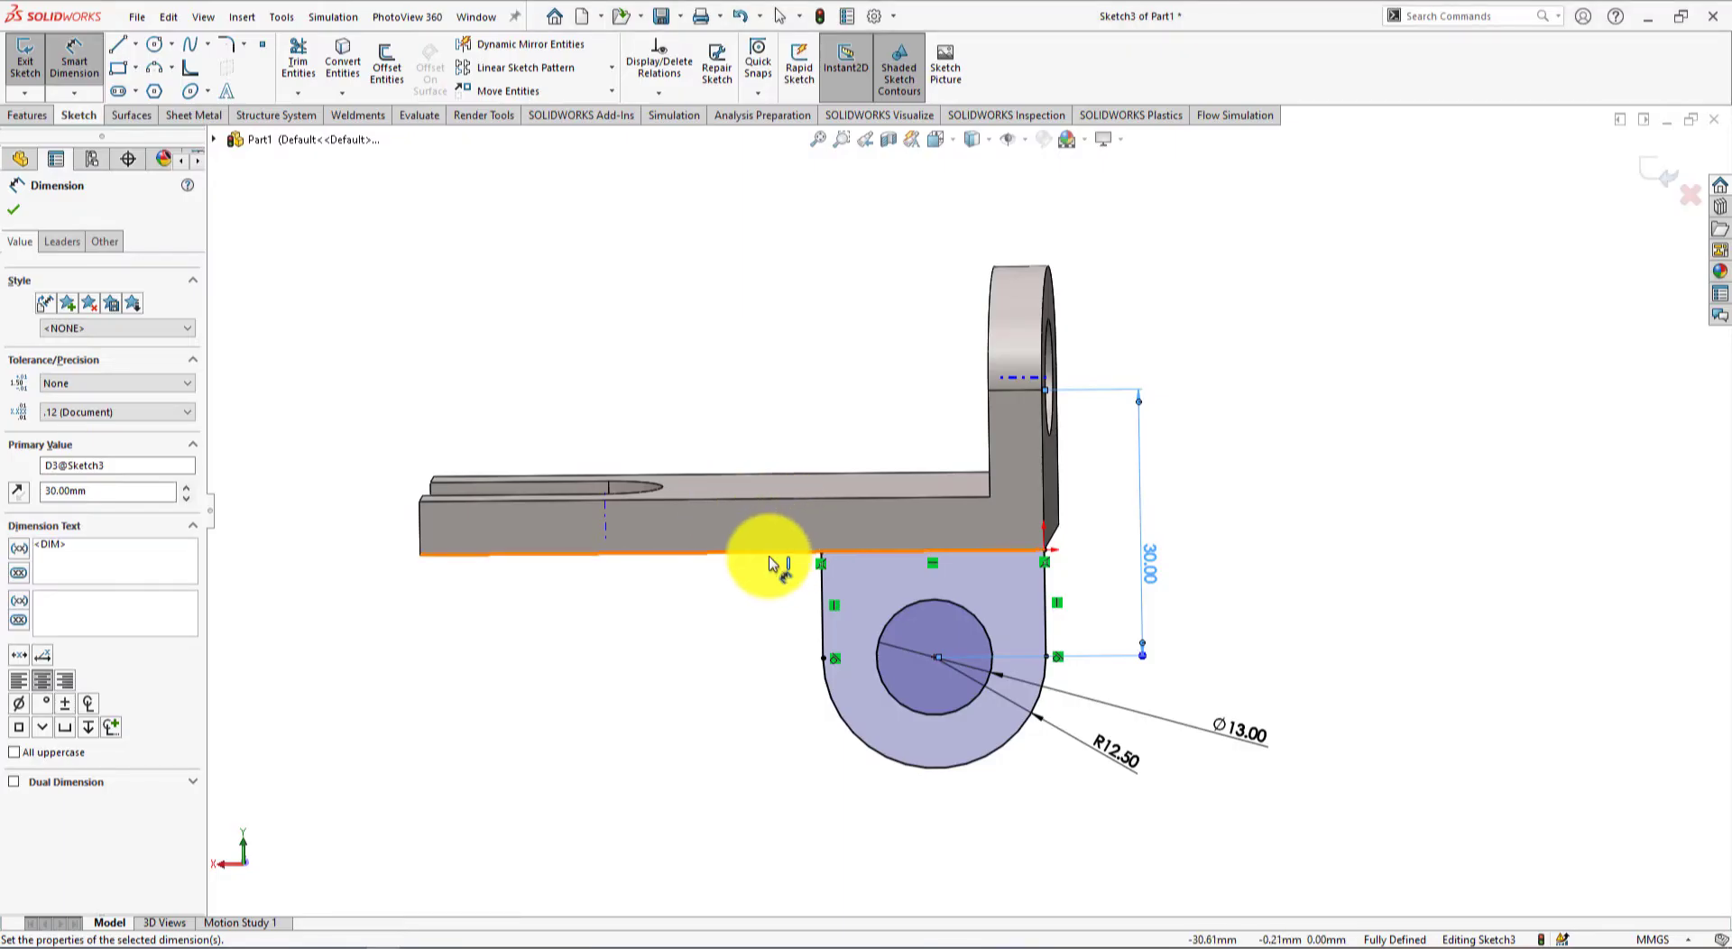
pyautogui.moveTo(766, 561); pyautogui.dragTo(704, 564, button='middle')
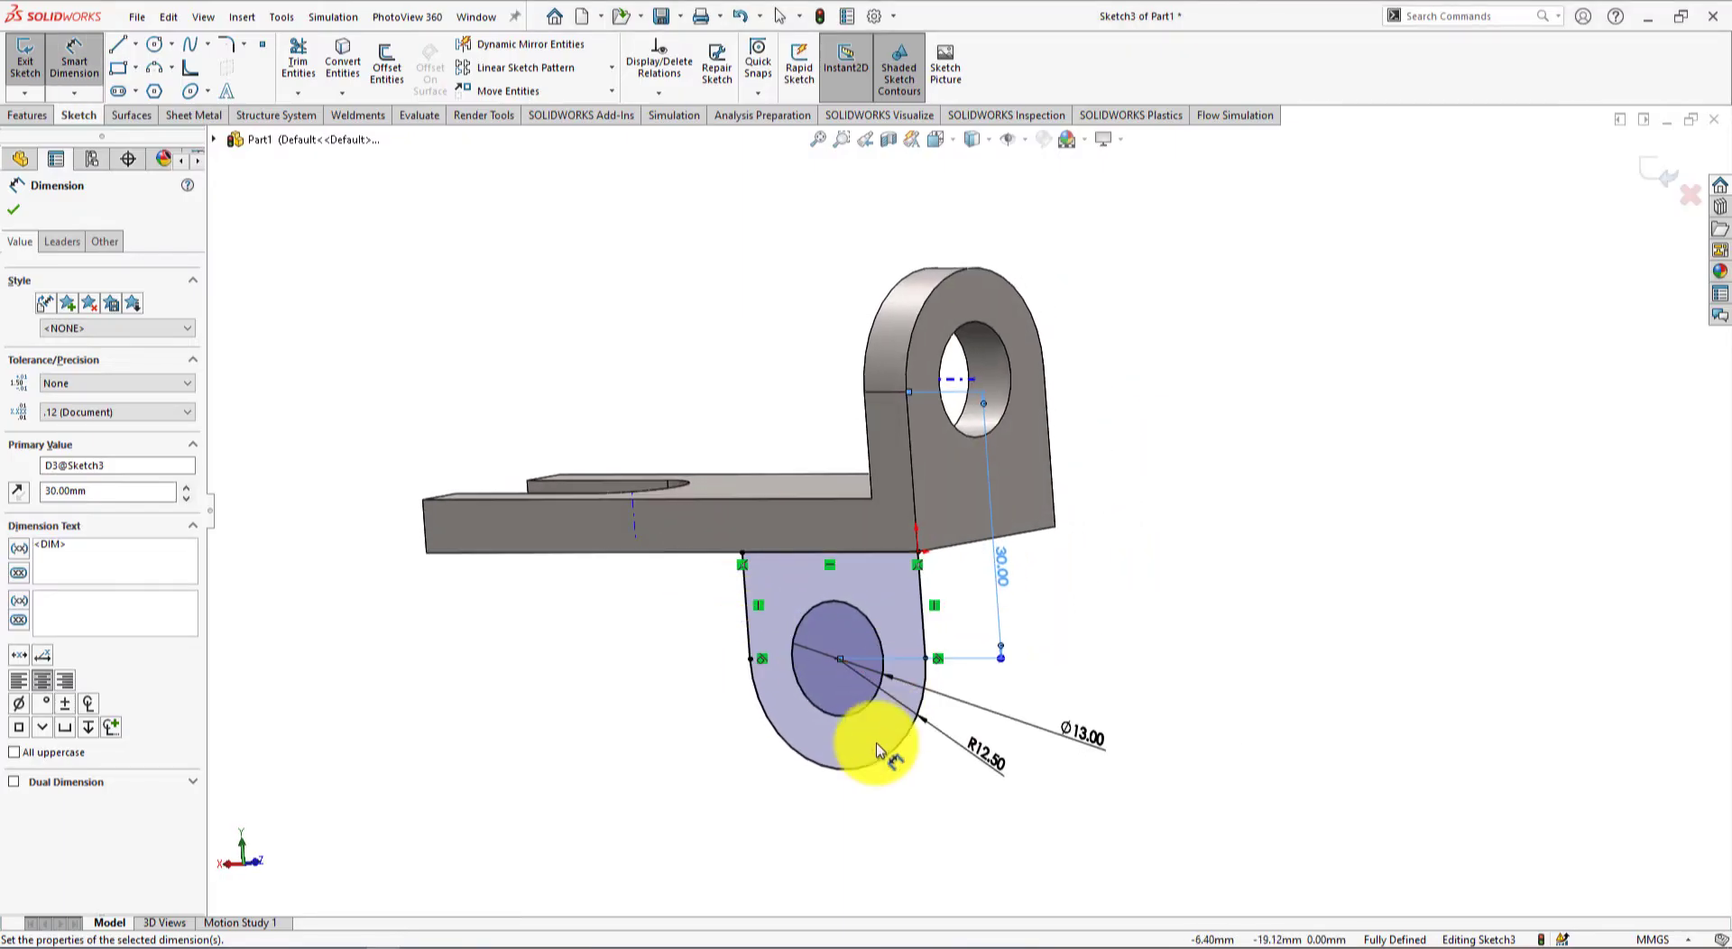
pyautogui.click(17, 210)
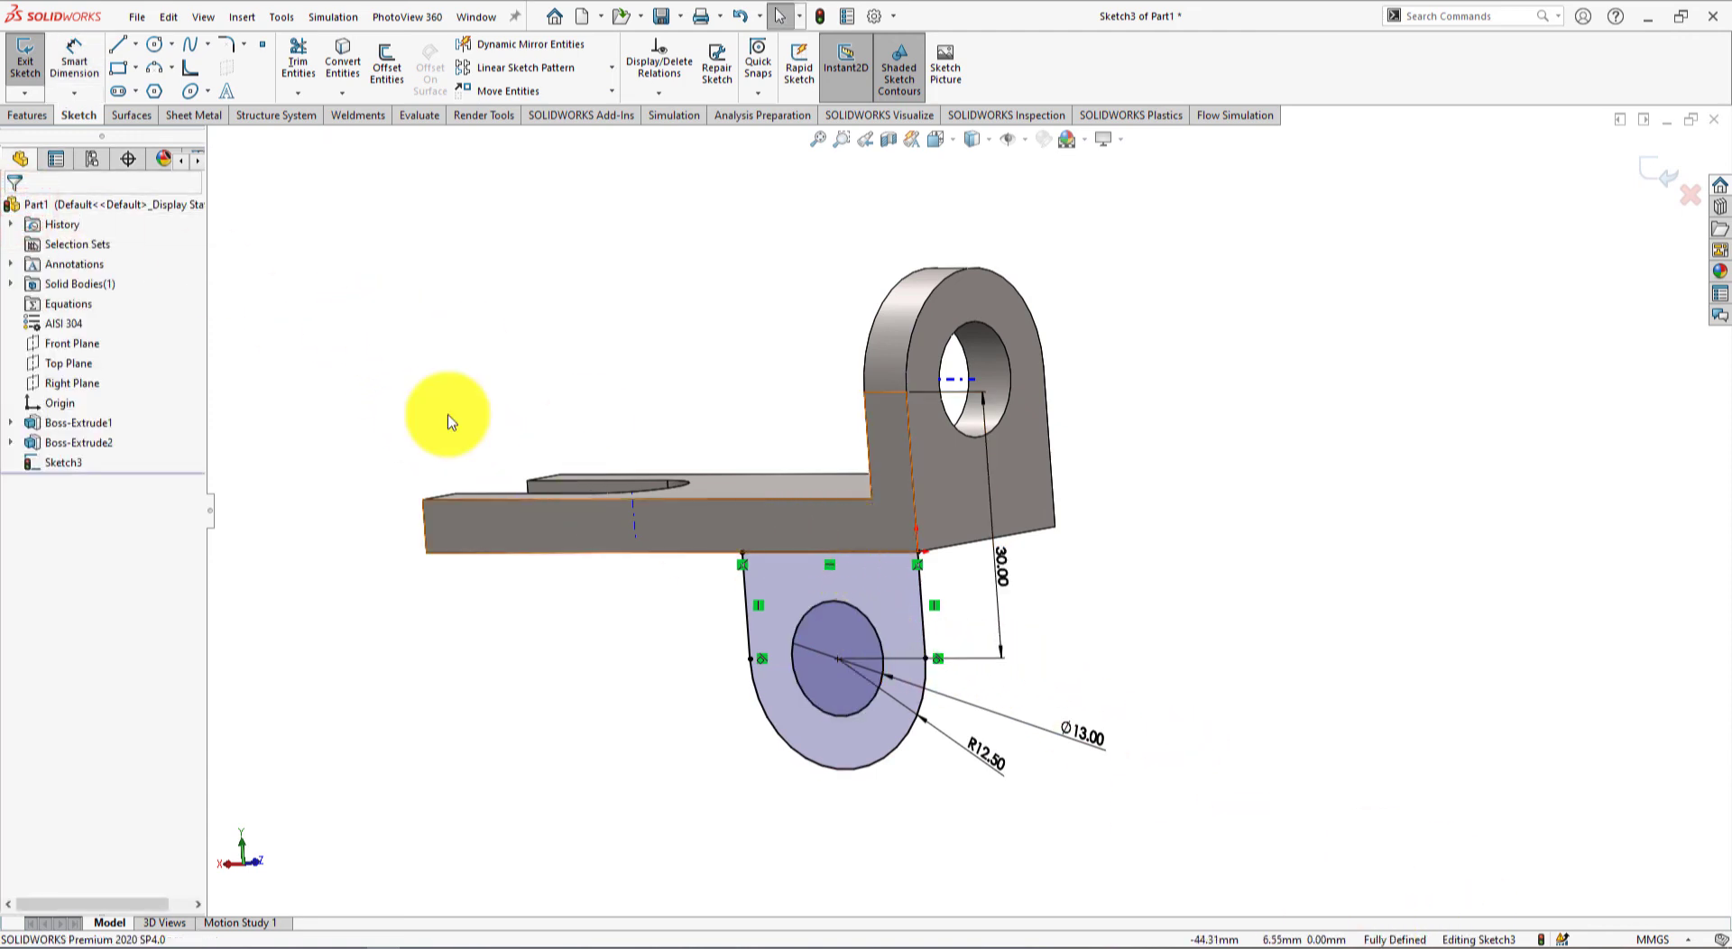
# Step: Extrude the lower lug sketch Blind 6 mm with reversed direction as Boss-Extrude3
pyautogui.click(11, 117)
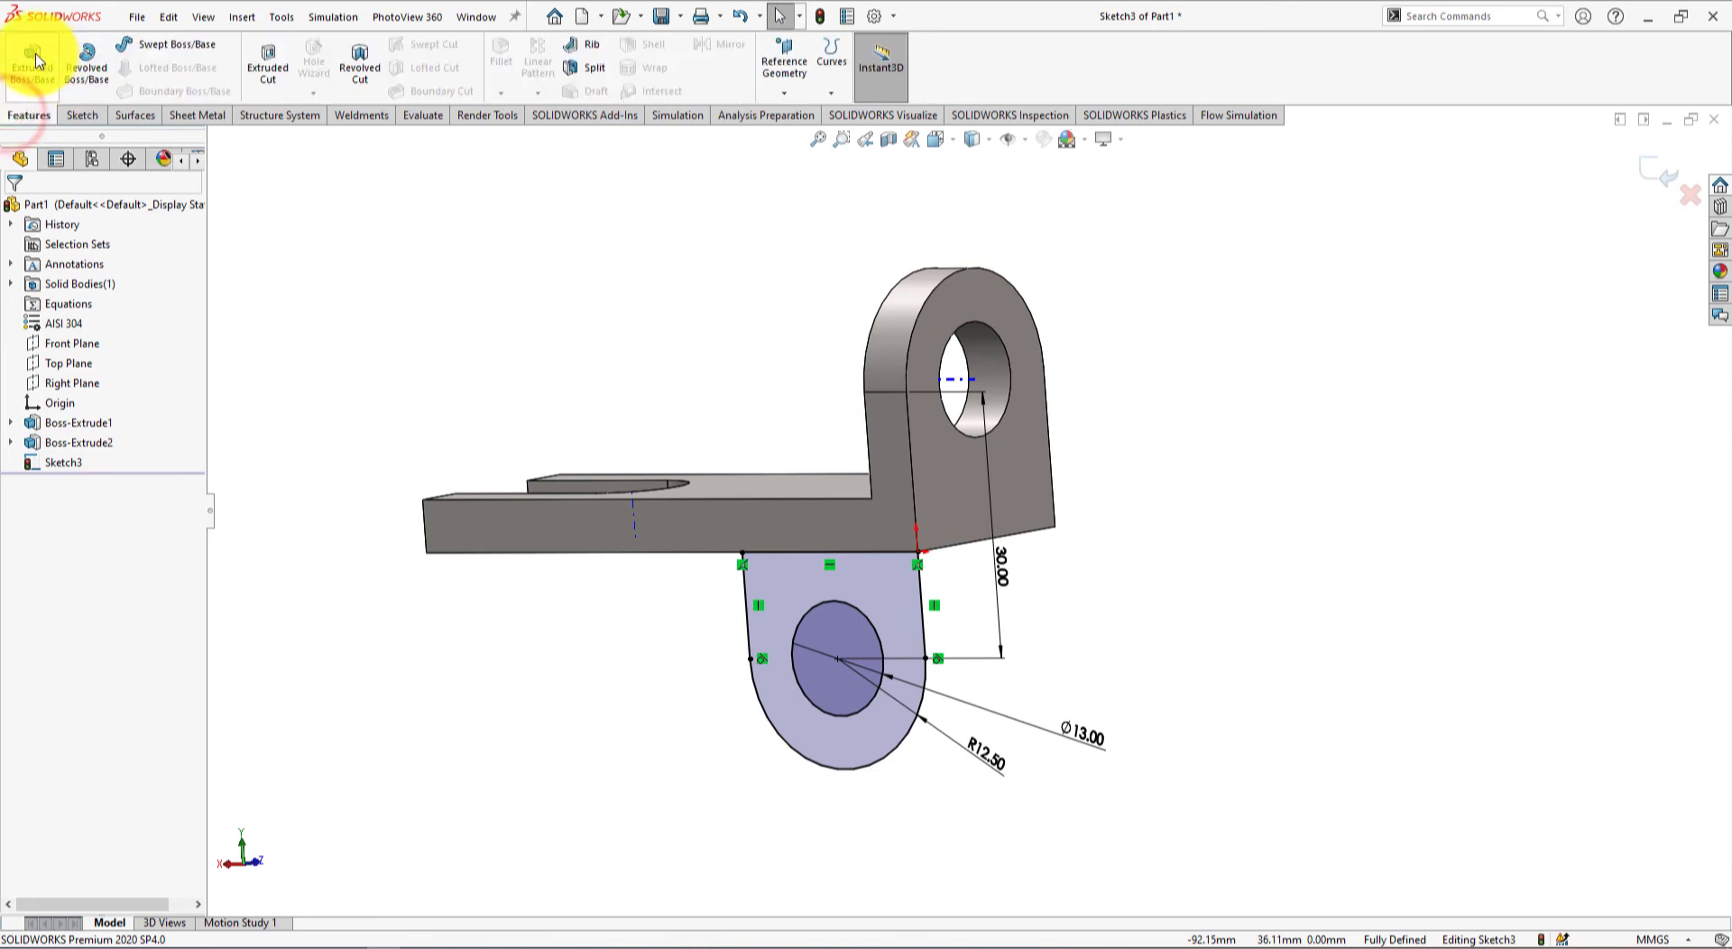
pyautogui.click(34, 59)
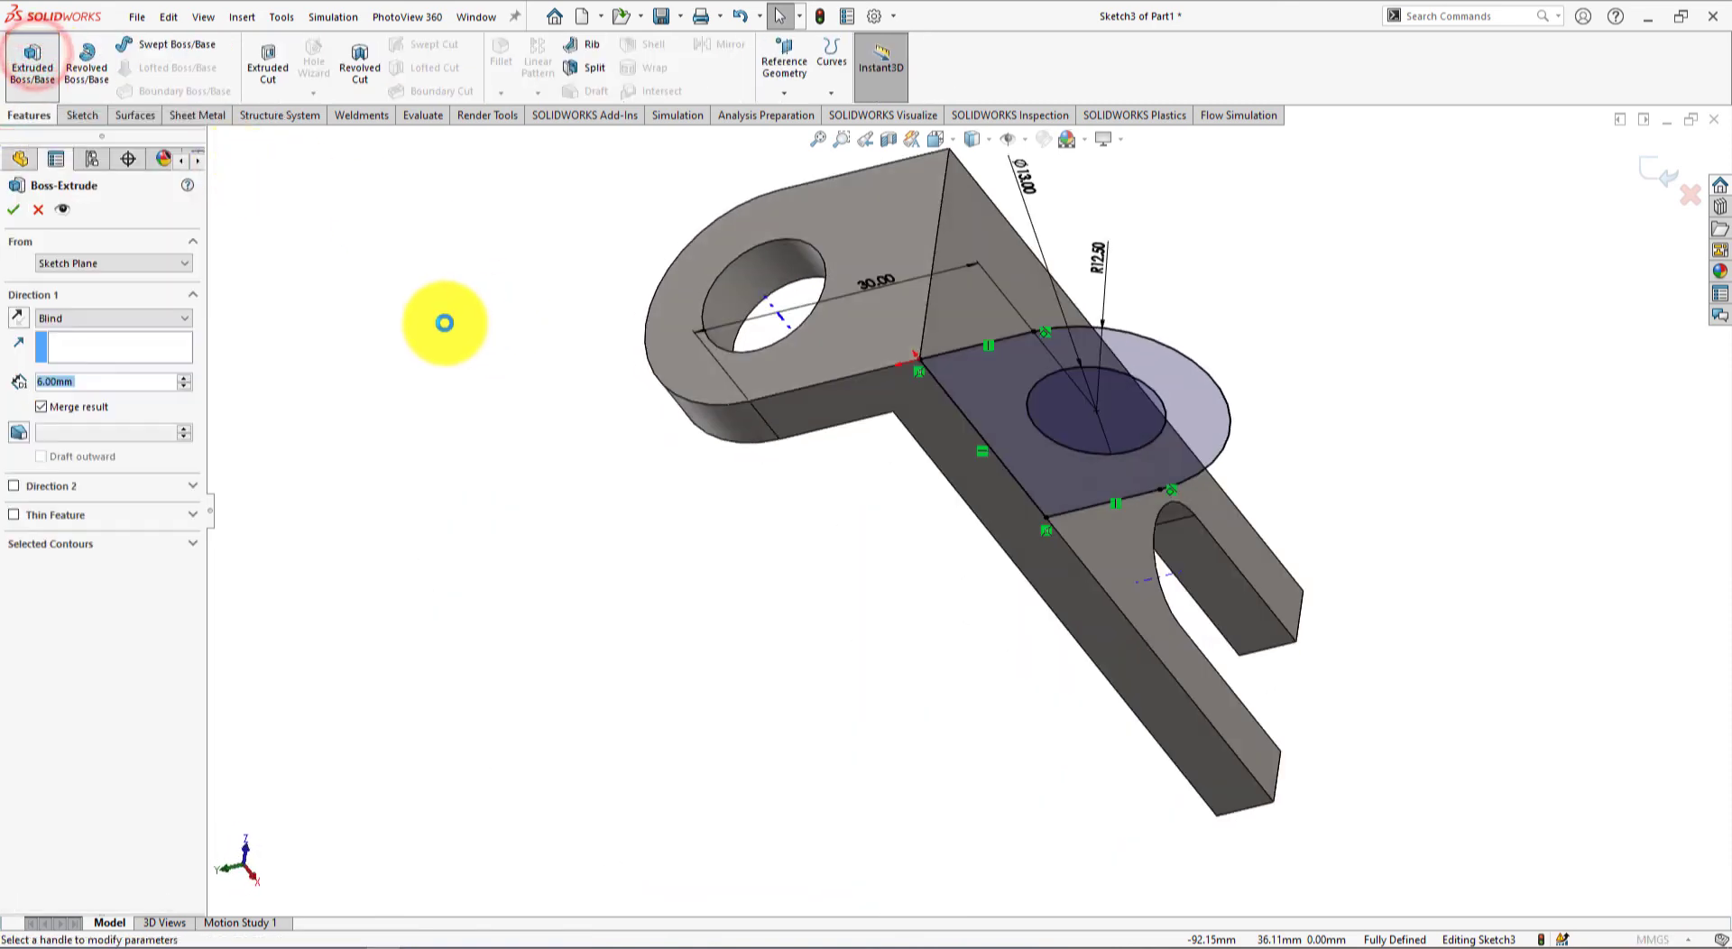
pyautogui.click(18, 318)
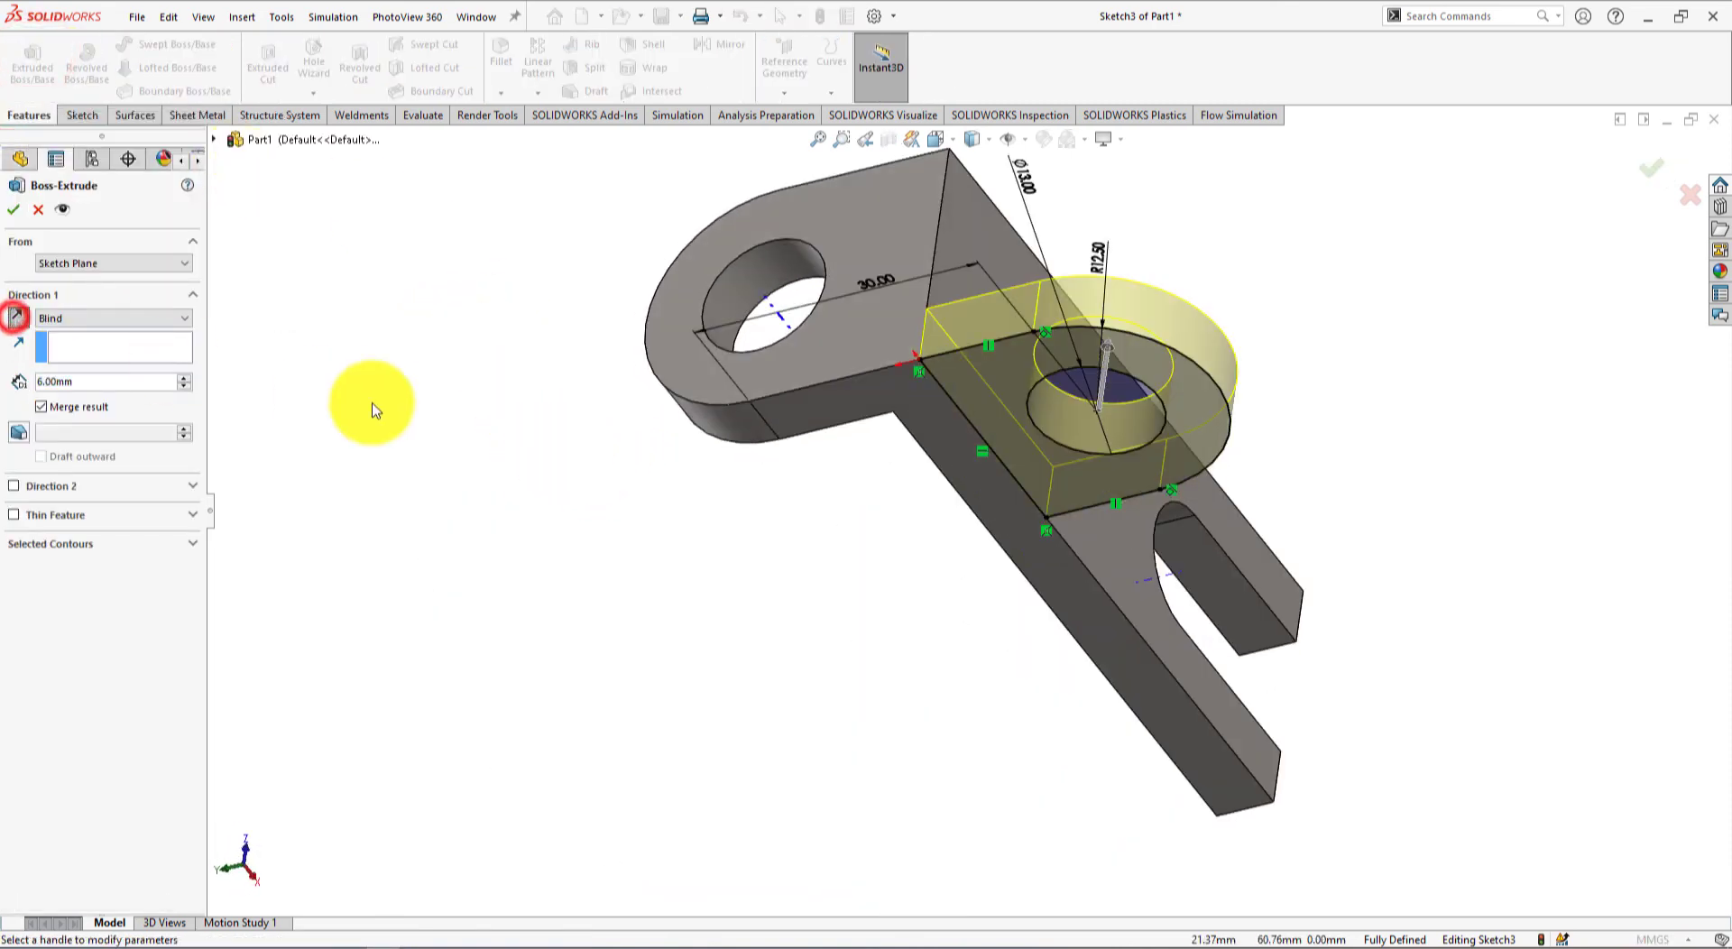
pyautogui.moveTo(478, 437)
pyautogui.mouseDown(button='middle')
pyautogui.moveTo(514, 452)
pyautogui.moveTo(468, 506)
pyautogui.moveTo(514, 539)
pyautogui.moveTo(463, 341)
pyautogui.moveTo(479, 375)
pyautogui.mouseUp(button='middle')
pyautogui.hotkey('alt', 'Tab')
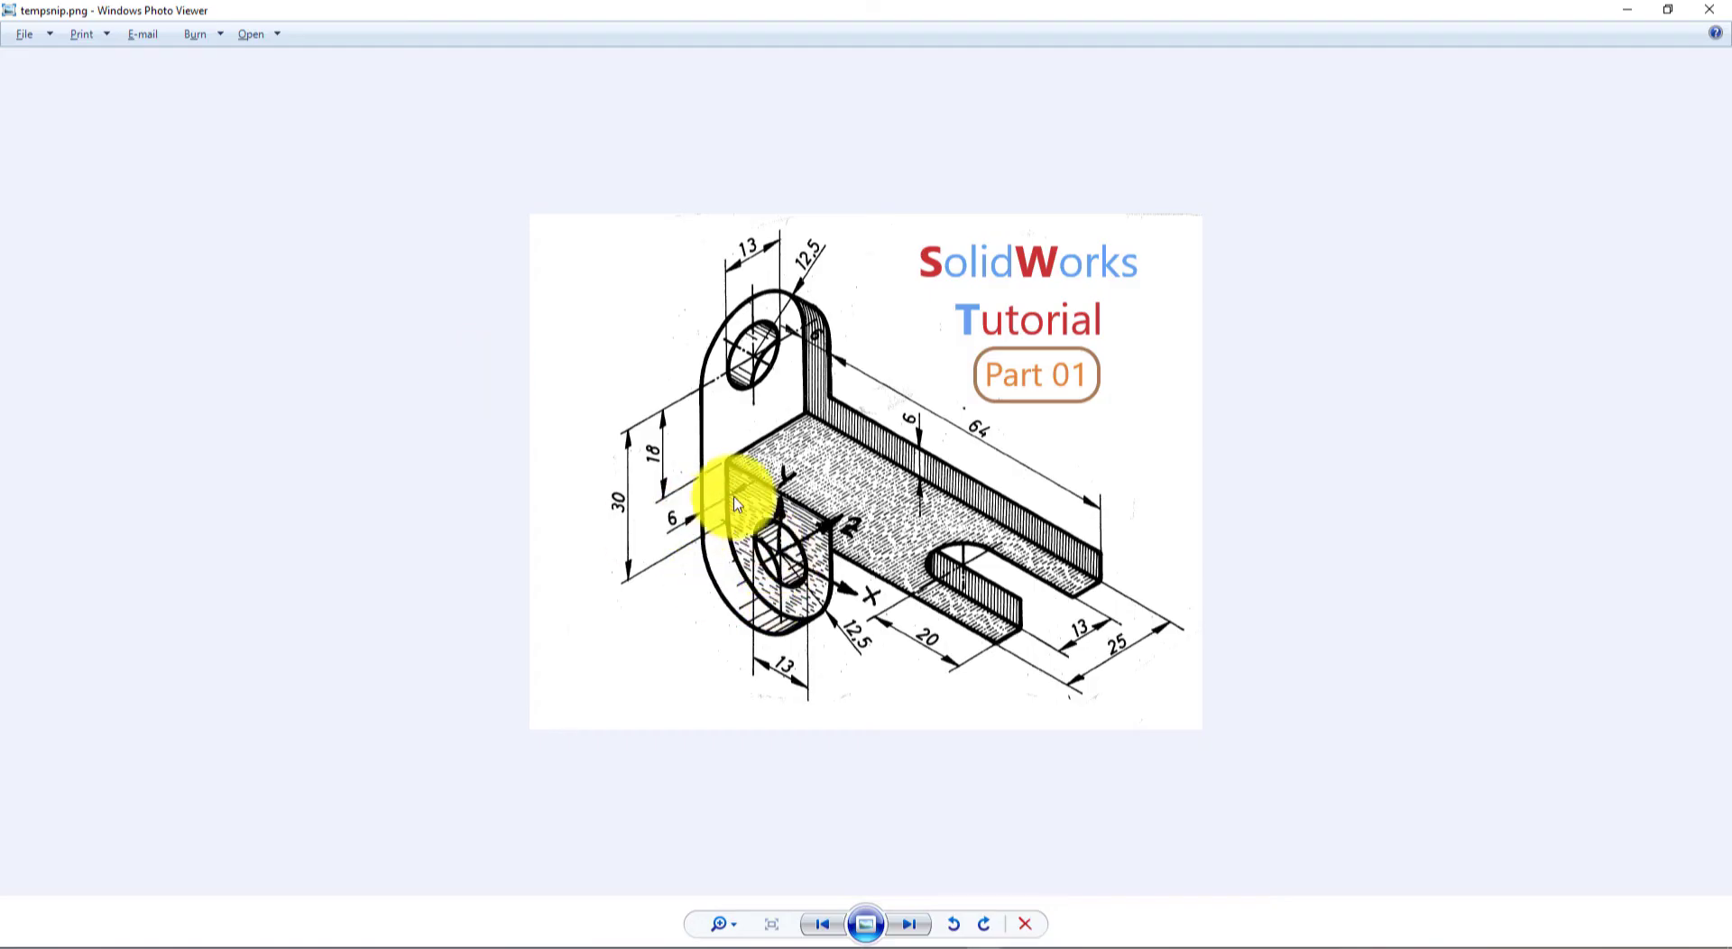
pyautogui.hotkey('alt', 'Tab')
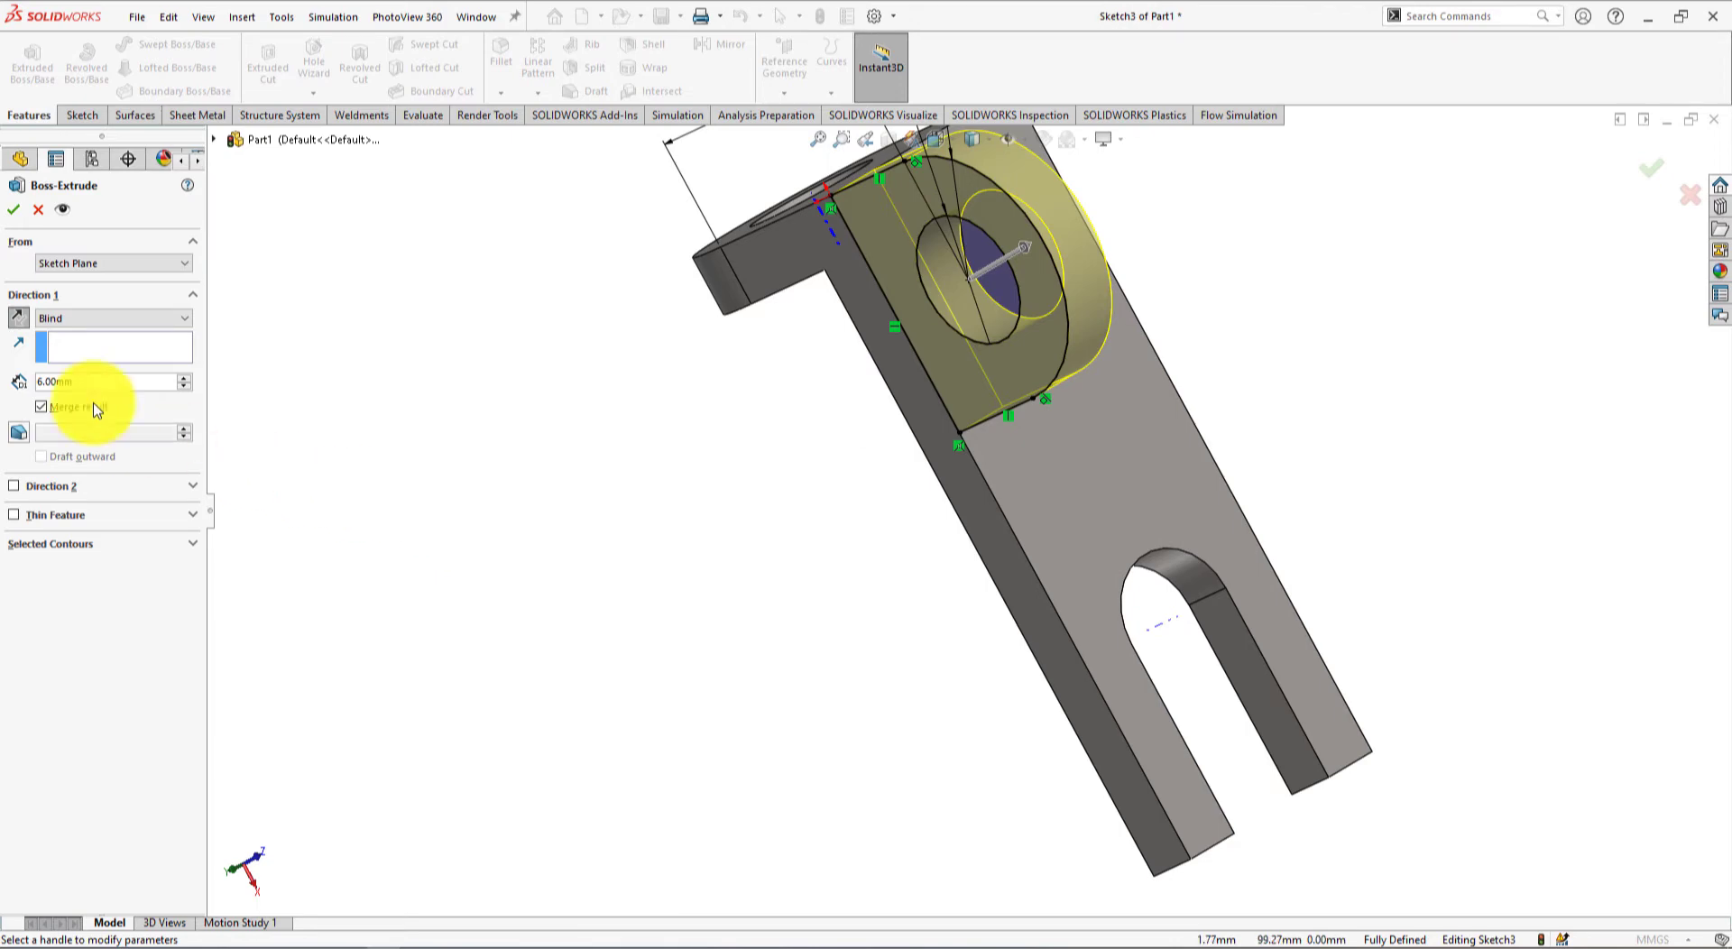
pyautogui.moveTo(538, 464); pyautogui.dragTo(649, 595, button='middle')
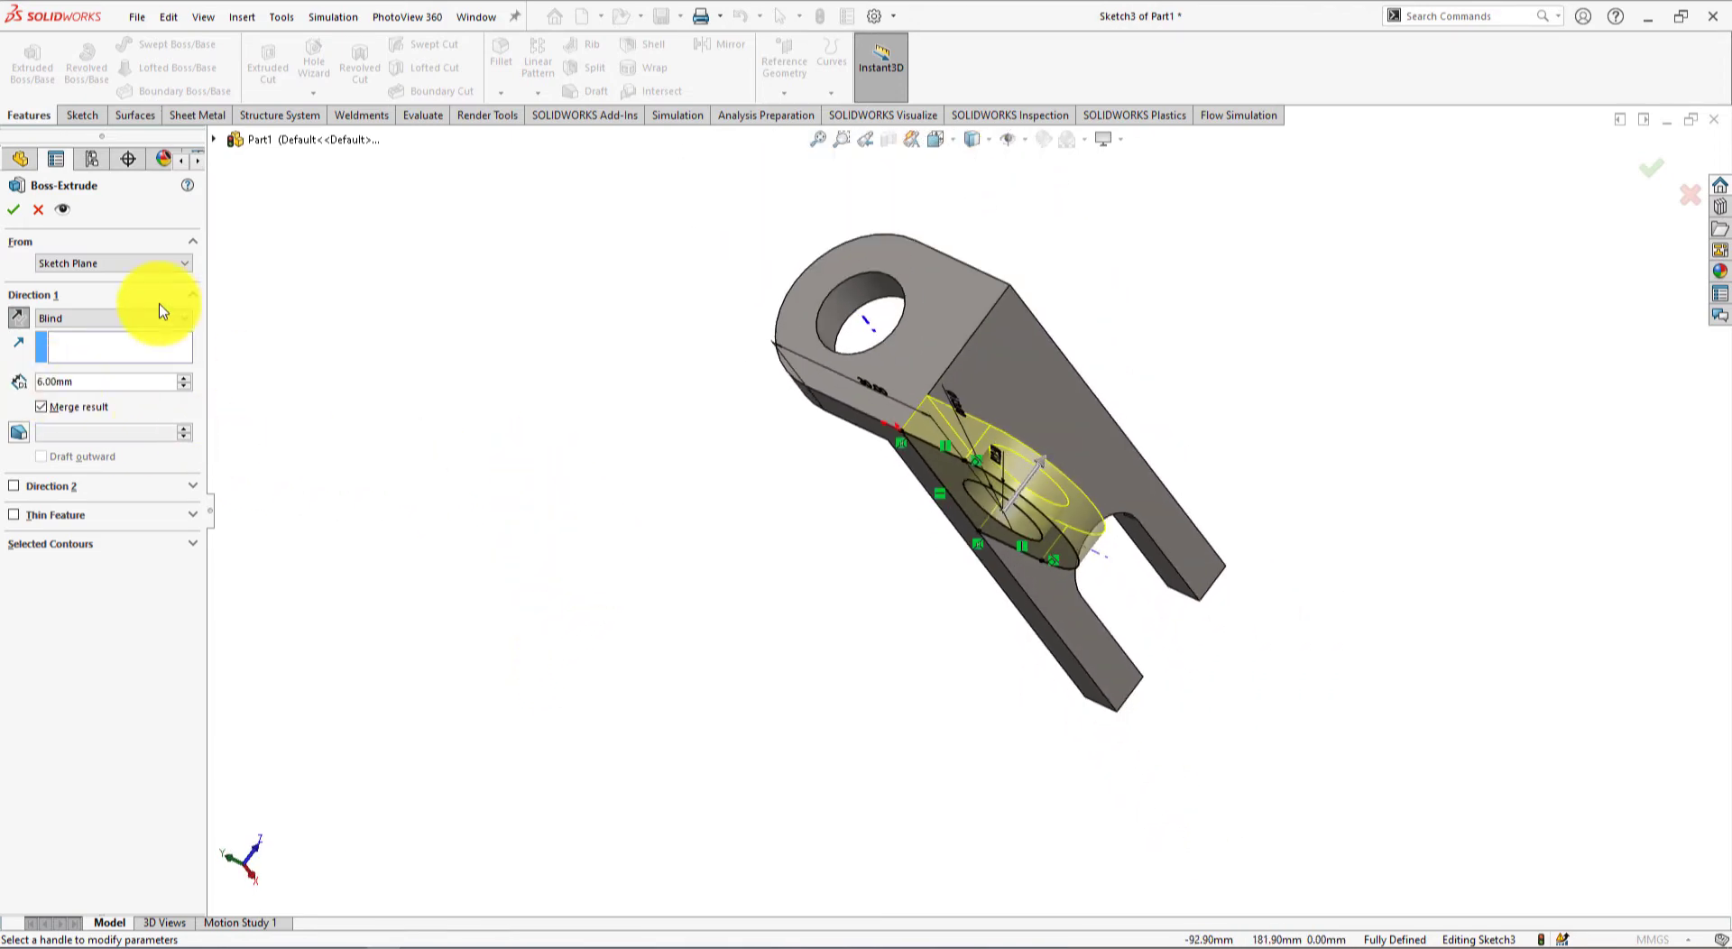
pyautogui.click(665, 450)
pyautogui.press('space')
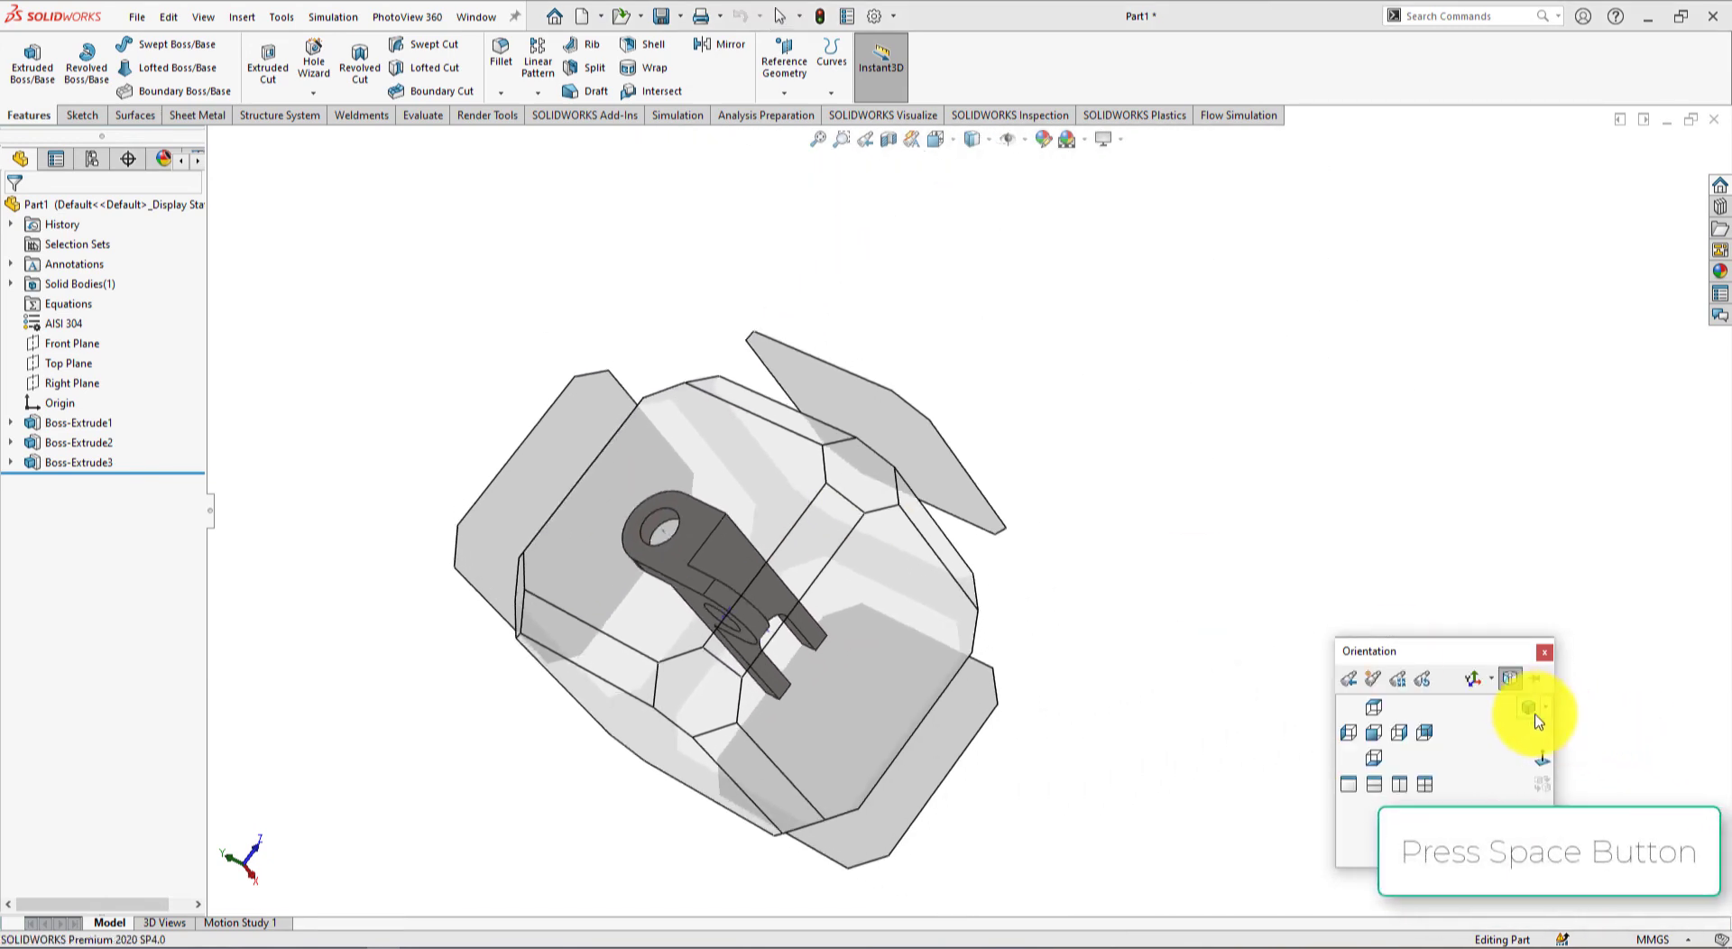
# Step: Set the Isometric orientation and turn off Temporary Axes under Hide/Show Items
pyautogui.click(1527, 707)
pyautogui.click(1285, 762)
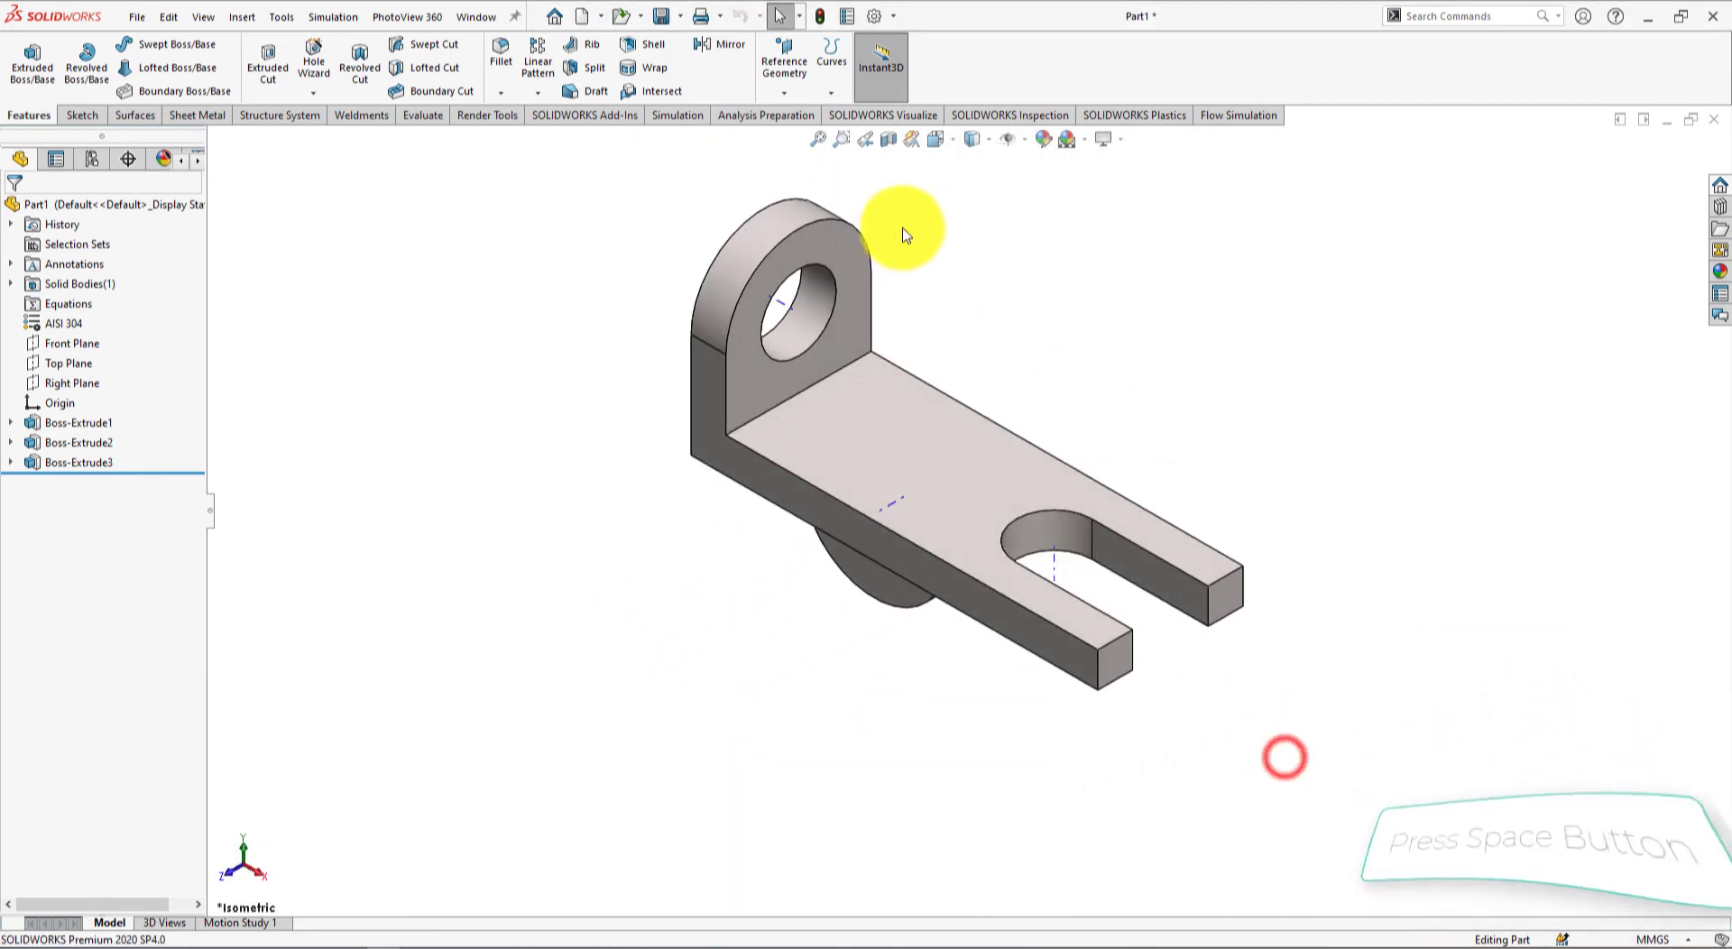
pyautogui.click(1022, 142)
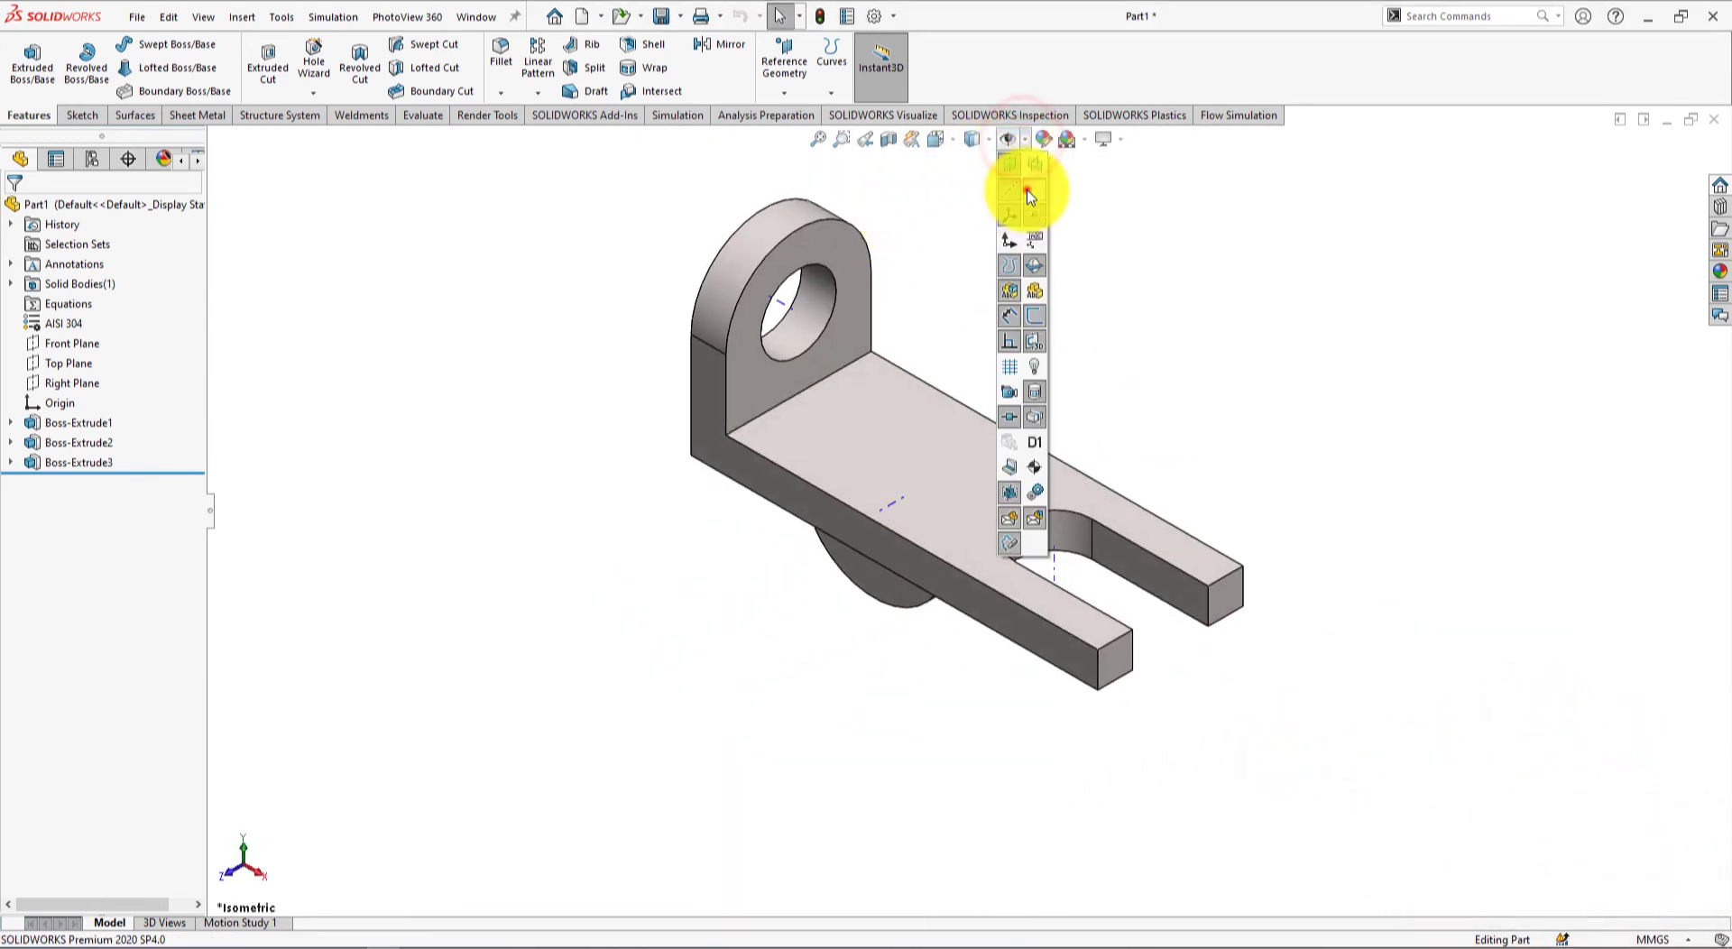
pyautogui.click(1029, 195)
pyautogui.click(1221, 316)
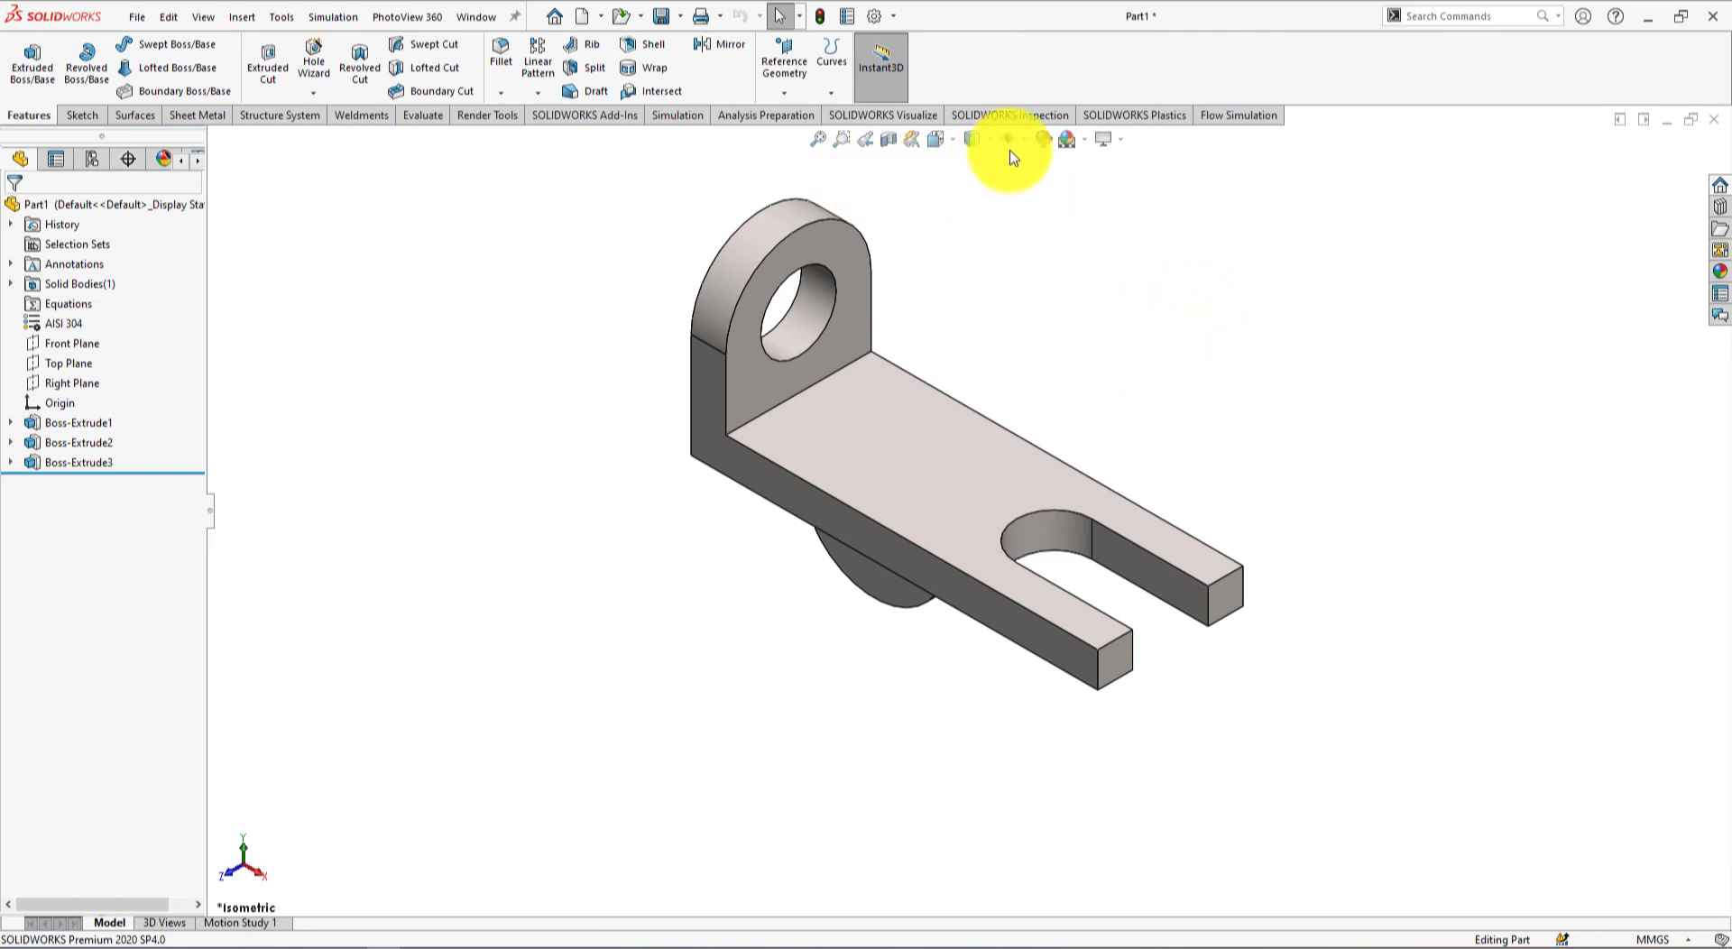
# Step: Run the Motion Study 1 Animation Wizard: Rotate model, Y-axis, 1 clockwise rotation
pyautogui.moveTo(1185, 778); pyautogui.dragTo(1190, 783, button='middle')
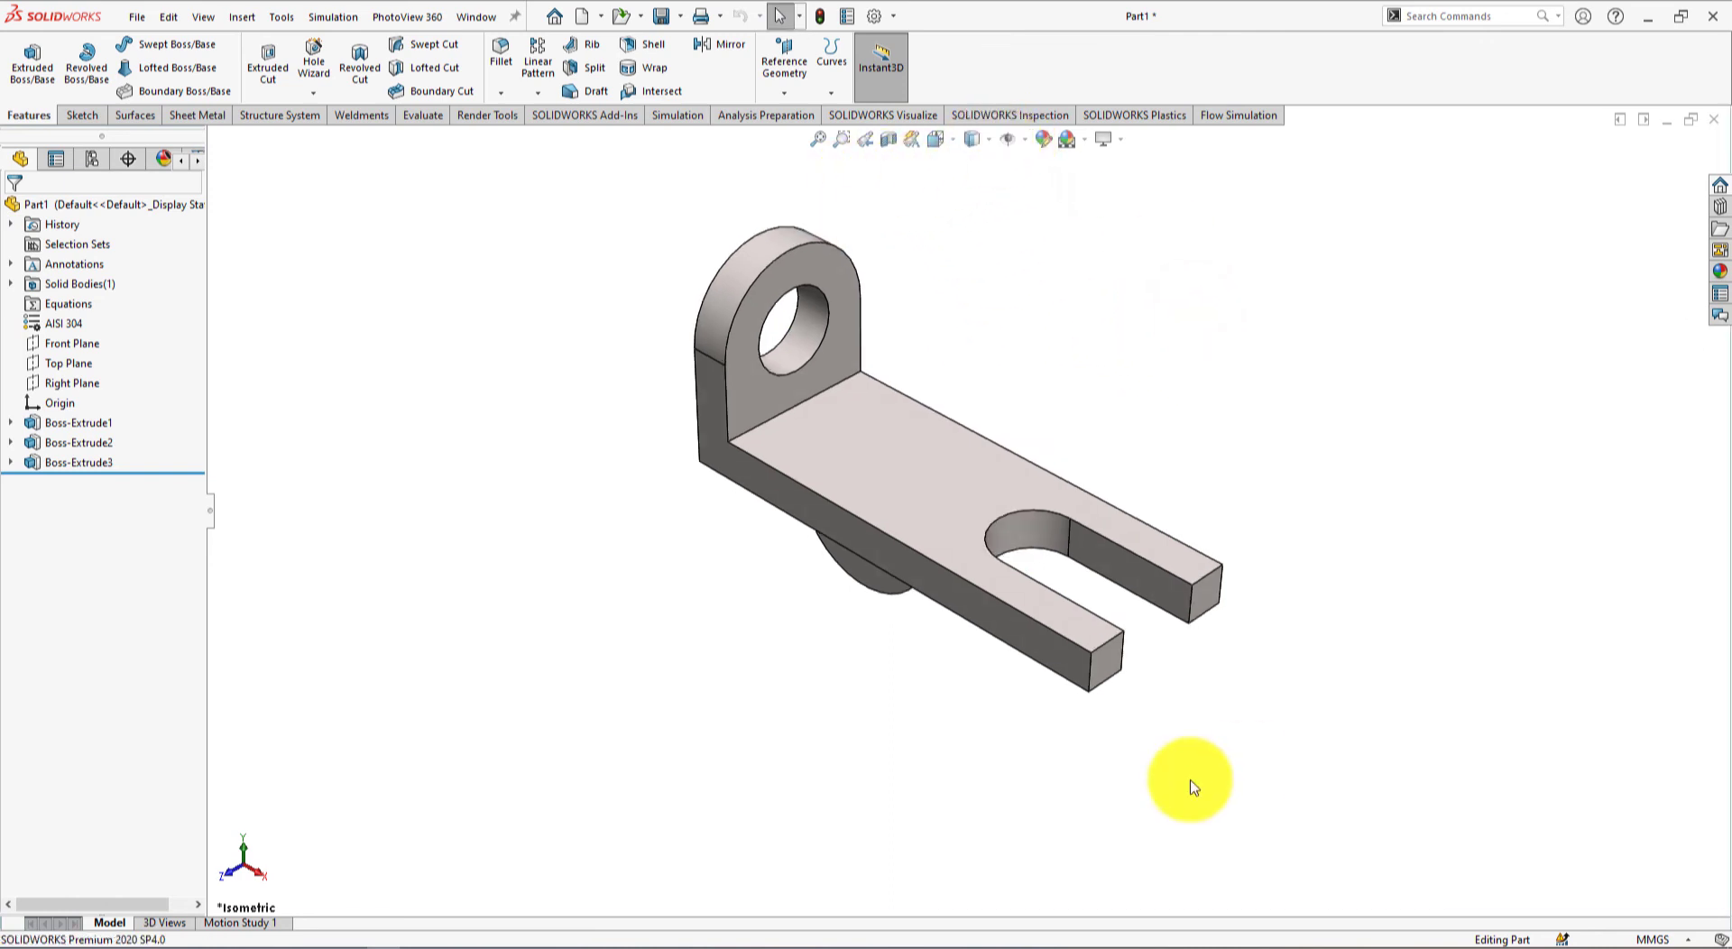
pyautogui.click(245, 922)
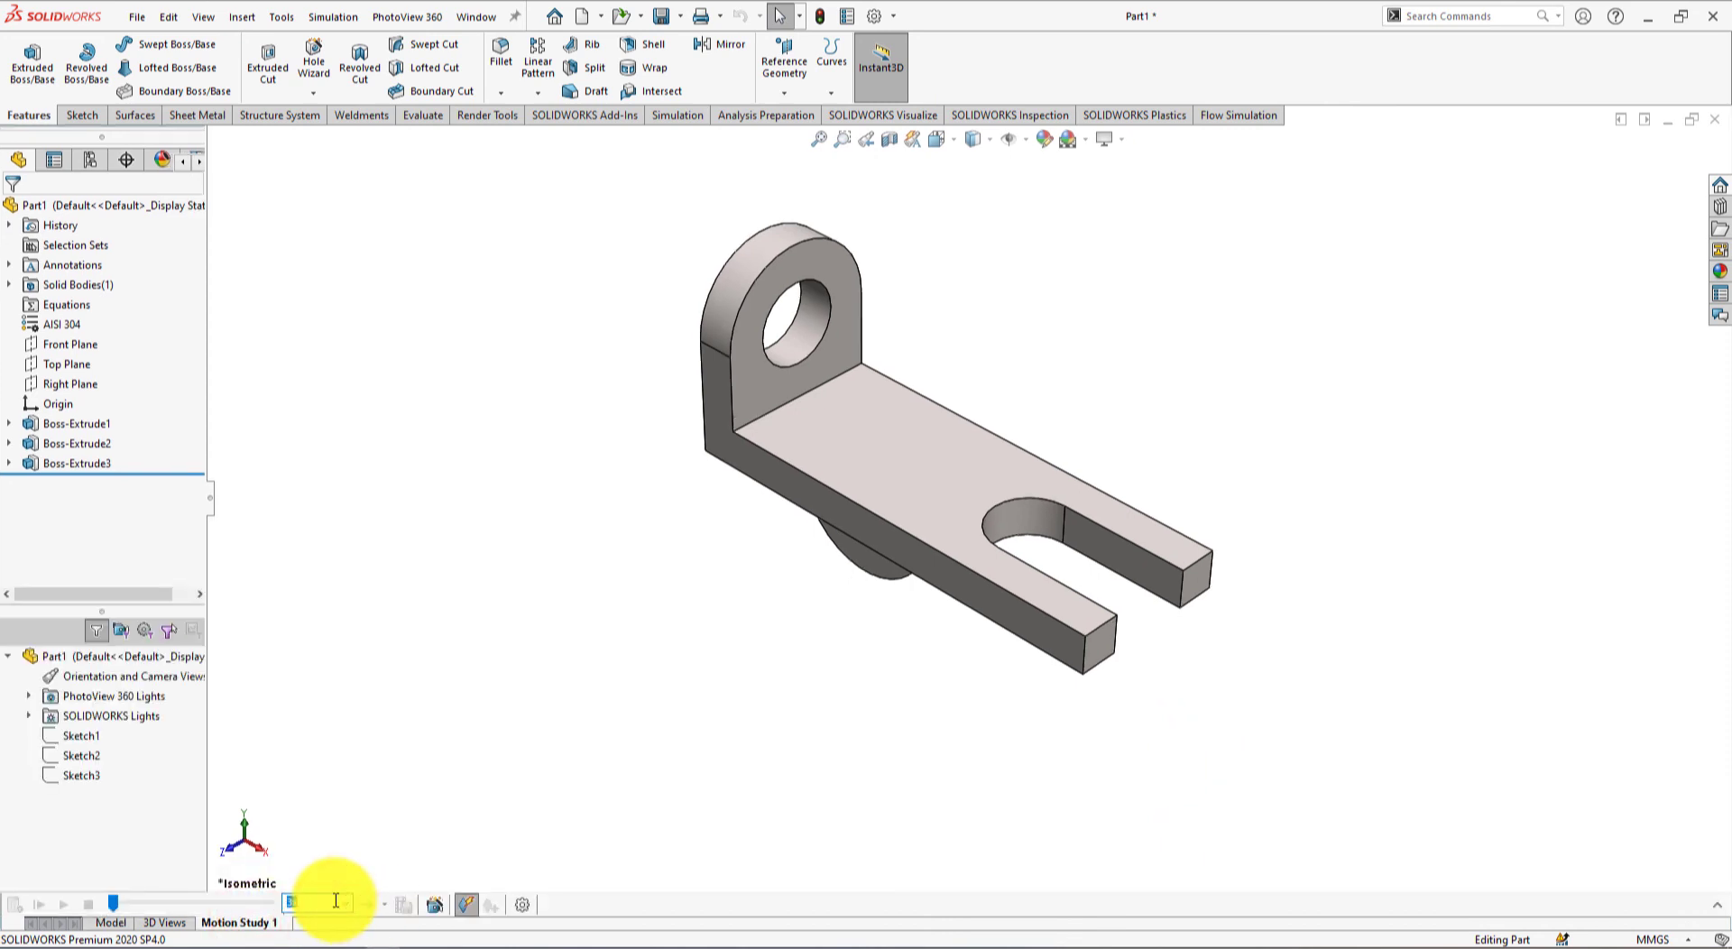
pyautogui.click(435, 904)
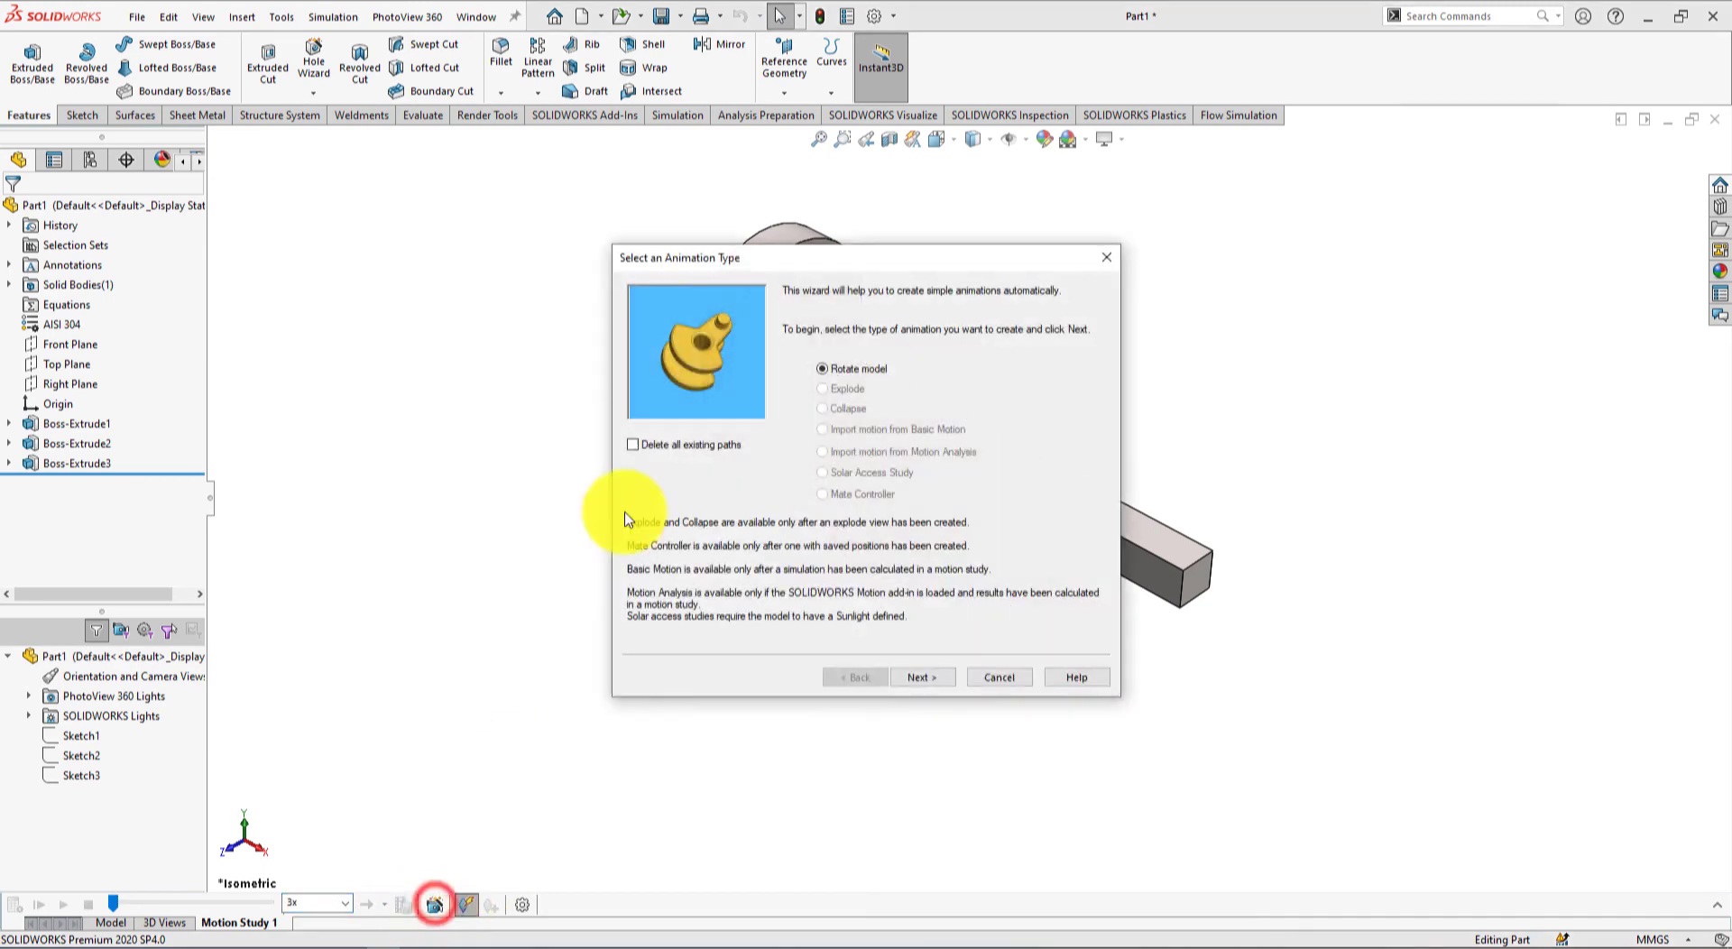
pyautogui.moveTo(719, 255); pyautogui.dragTo(216, 198)
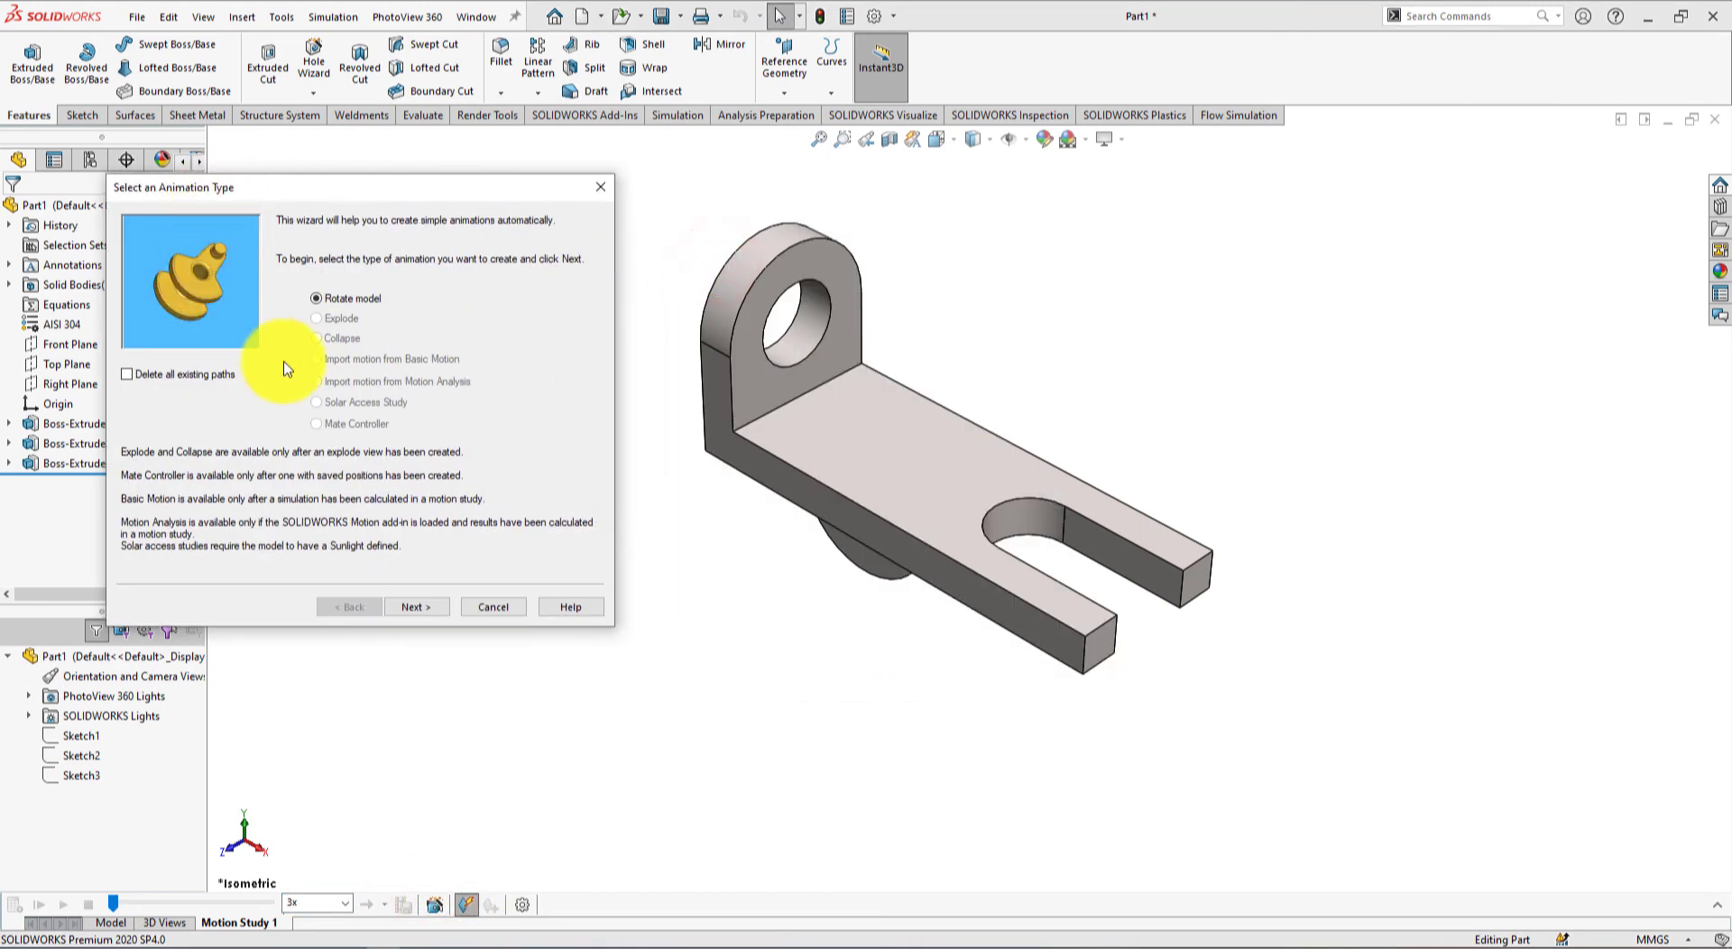
pyautogui.click(424, 607)
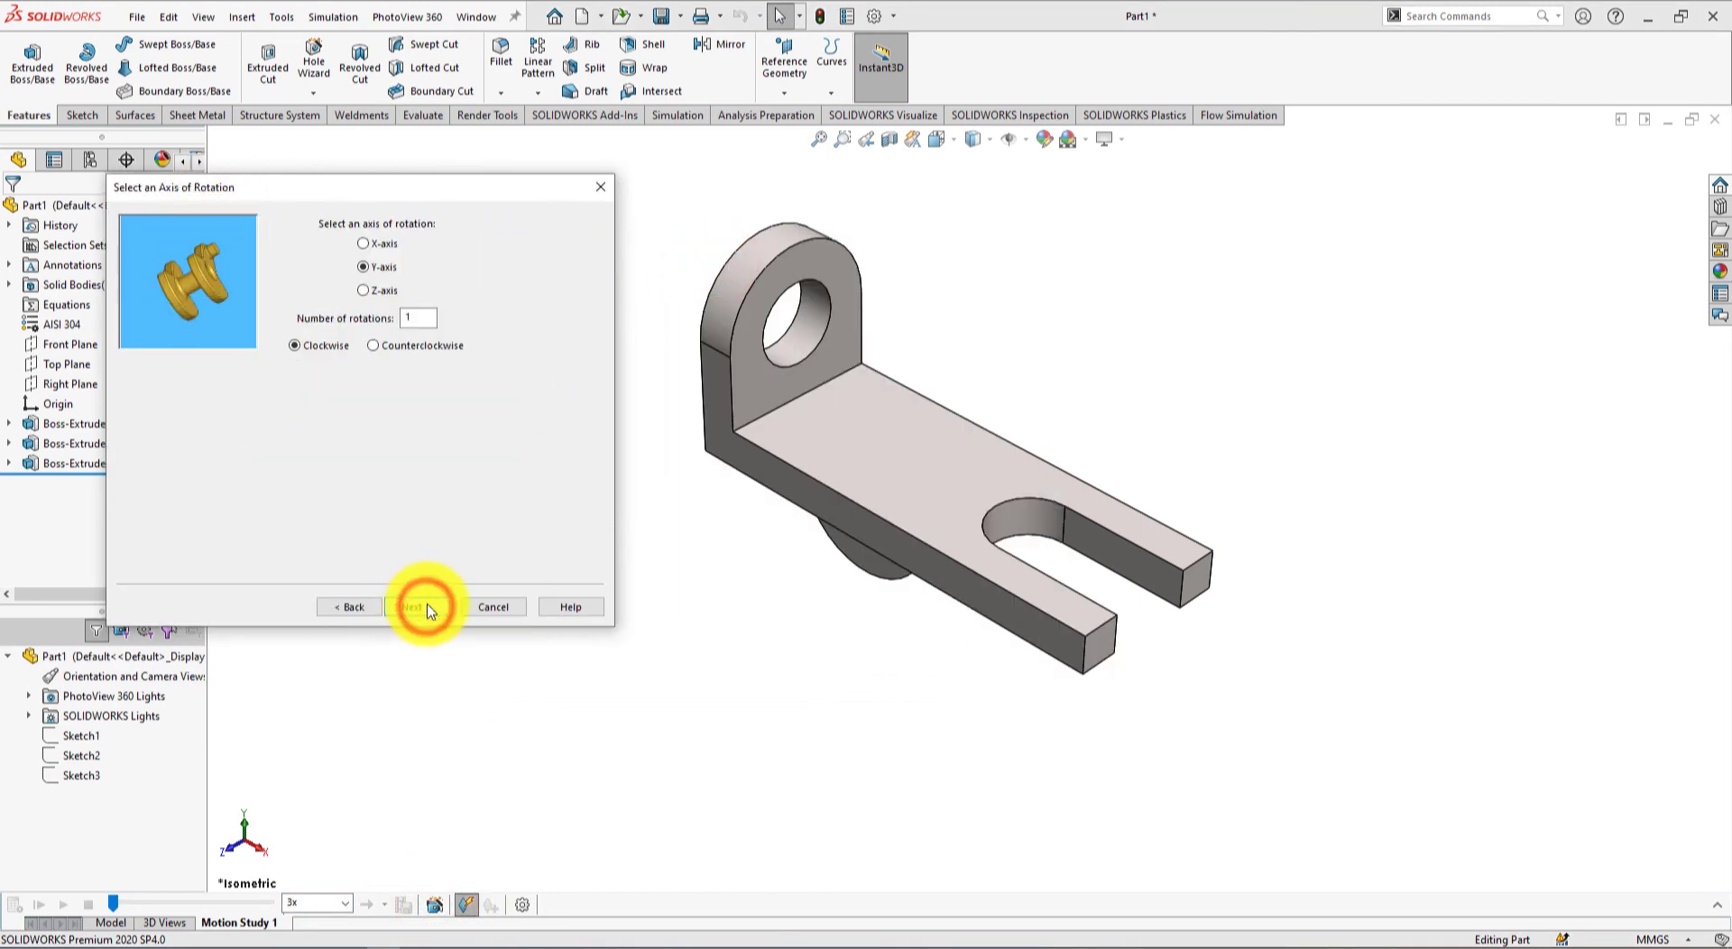
pyautogui.click(429, 610)
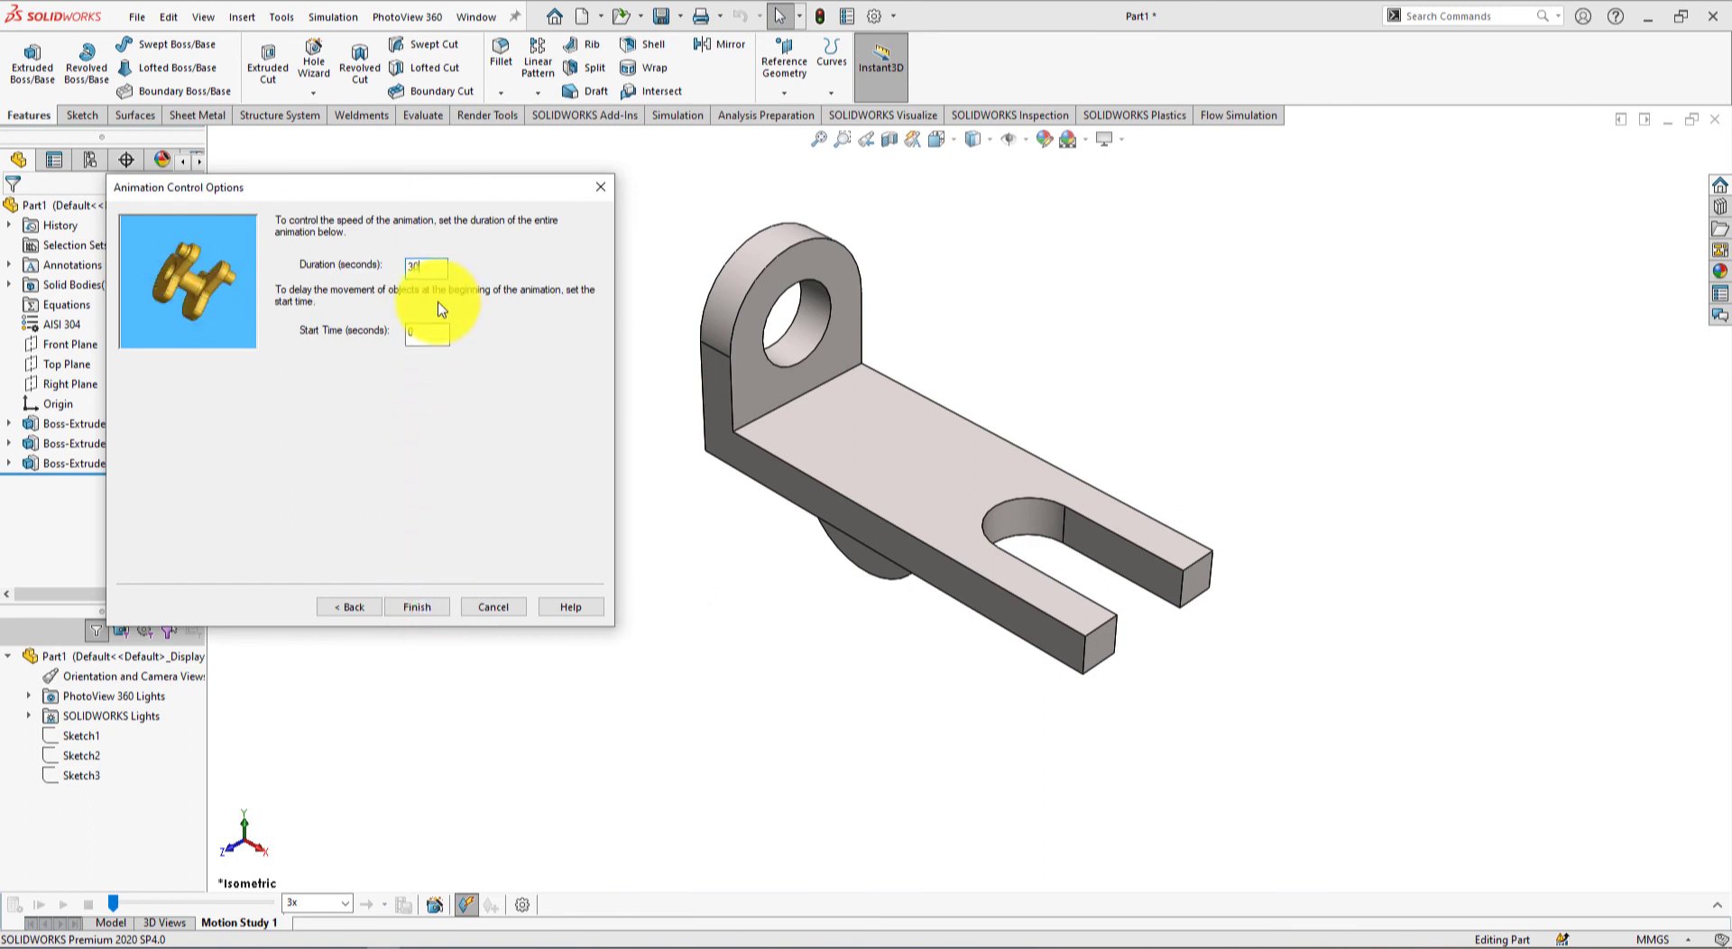
pyautogui.click(423, 607)
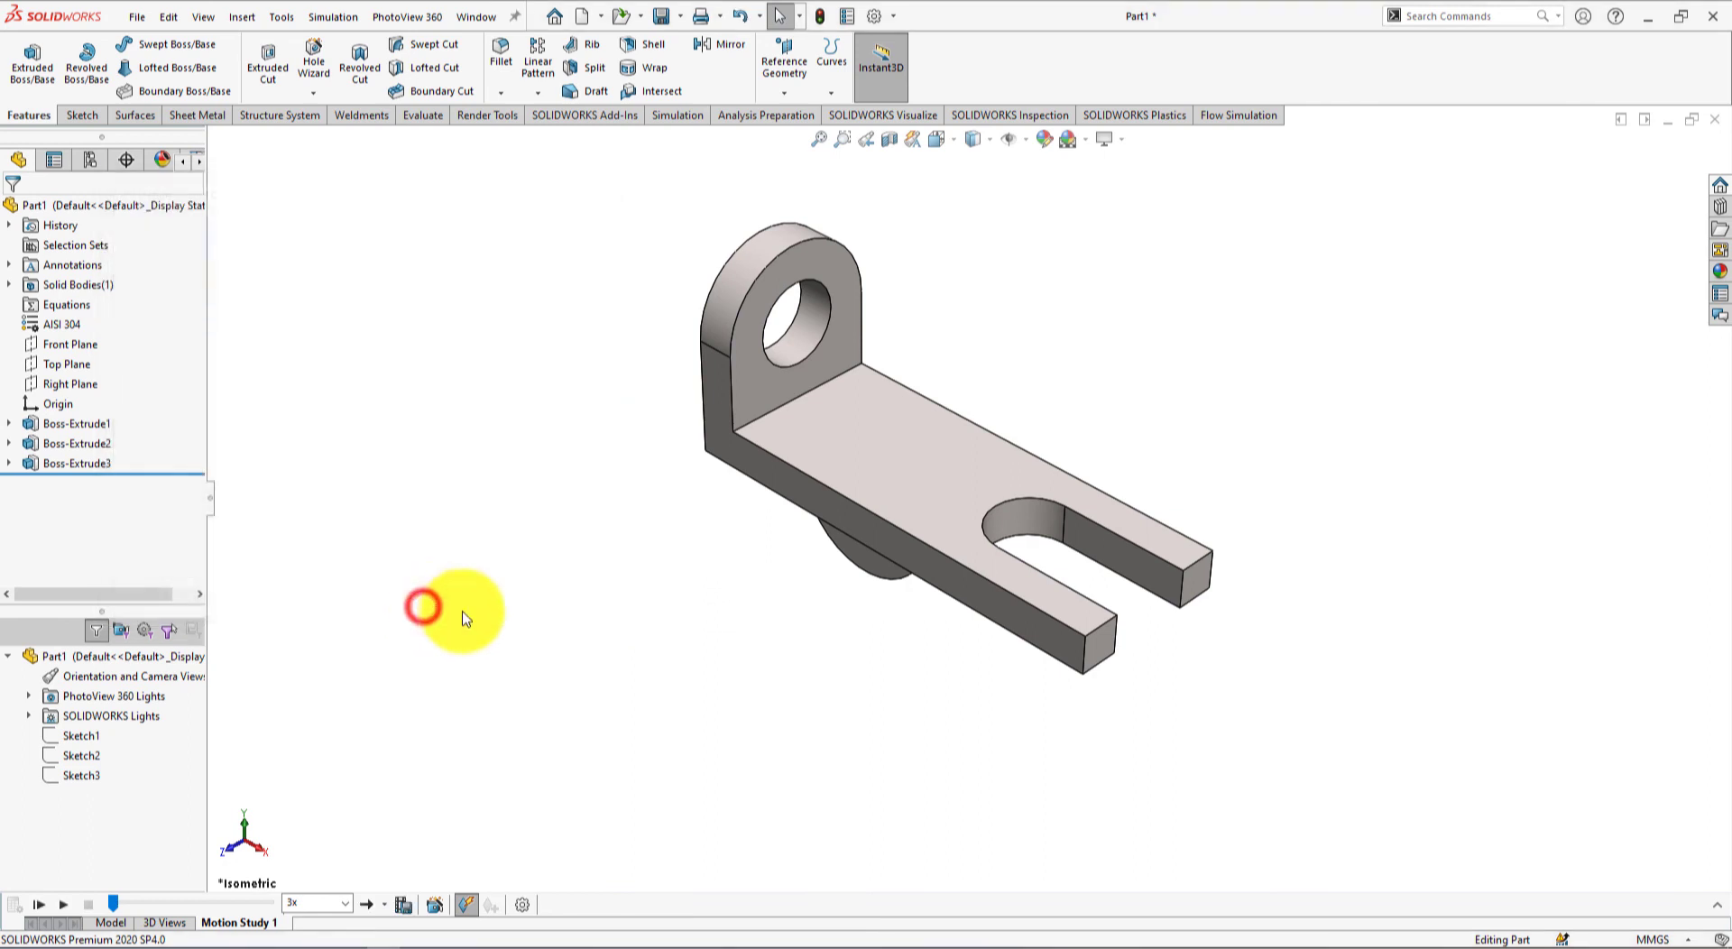
pyautogui.click(990, 942)
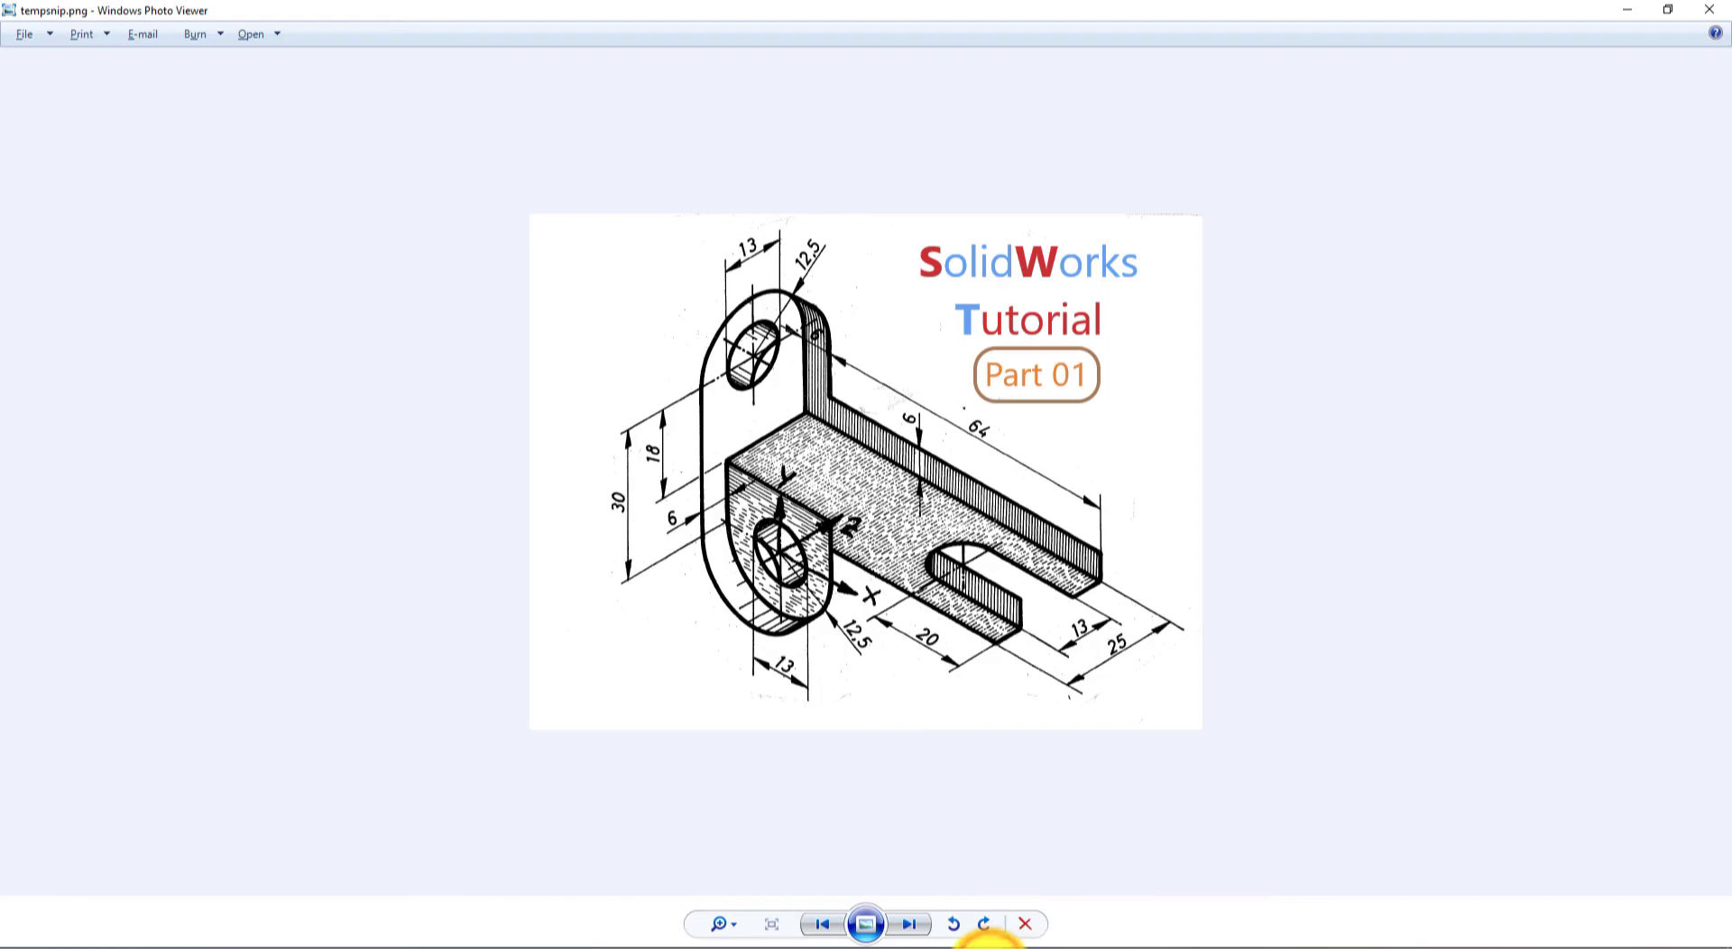
pyautogui.click(990, 943)
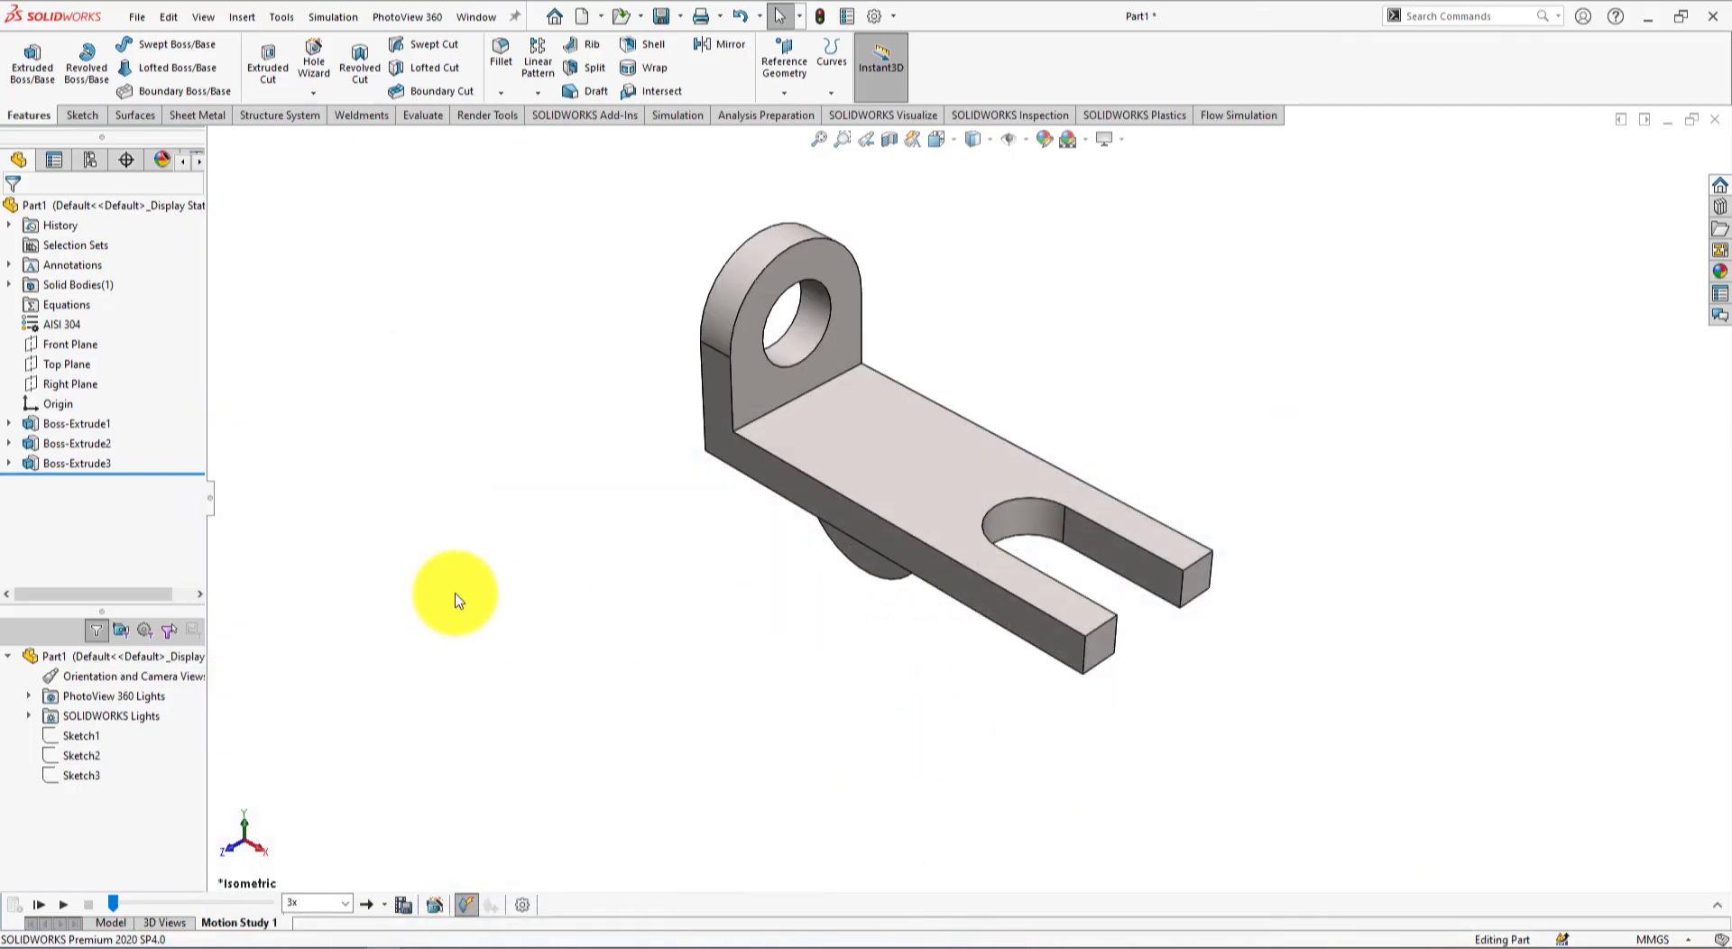
# Step: Play the motion study so the bracket turns a full rotation back to its isometric pose
pyautogui.click(34, 905)
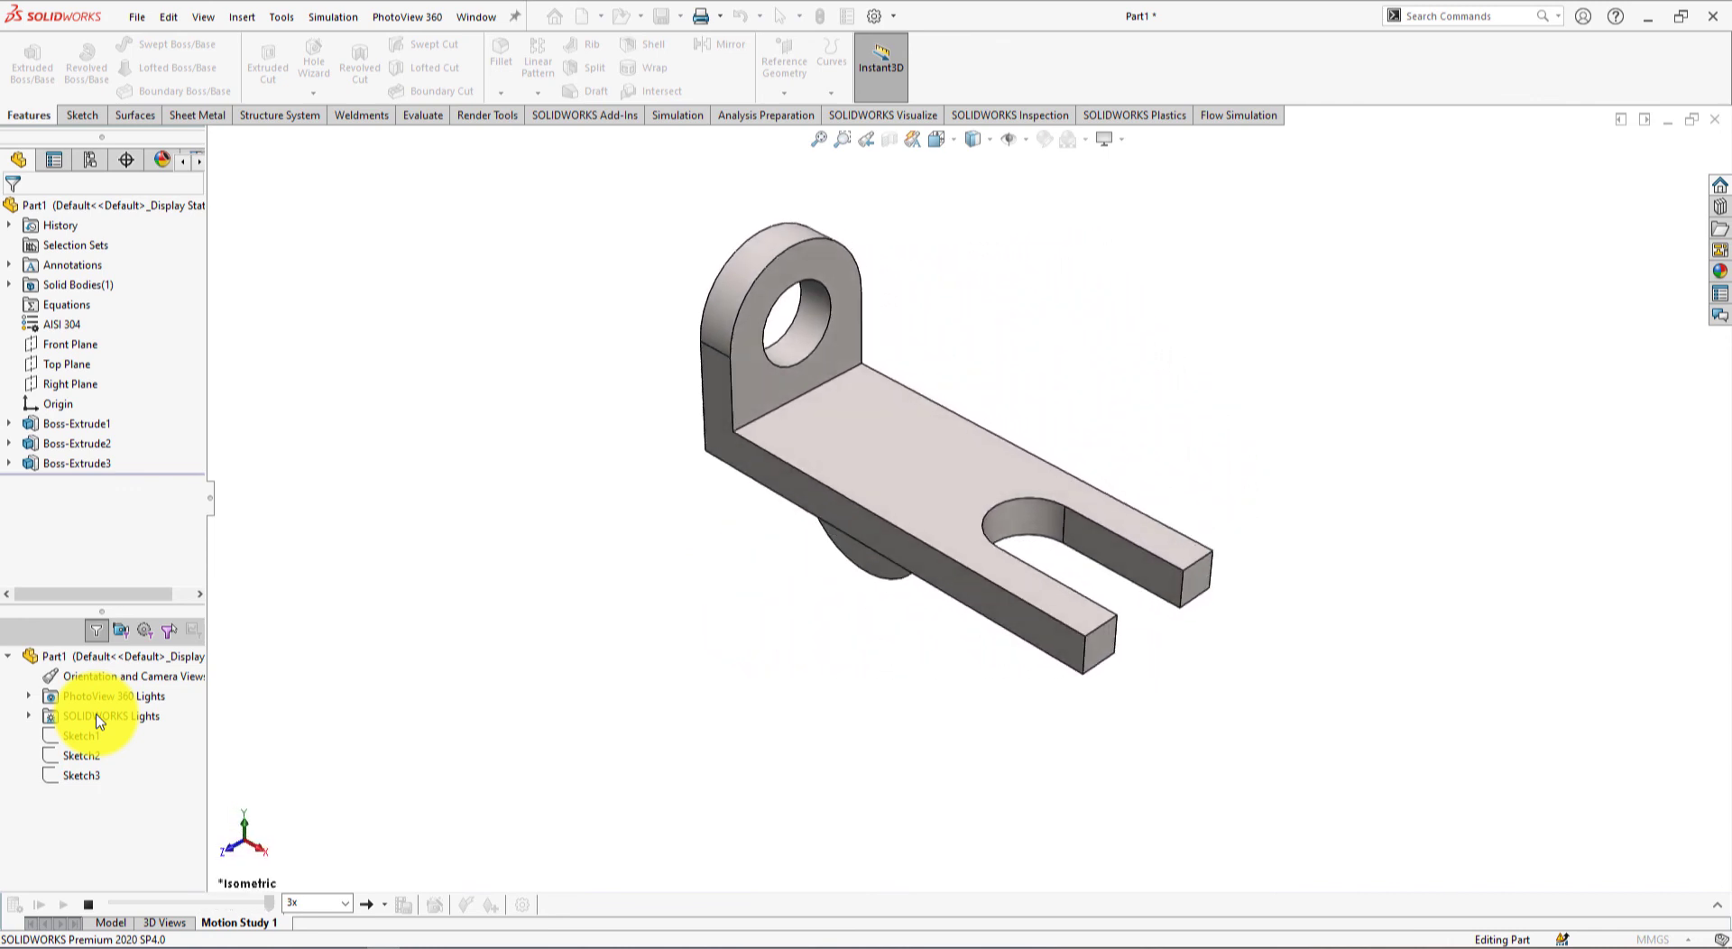
# Step: Browse the appearances library's Metal categories down to the Iron swatches
pyautogui.click(1719, 278)
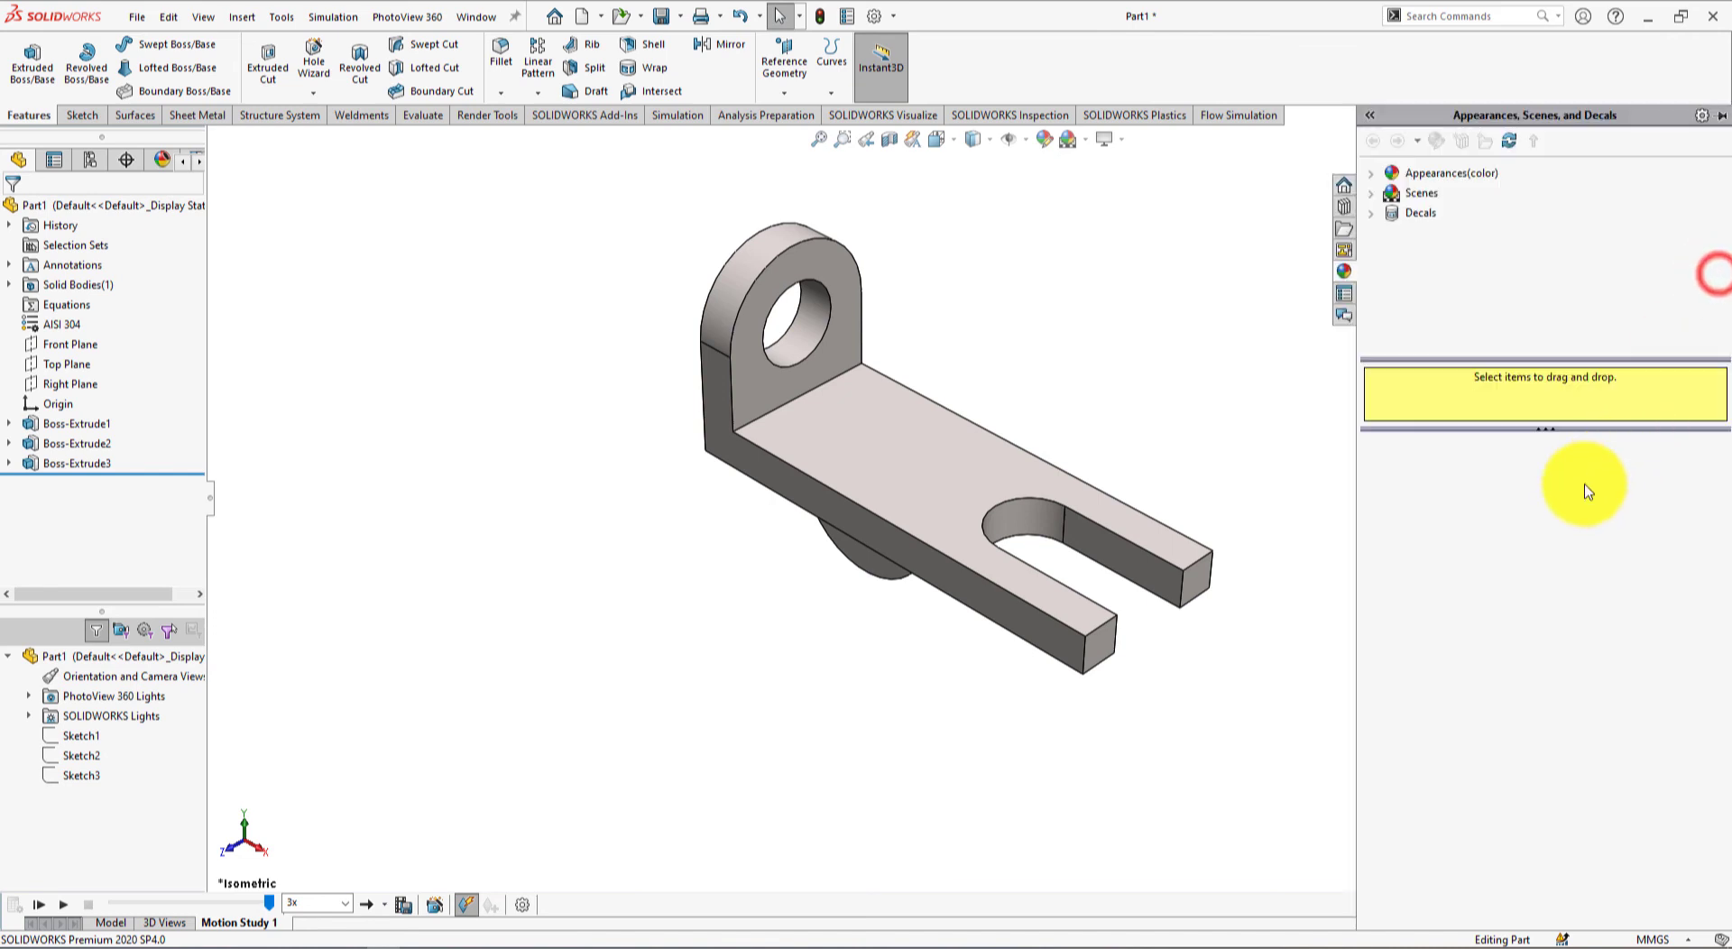
pyautogui.click(1377, 176)
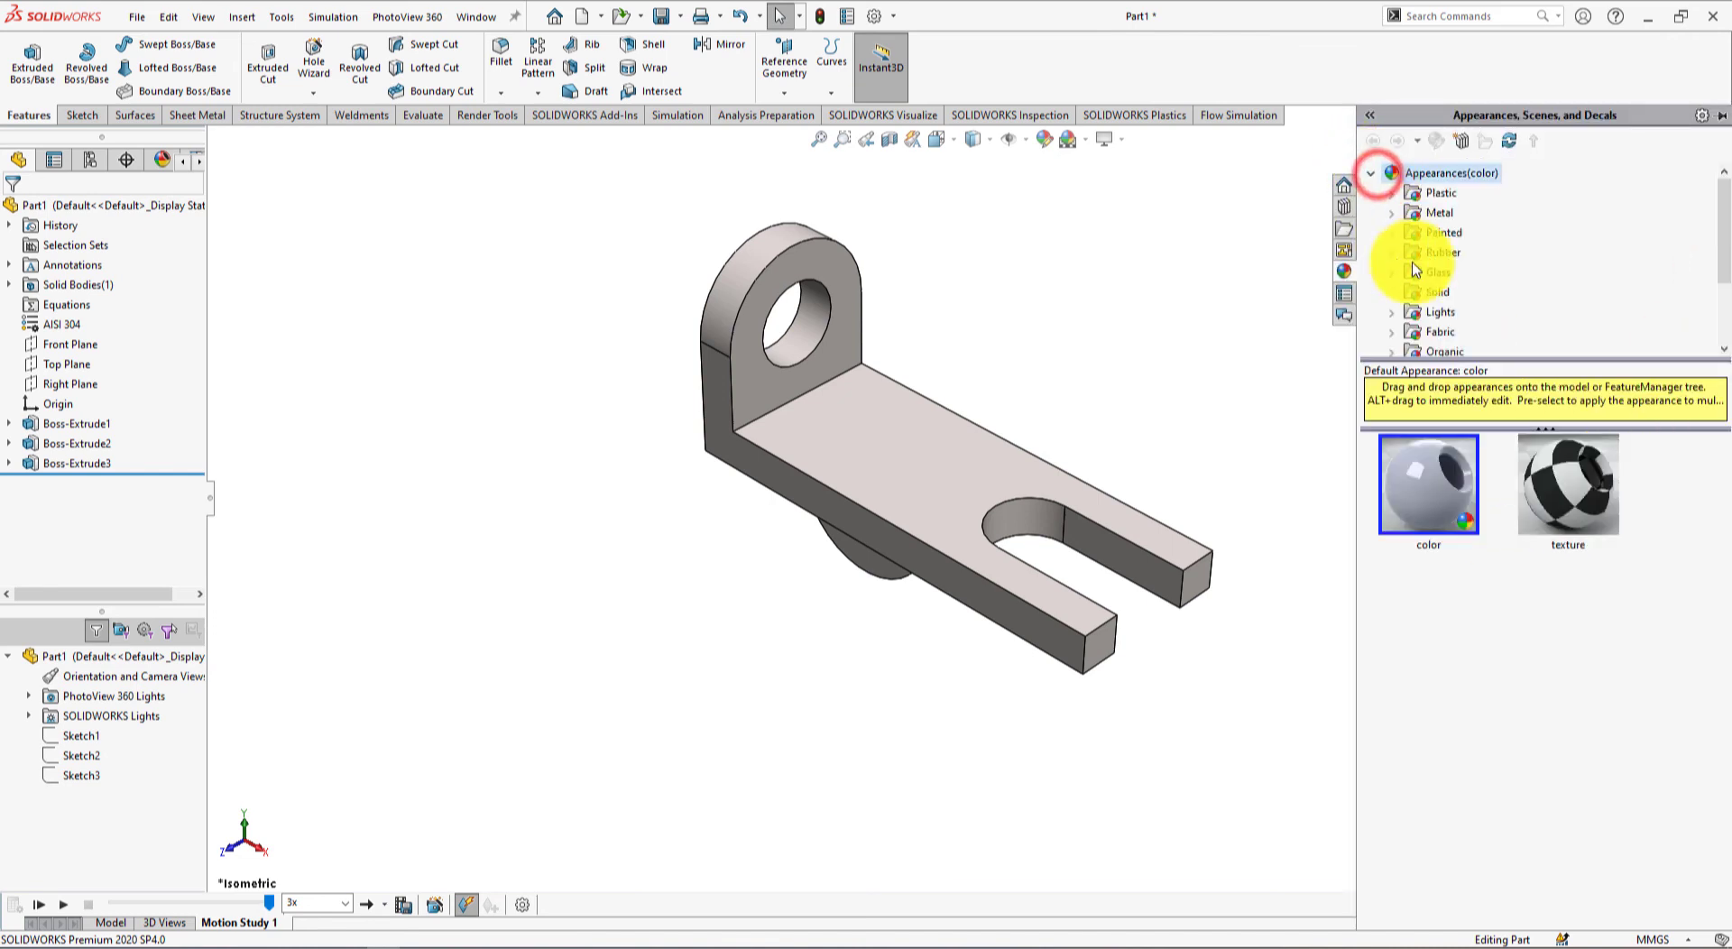
pyautogui.click(1393, 213)
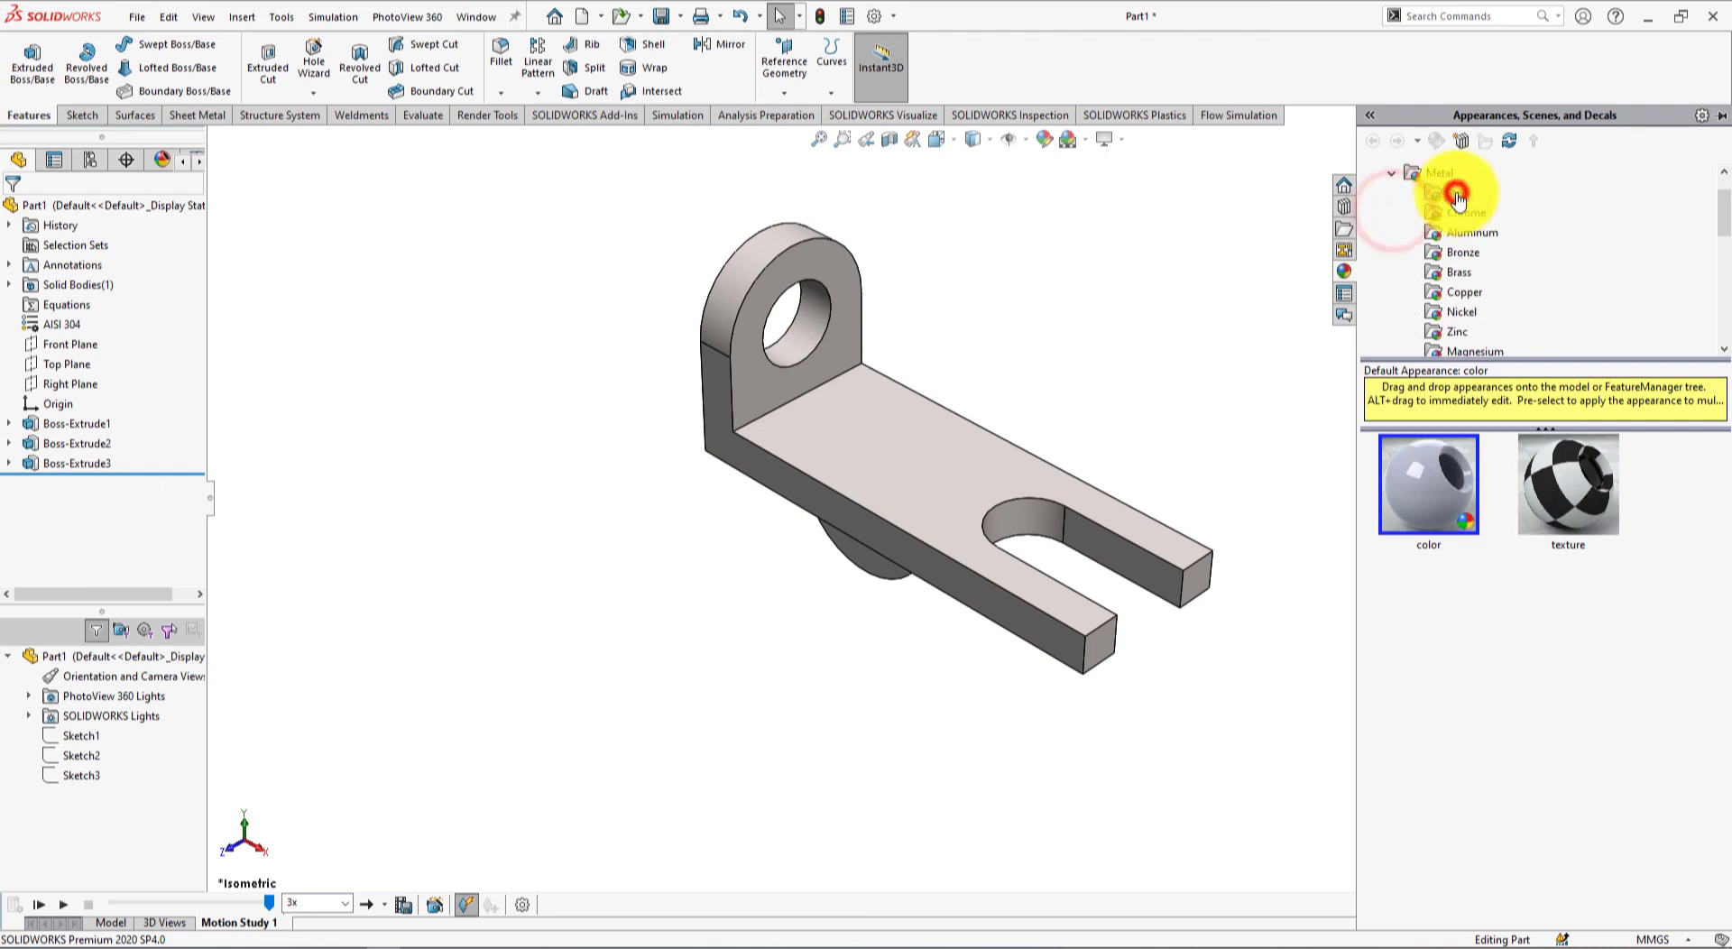
pyautogui.click(1455, 193)
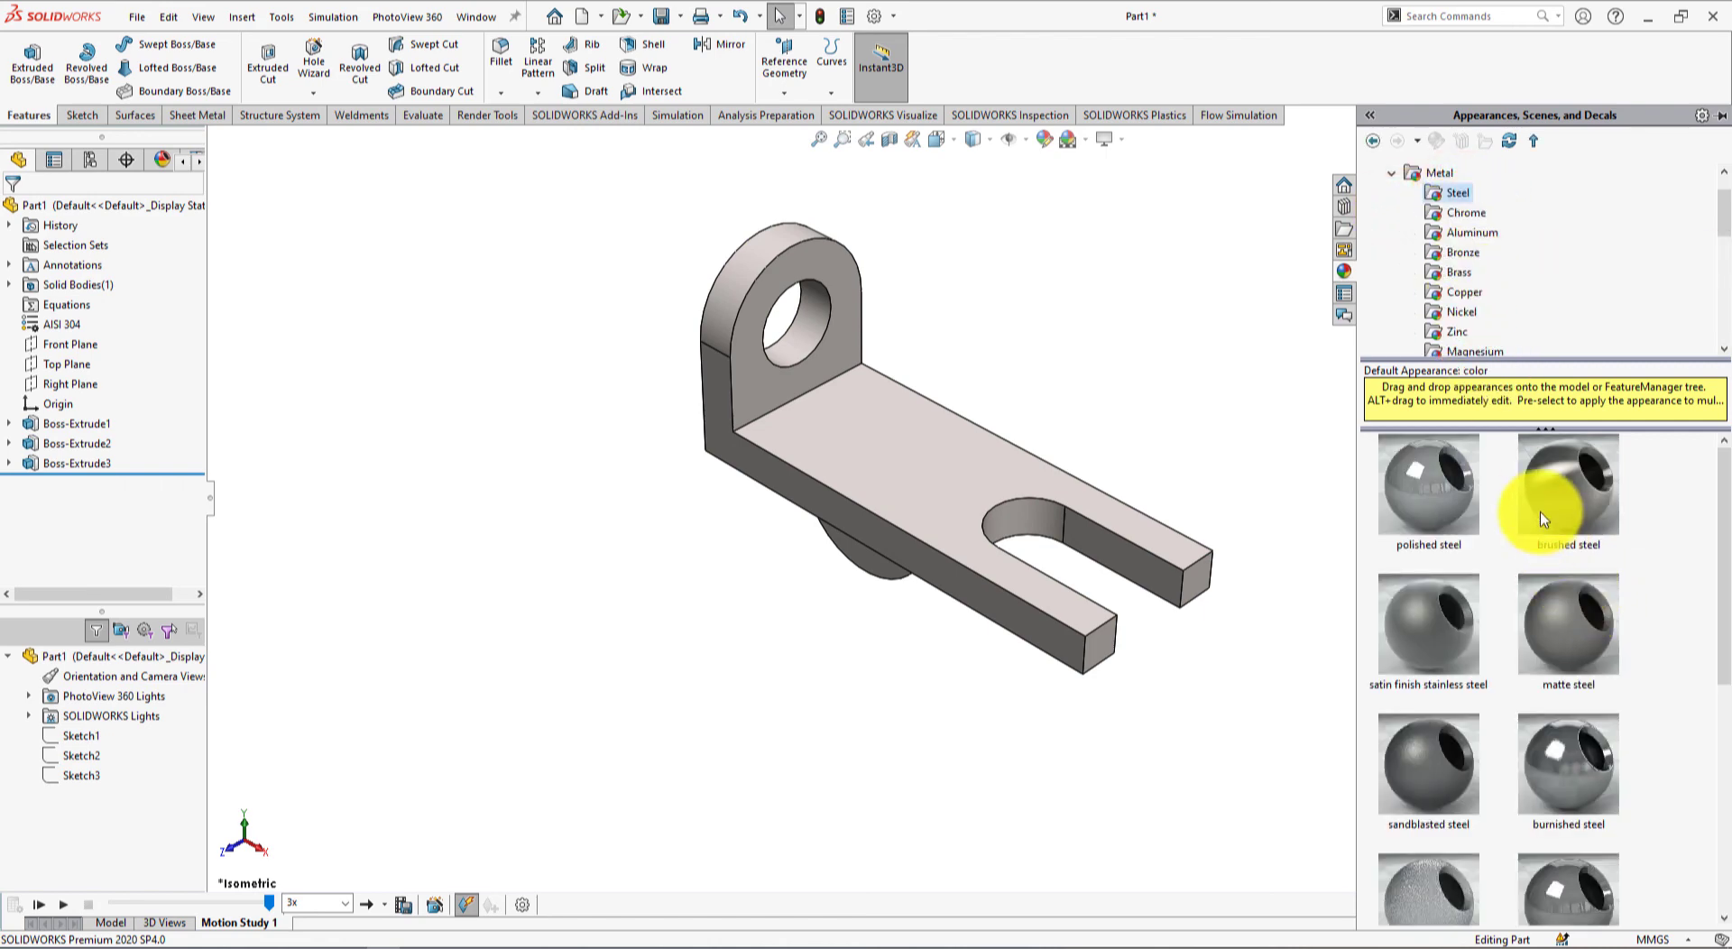
pyautogui.scroll(-5, 1545, 523)
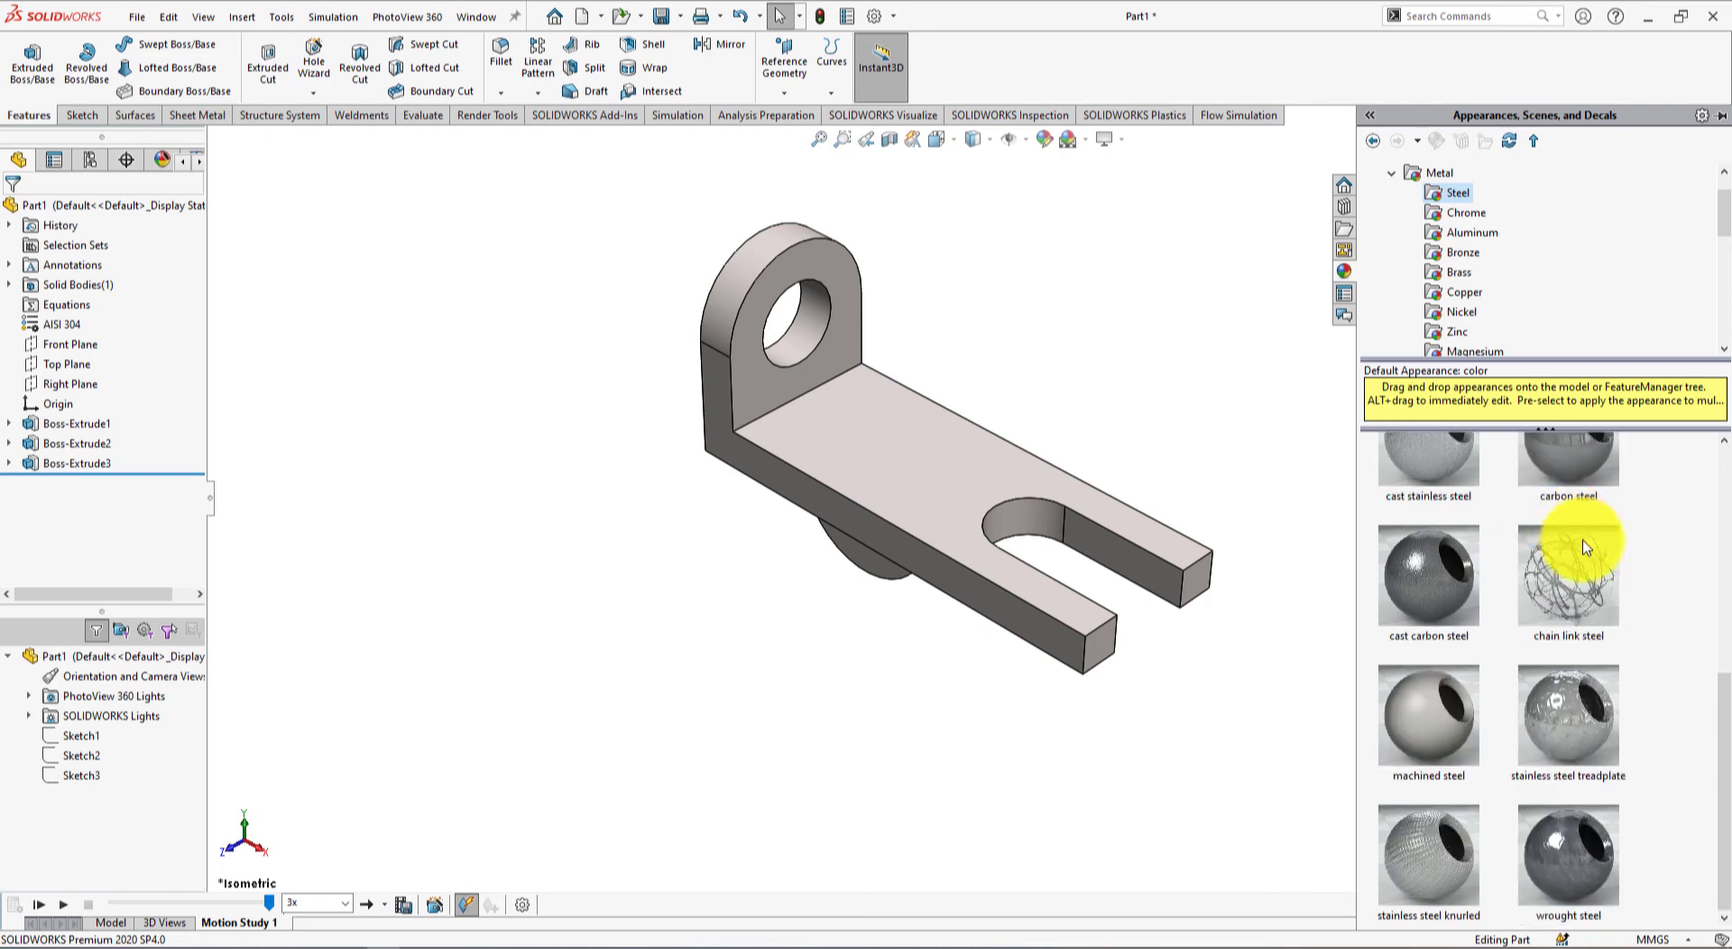
pyautogui.click(1461, 213)
pyautogui.click(1462, 233)
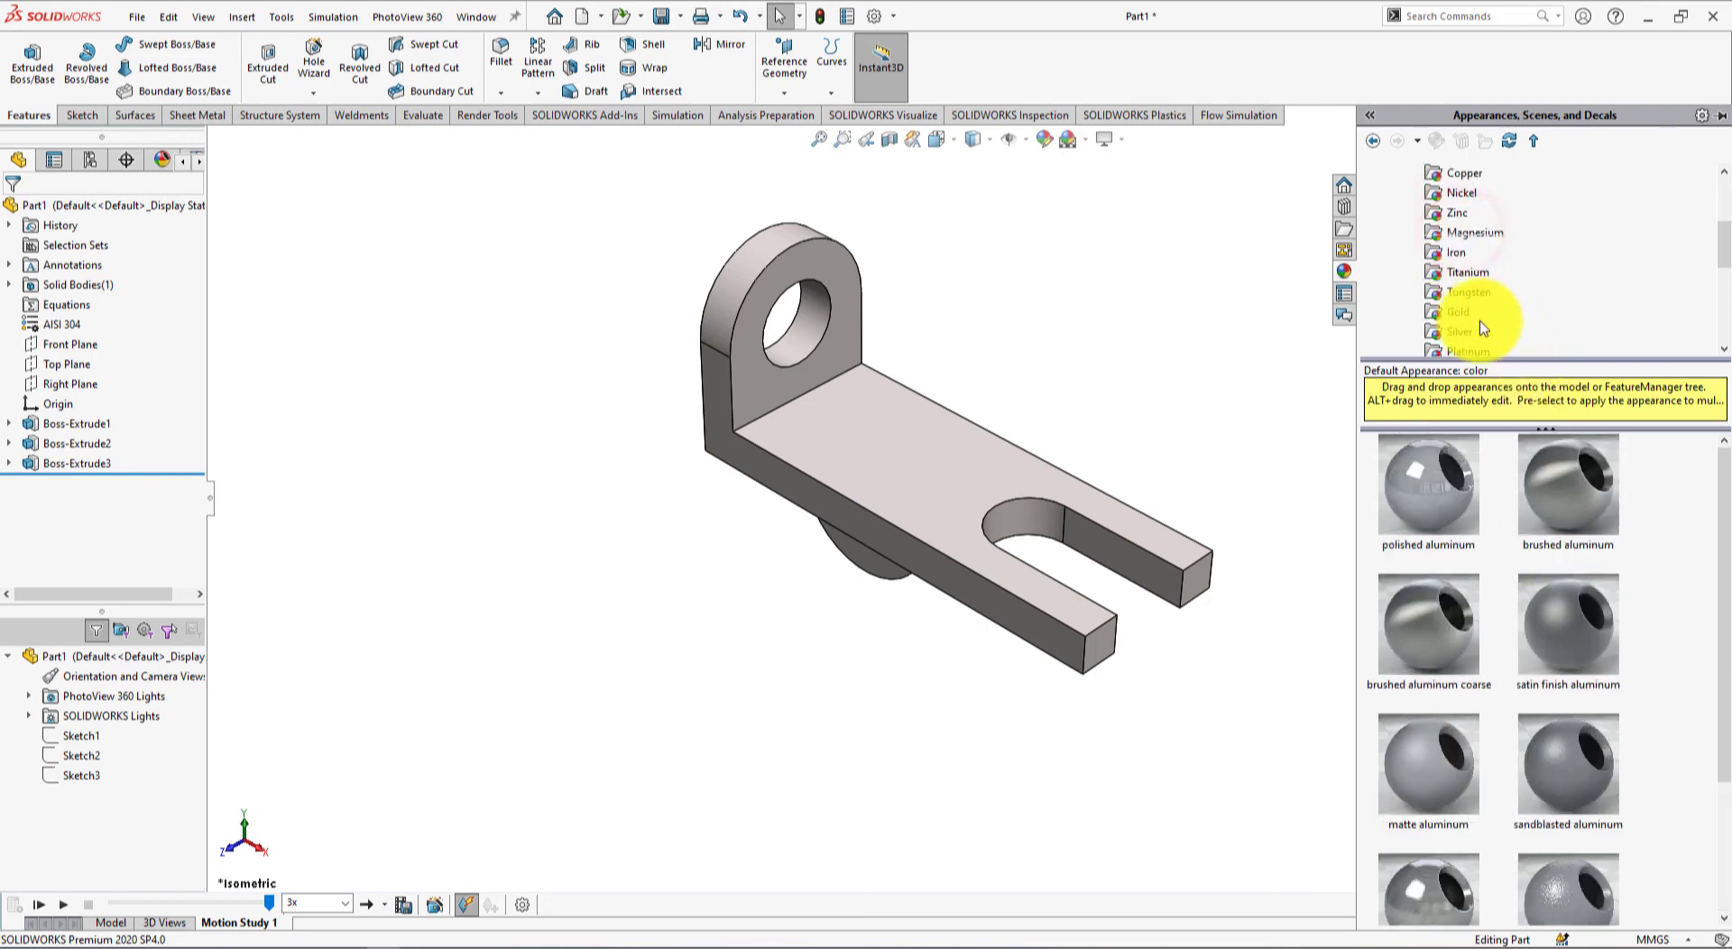
pyautogui.click(1461, 252)
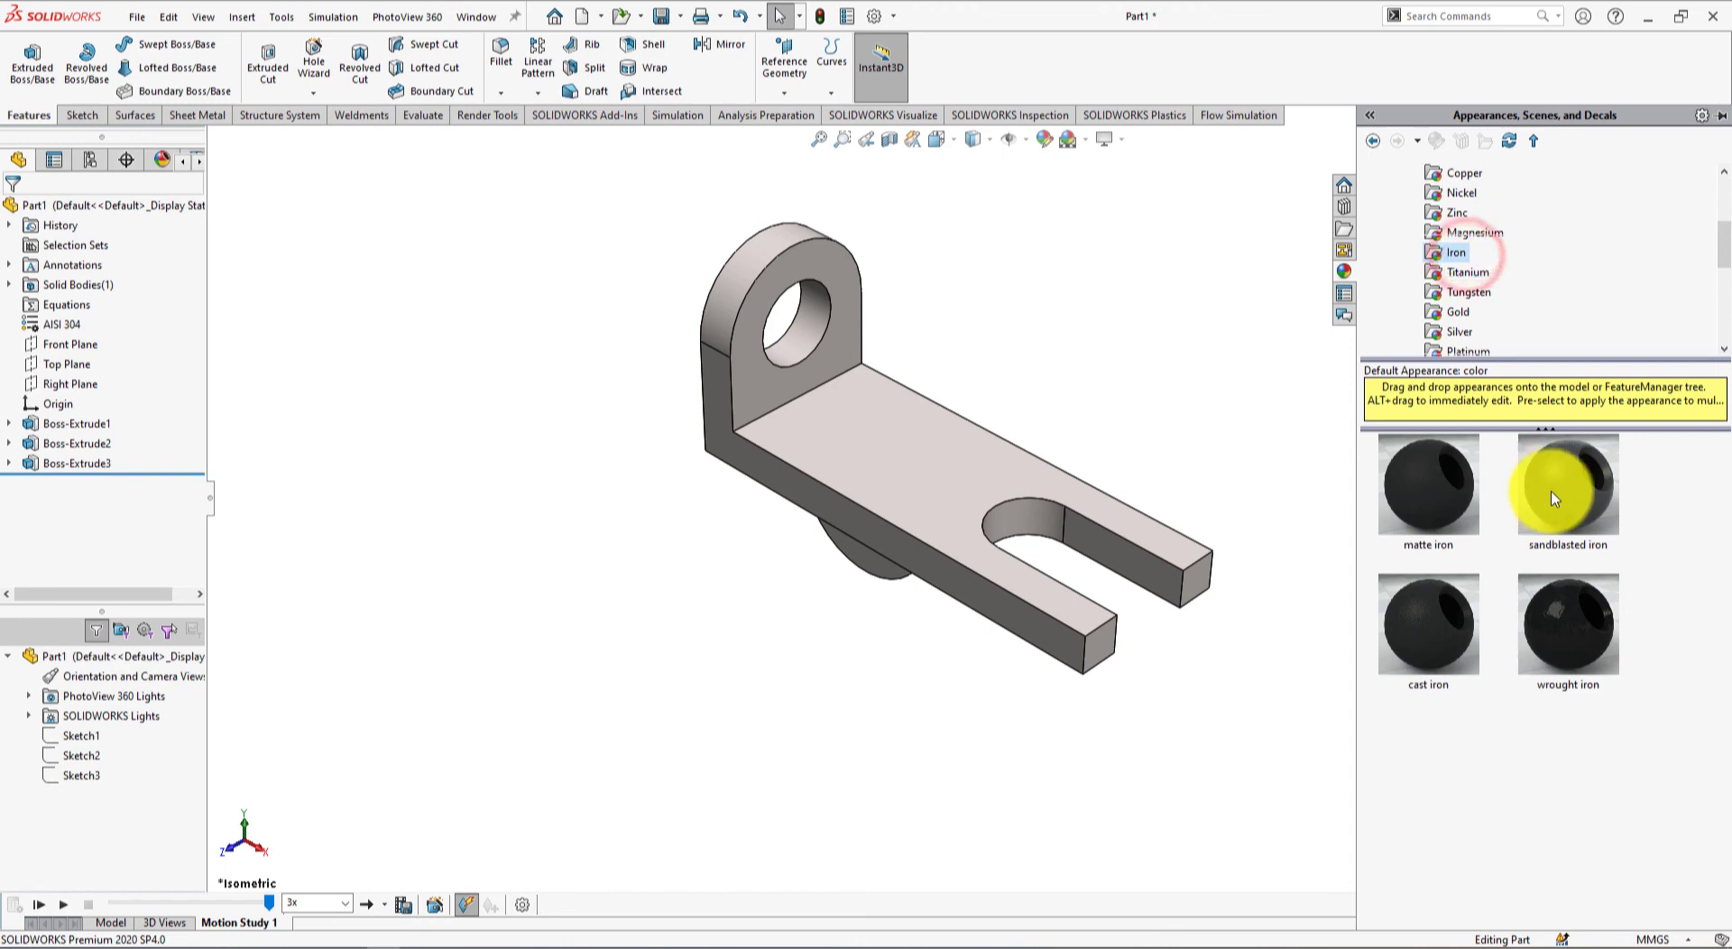
# Step: Apply a dark iron swatch to the whole bracket part
pyautogui.moveTo(1560, 489); pyautogui.dragTo(945, 468)
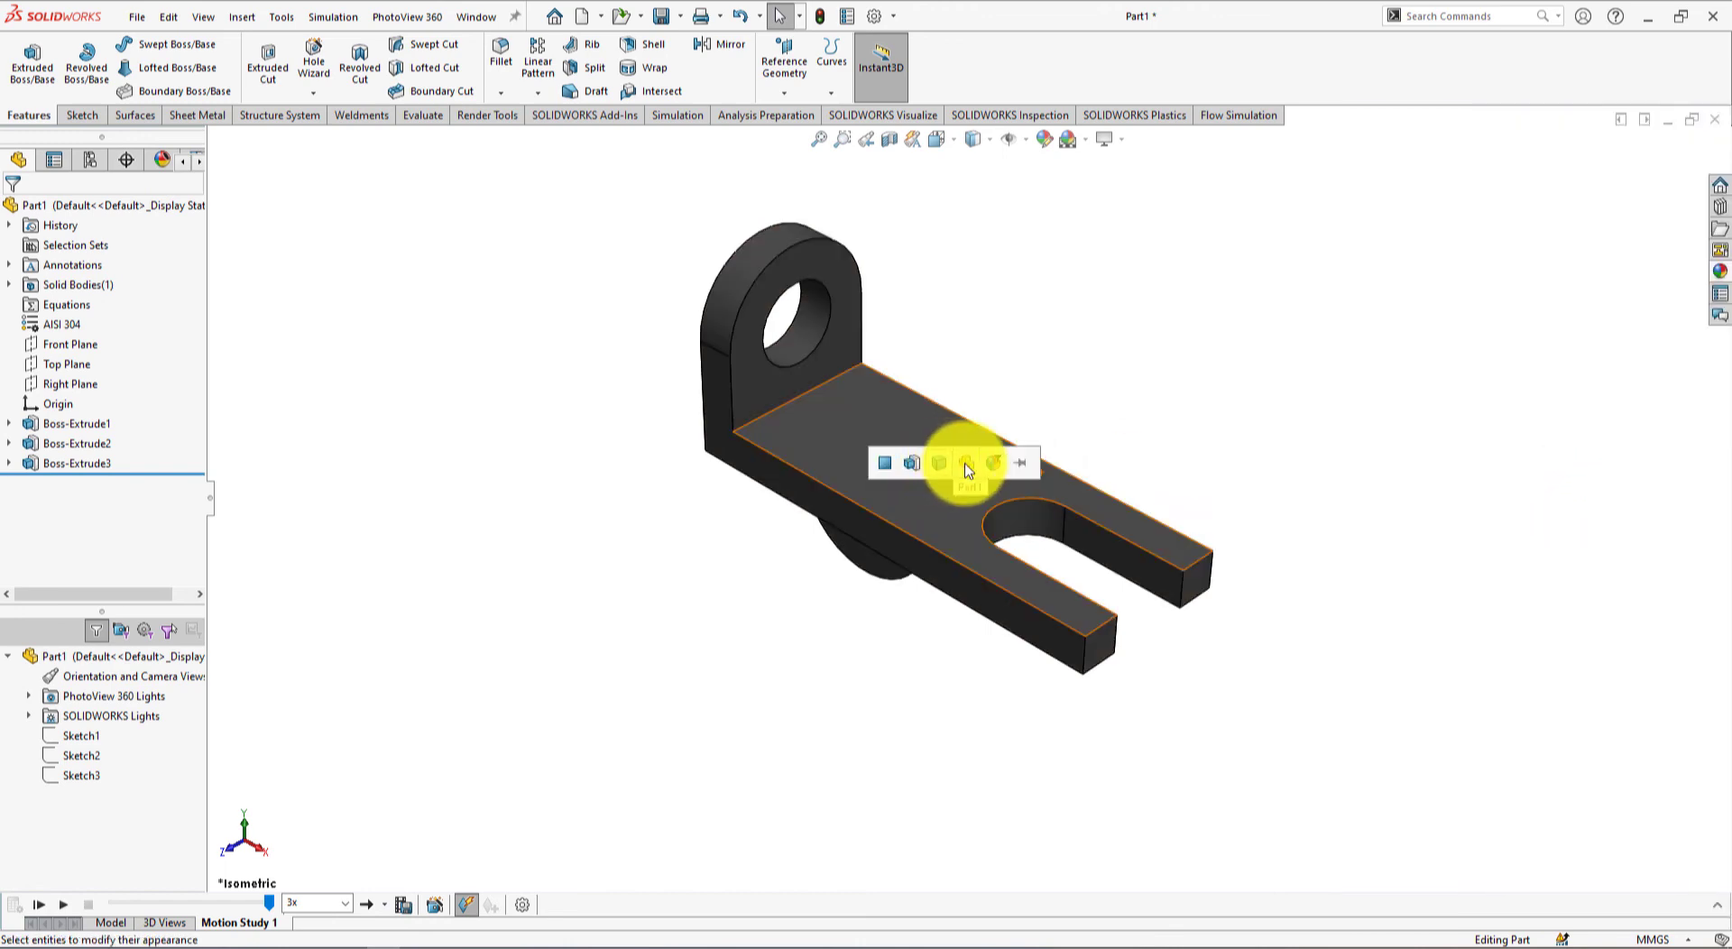
pyautogui.click(965, 464)
pyautogui.click(1221, 362)
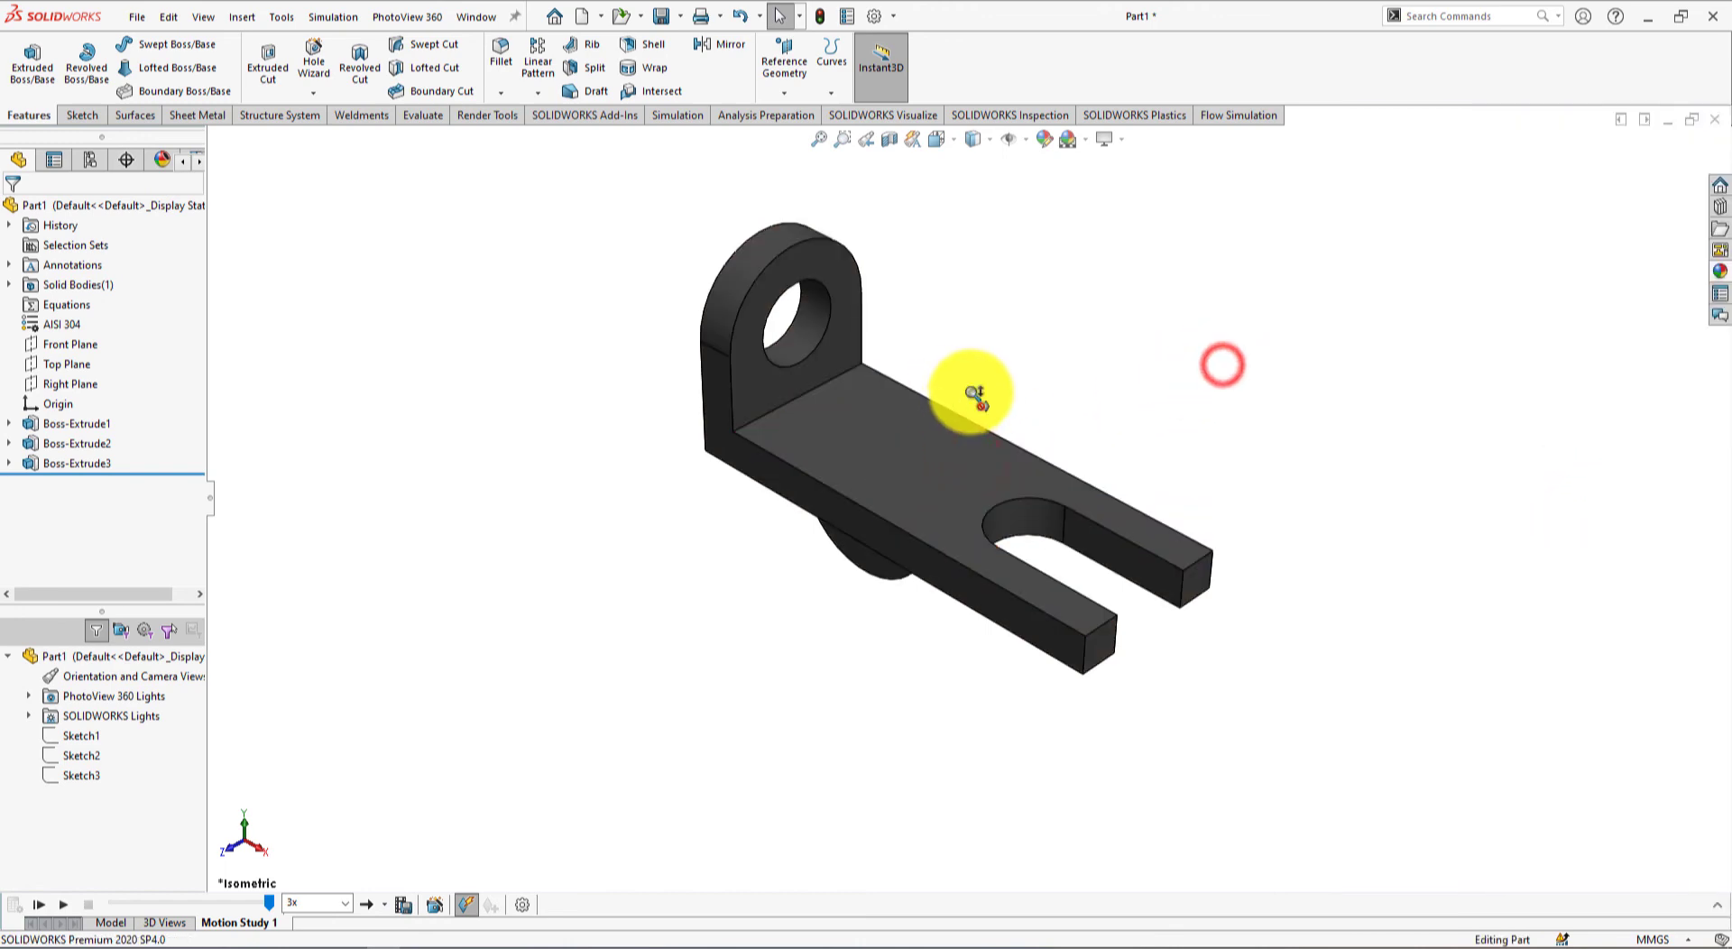
pyautogui.scroll(-2, 978, 388)
pyautogui.scroll(-2, 1002, 383)
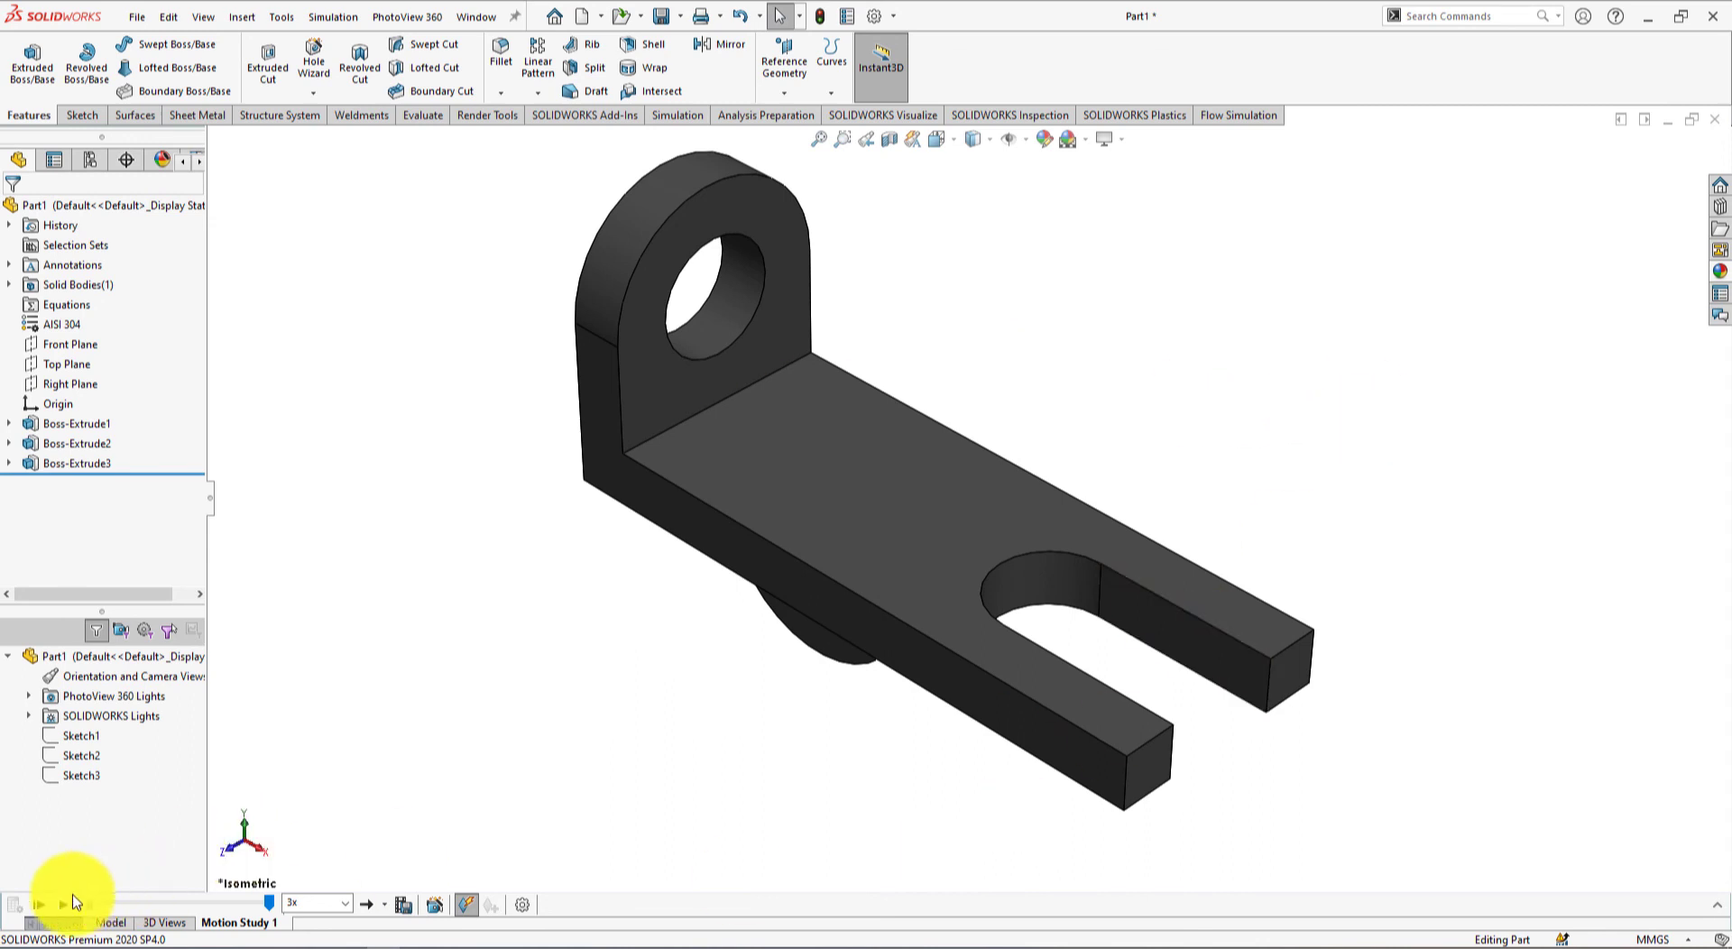
# Step: Replay the Motion Study 1 rotation with the iron-finished bracket
pyautogui.click(36, 909)
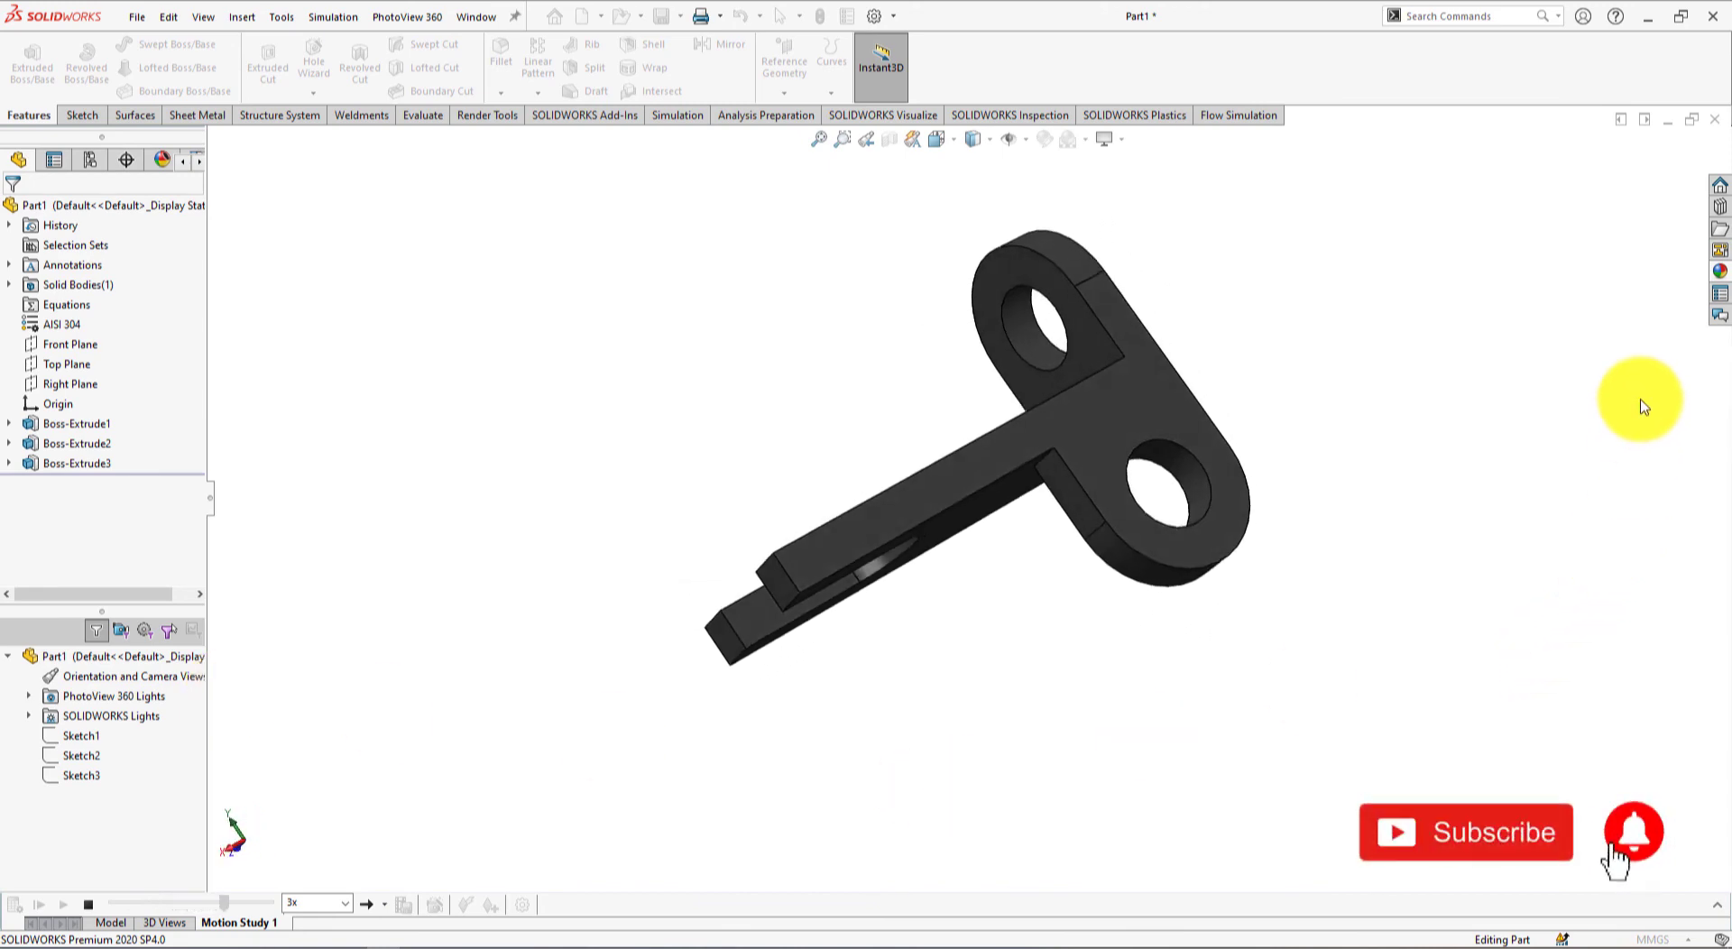
# Step: Apply the matte gold swatch from Metal > Gold to the bracket, replacing the iron finish
pyautogui.click(1723, 277)
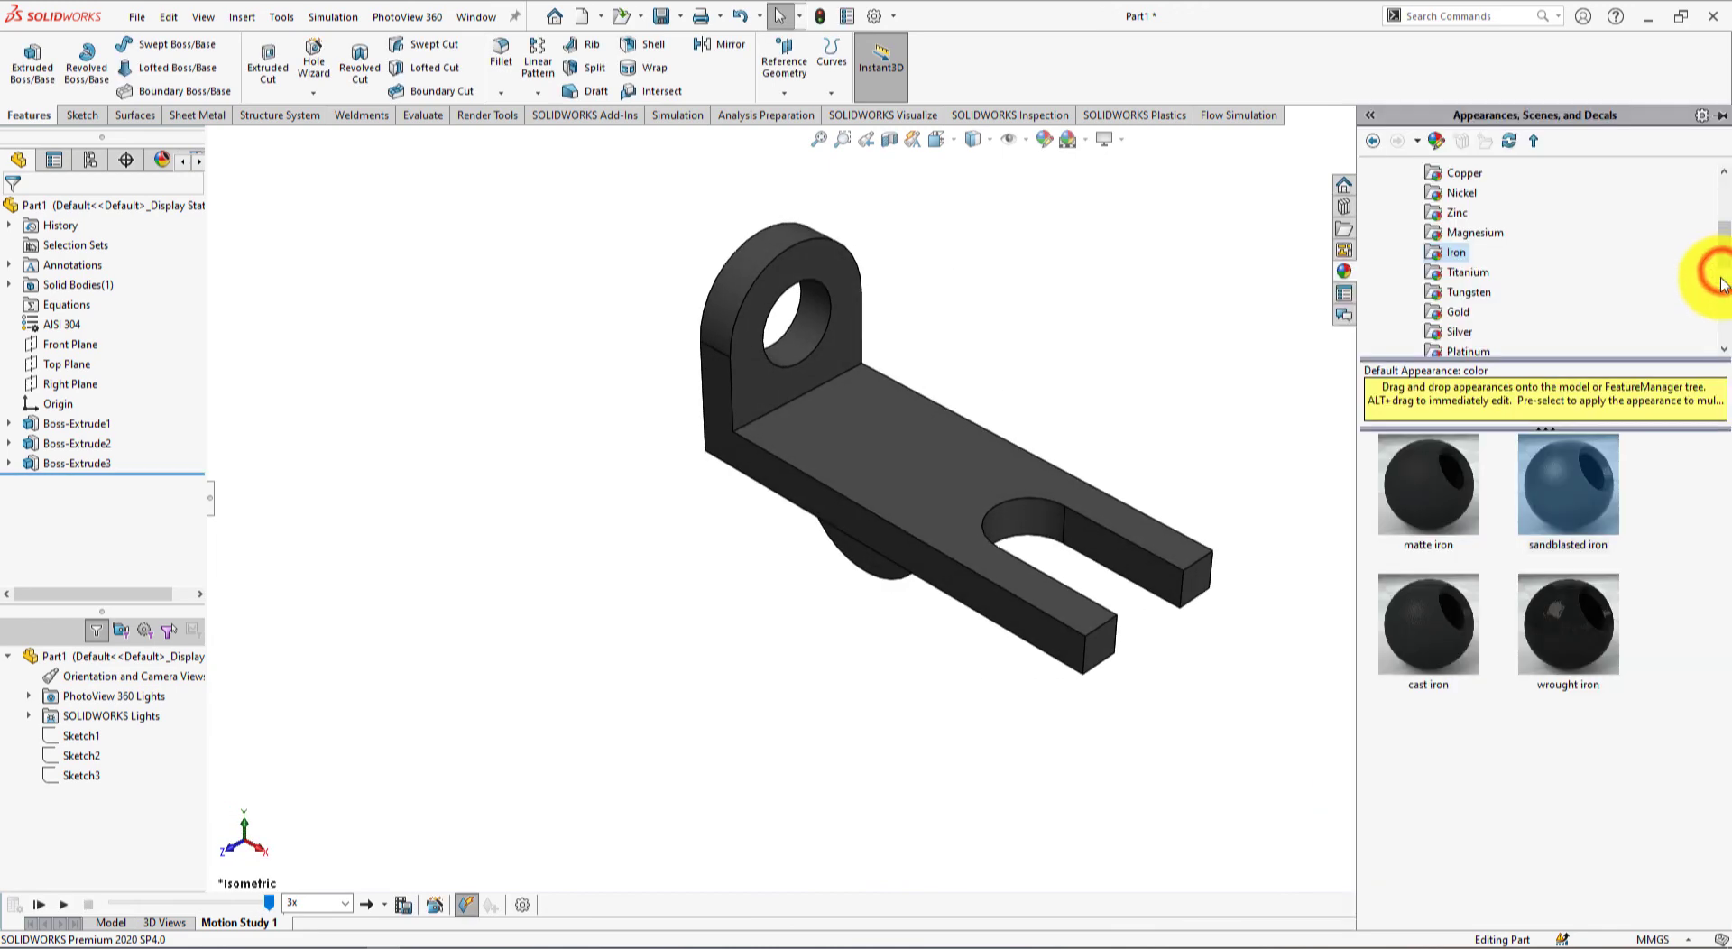
pyautogui.click(1468, 291)
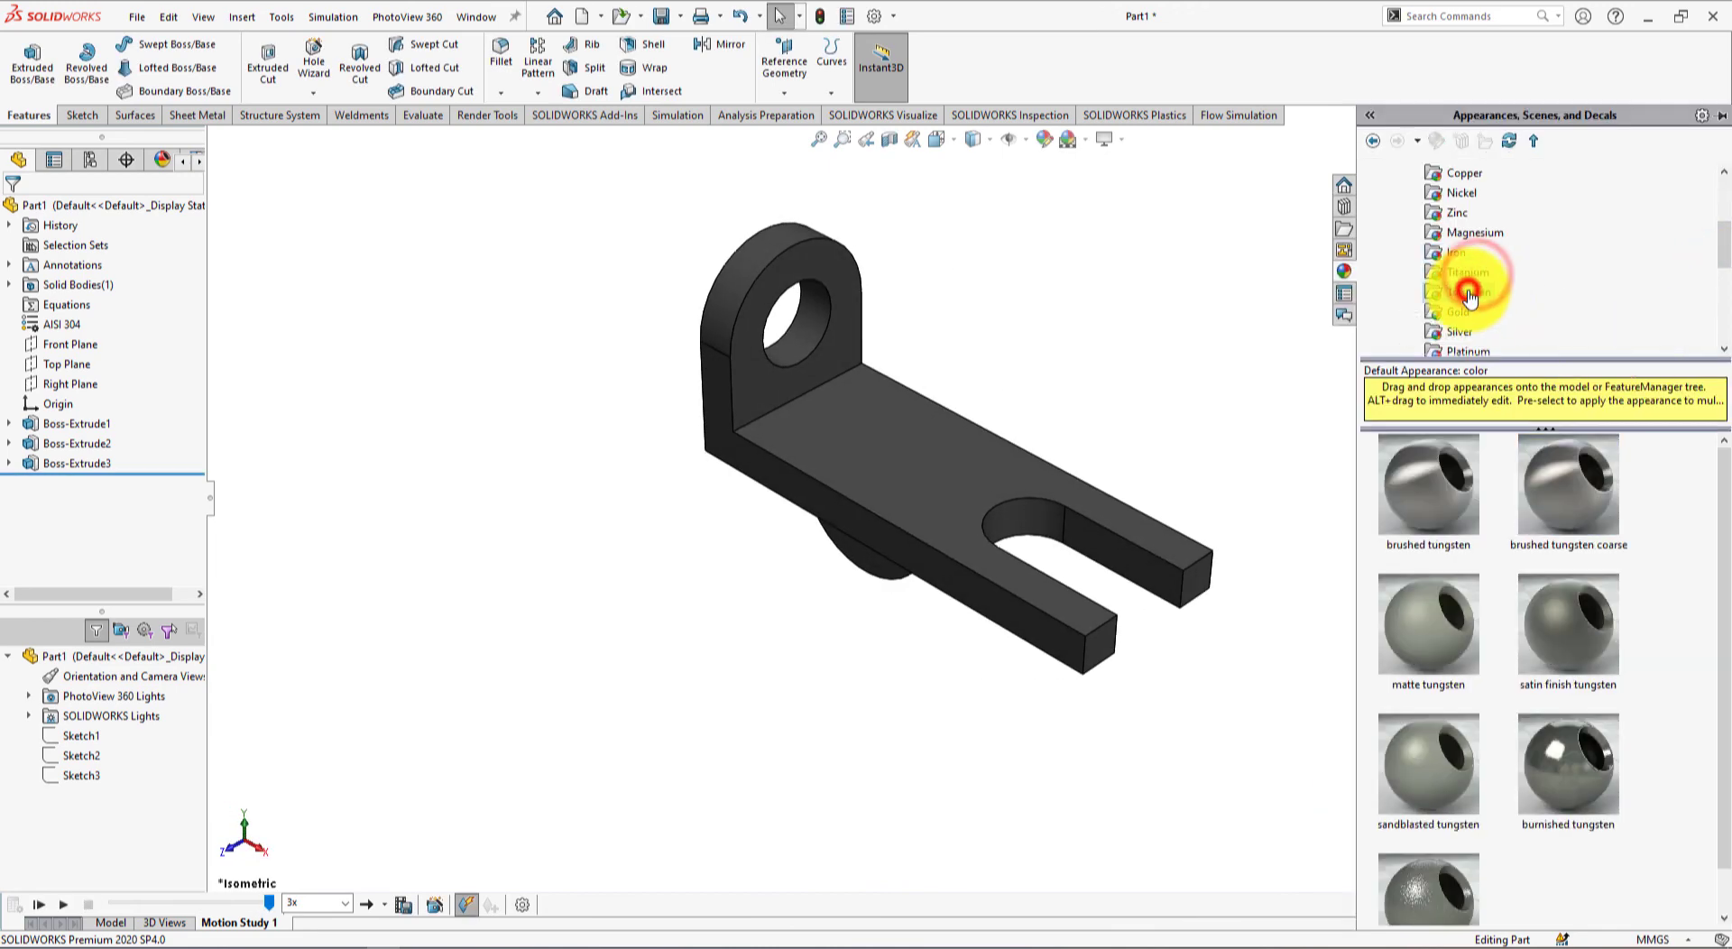
pyautogui.click(1459, 312)
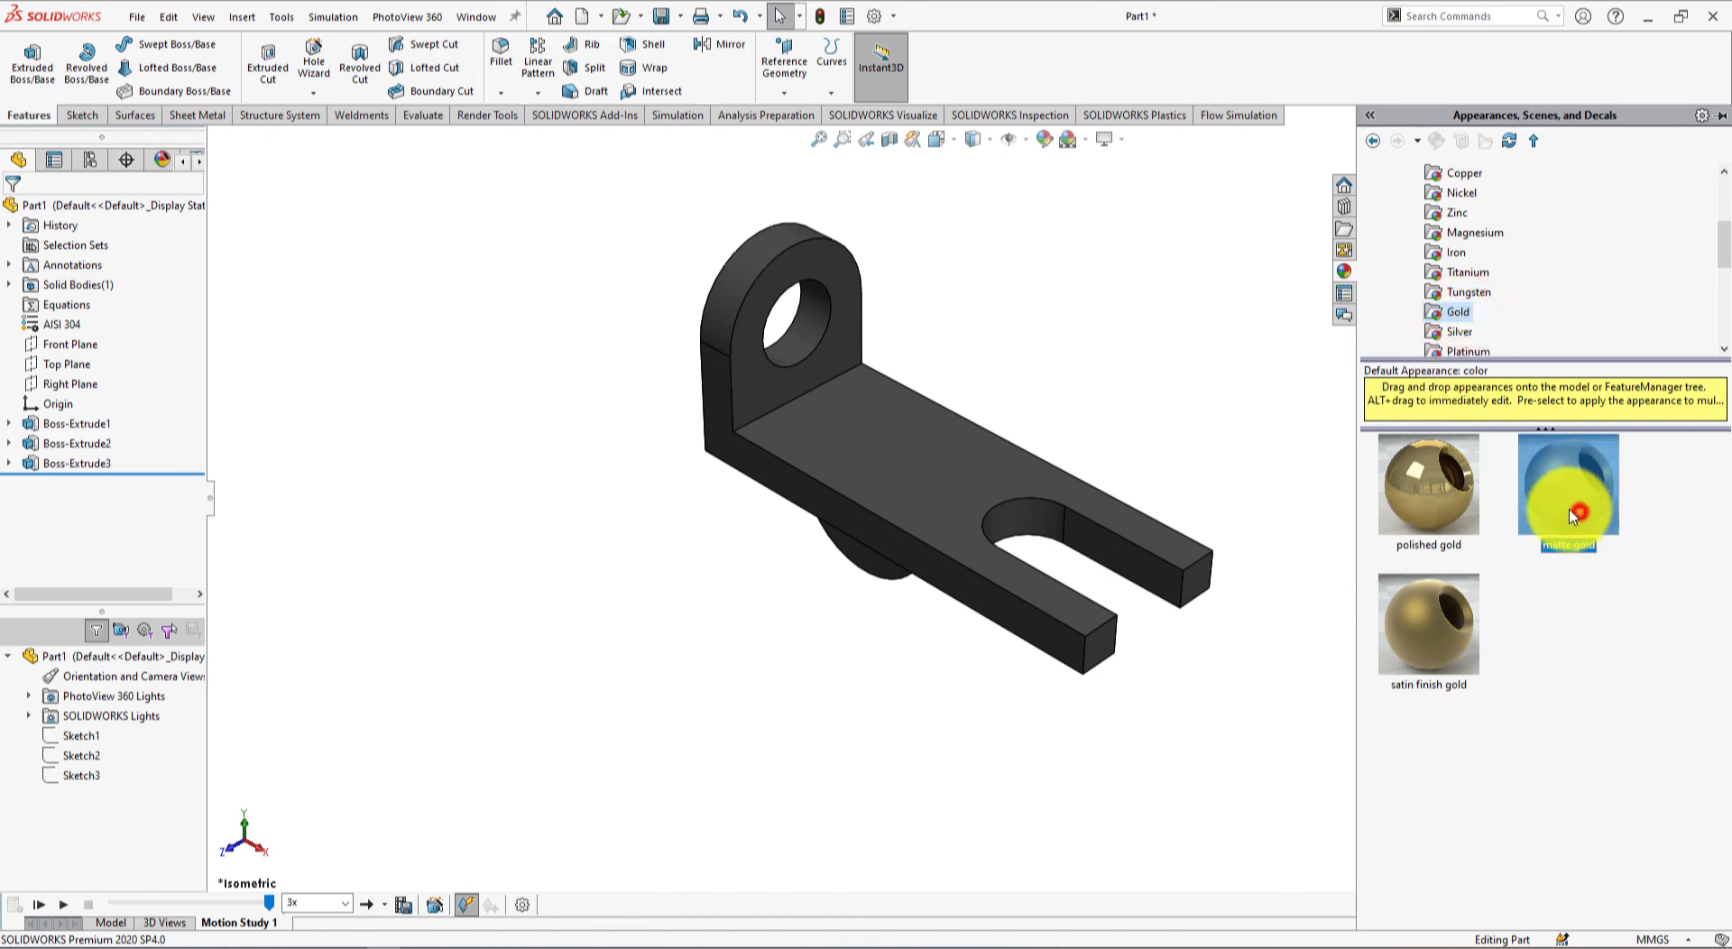
pyautogui.moveTo(1574, 514); pyautogui.dragTo(965, 488)
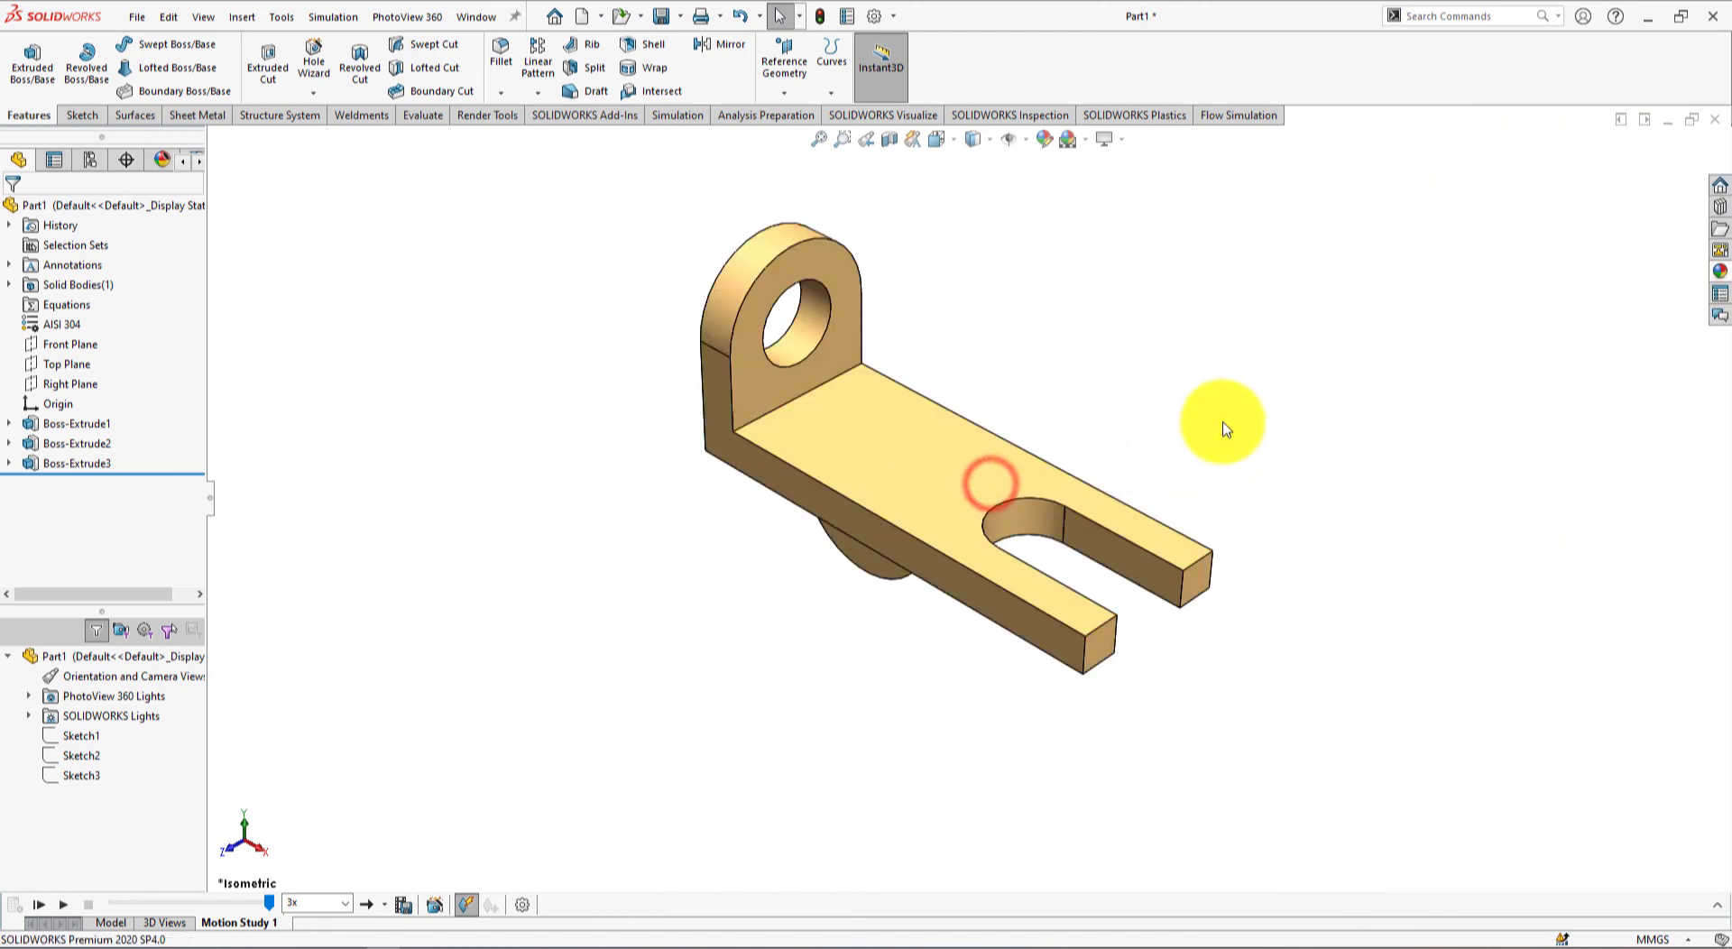
pyautogui.scroll(-2, 1045, 353)
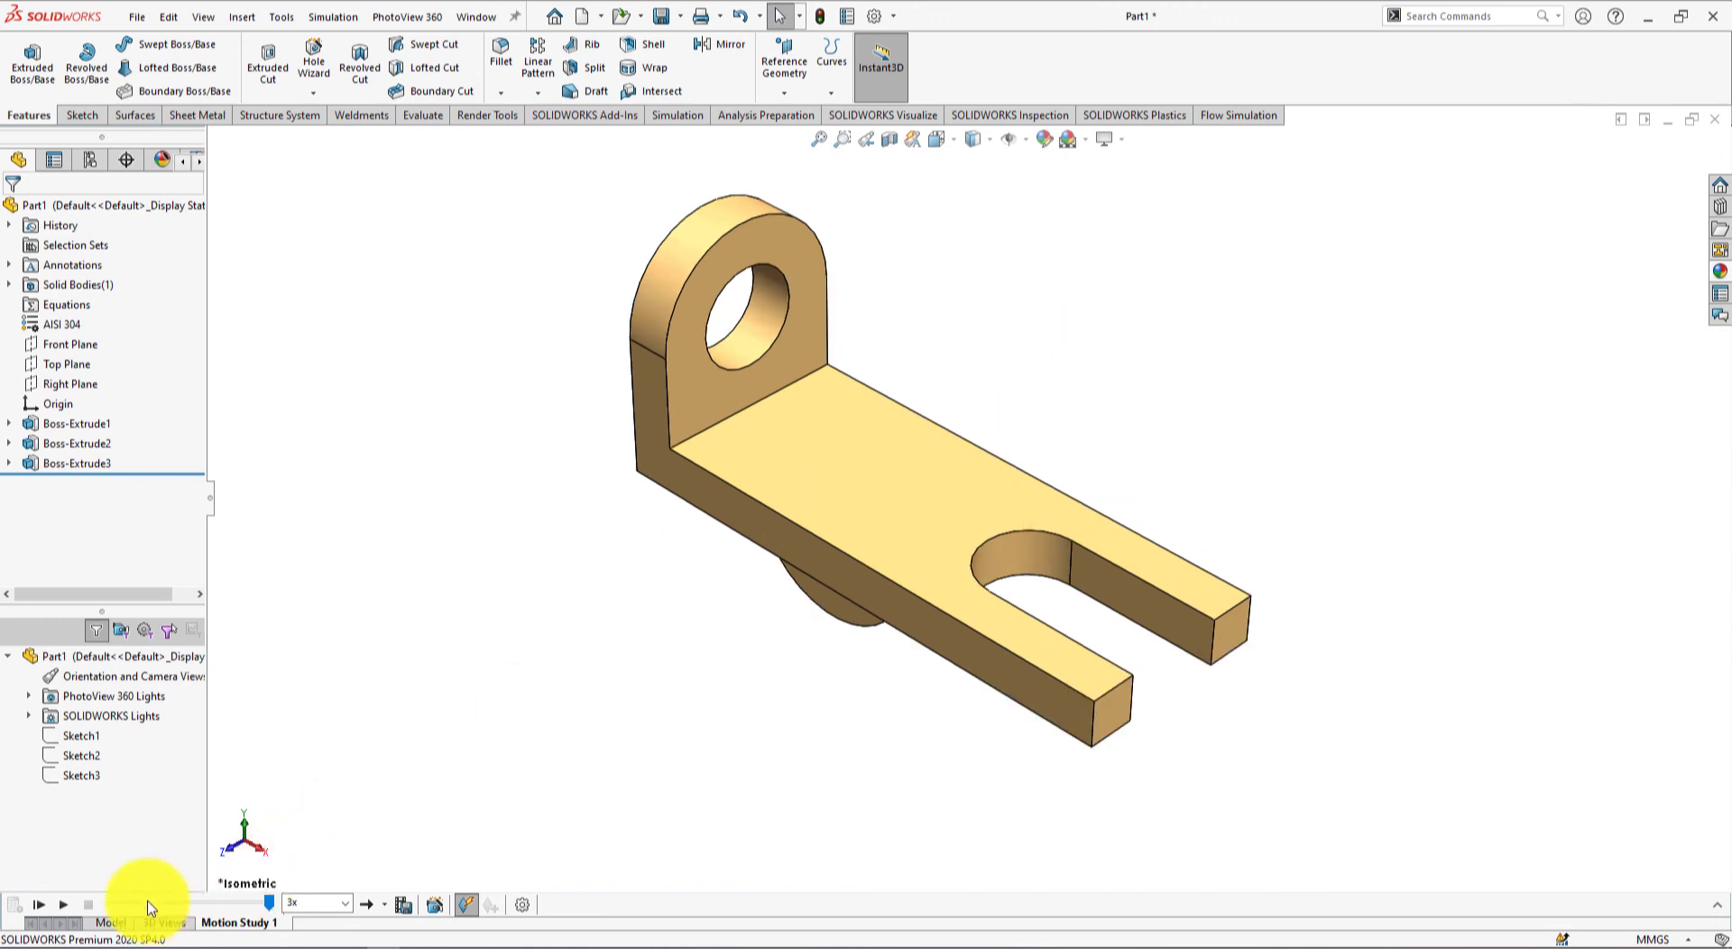